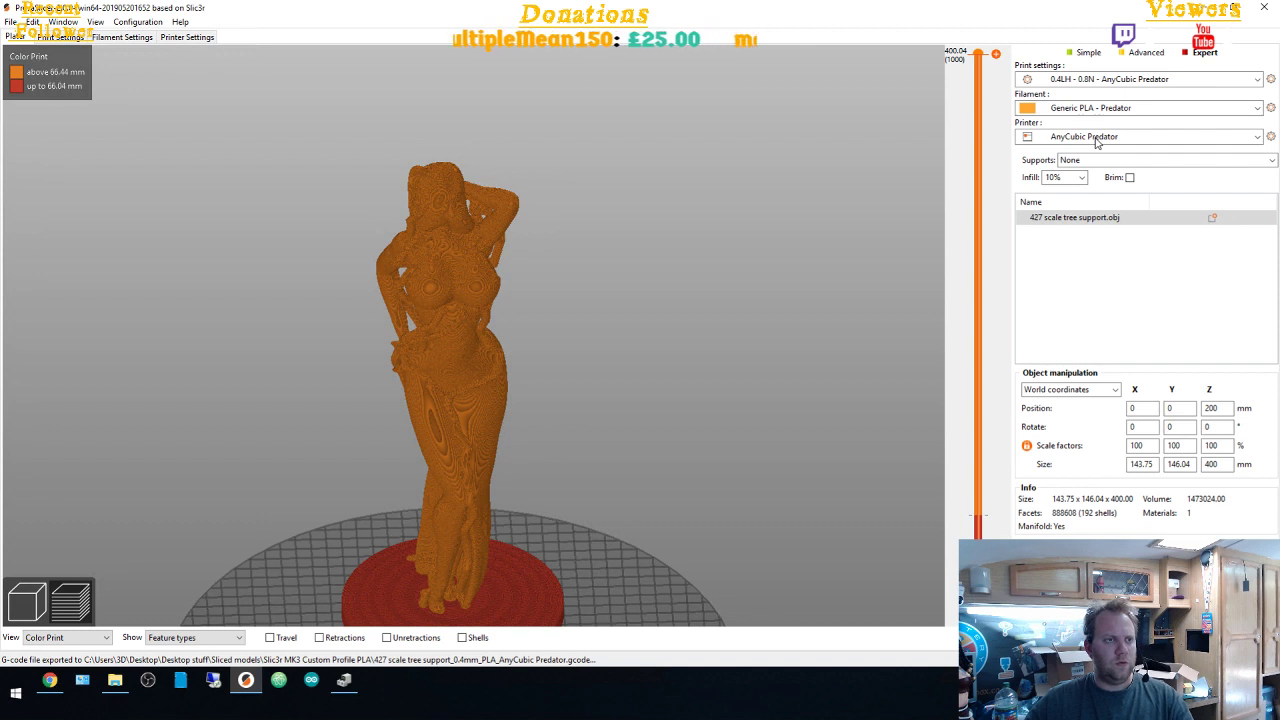
# Return to the 3D editor view and remove the statue model from the print bed
pyautogui.click(27, 602)
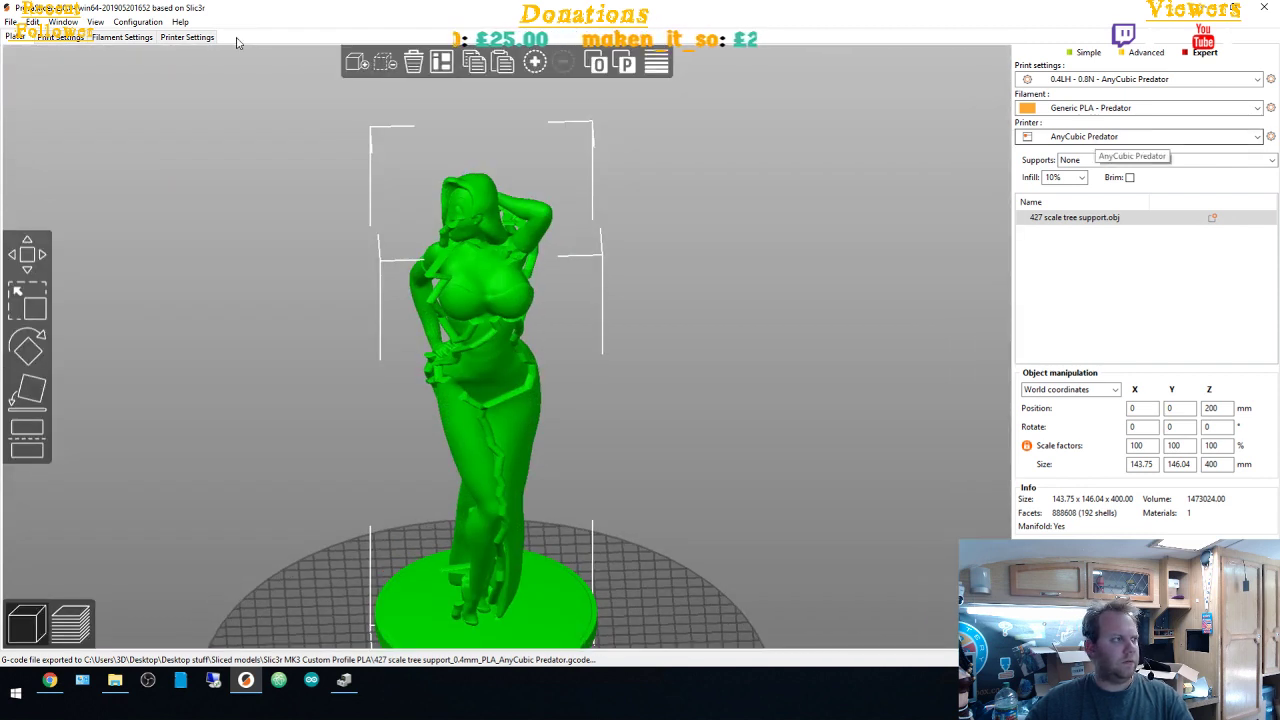
pyautogui.click(414, 64)
pyautogui.click(617, 335)
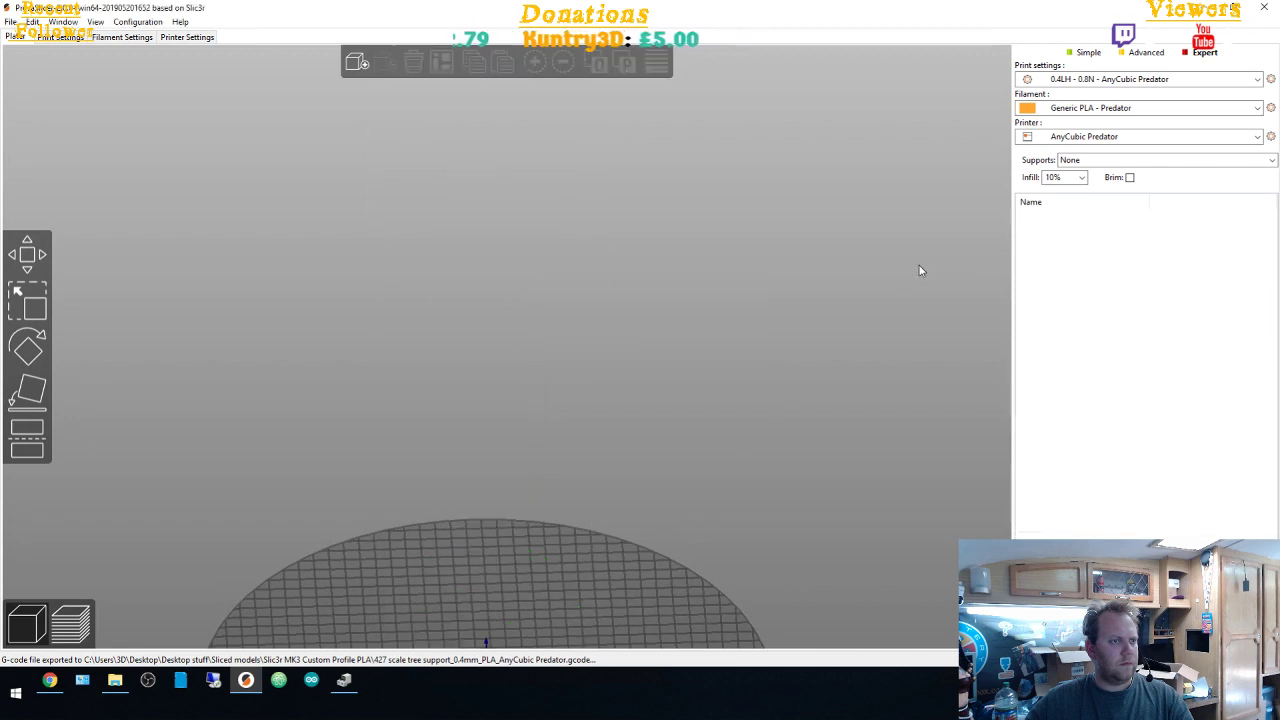
# Switch the printer to AnyCubic 4Max Pro and choose Fillamentum ASA as the filament
pyautogui.click(1082, 136)
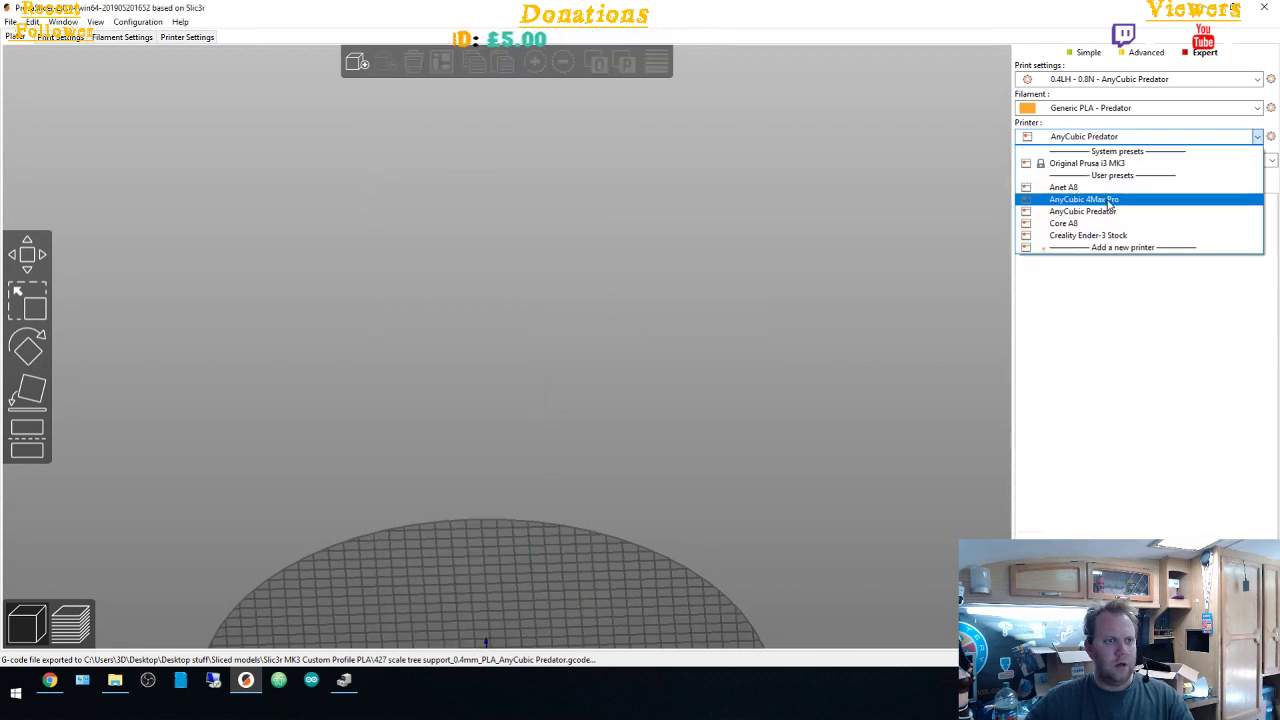
pyautogui.click(1084, 199)
pyautogui.click(1090, 110)
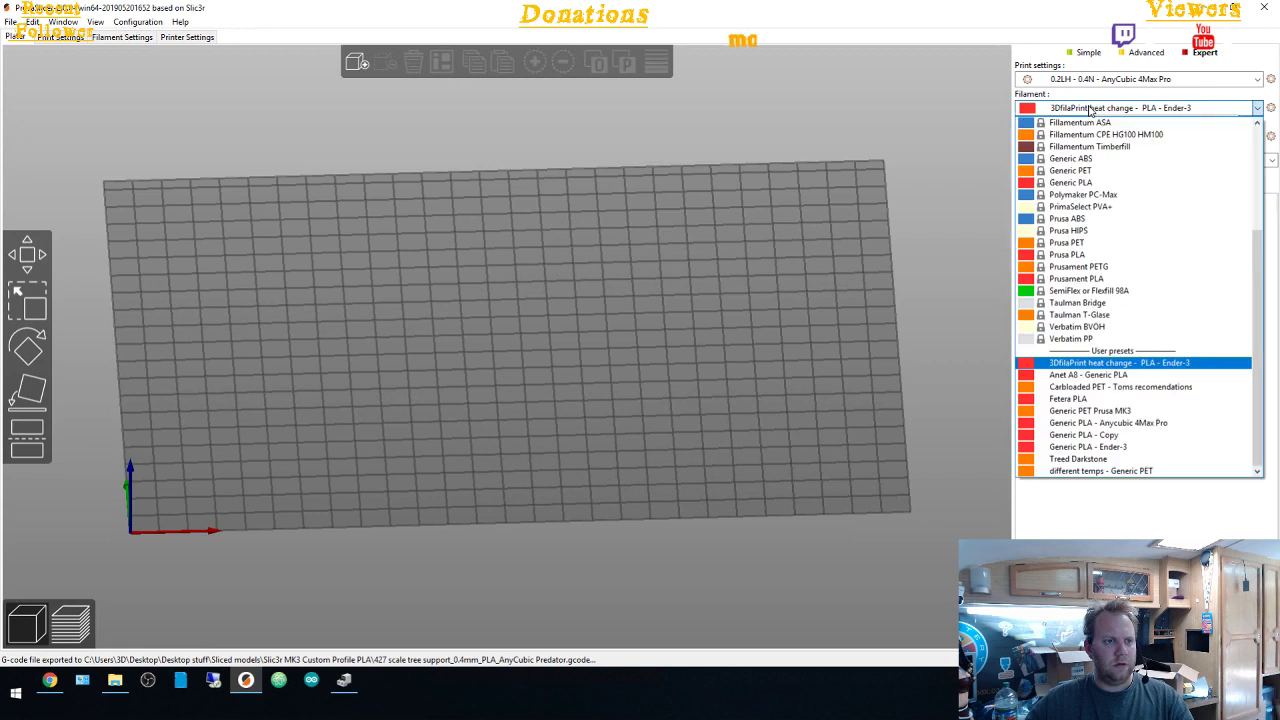
pyautogui.scroll(1, 1108, 168)
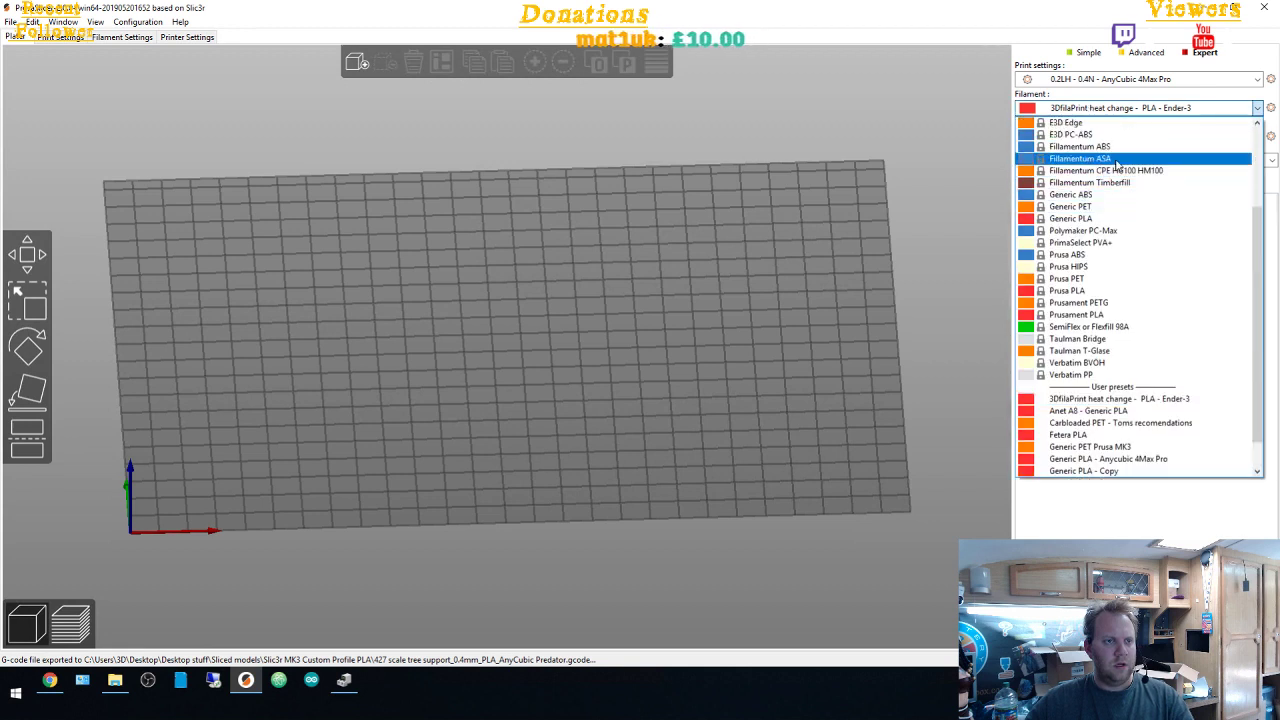
pyautogui.click(1100, 158)
pyautogui.click(1111, 80)
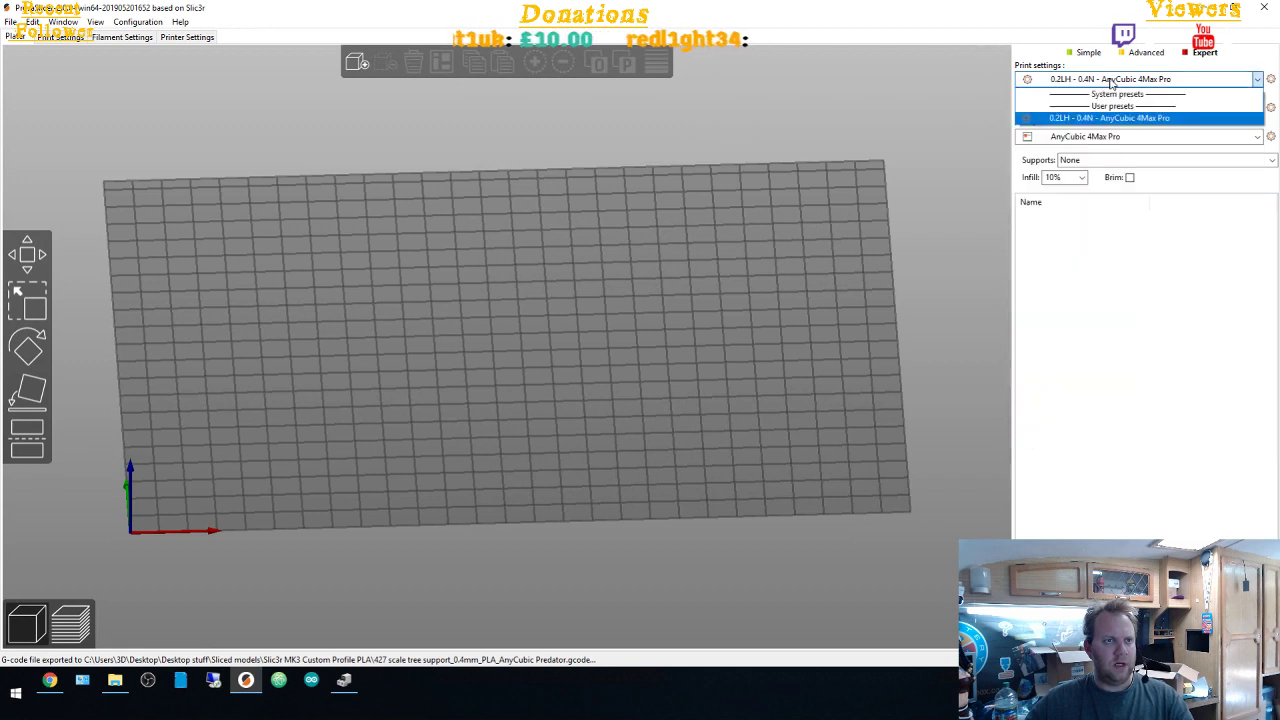
pyautogui.click(1150, 98)
# Set the ASA filament's extruder temperature to 255 °C for both the first layer and the other layers
pyautogui.click(112, 38)
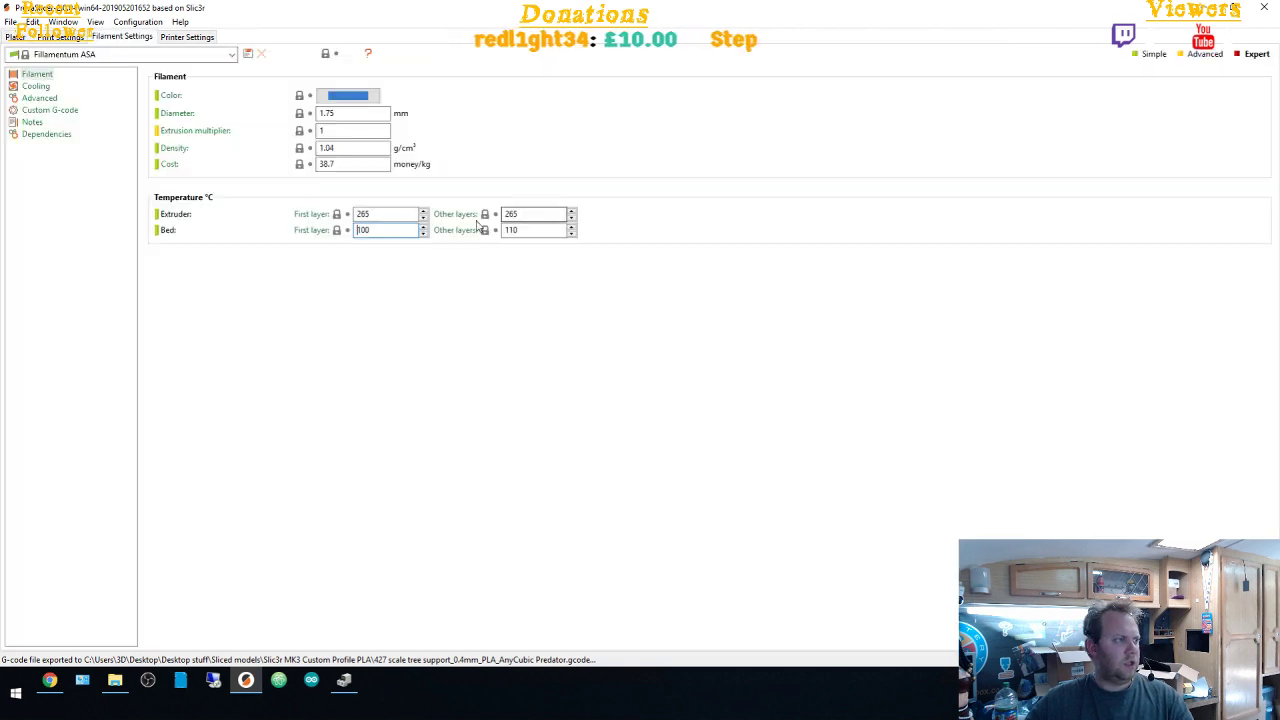
pyautogui.doubleClick(385, 214)
pyautogui.write('255')
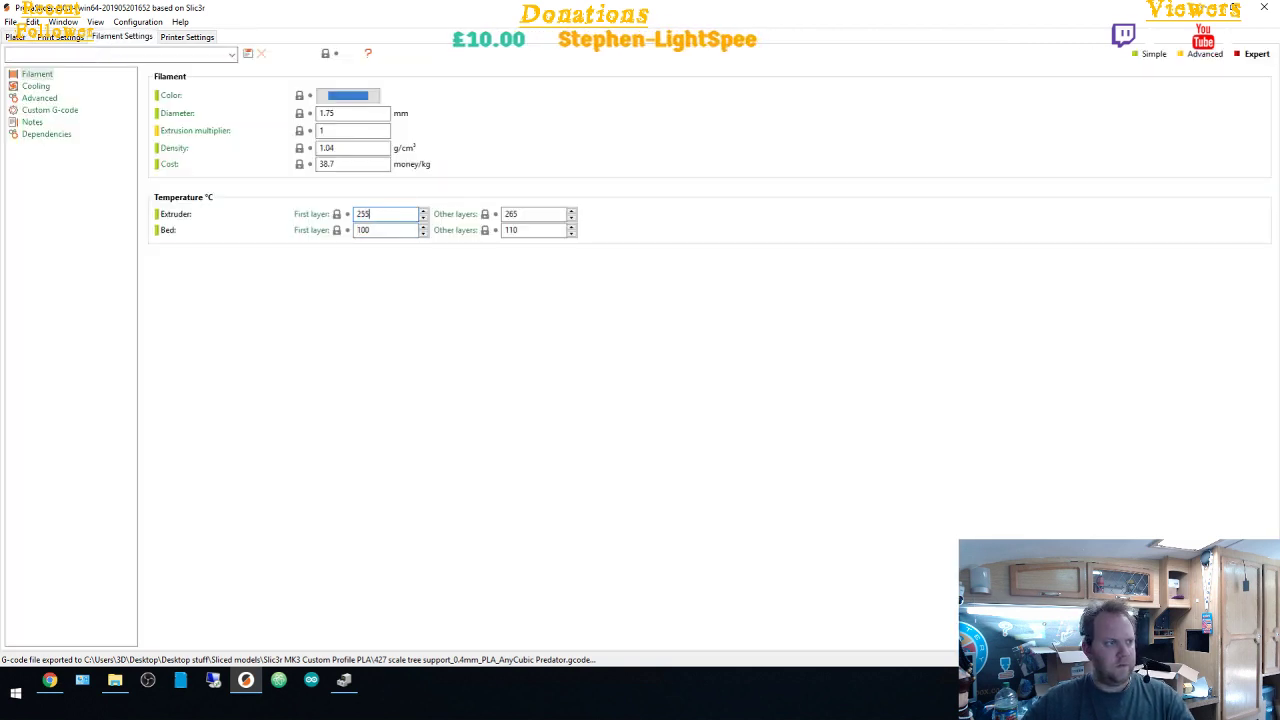
pyautogui.press('Tab')
pyautogui.write('25')
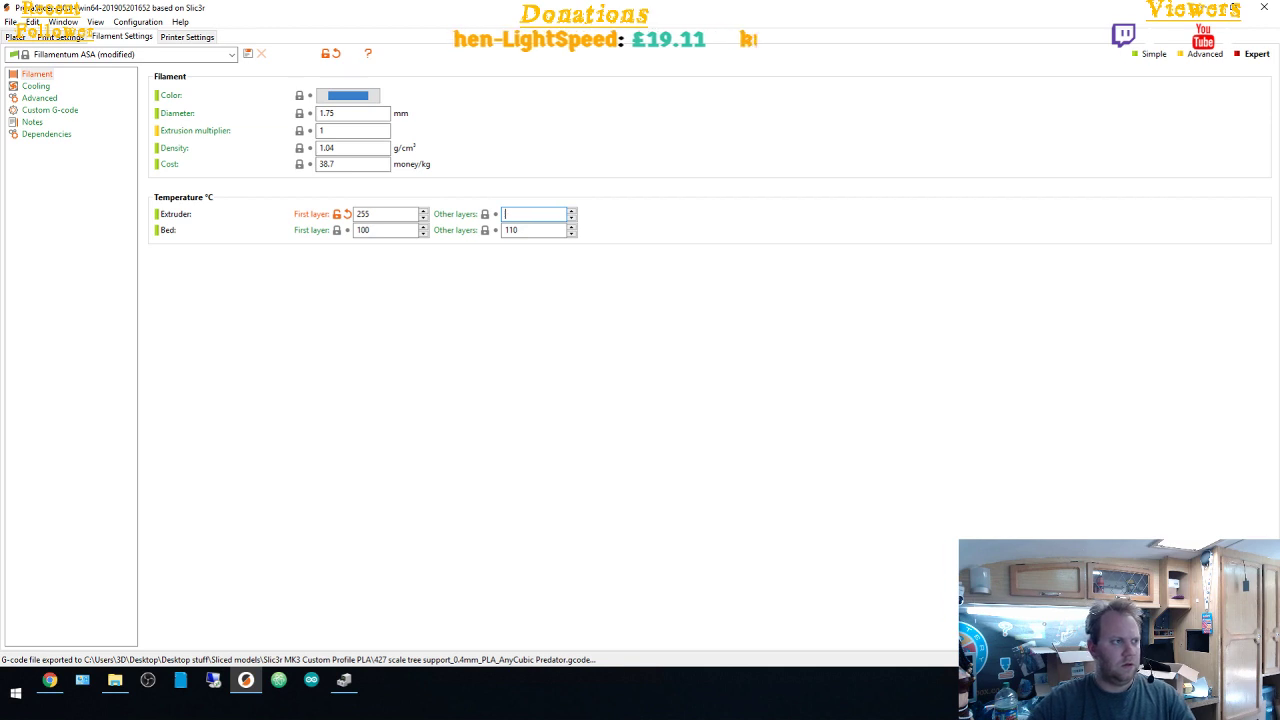
pyautogui.write('5')
pyautogui.press('Tab')
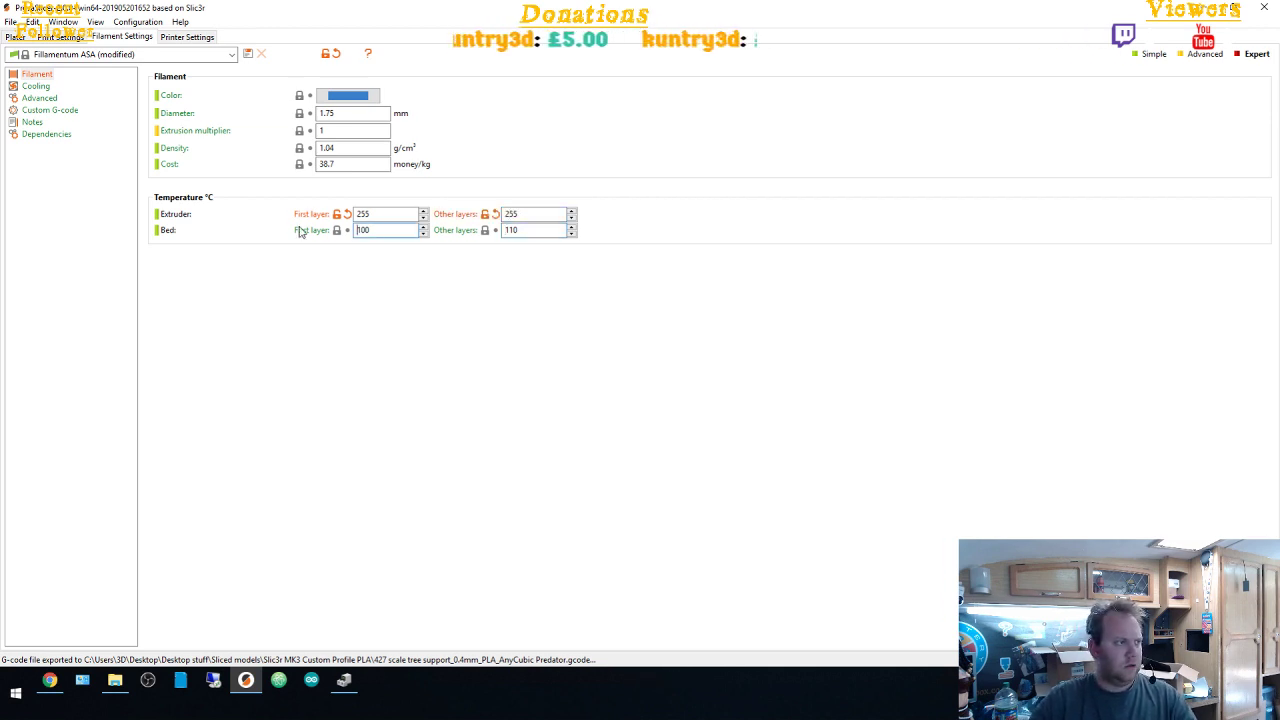
pyautogui.write('1')
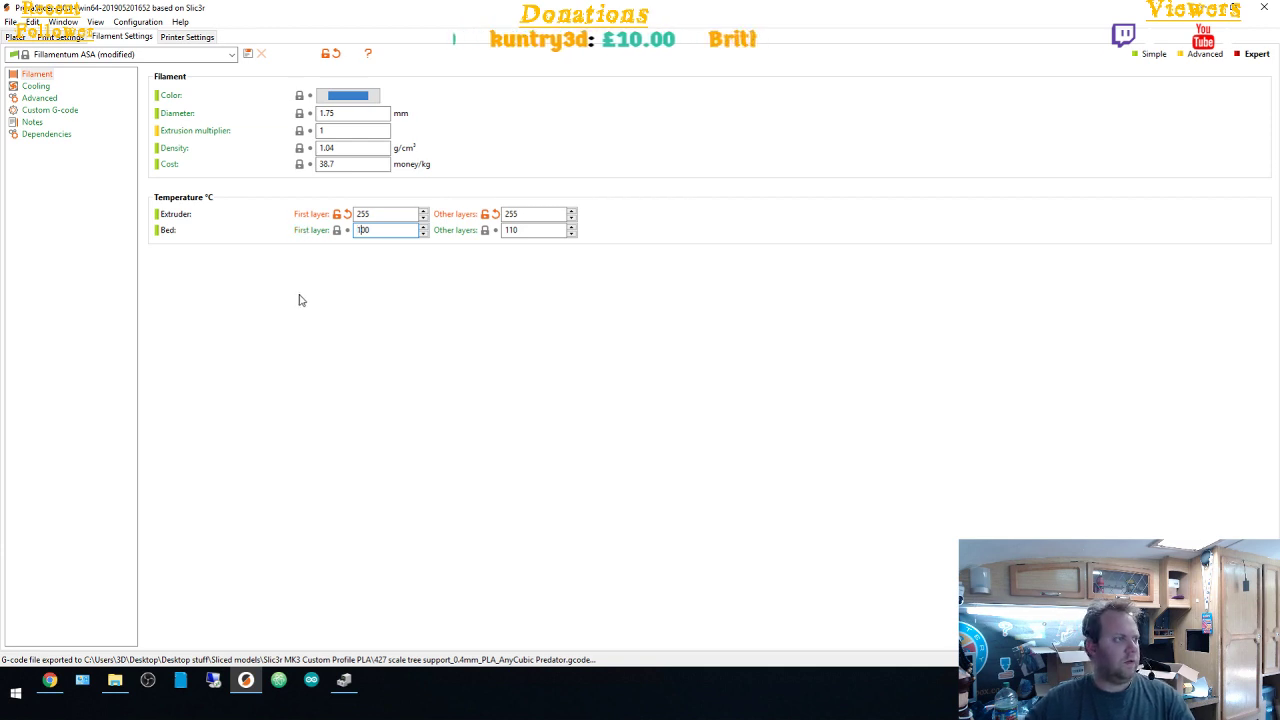
# Enable the brim and import Chris Mini.stl from its subfolder in 11. Free Models
pyautogui.click(14, 37)
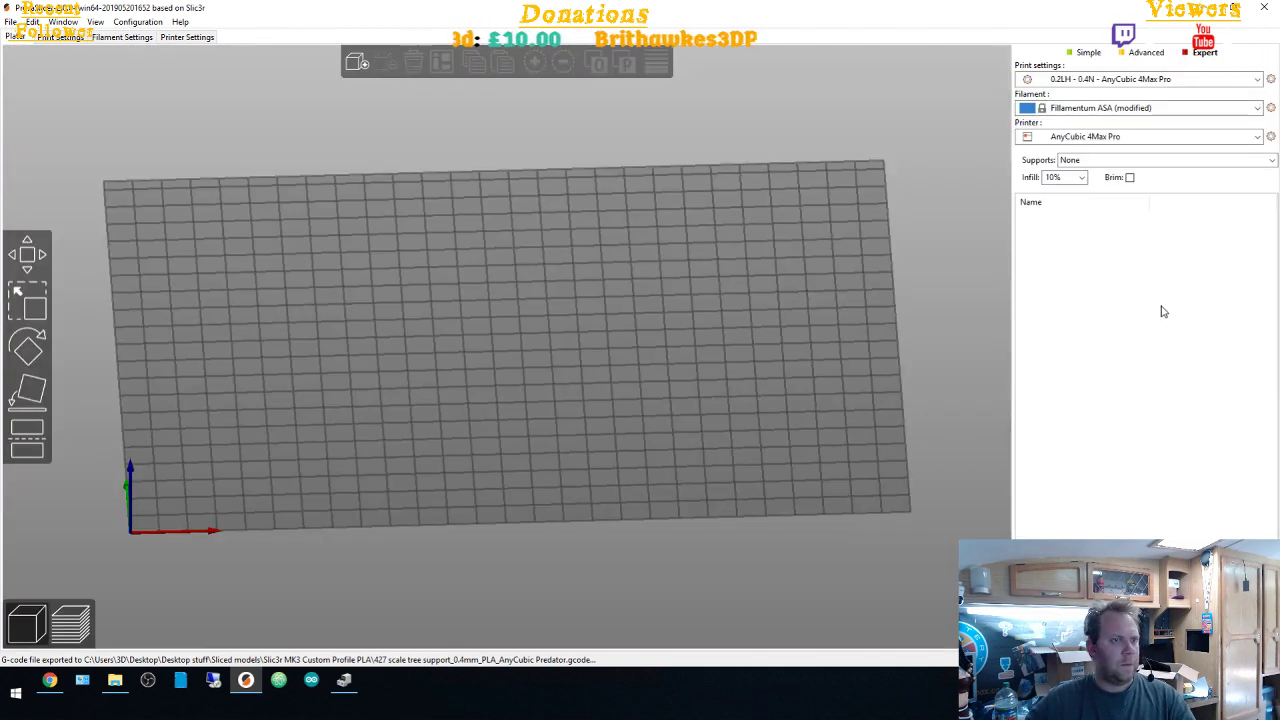
pyautogui.click(1129, 178)
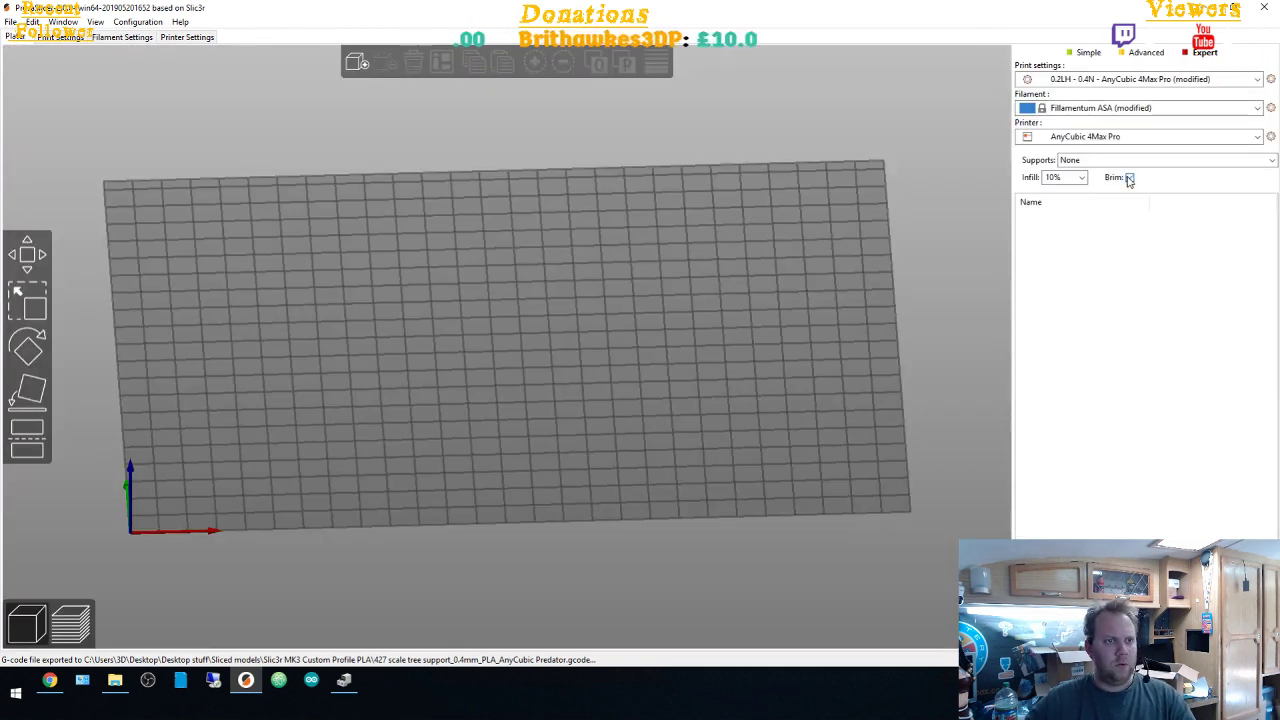
pyautogui.click(359, 63)
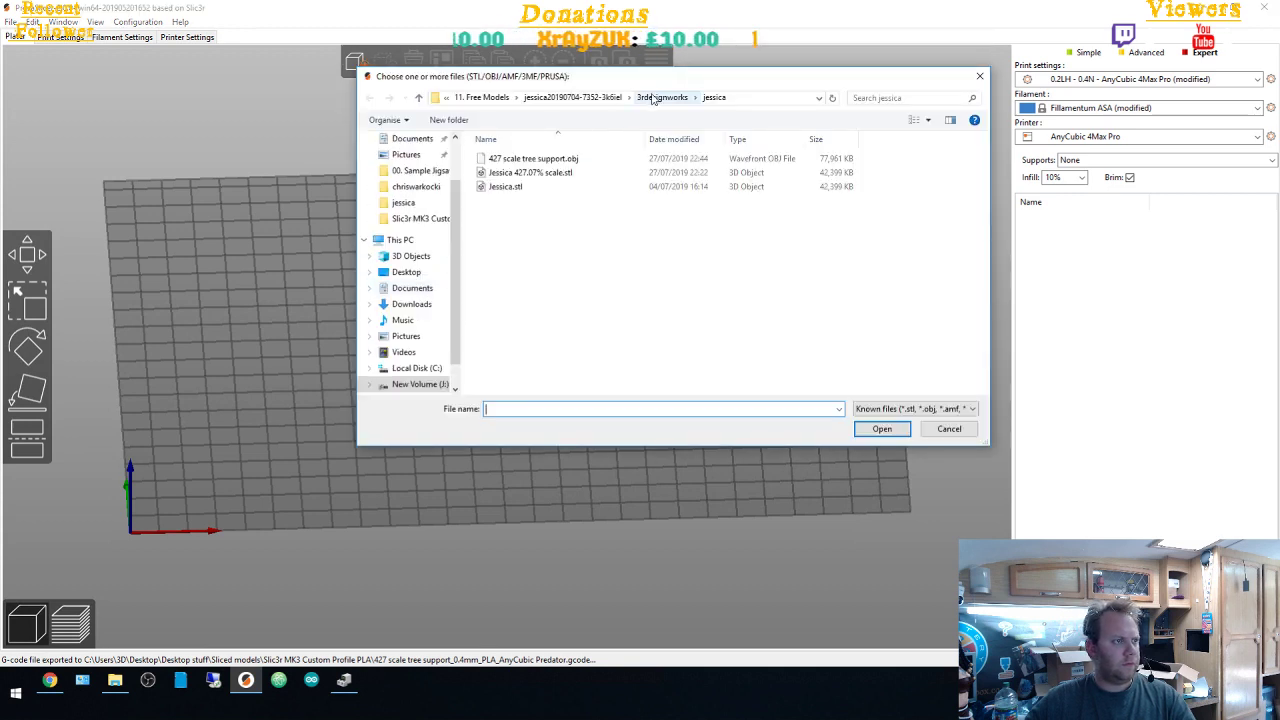
pyautogui.click(587, 98)
pyautogui.click(595, 98)
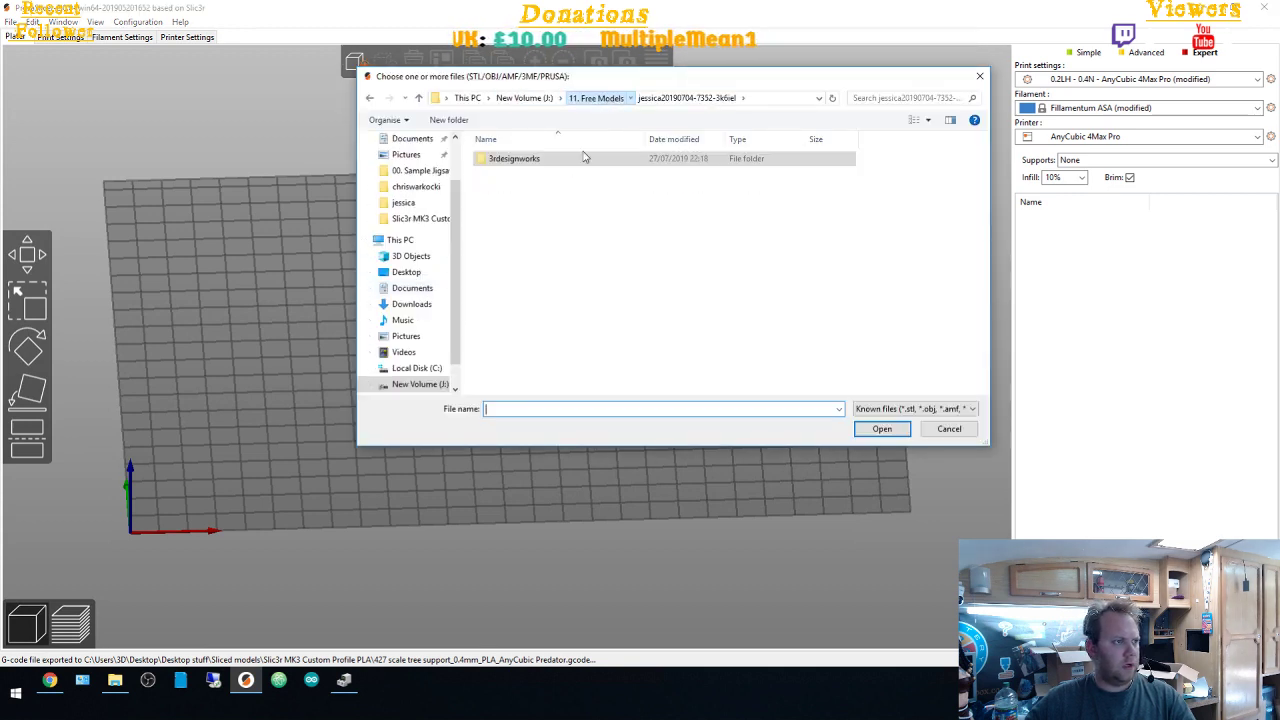
pyautogui.doubleClick(527, 257)
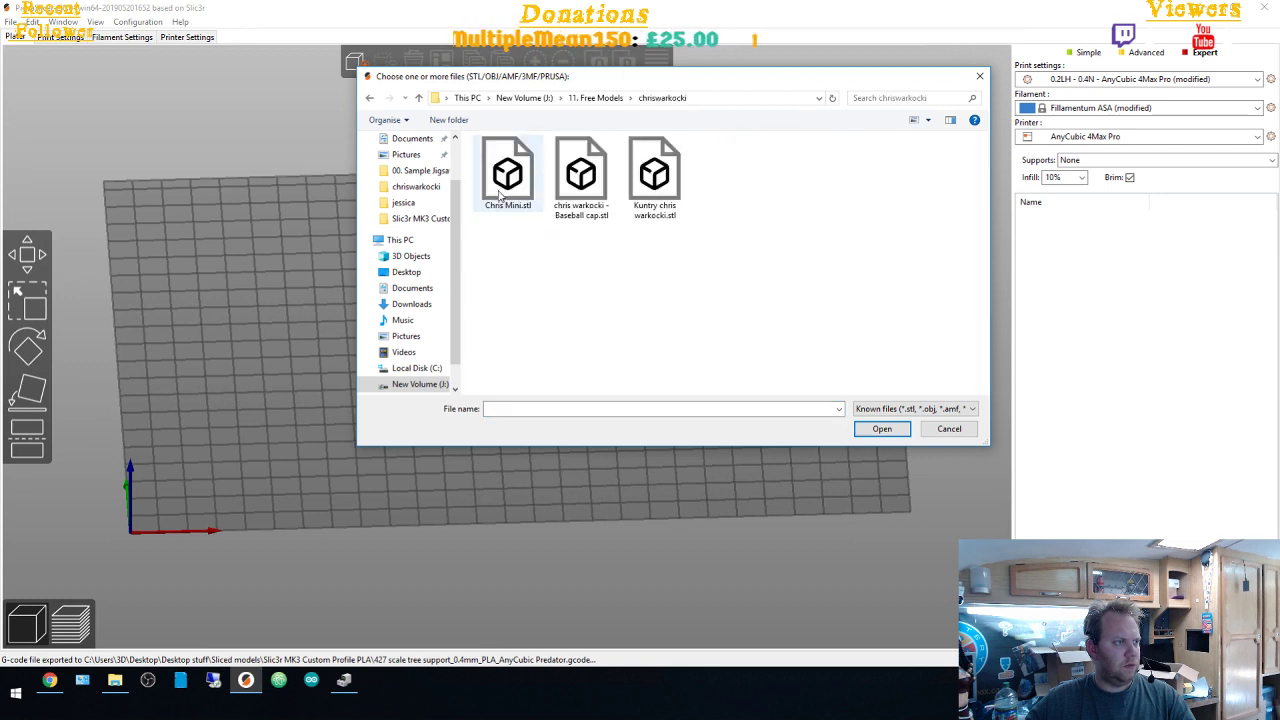
pyautogui.doubleClick(663, 175)
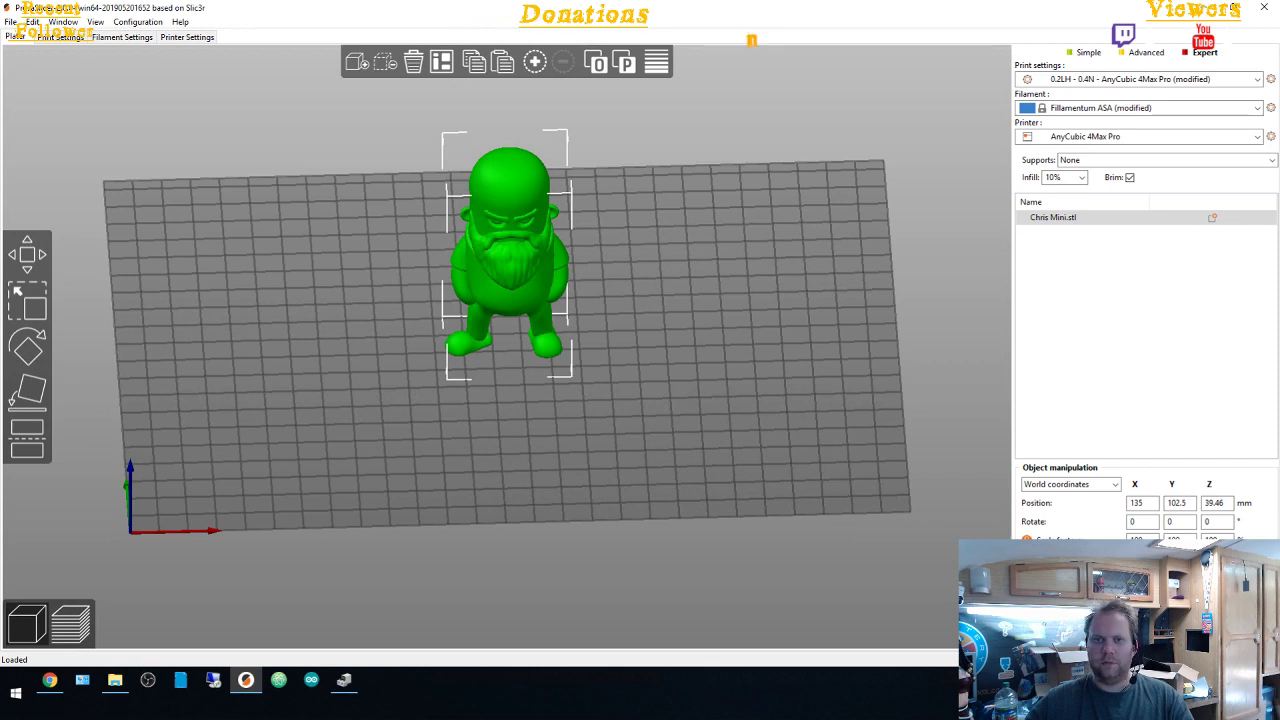
# Scale the imported figure uniformly to 169%
pyautogui.press('m')
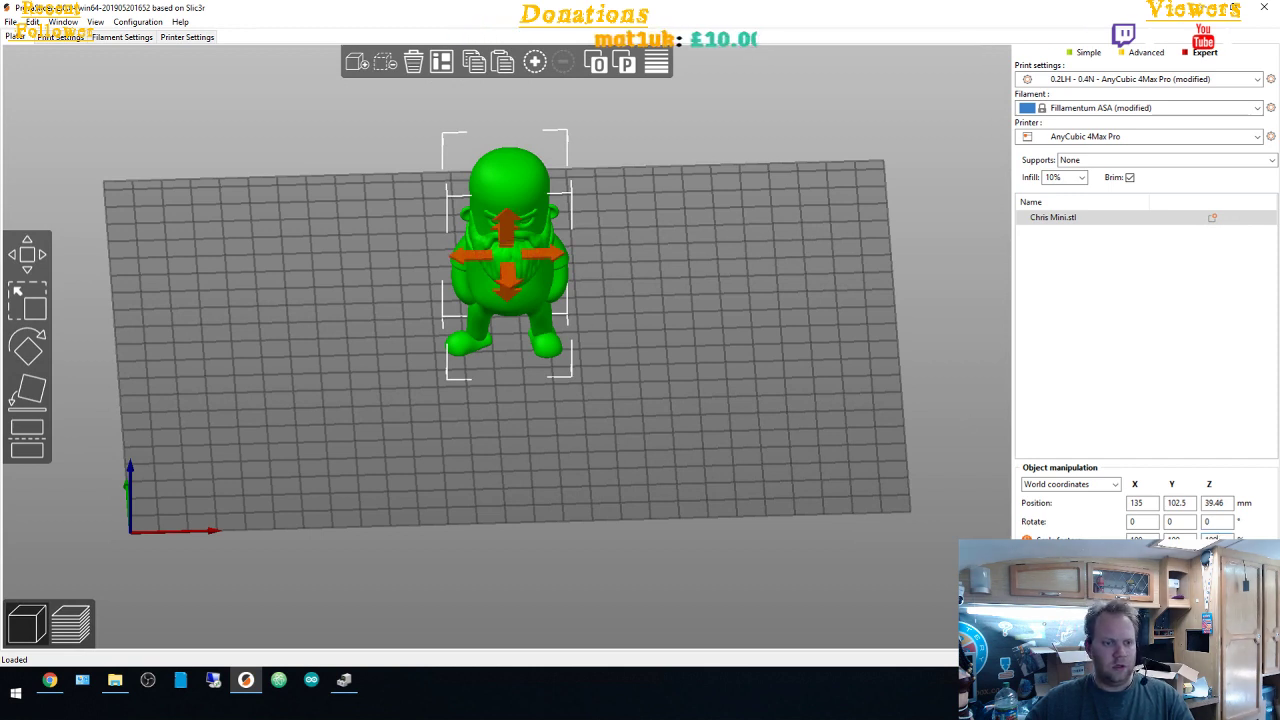
pyautogui.press('Return')
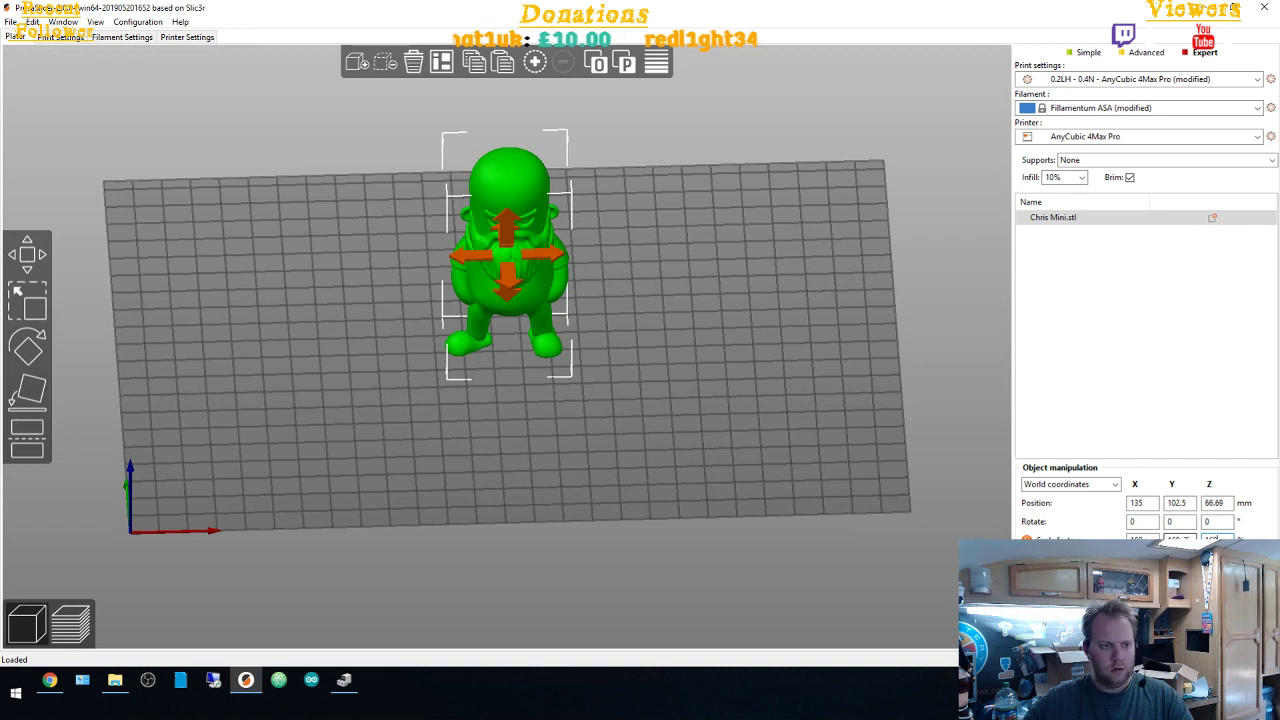
pyautogui.press('Tab')
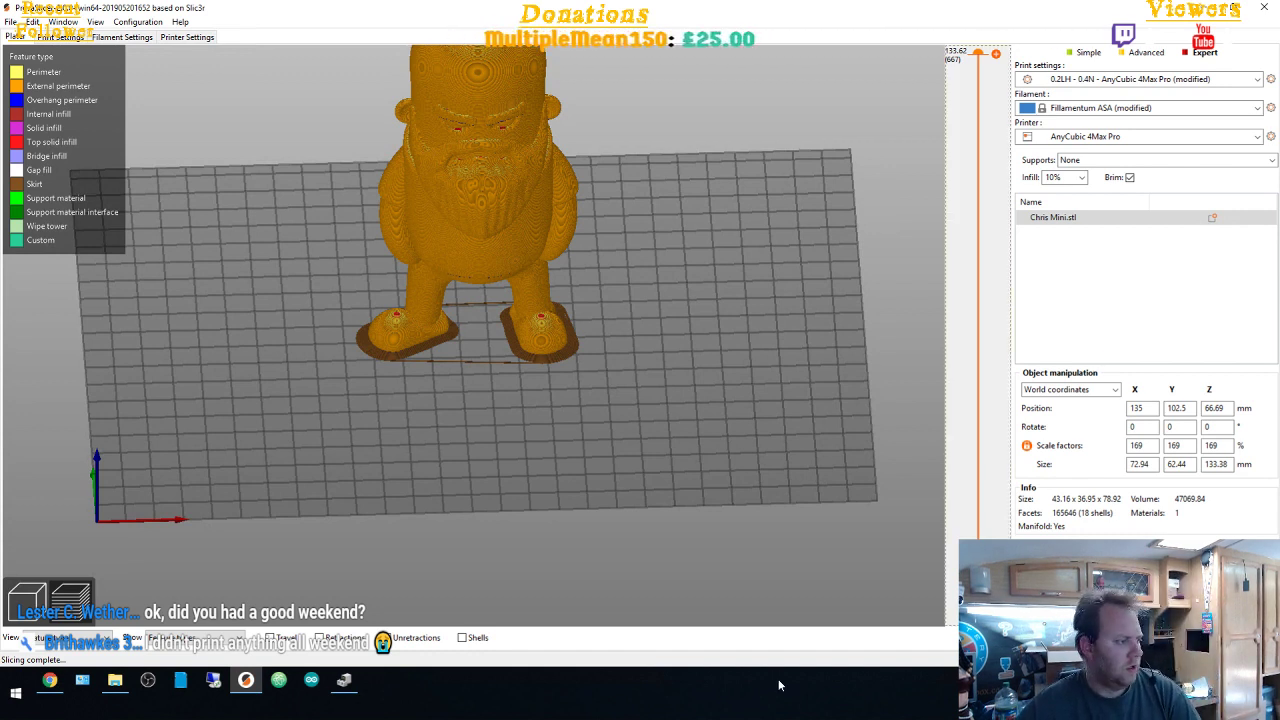
# Export the G-code over Chris Mini_0.2mm_ABS_AnyCubic 4Max.gcode and open the Slic3r MK3 Custom Profile PLA folder in File Explorer
pyautogui.hotkey('ctrl', 'g')
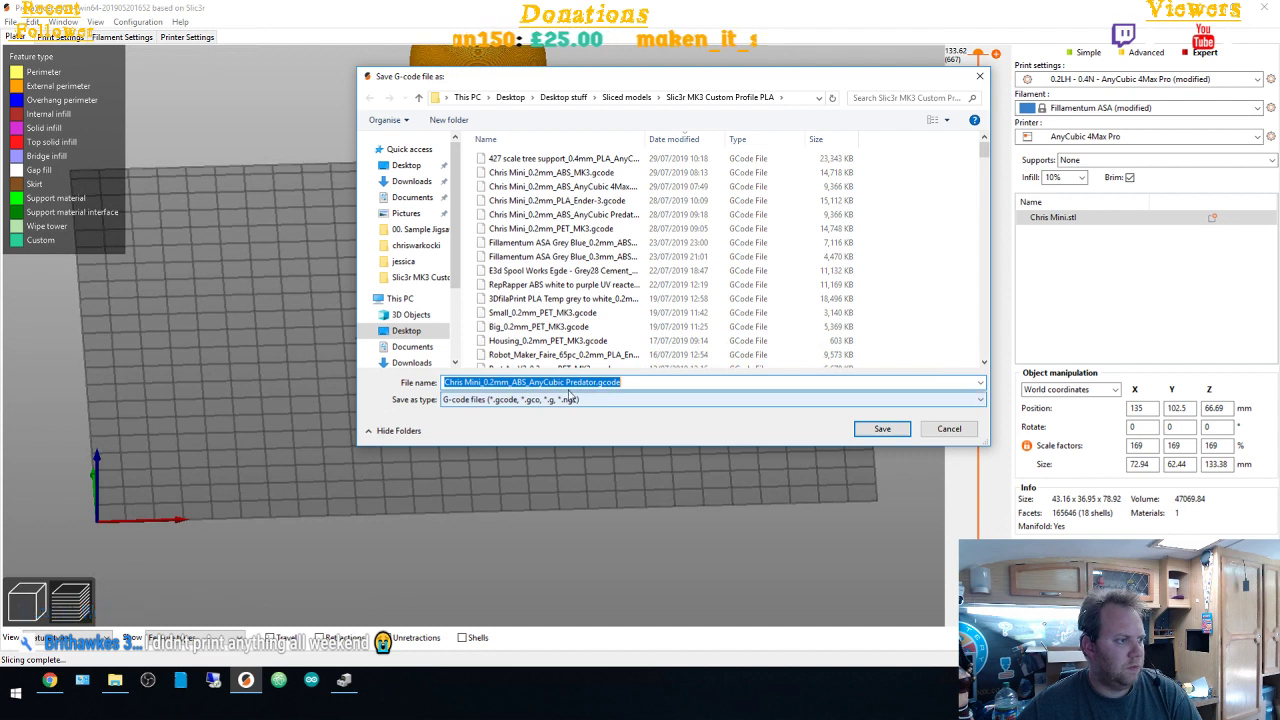
pyautogui.click(591, 187)
pyautogui.click(884, 430)
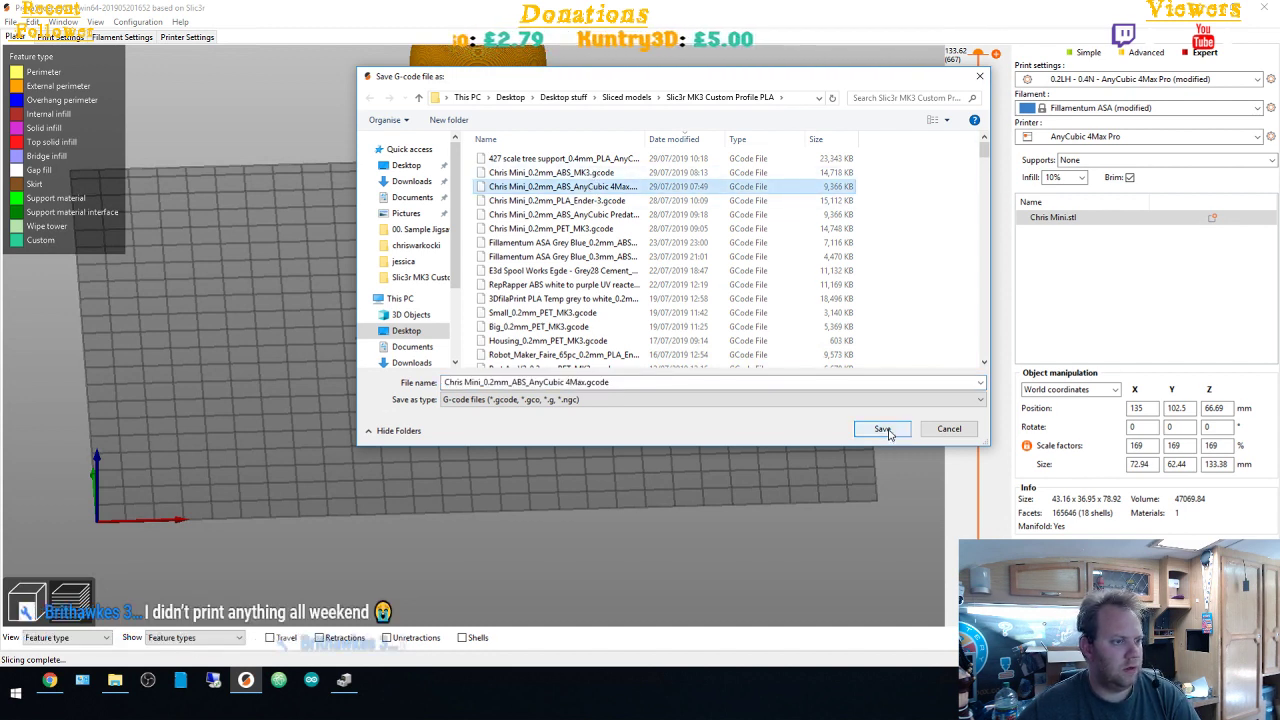
pyautogui.click(684, 340)
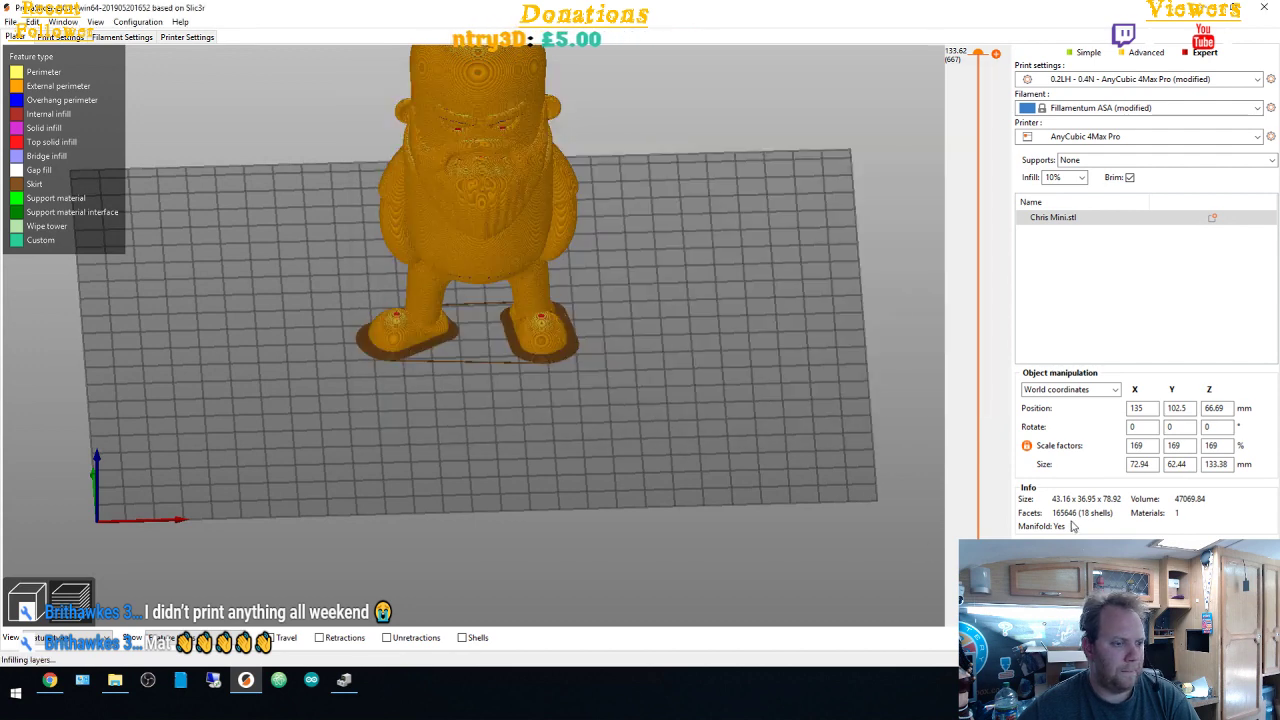
pyautogui.click(115, 679)
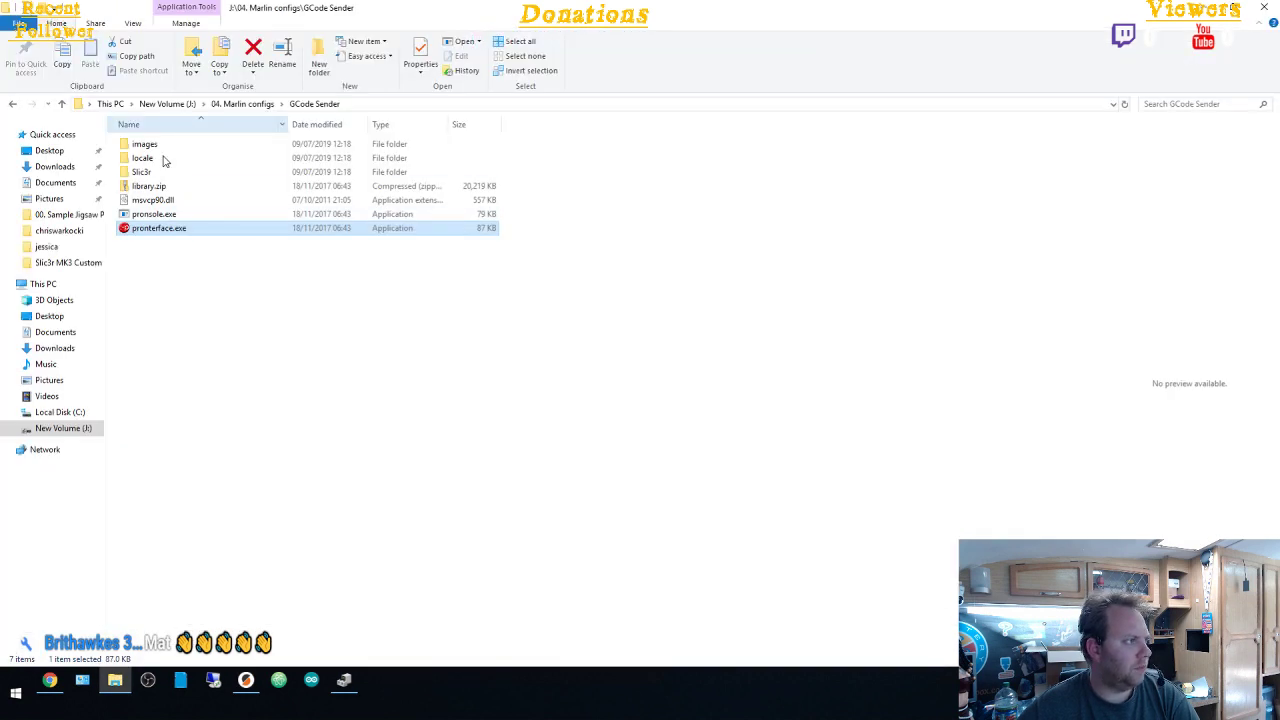
pyautogui.click(68, 263)
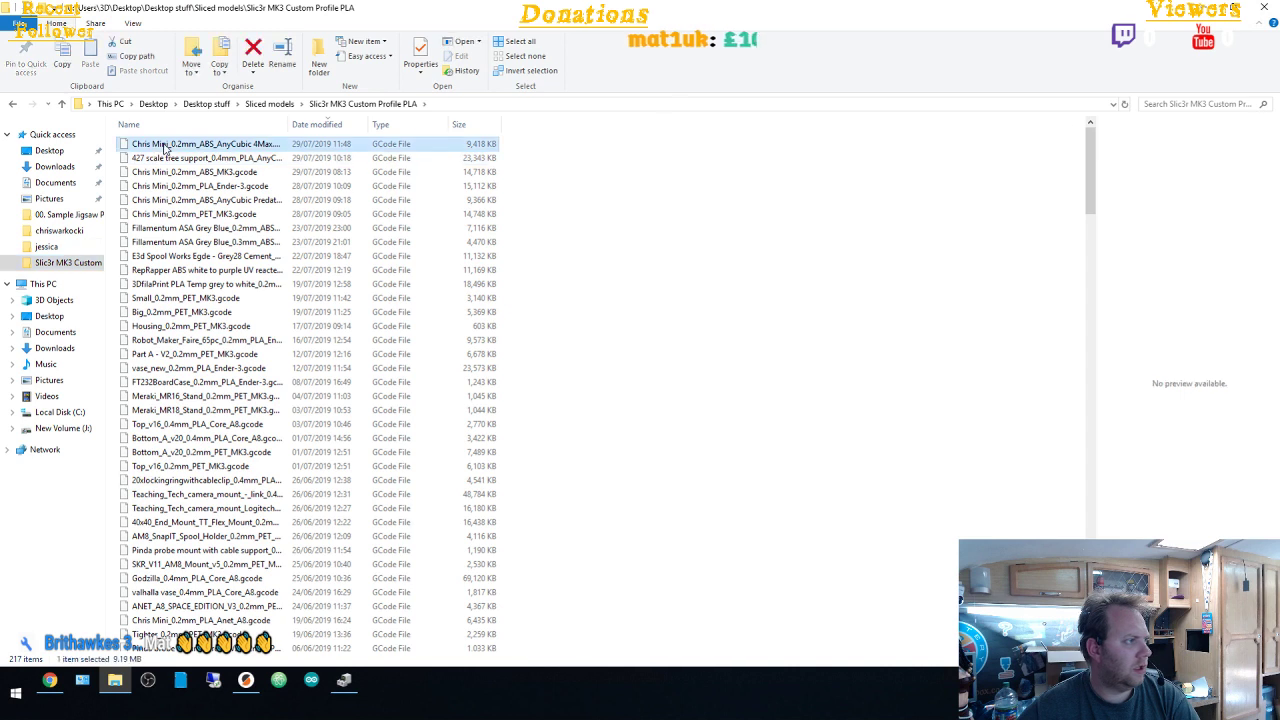
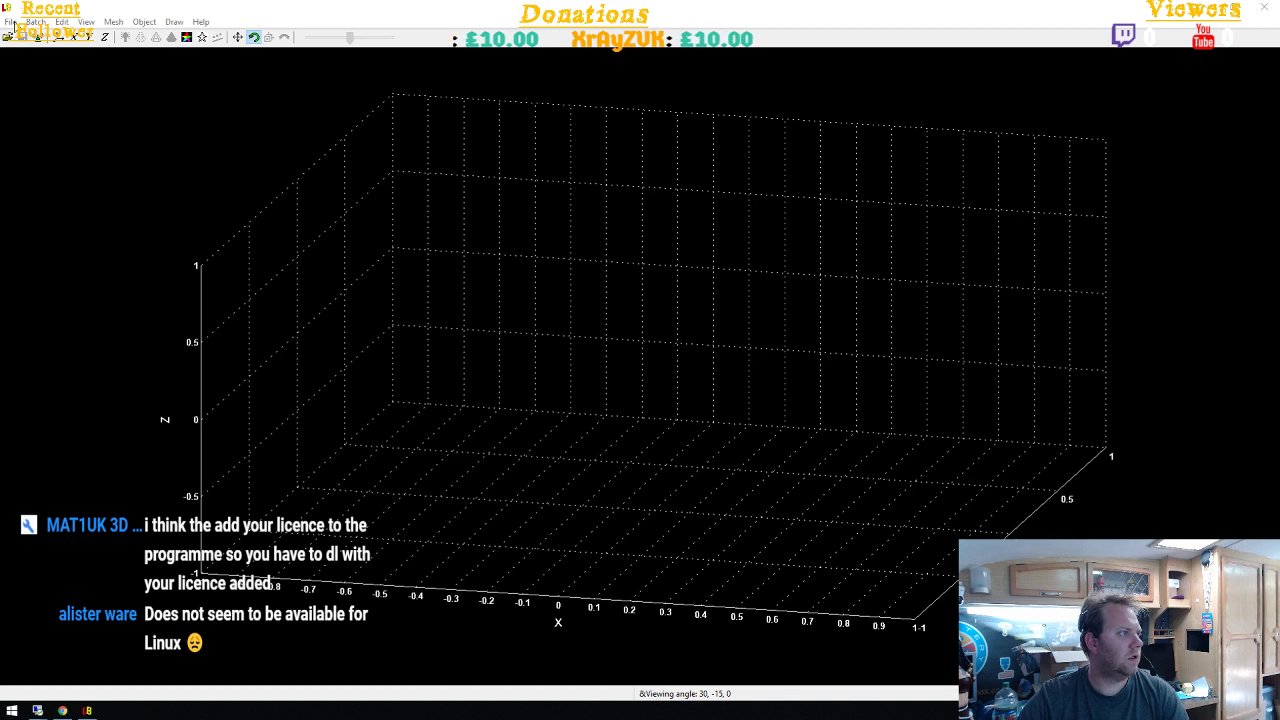
pyautogui.click(10, 22)
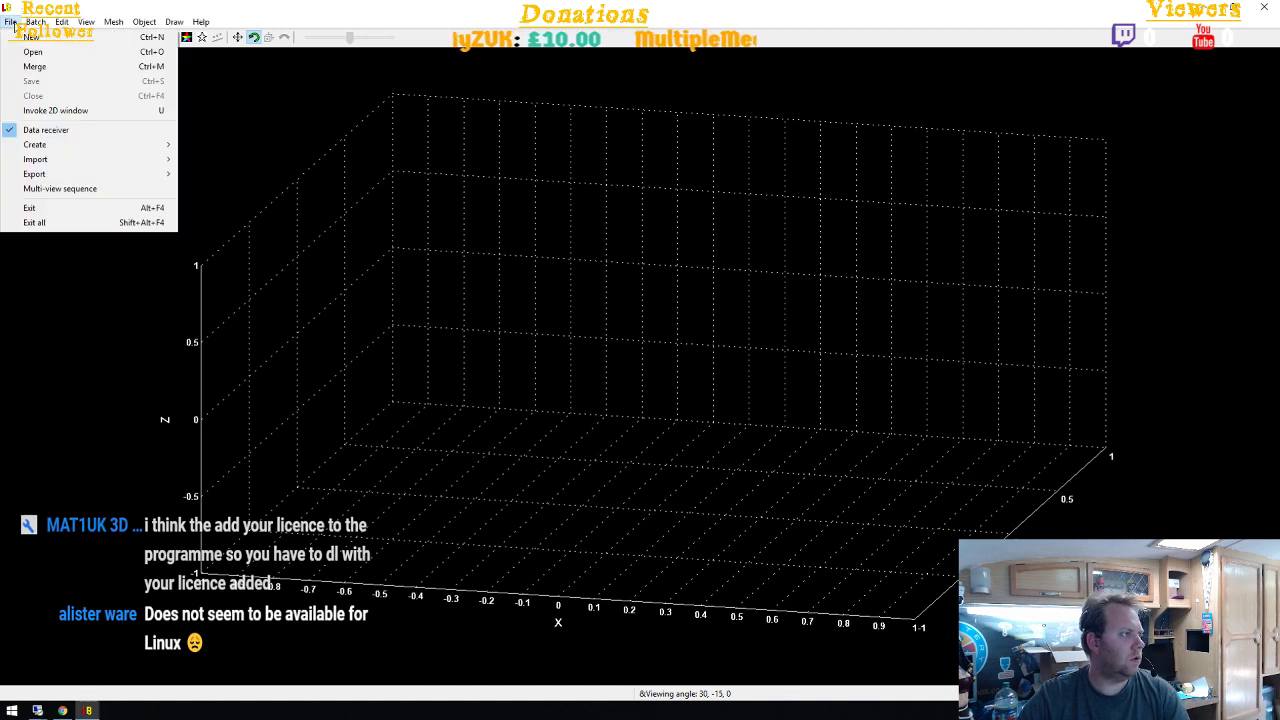
pyautogui.moveTo(82, 148)
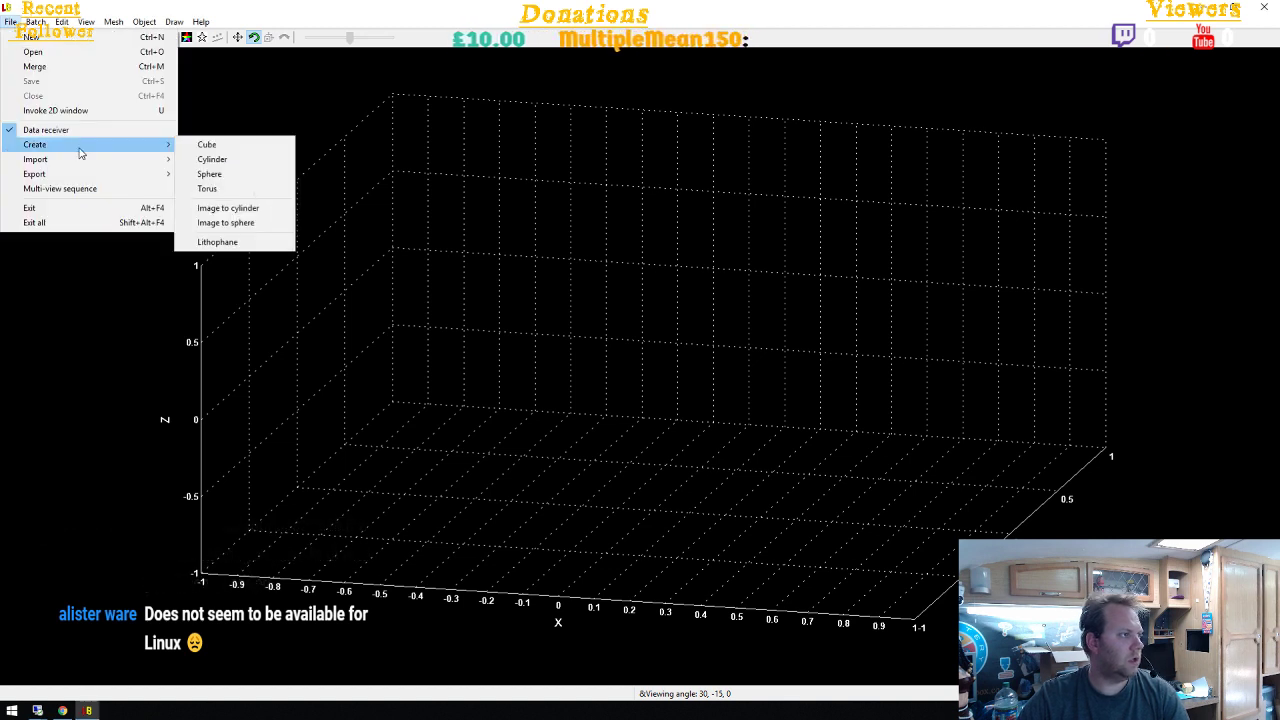
pyautogui.click(246, 146)
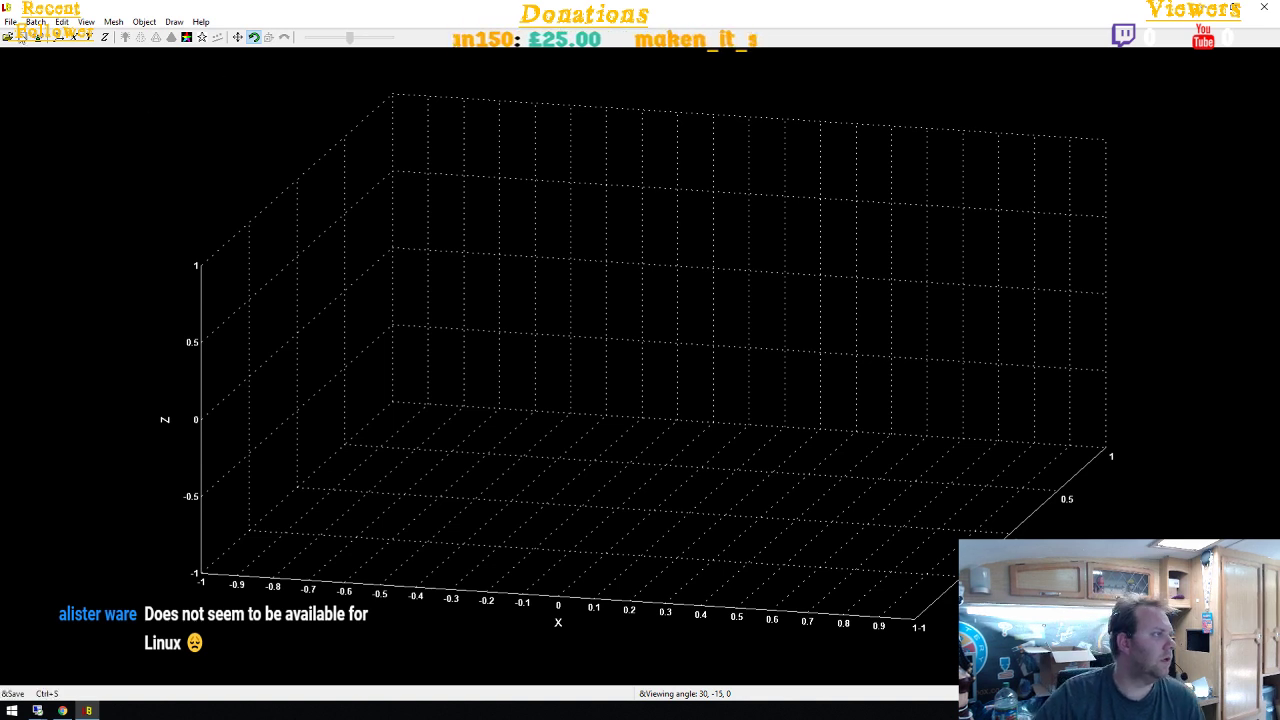
pyautogui.click(10, 22)
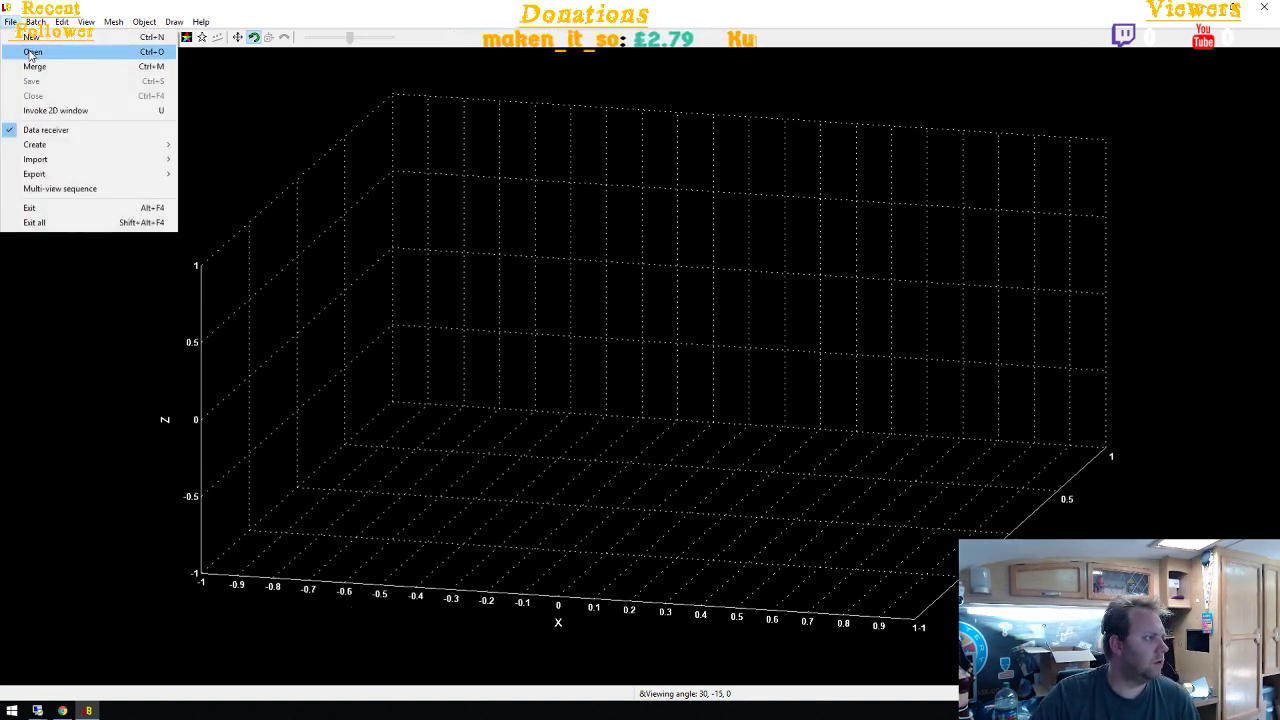
pyautogui.moveTo(35, 22)
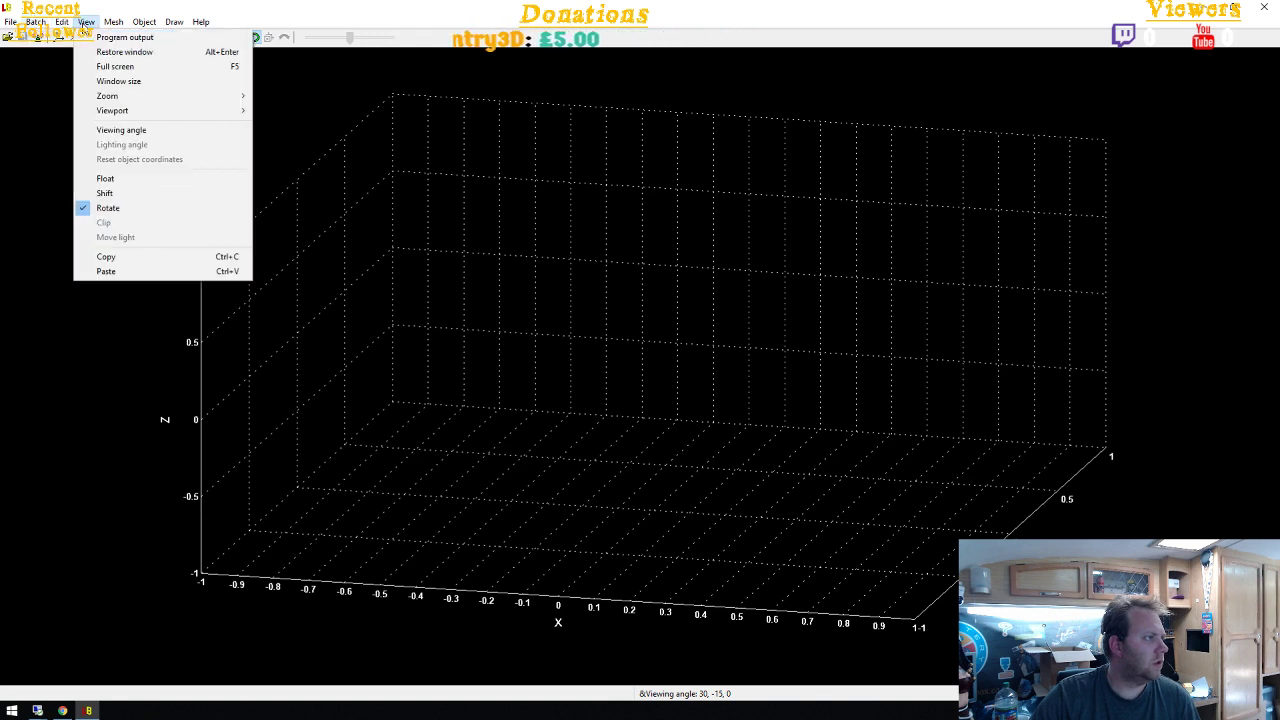
pyautogui.moveTo(109, 27)
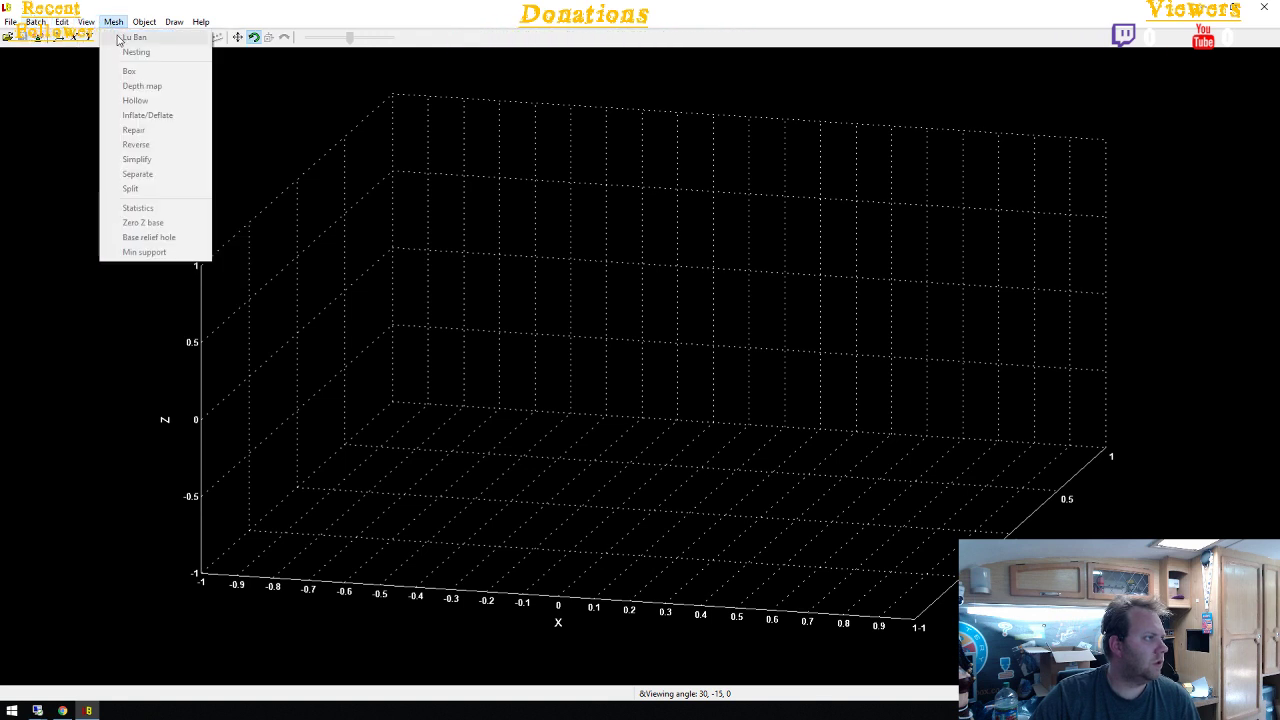
# Start opening a model file and browse to the J (\\3D-Rig) (Z:) network drive
pyautogui.click(10, 21)
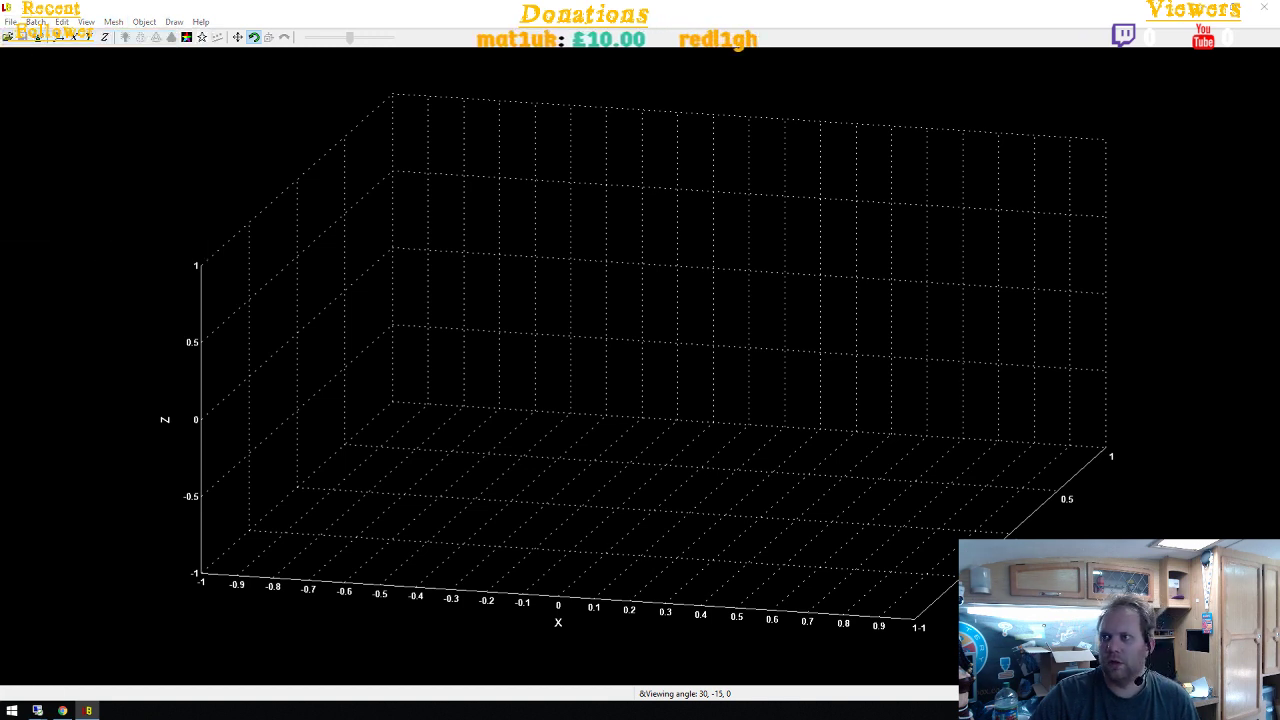
pyautogui.click(10, 21)
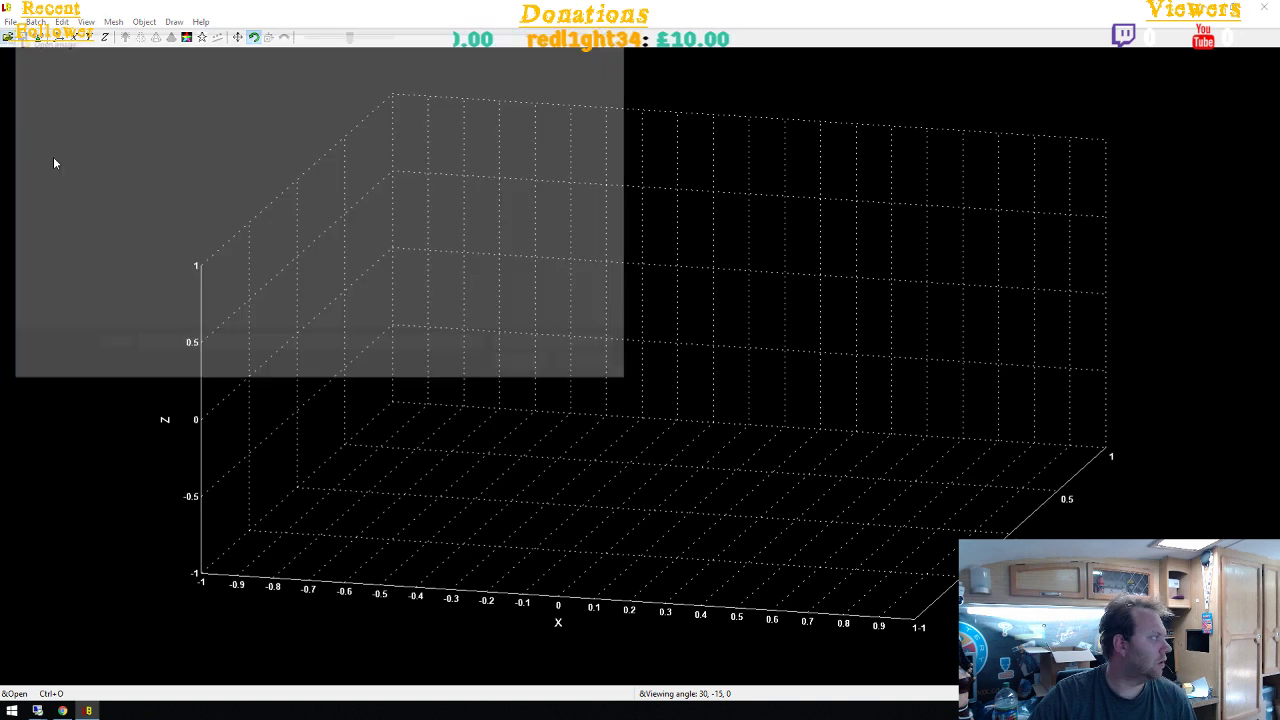
pyautogui.click(55, 163)
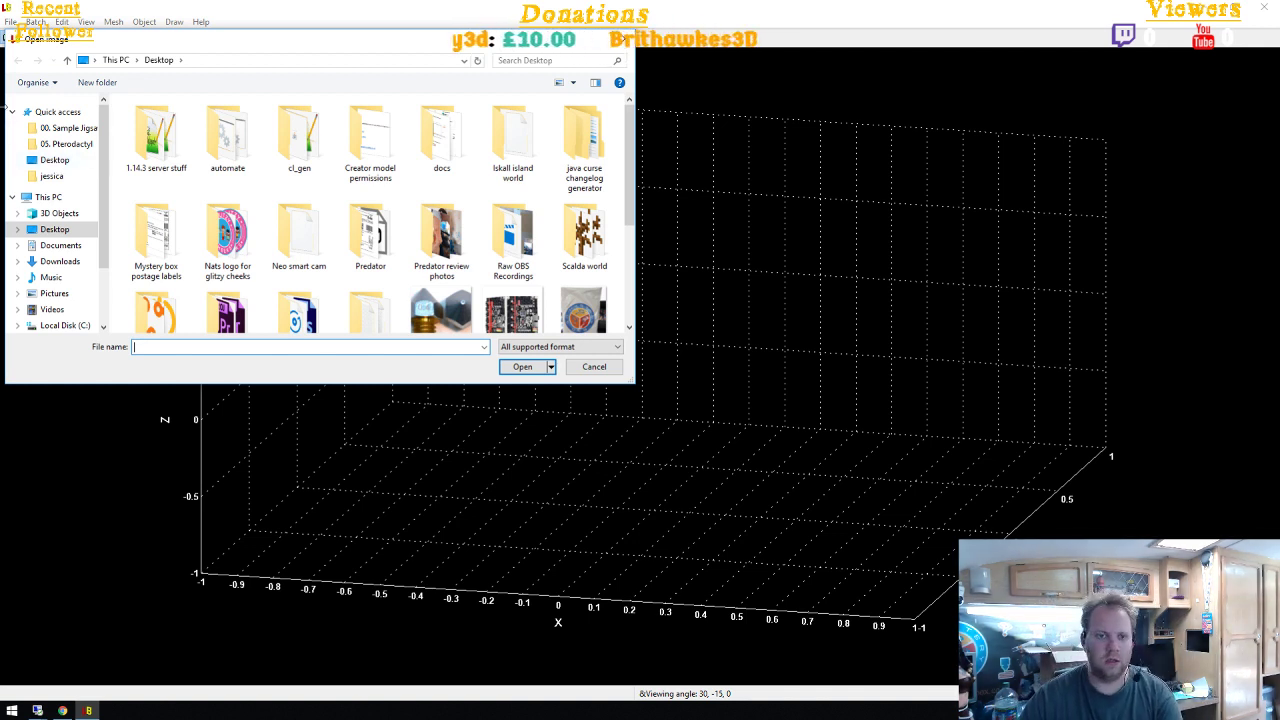
pyautogui.scroll(-1, 57, 284)
pyautogui.scroll(-1, 57, 284)
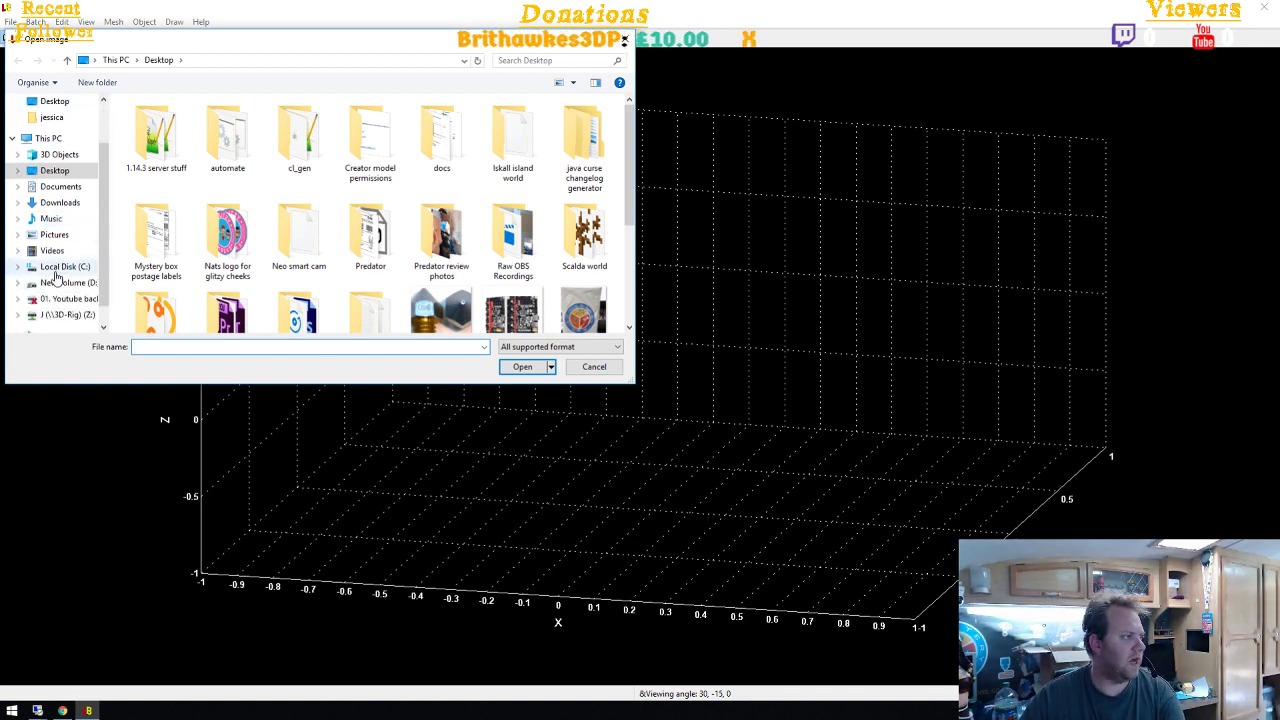
pyautogui.click(65, 314)
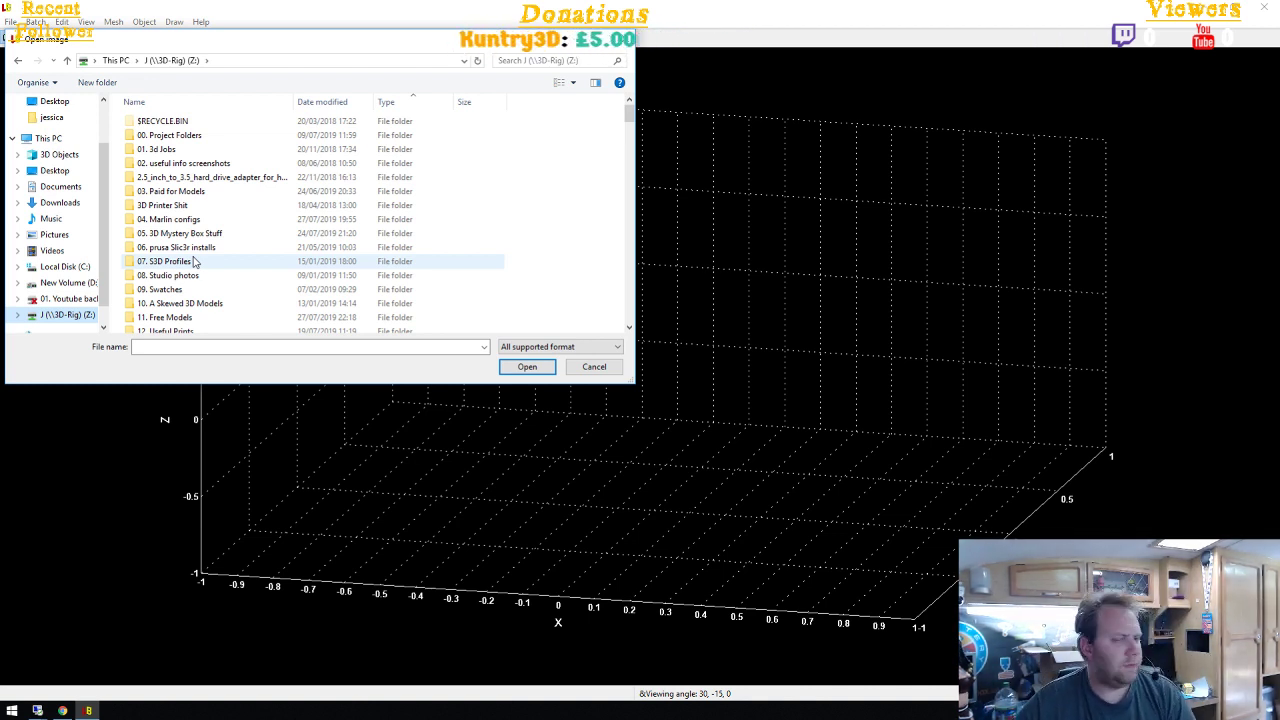
# Open Body.stl from the Voodoo Bree folder inside 11. Free Models > Arte Creator
pyautogui.scroll(-3, 196, 264)
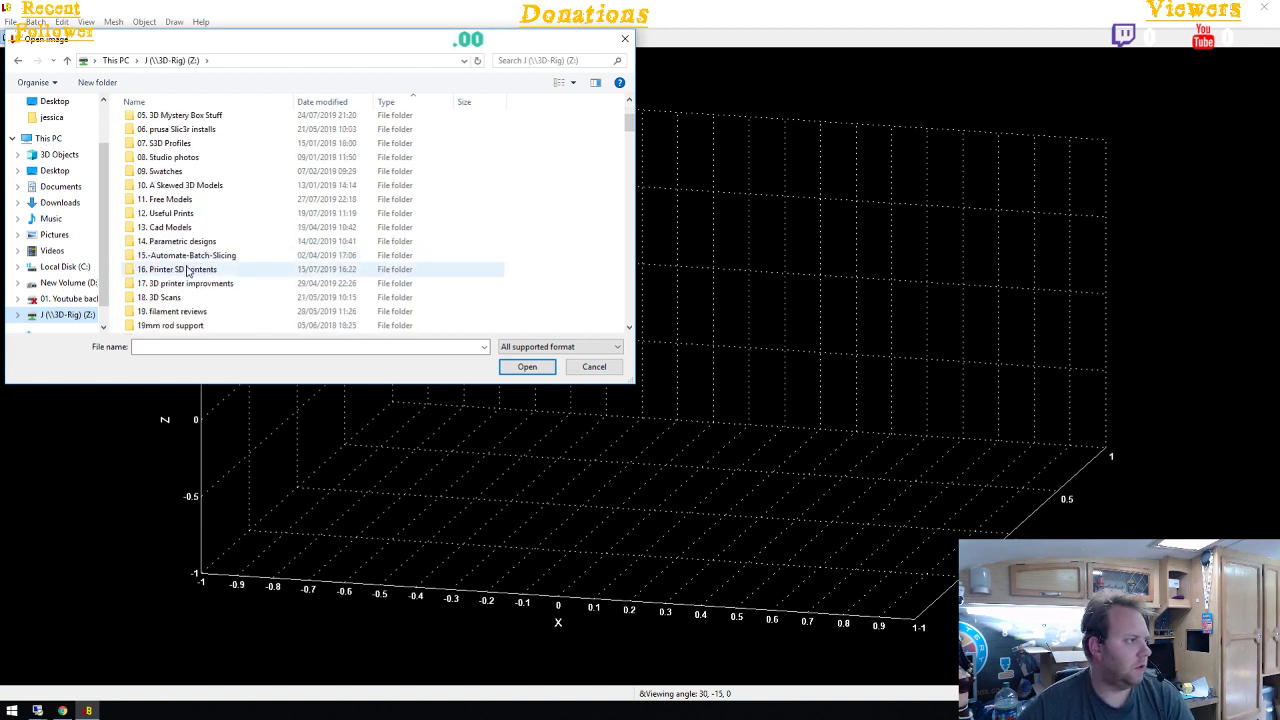
pyautogui.scroll(1, 187, 272)
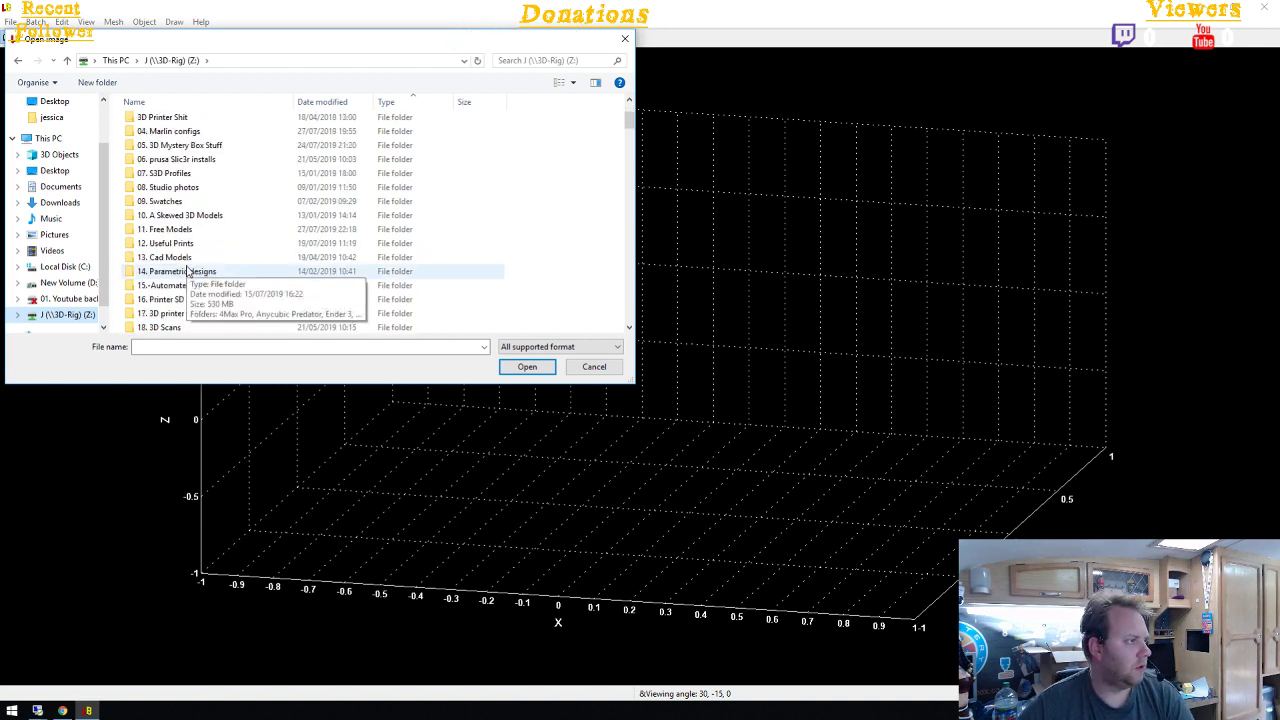
pyautogui.doubleClick(180, 230)
pyautogui.doubleClick(231, 165)
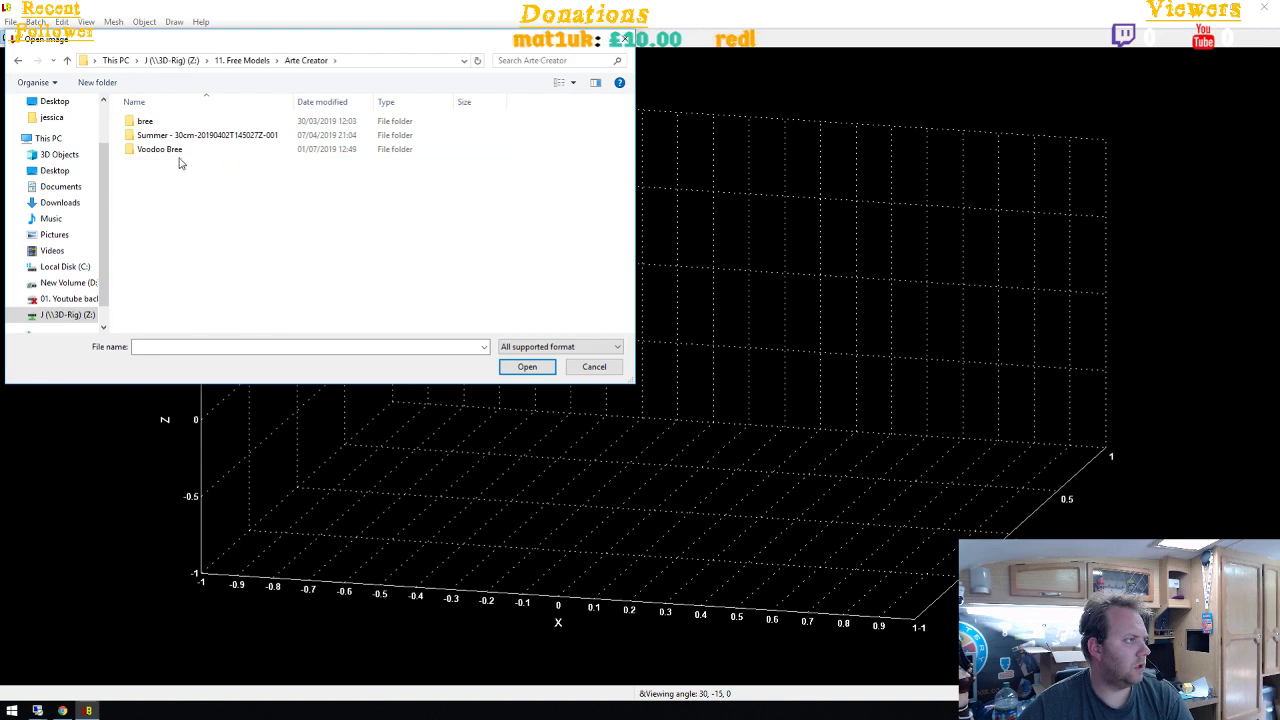
pyautogui.click(166, 153)
pyautogui.doubleClick(166, 150)
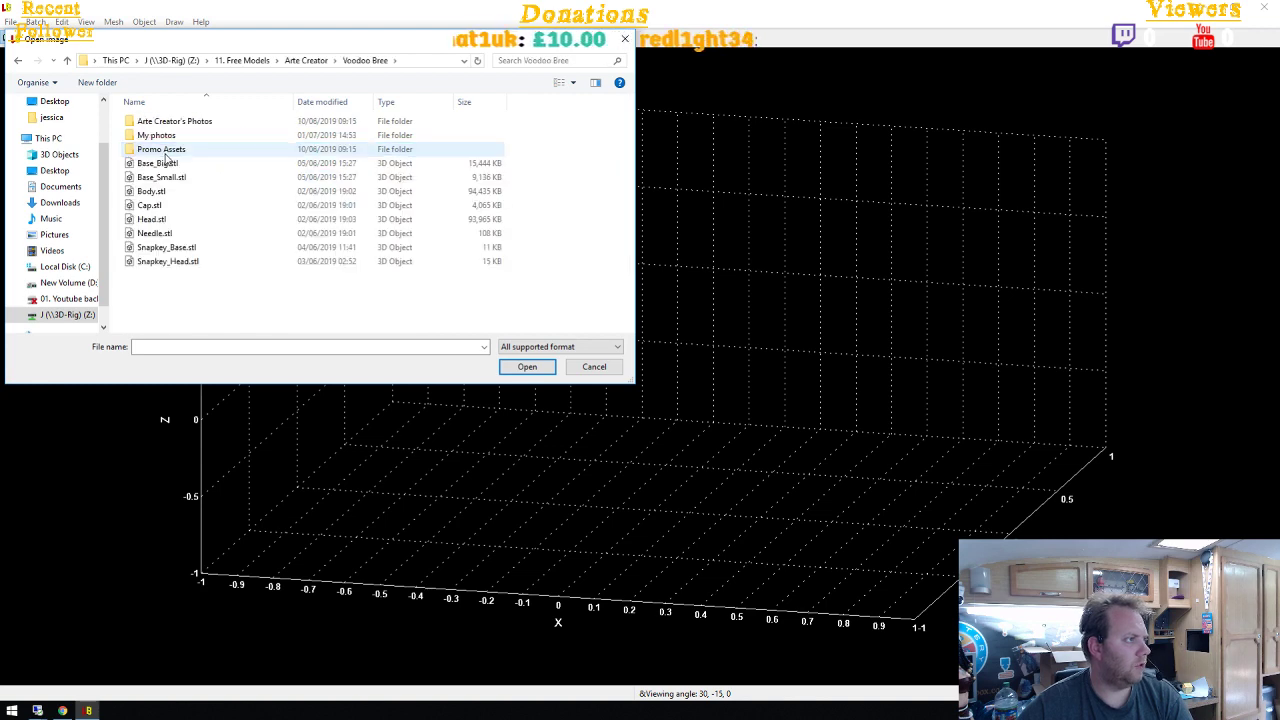
pyautogui.doubleClick(185, 195)
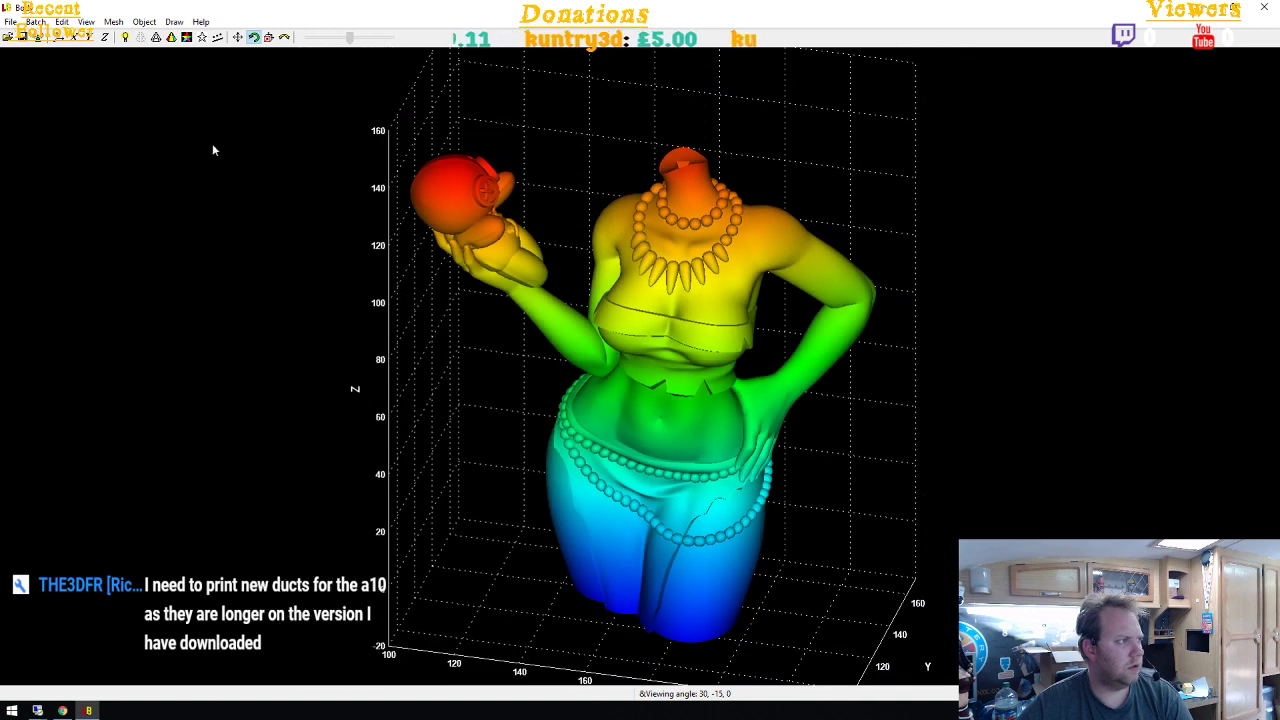
# Start Lu Ban on the loaded body mesh with Millimeter as its unit
pyautogui.click(111, 22)
pyautogui.click(223, 326)
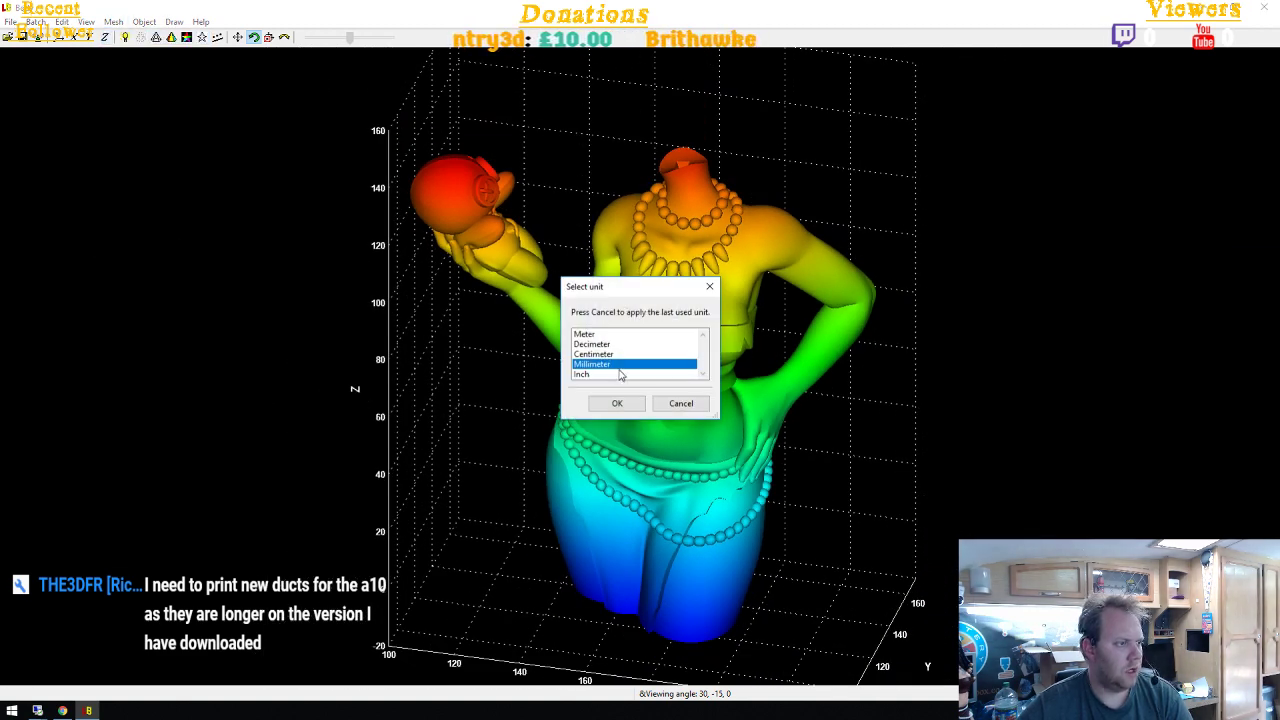
pyautogui.click(616, 404)
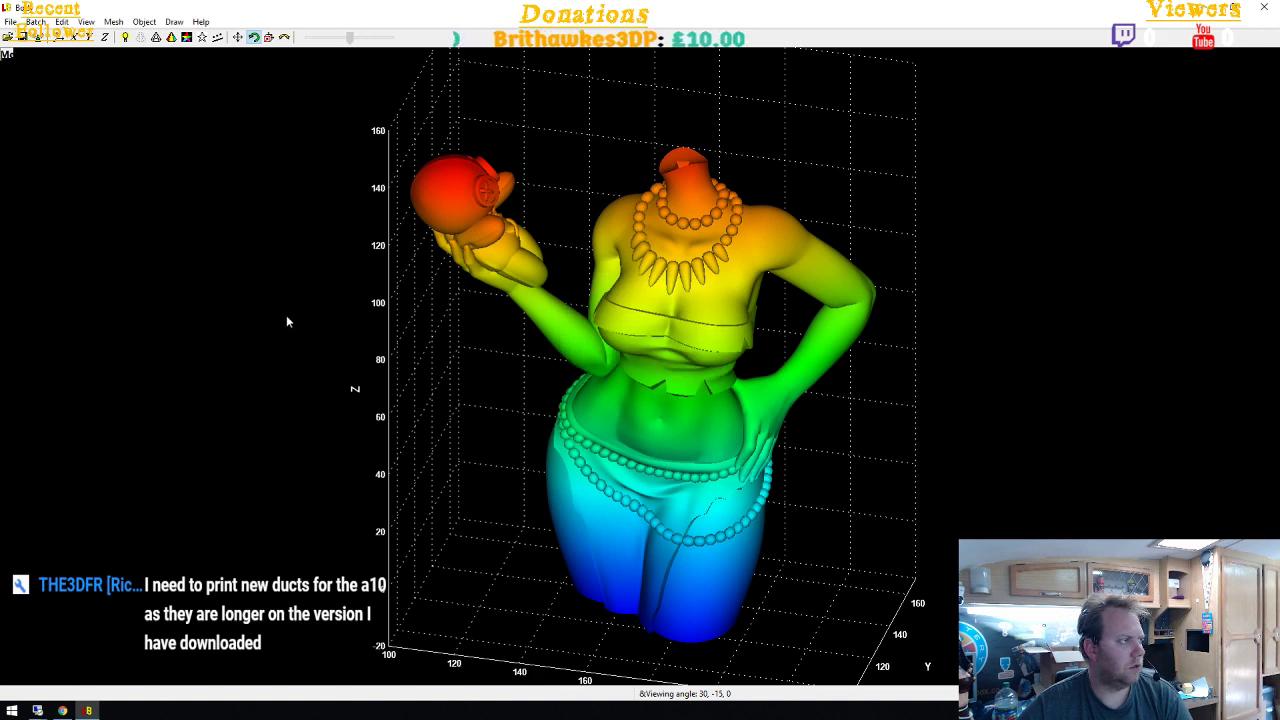
pyautogui.click(7, 54)
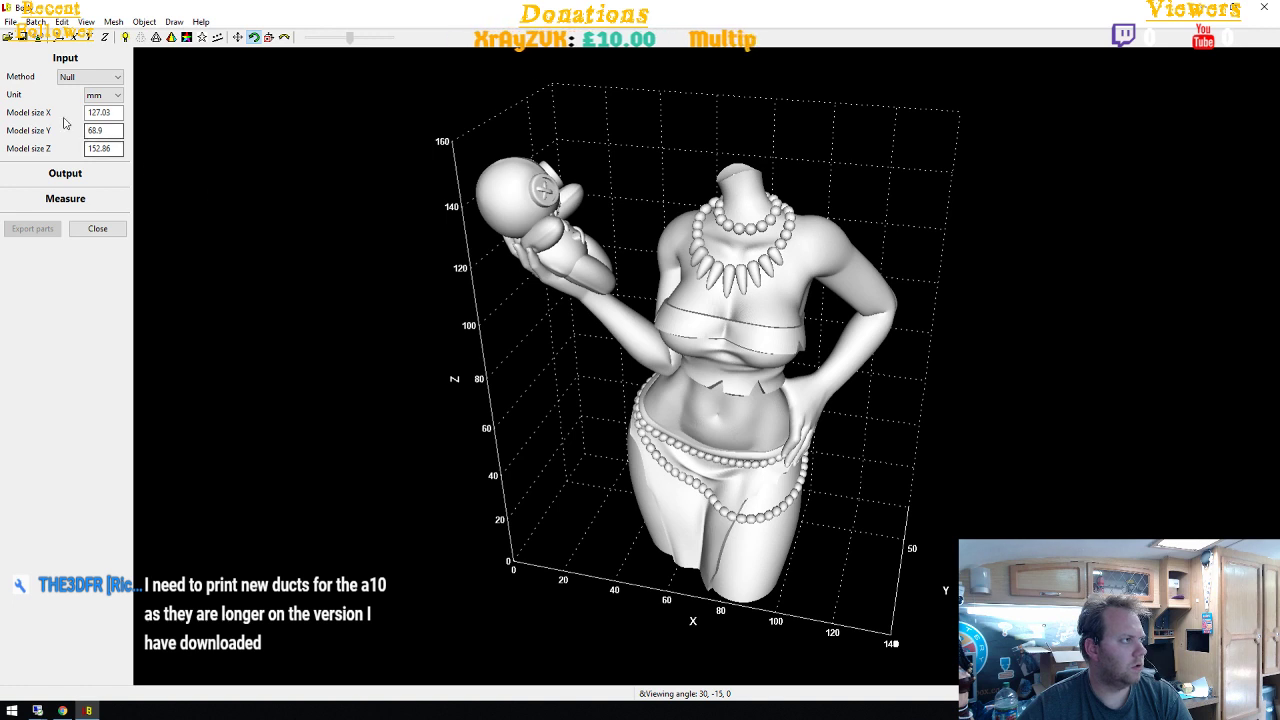
# Set the Lu Ban slicing method for the body model to Module
pyautogui.click(104, 94)
pyautogui.click(90, 77)
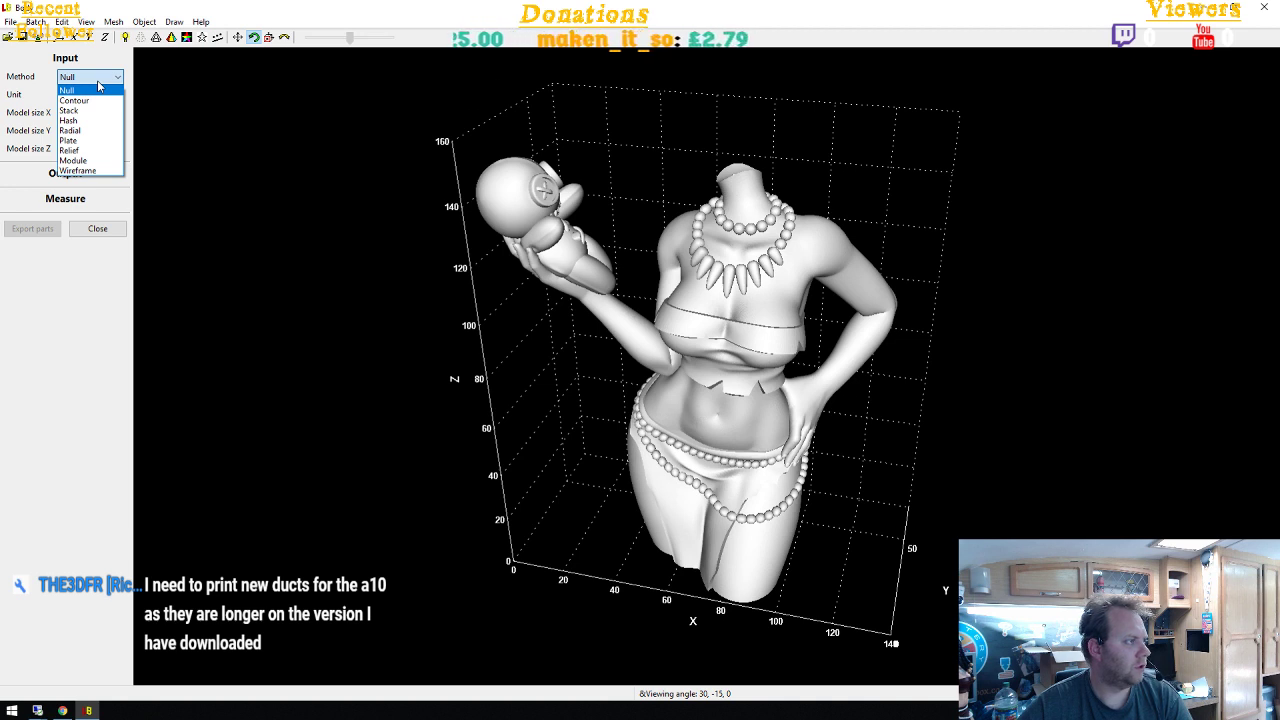
pyautogui.click(98, 89)
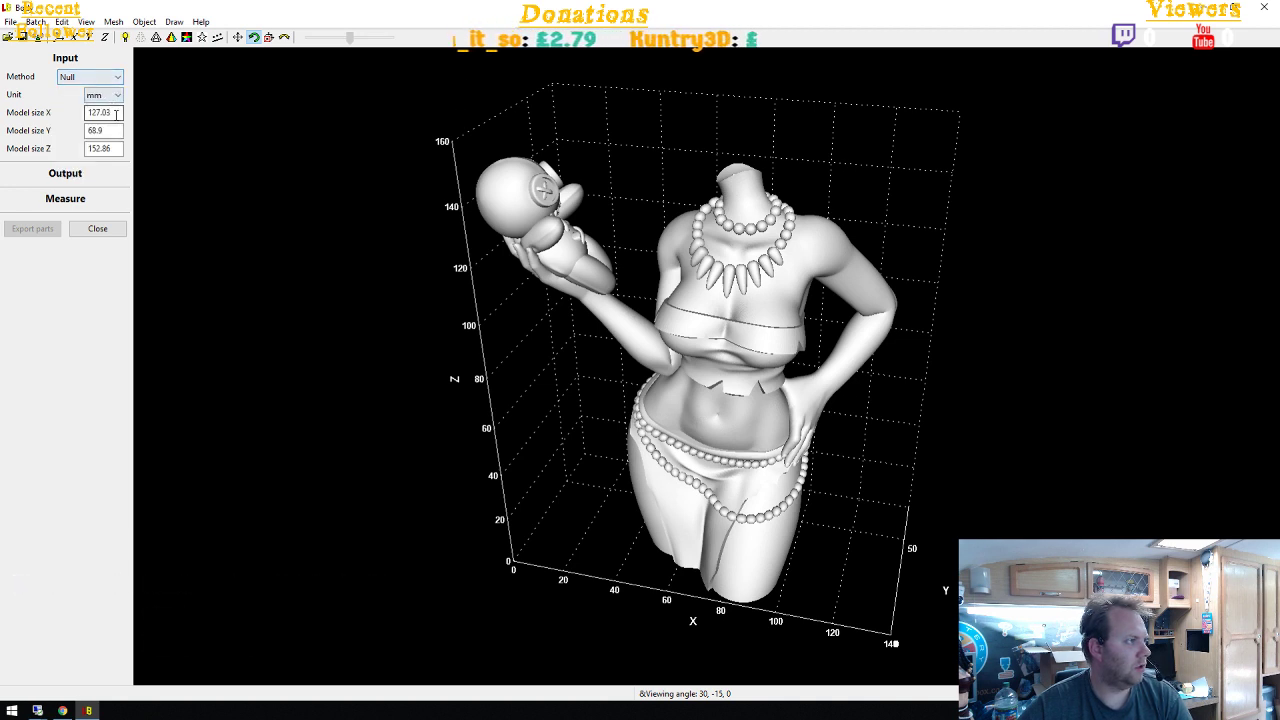
pyautogui.click(116, 114)
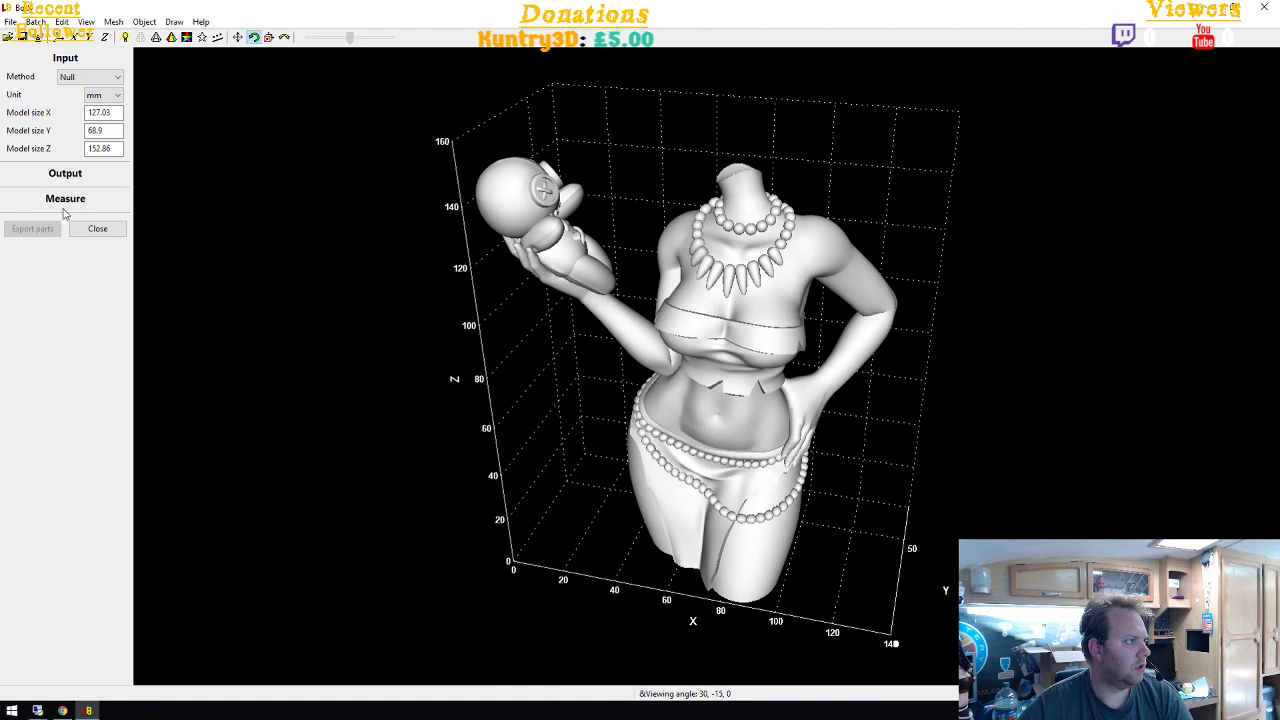
pyautogui.click(98, 77)
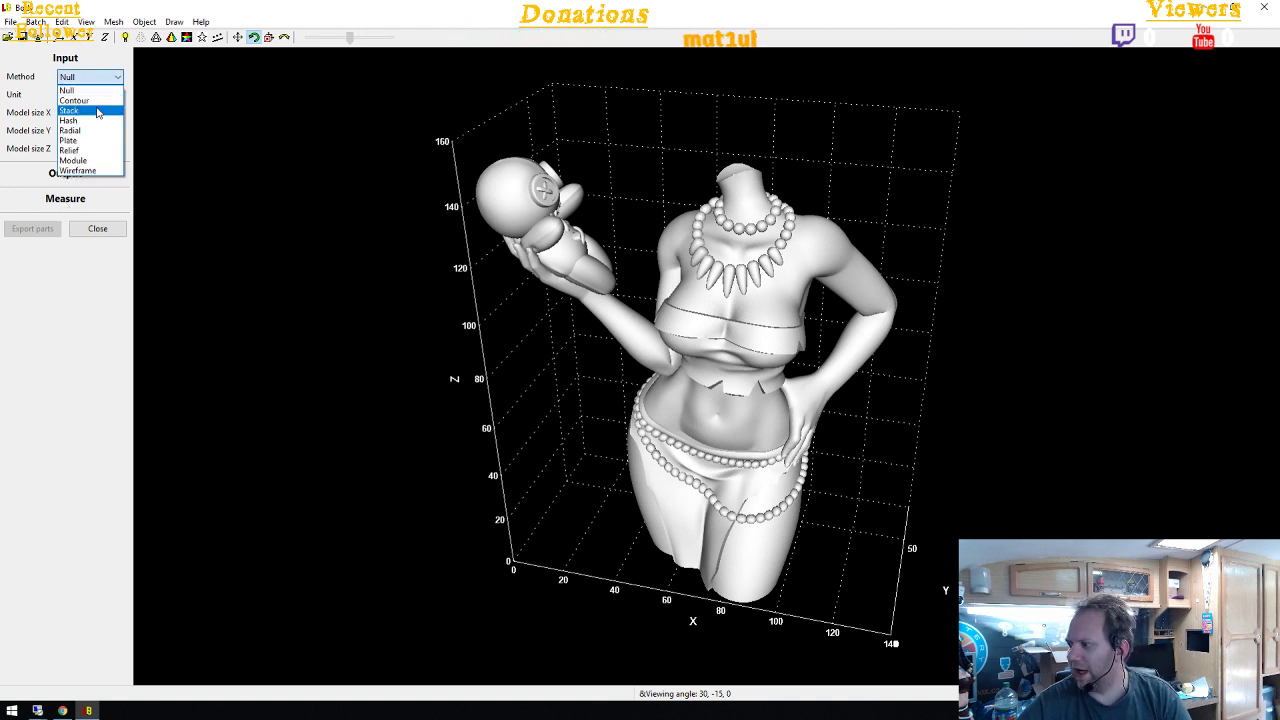
pyautogui.click(82, 160)
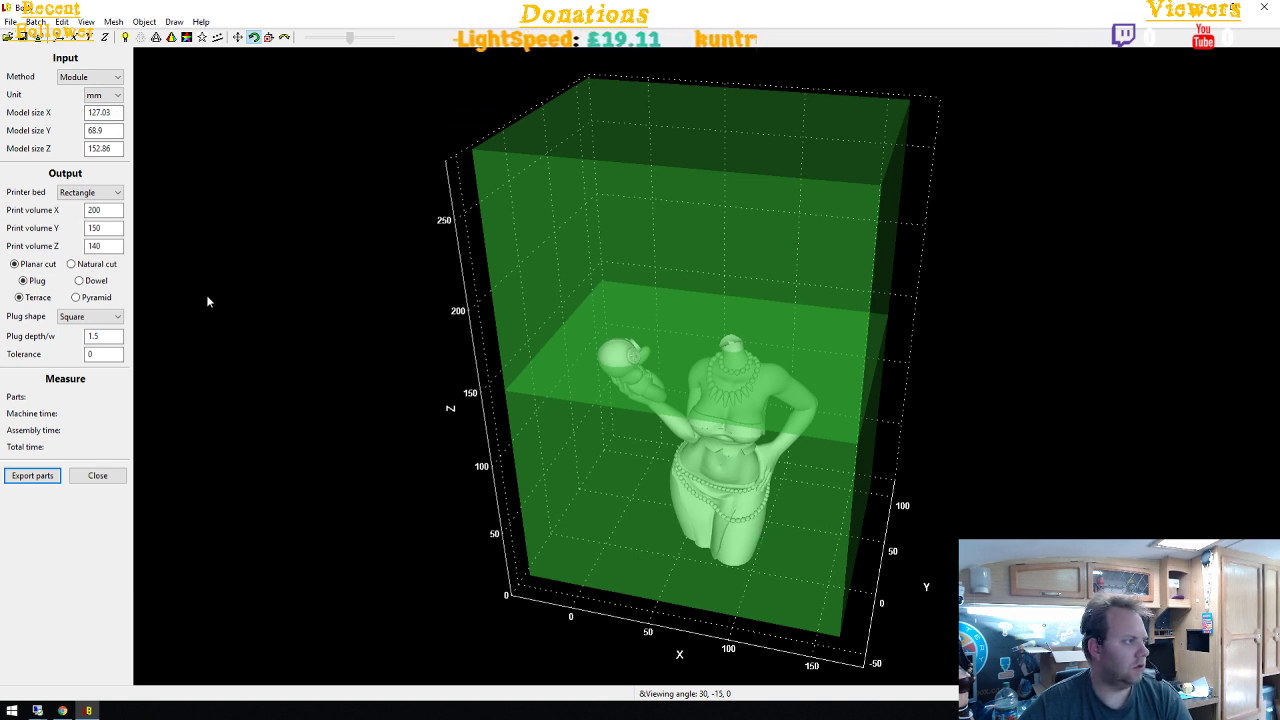
# Switch the unit to meter and set the model's Z size to 1
pyautogui.moveTo(120, 112); pyautogui.dragTo(74, 114)
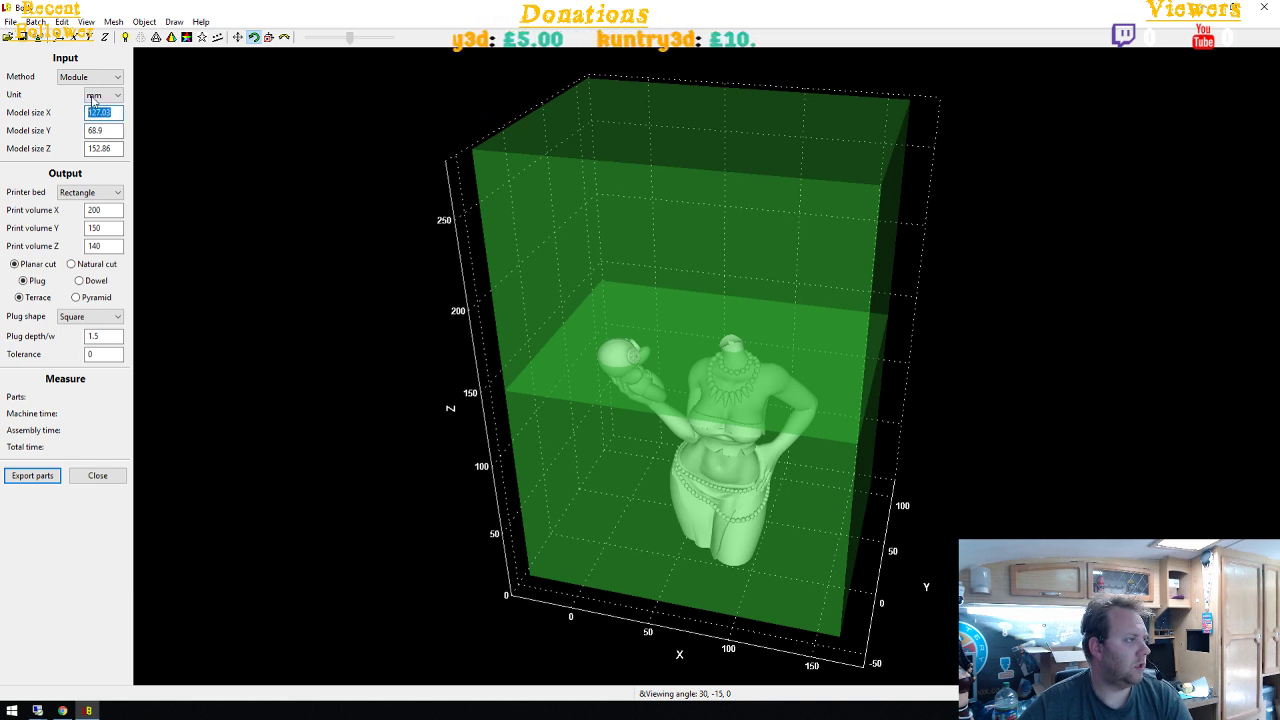
pyautogui.click(110, 95)
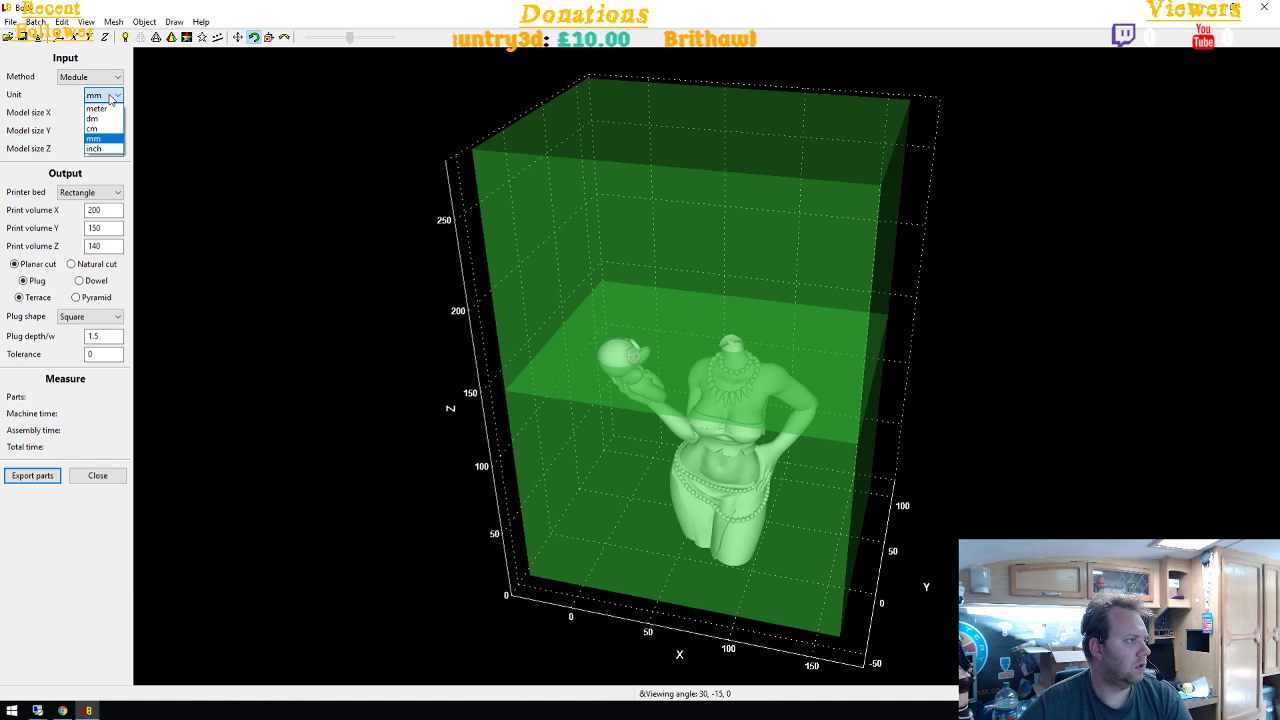
pyautogui.click(108, 110)
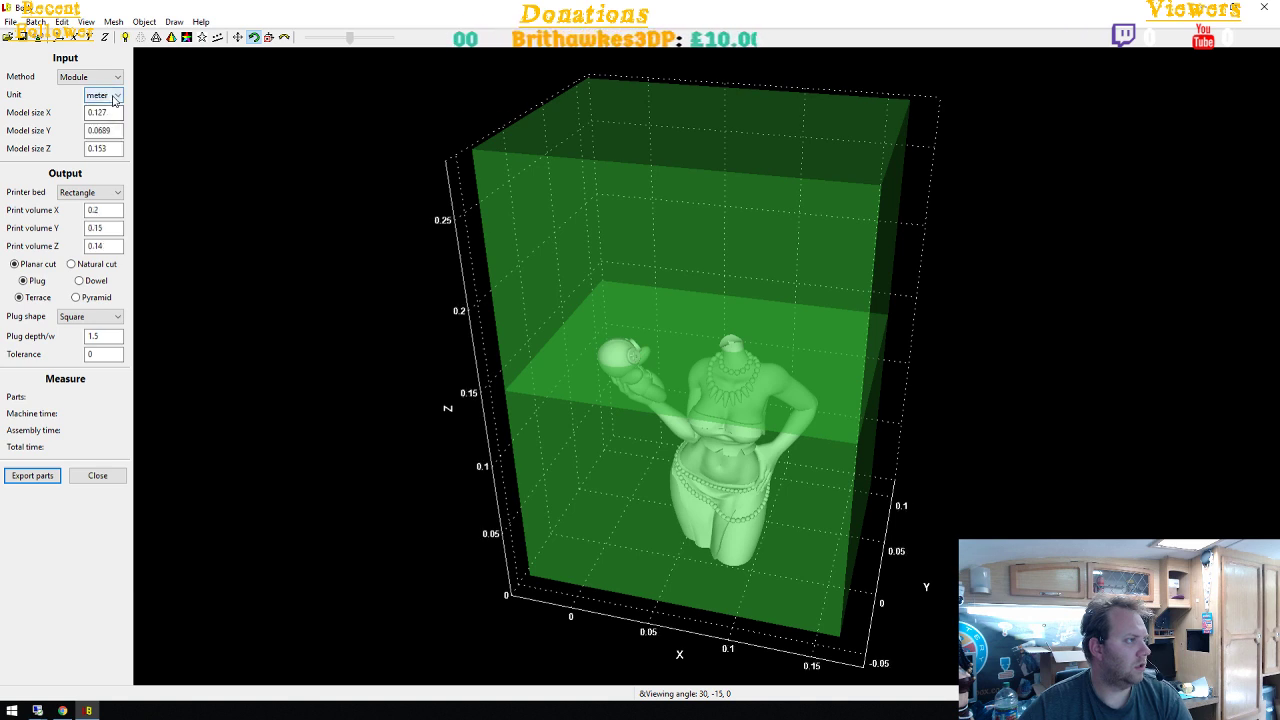
pyautogui.press('Tab')
pyautogui.press('Tab')
pyautogui.press('Tab')
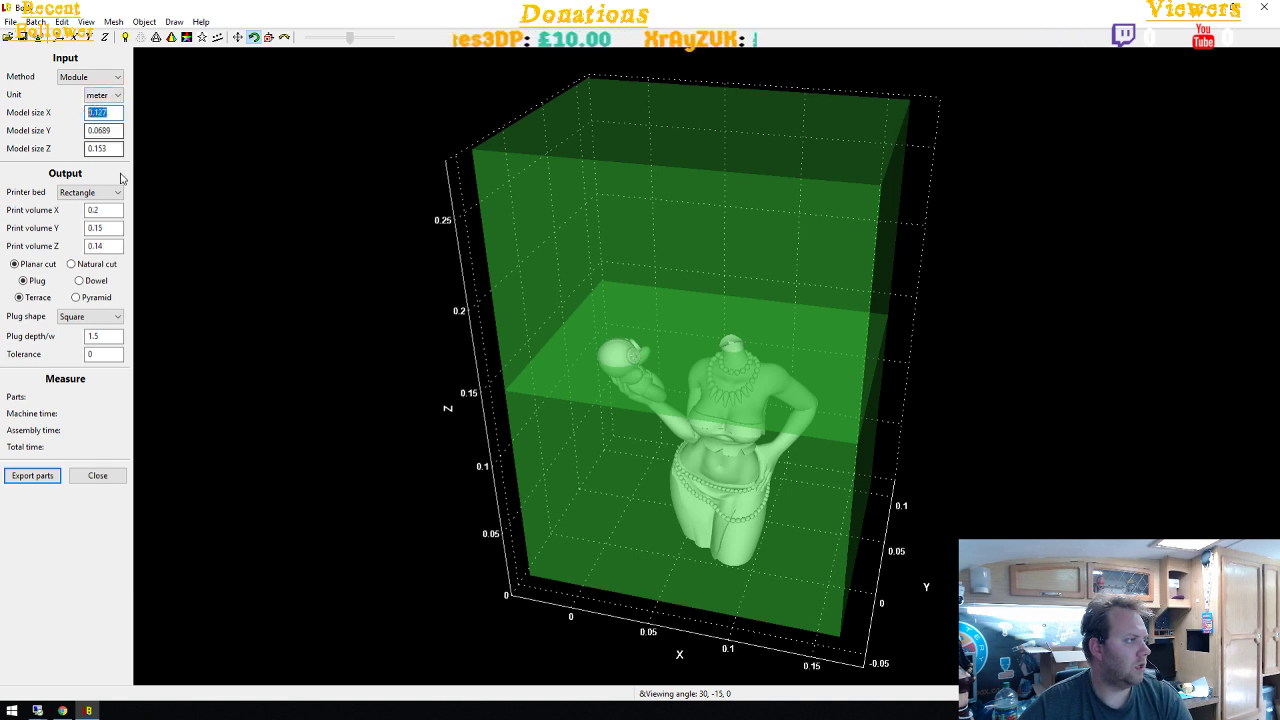
pyautogui.write('1')
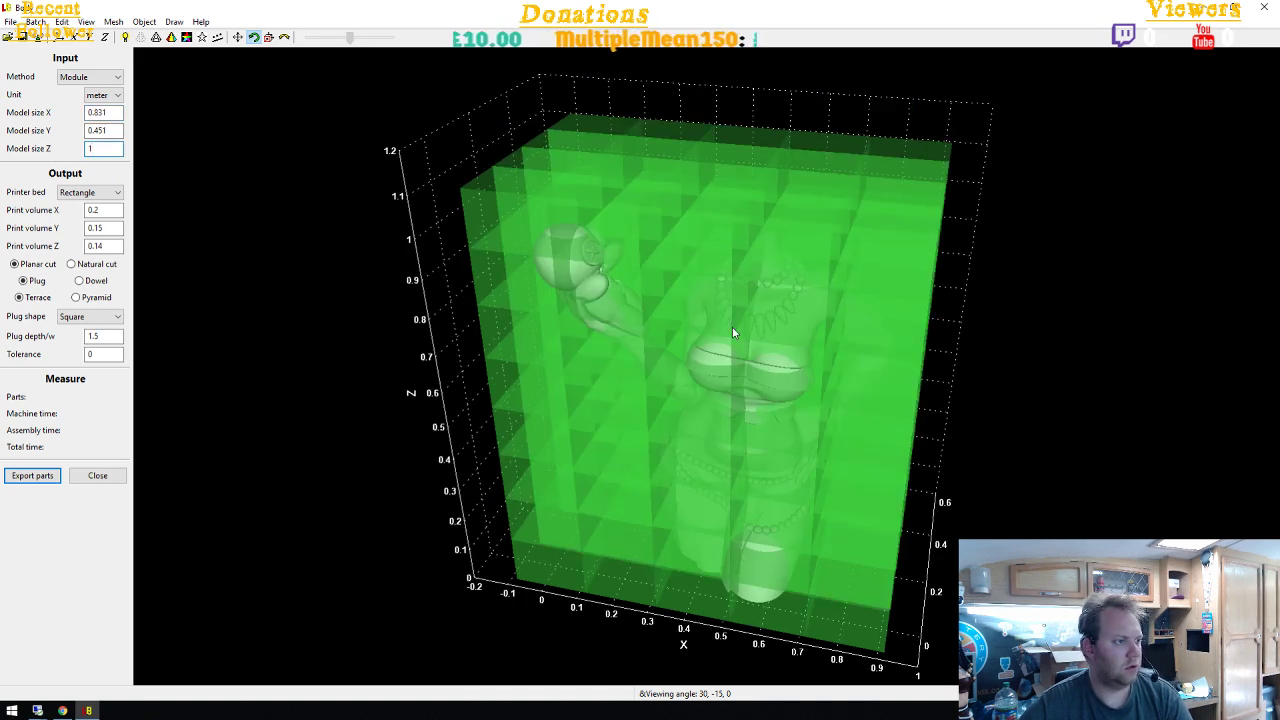
# Change the printer bed shape to Circle and set its bed diameter to 0.37 meter
pyautogui.moveTo(876, 537); pyautogui.dragTo(935, 478)
pyautogui.click(105, 192)
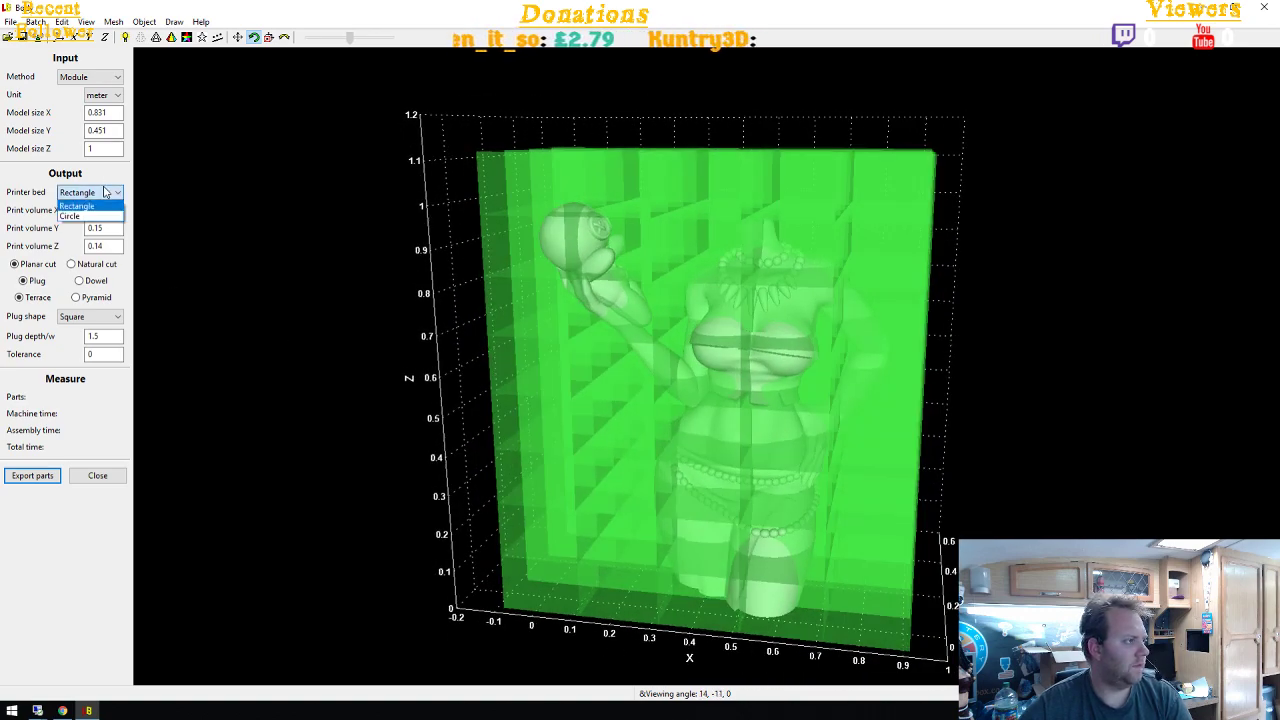
pyautogui.click(100, 215)
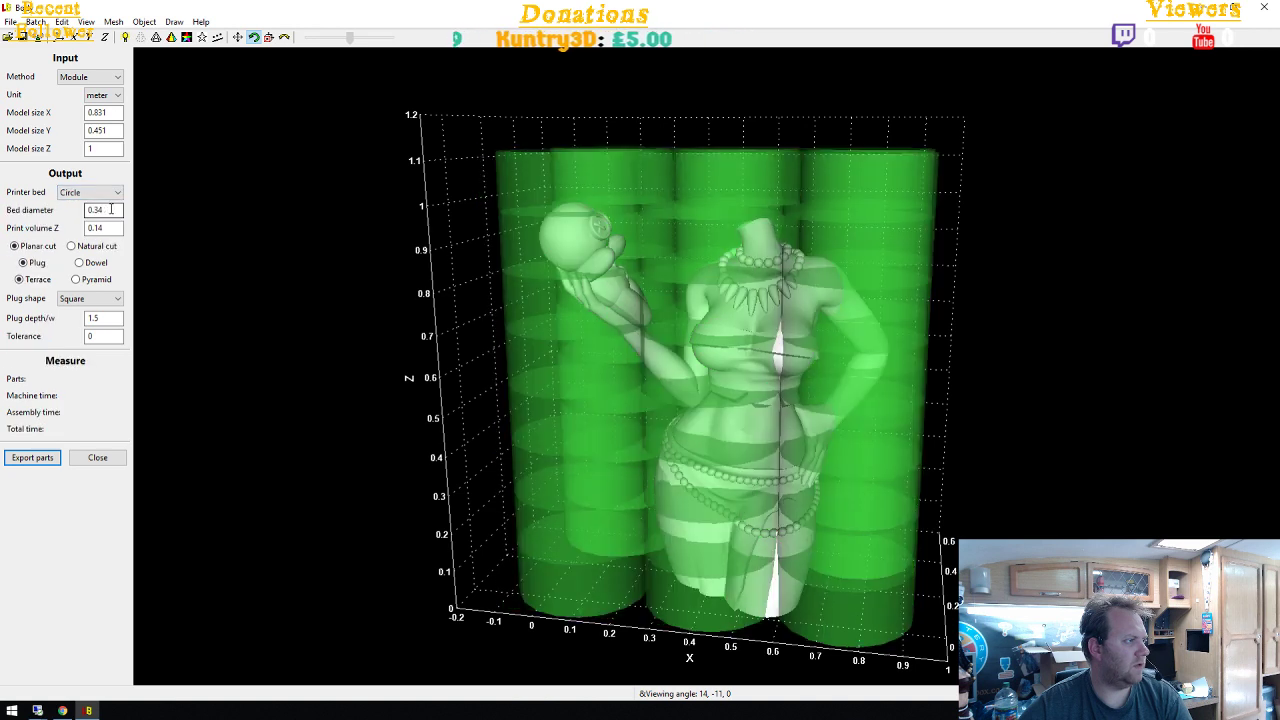
pyautogui.click(111, 209)
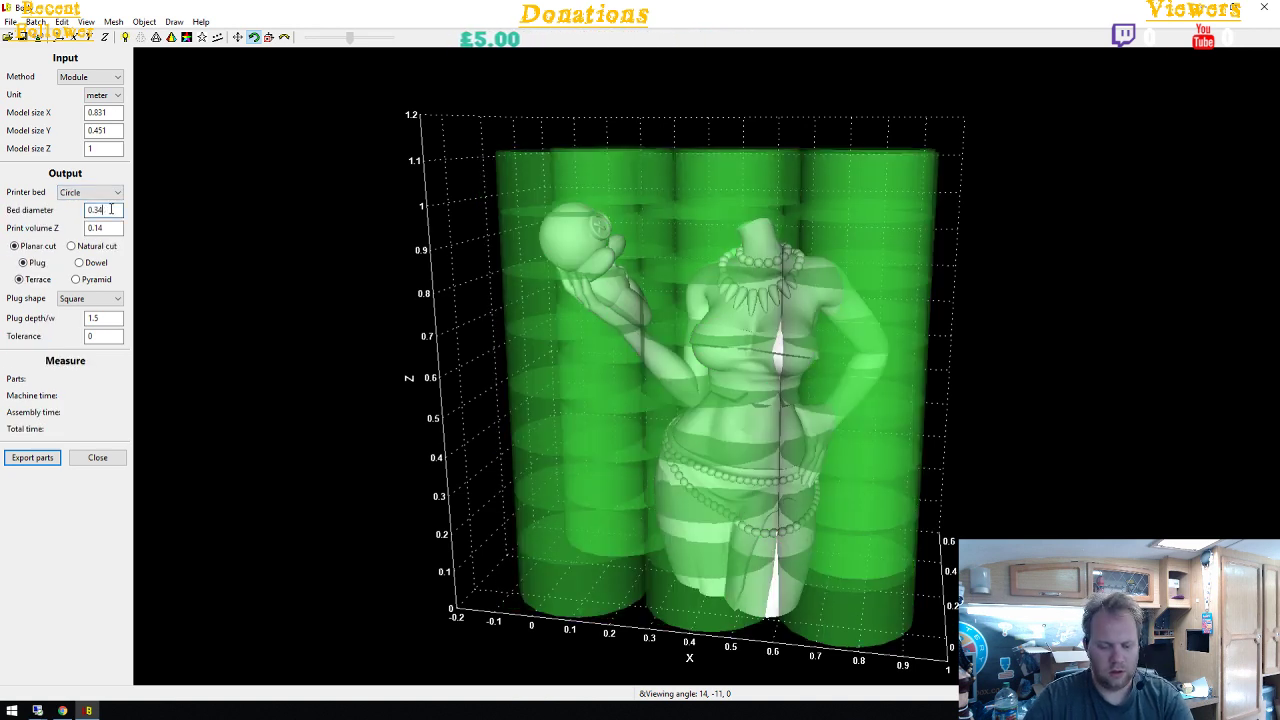
# Switch the unit to mm, then set the bed diameter to 370 and the Z print volume to 400
pyautogui.click(110, 95)
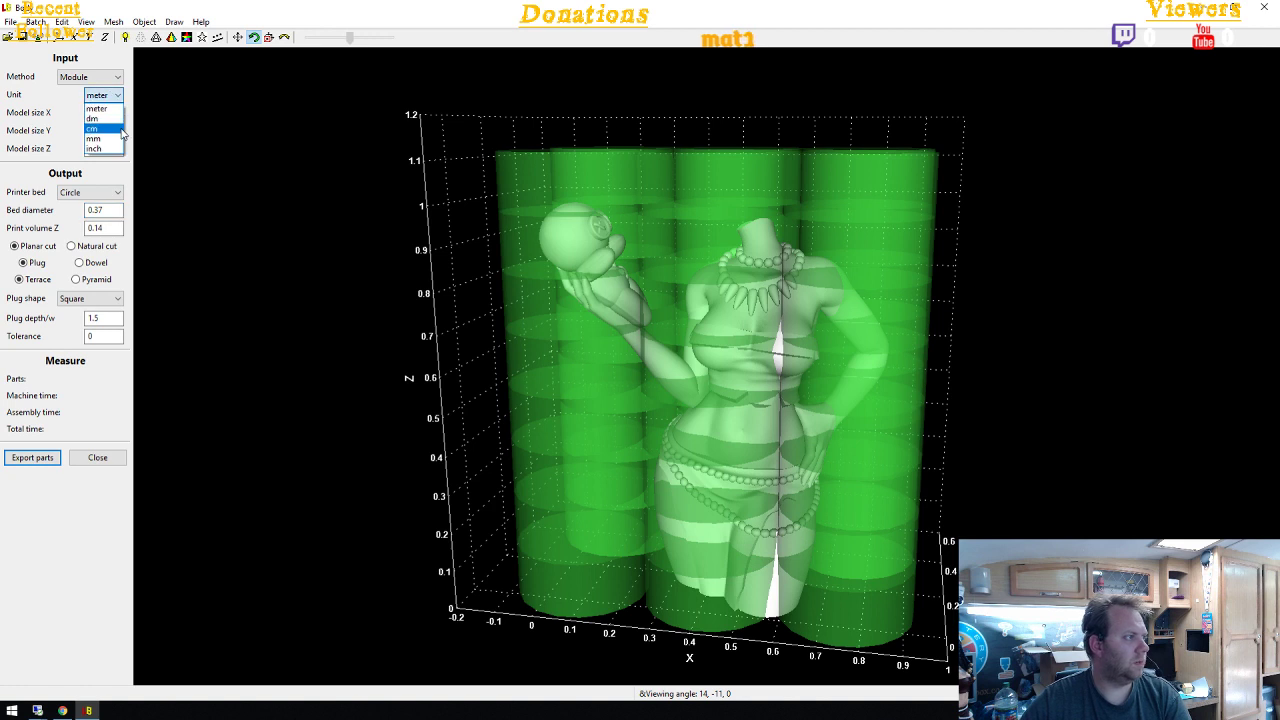
pyautogui.click(112, 139)
pyautogui.doubleClick(111, 210)
pyautogui.write('3')
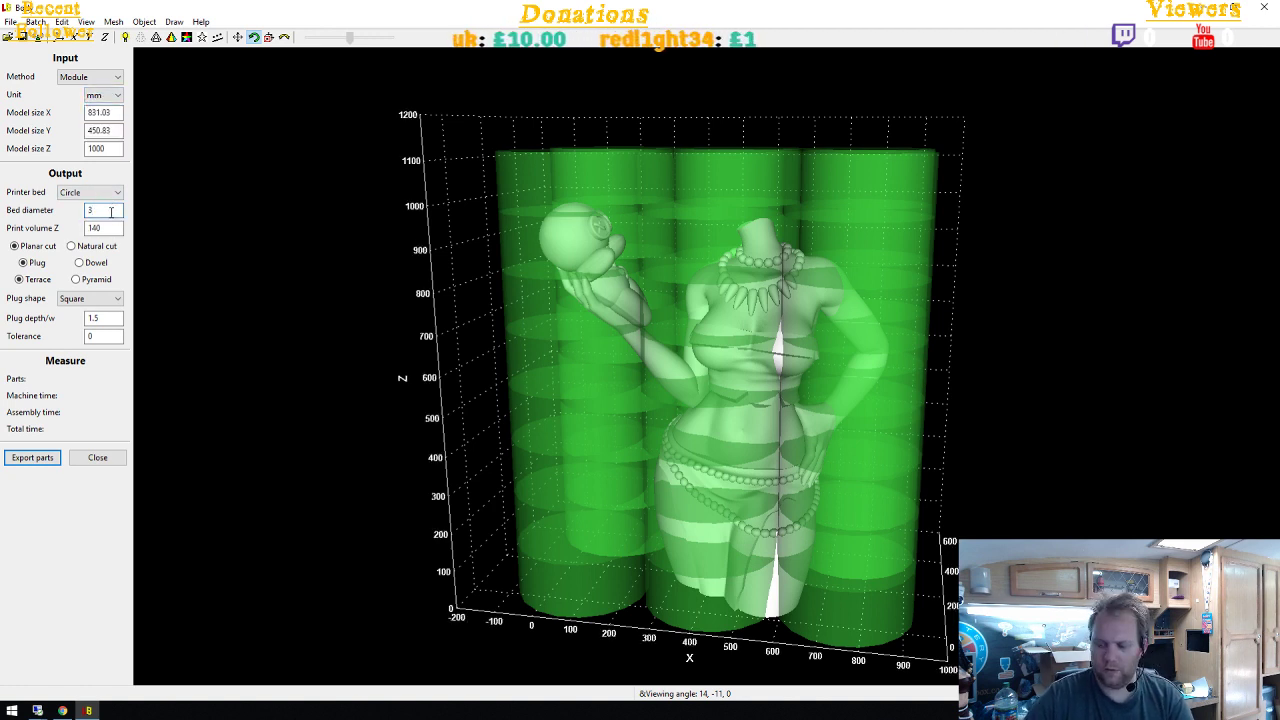
pyautogui.write('4070')
pyautogui.press('Tab')
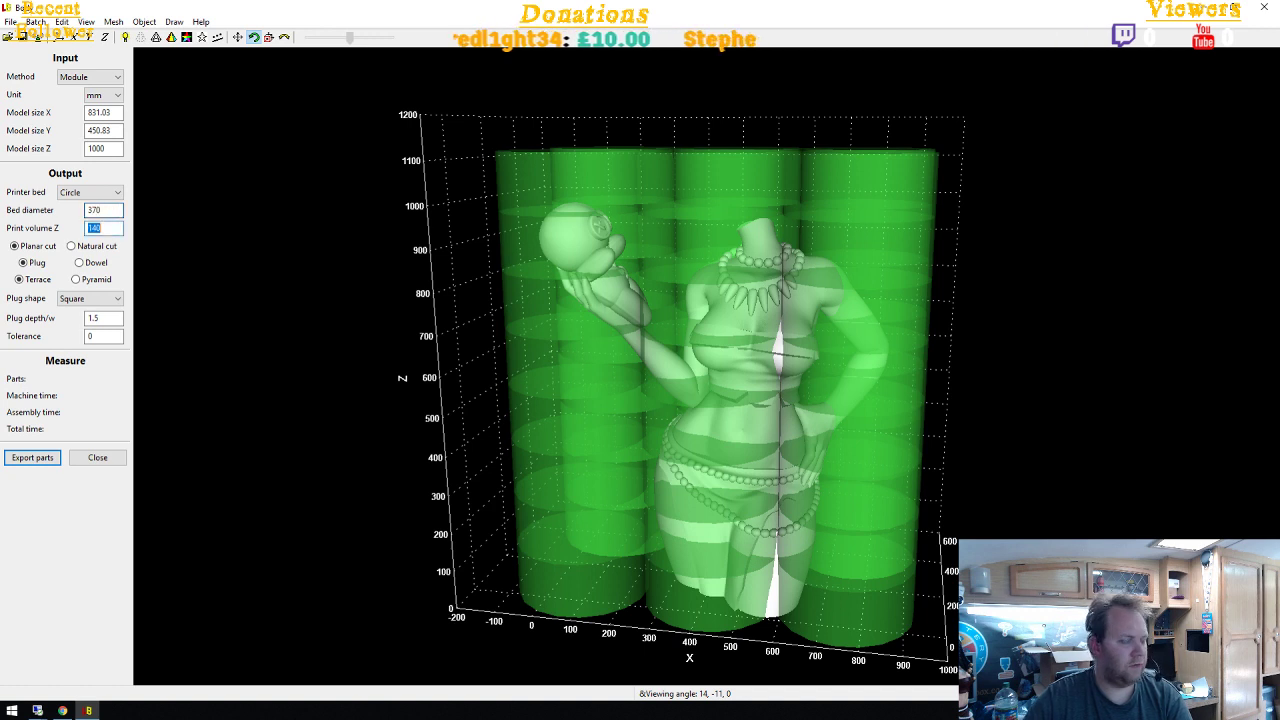
pyautogui.write('40')
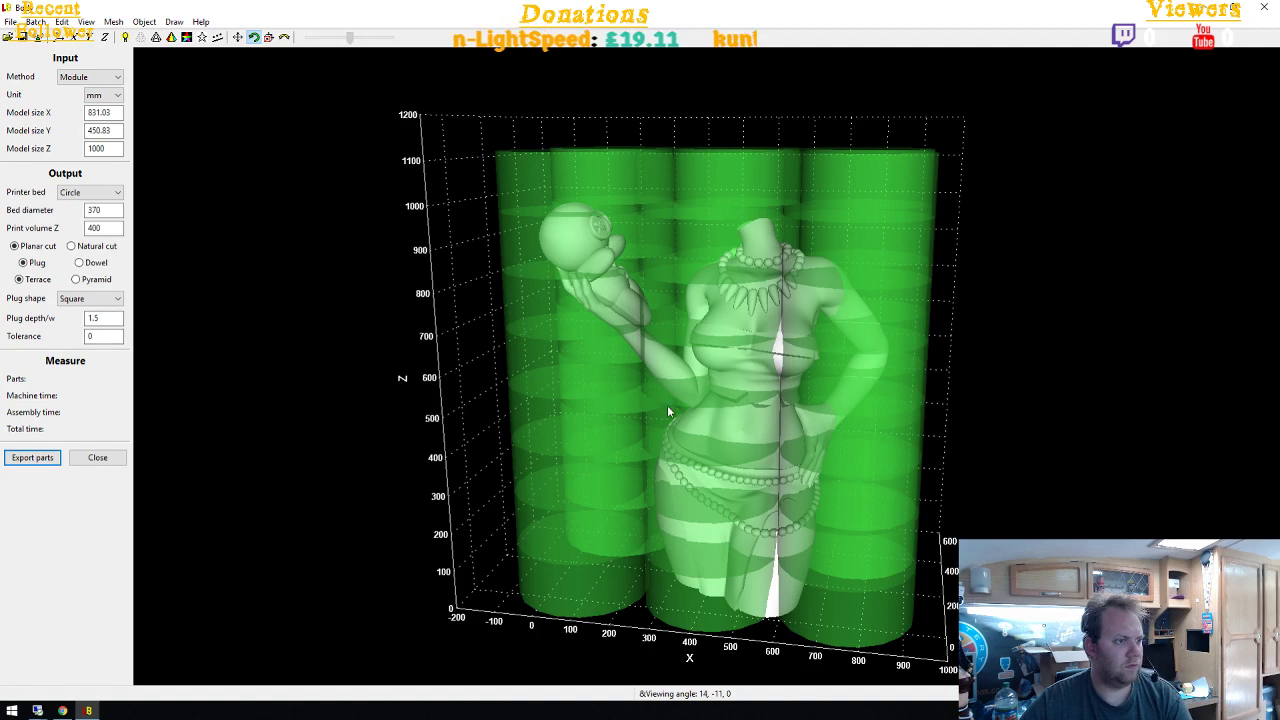
# Set the plug shape for the body split to Triangle and the plug depth/w to 5
pyautogui.moveTo(669, 411); pyautogui.dragTo(674, 438)
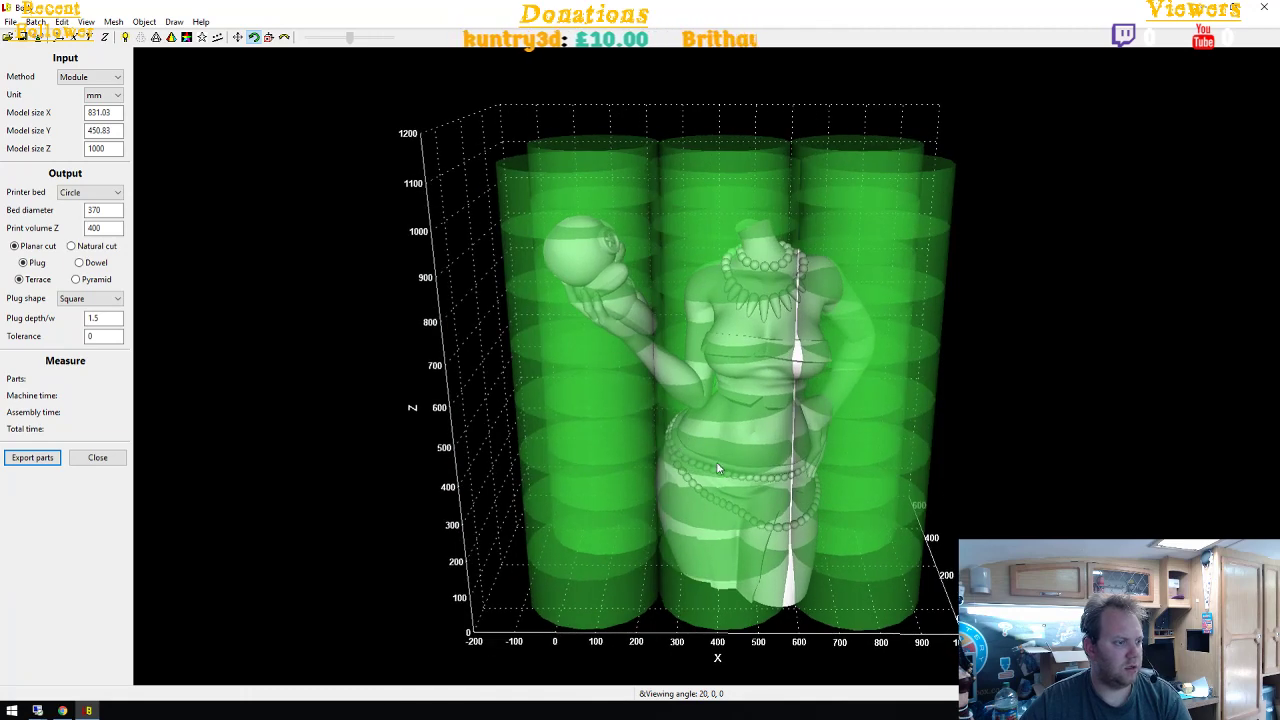
pyautogui.moveTo(742, 462); pyautogui.dragTo(730, 429)
pyautogui.moveTo(741, 432); pyautogui.dragTo(363, 459)
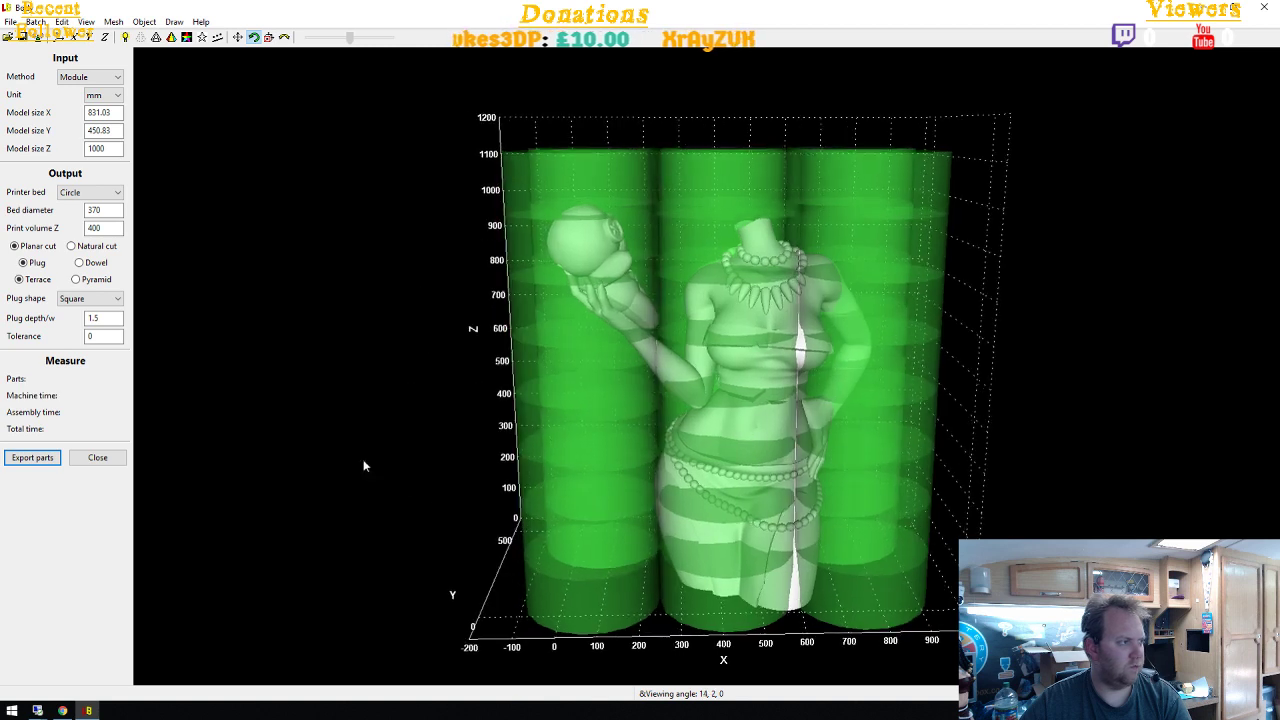
pyautogui.click(103, 304)
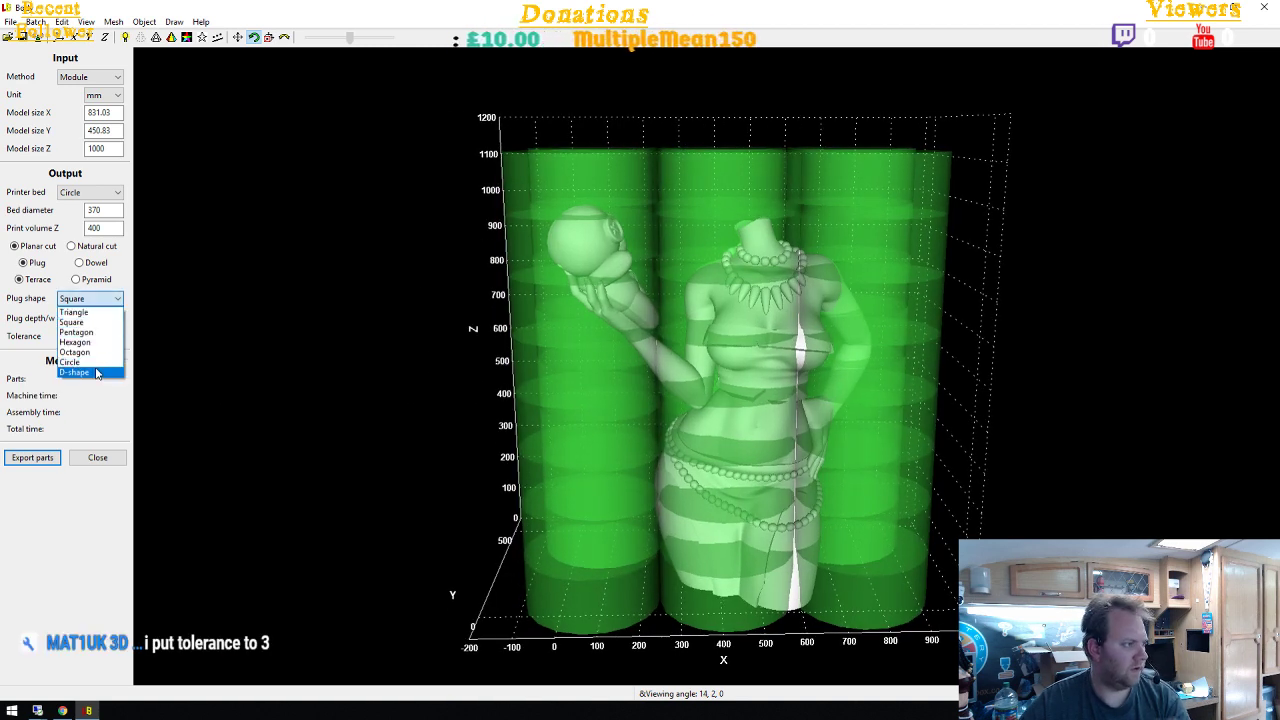
pyautogui.click(88, 312)
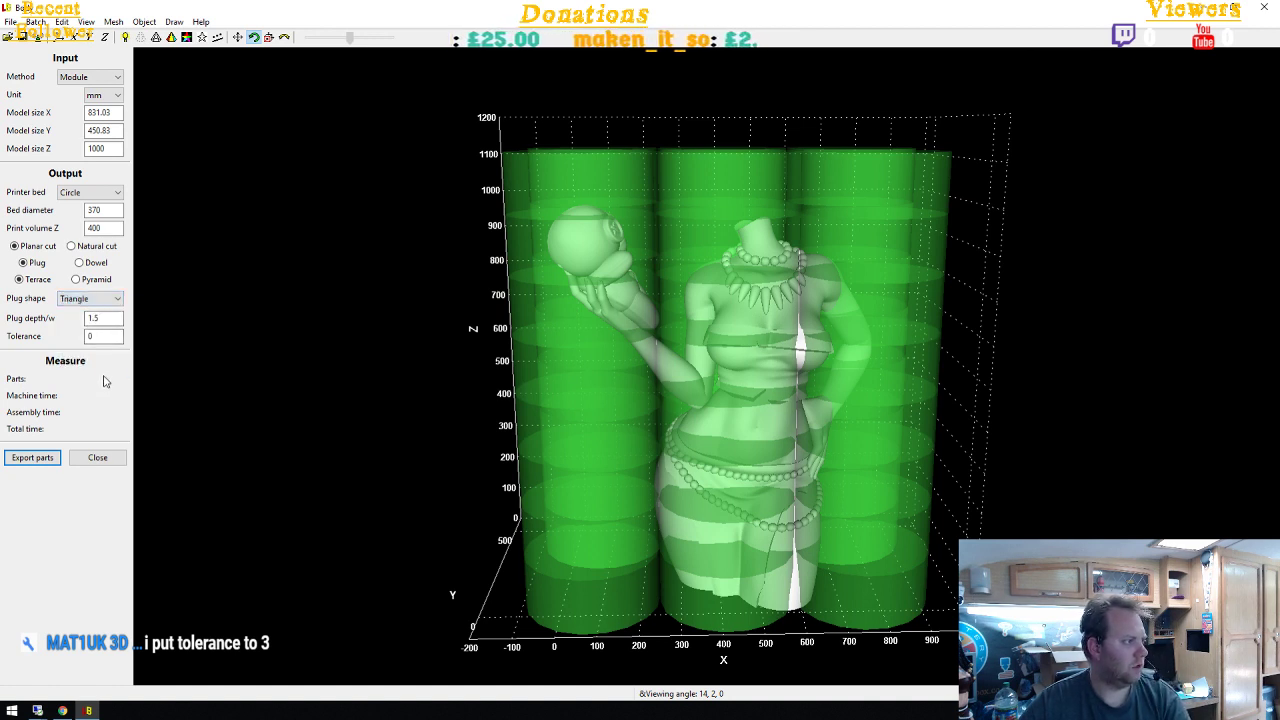
pyautogui.doubleClick(93, 318)
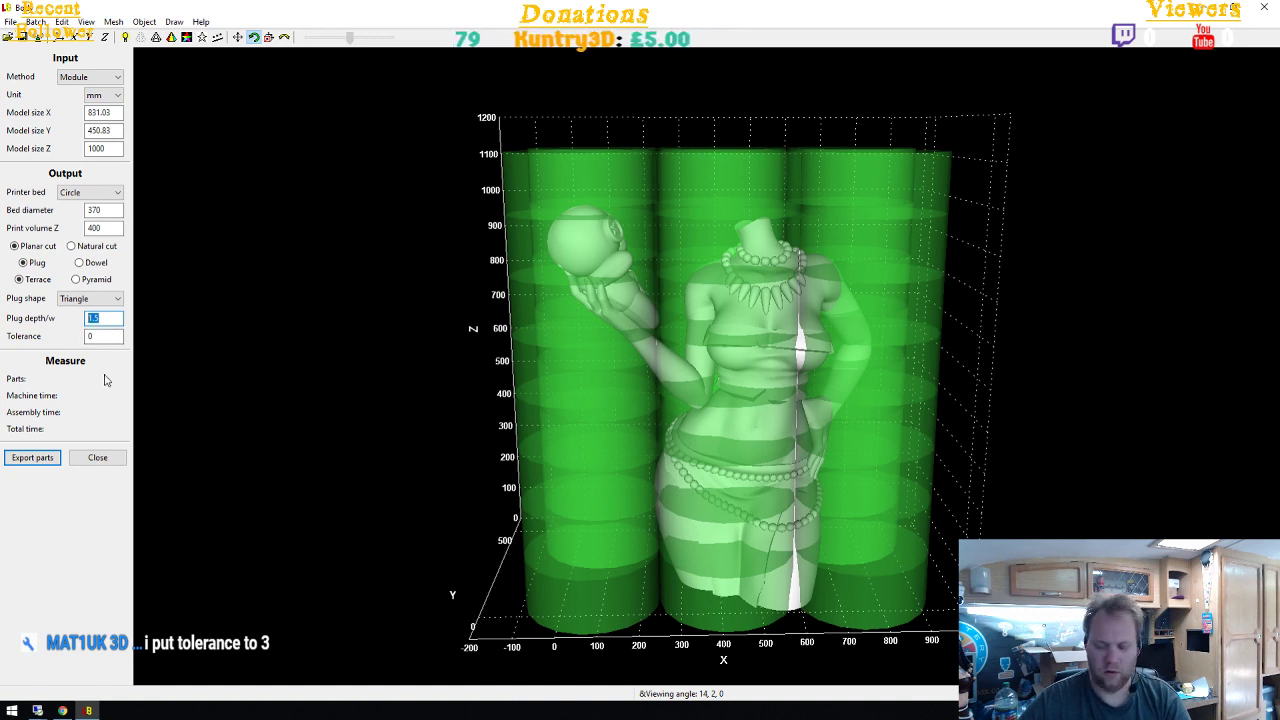
pyautogui.write('5')
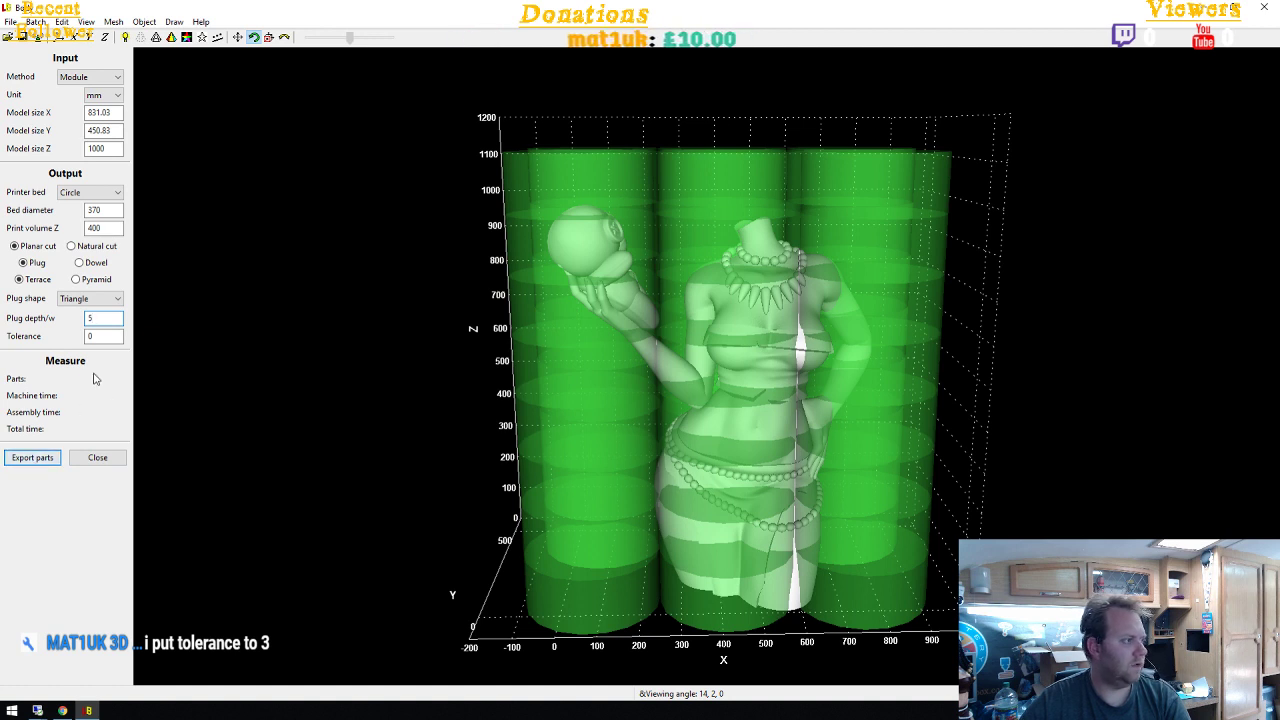
# Configure the split to use a Natural cut with Dowel connectors and the Terrace option
pyautogui.click(71, 247)
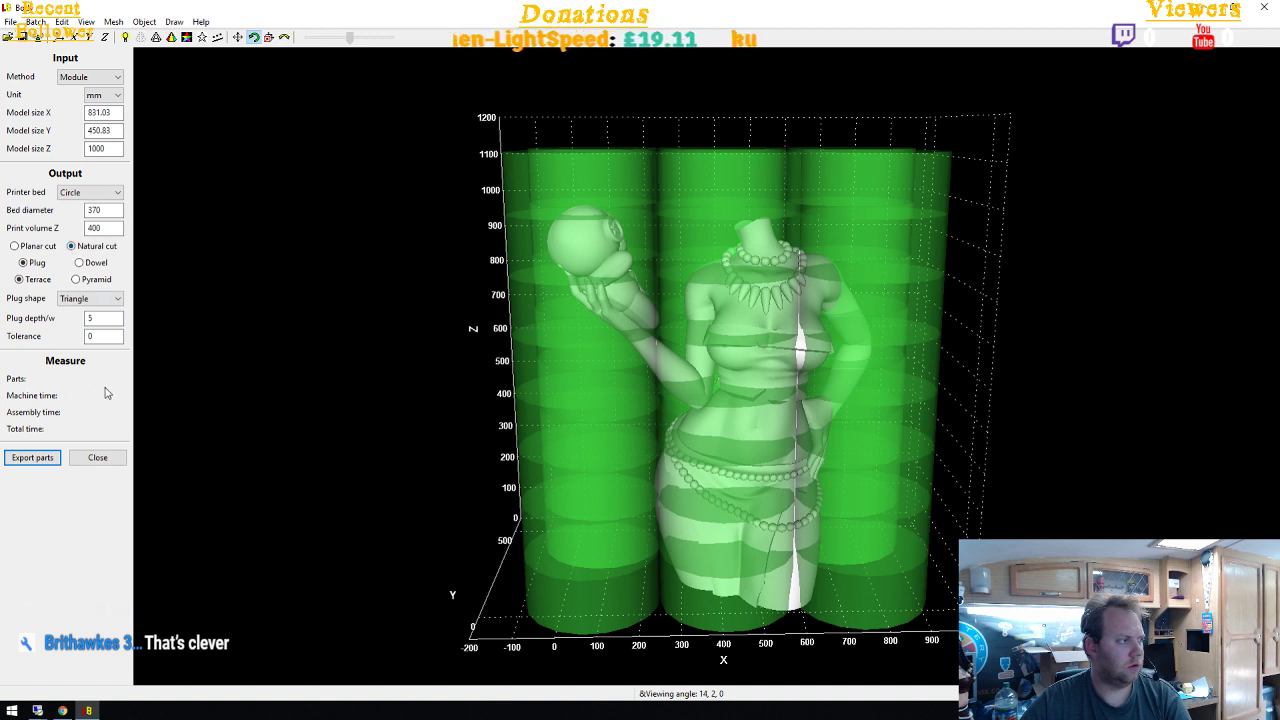
pyautogui.click(81, 265)
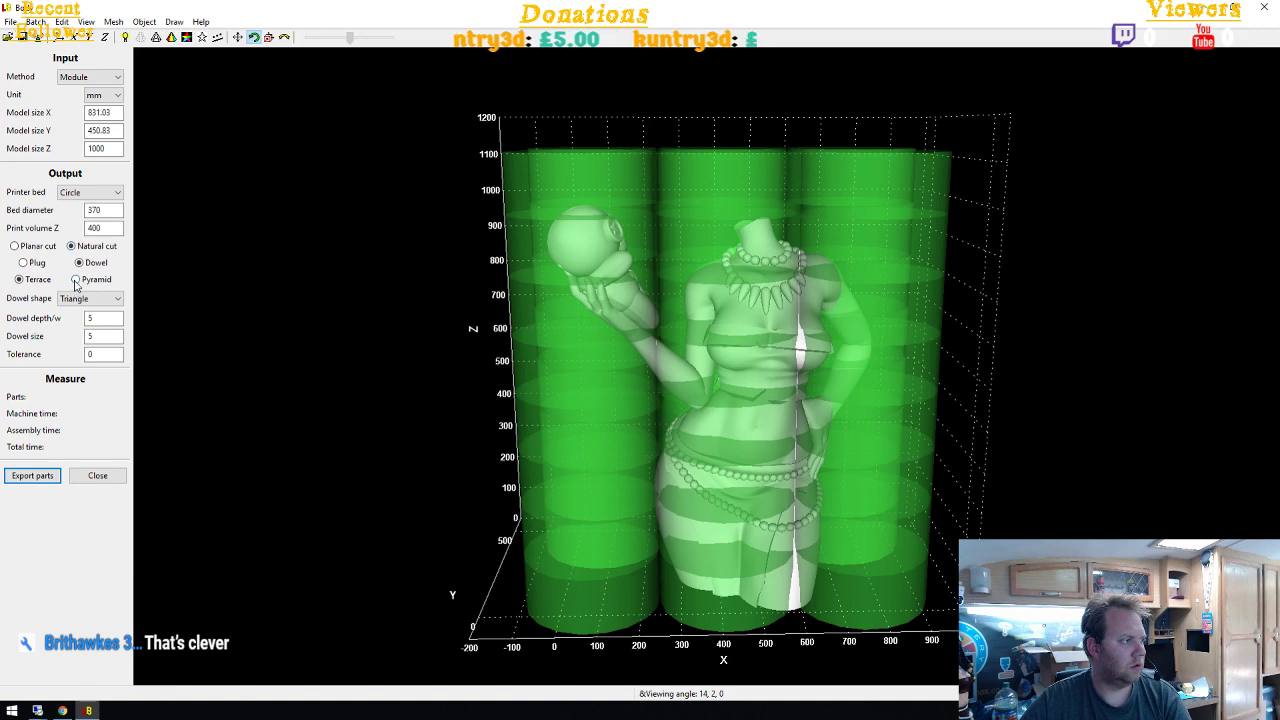
pyautogui.click(38, 281)
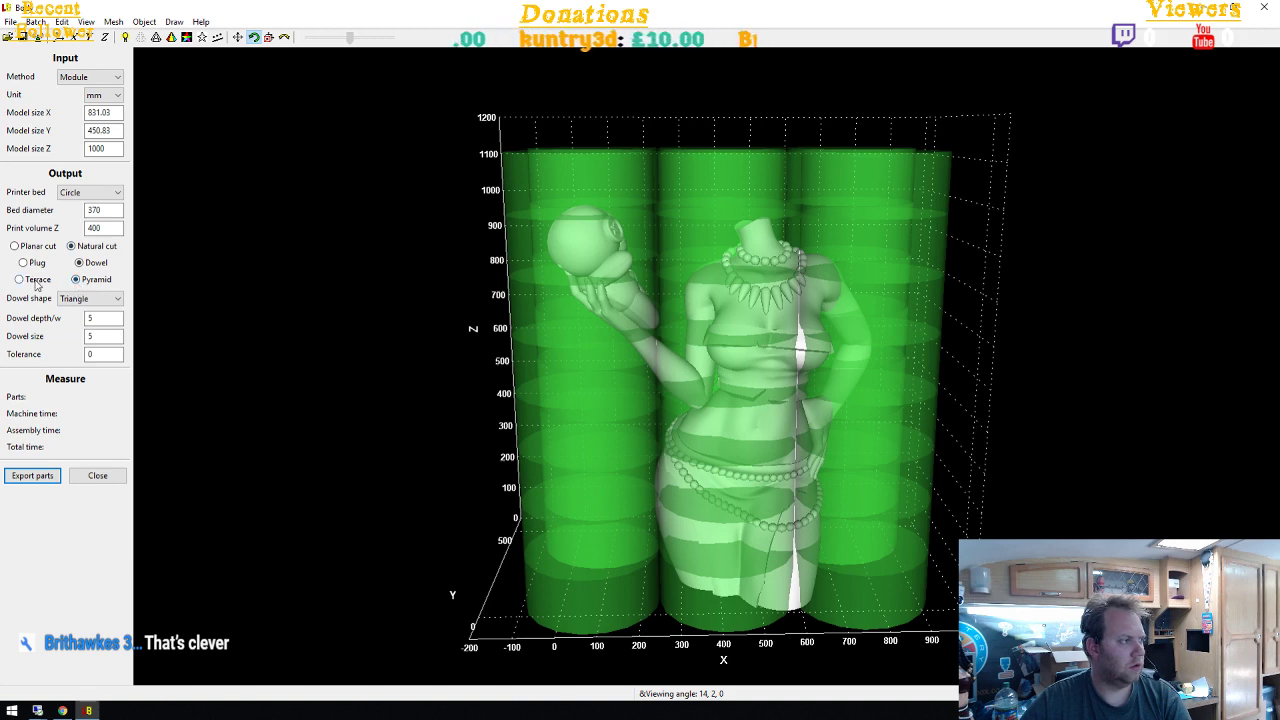
# Export the body parts into a new folder named "Luban cuts" inside the Voodoo Bree folder, dismissing the license notice
pyautogui.click(32, 475)
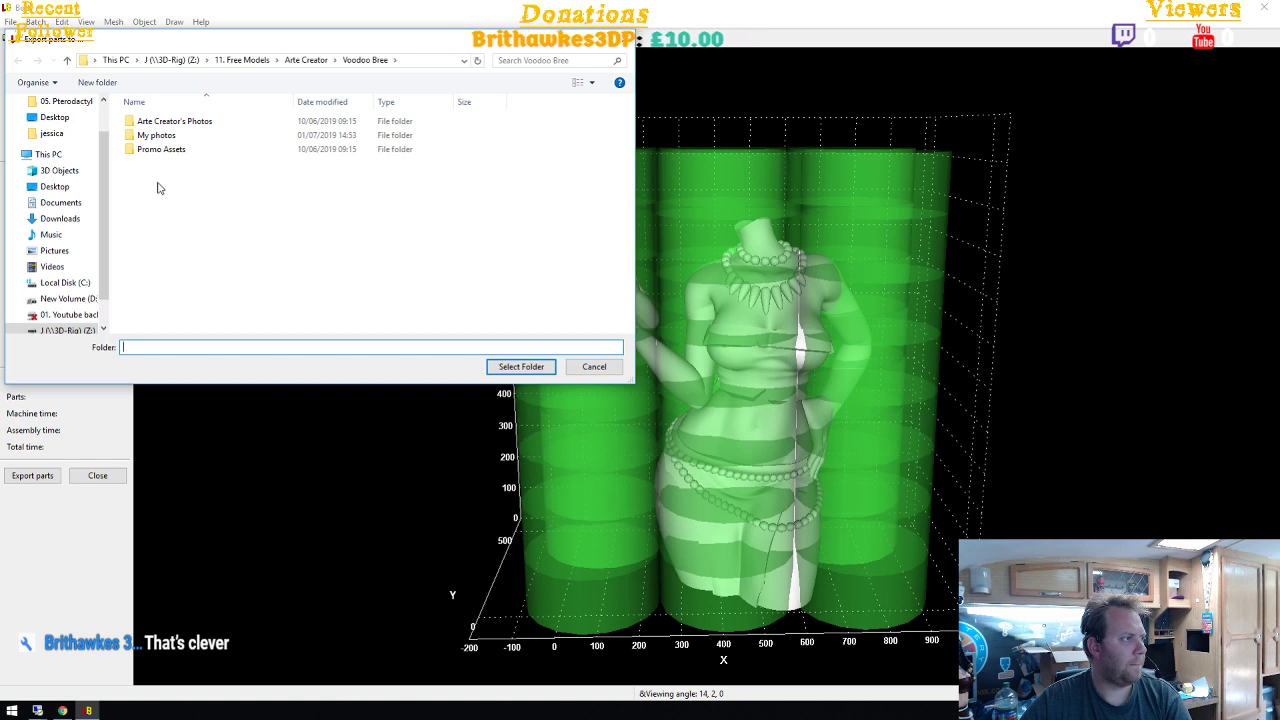
pyautogui.click(98, 83)
pyautogui.write('L')
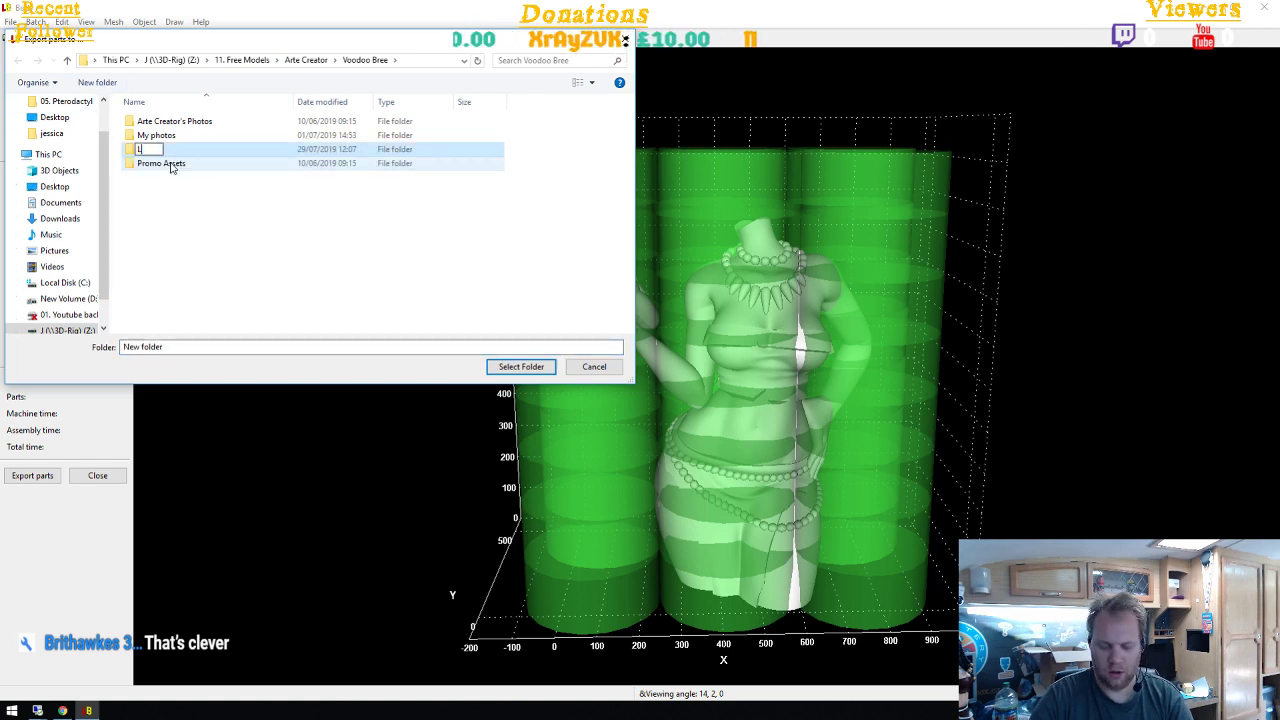
pyautogui.write('uban cuts')
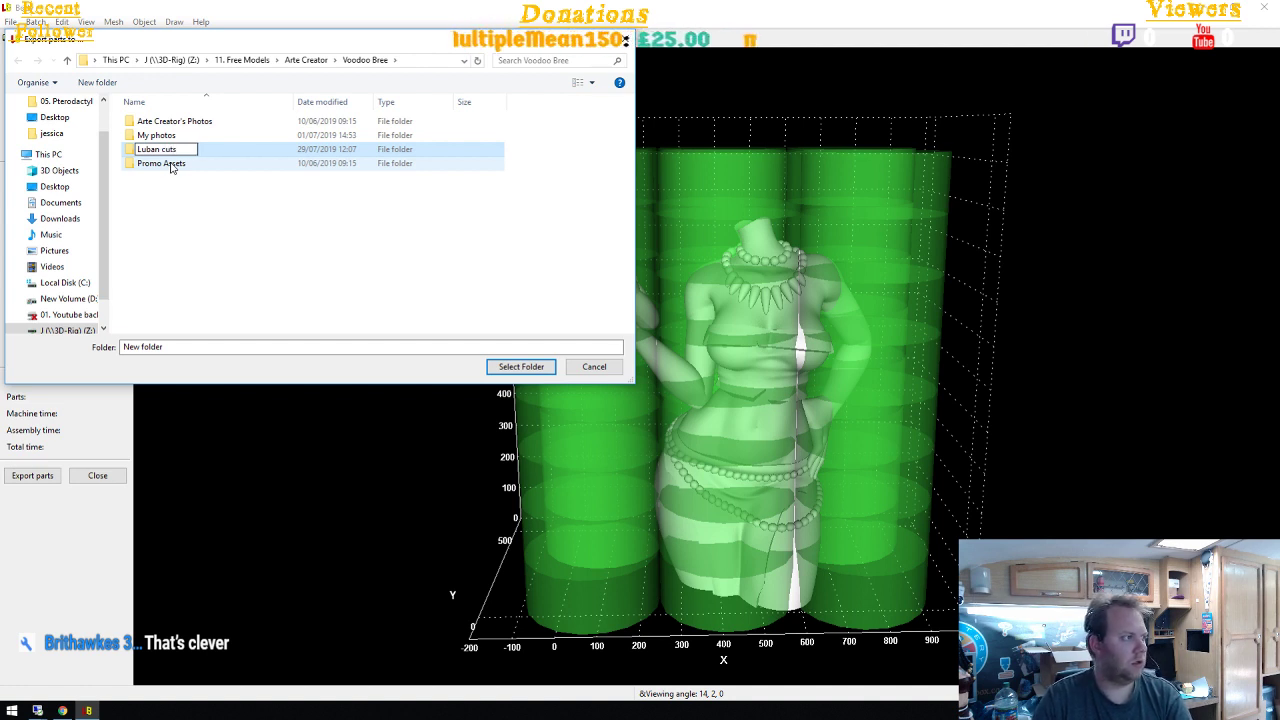
pyautogui.press('Return')
pyautogui.press('Return')
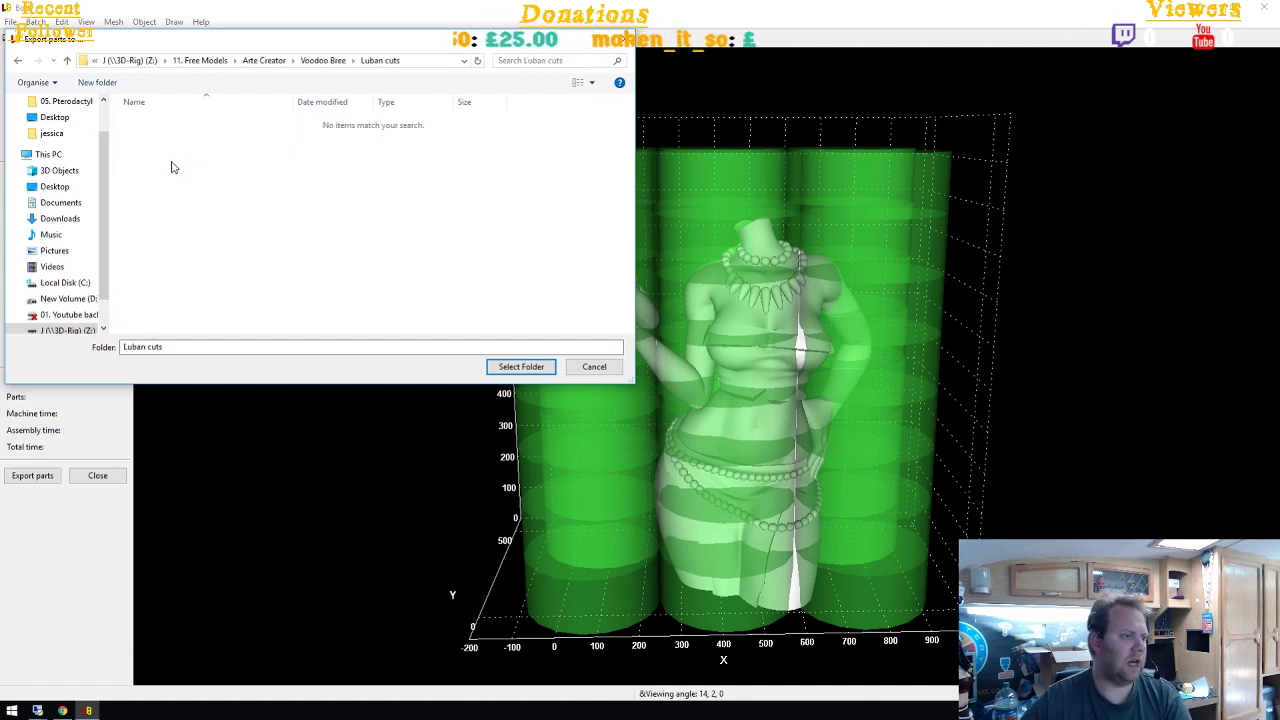
pyautogui.click(521, 367)
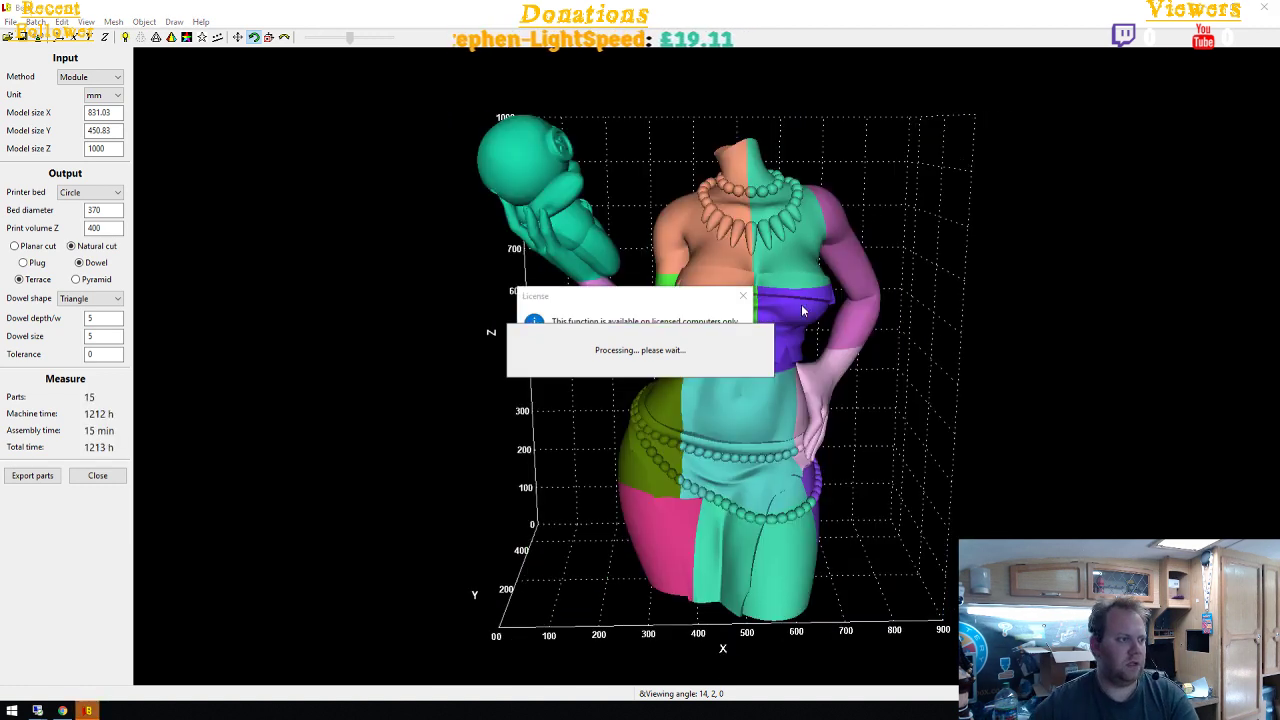
pyautogui.moveTo(633, 300); pyautogui.dragTo(640, 221)
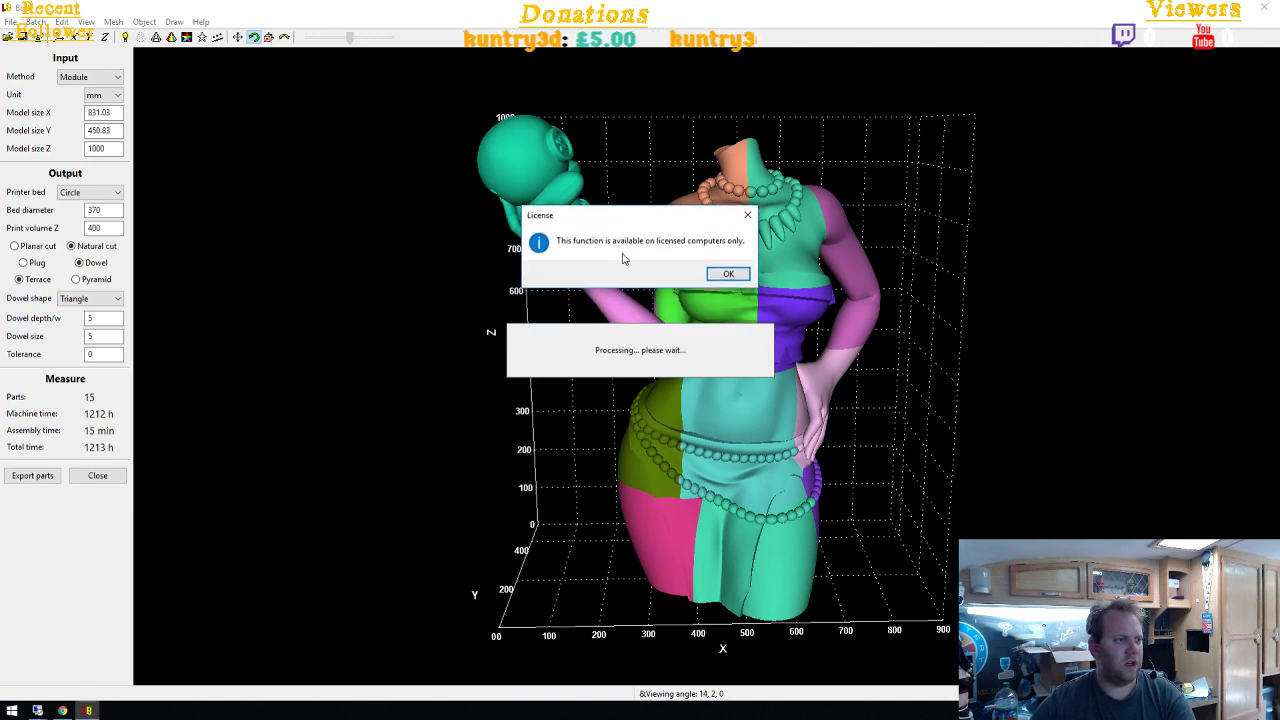
pyautogui.click(729, 276)
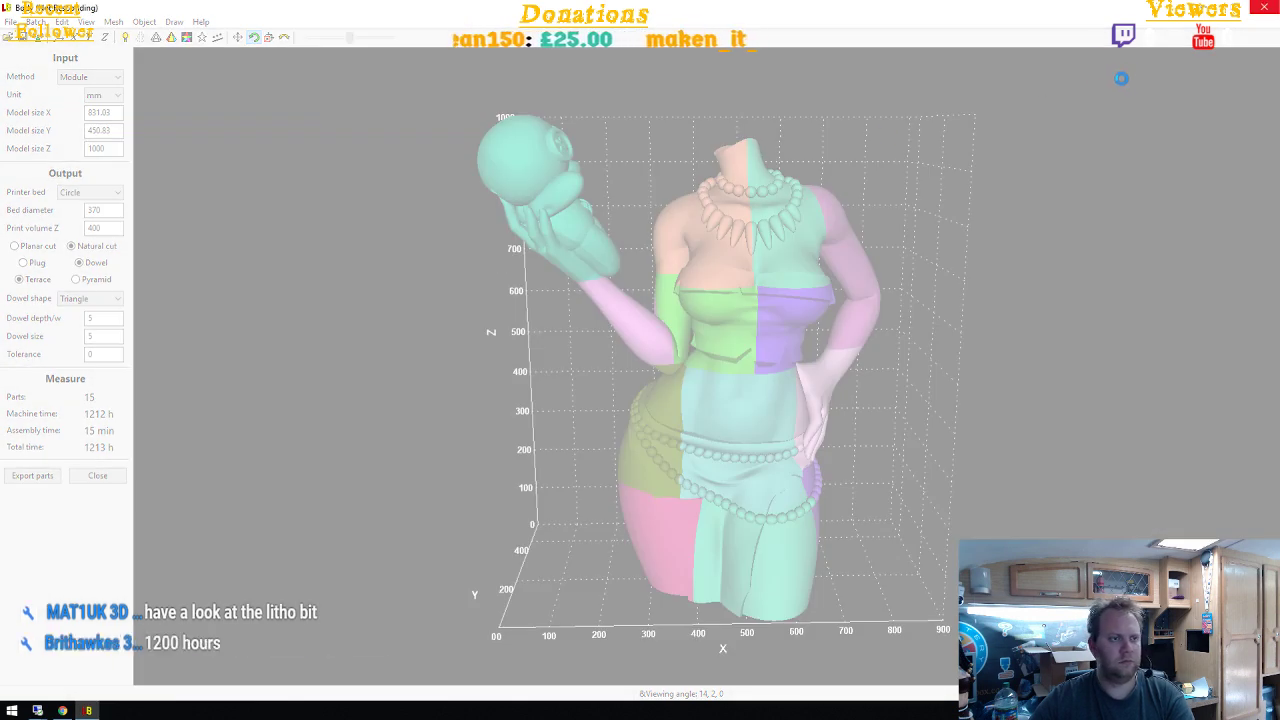
# Close the unresponsive Lu Ban program and launch it again from the desktop
pyautogui.click(786, 257)
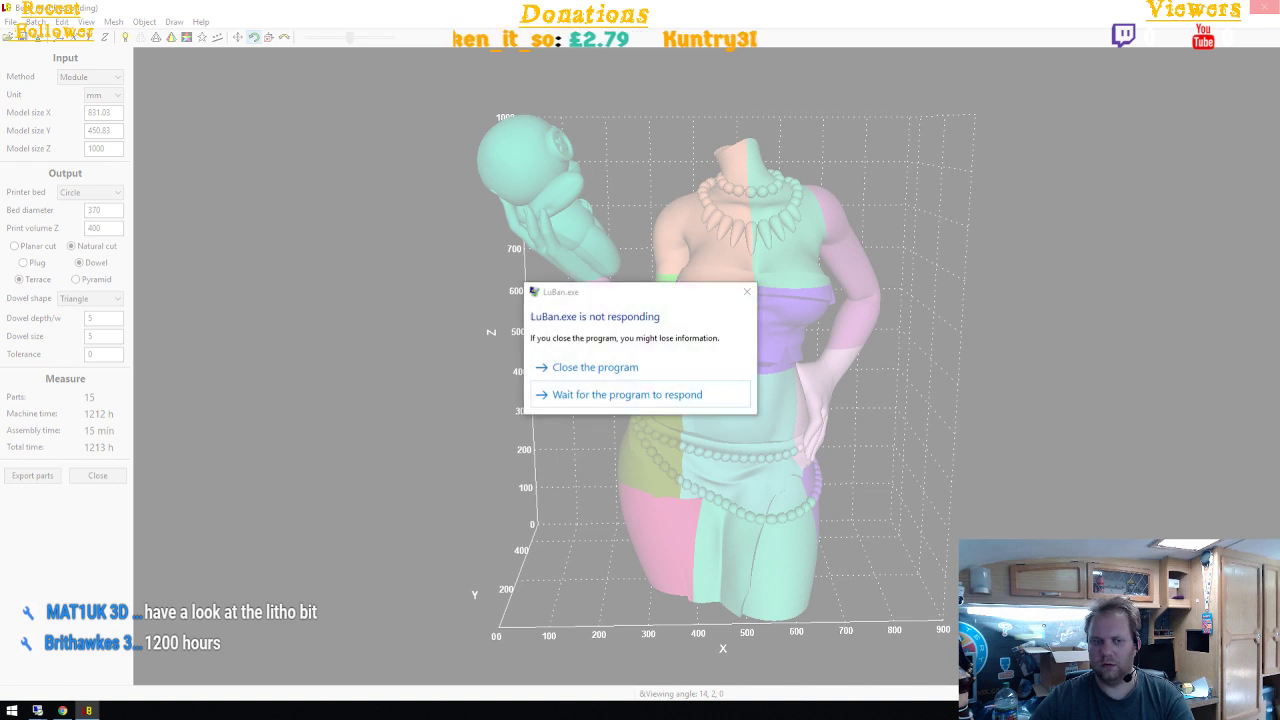
pyautogui.click(592, 376)
pyautogui.click(727, 387)
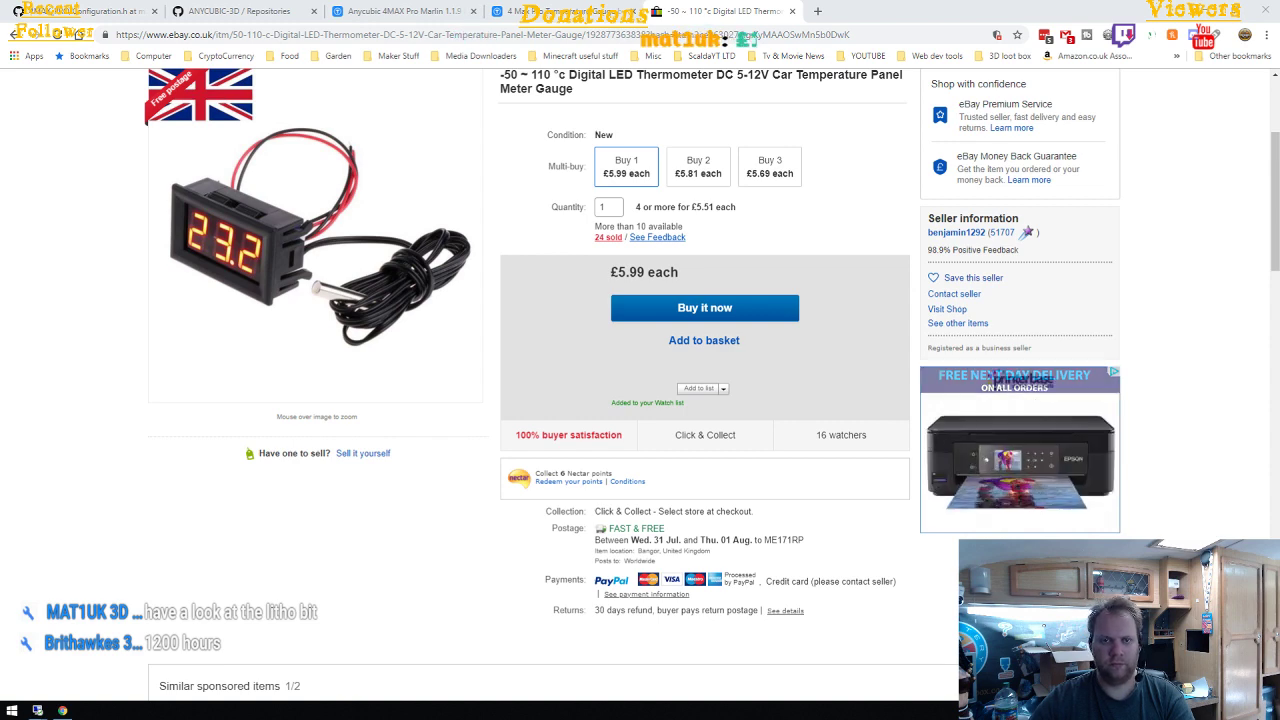
pyautogui.doubleClick(740, 92)
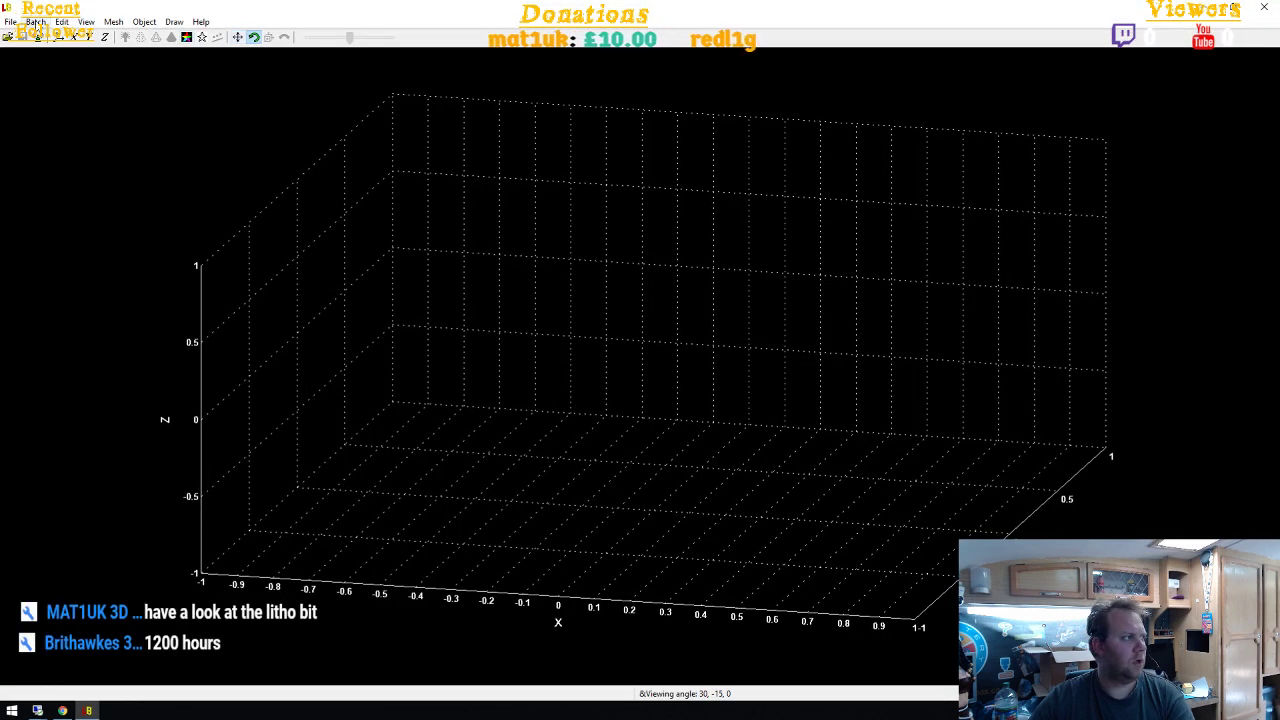
pyautogui.click(10, 22)
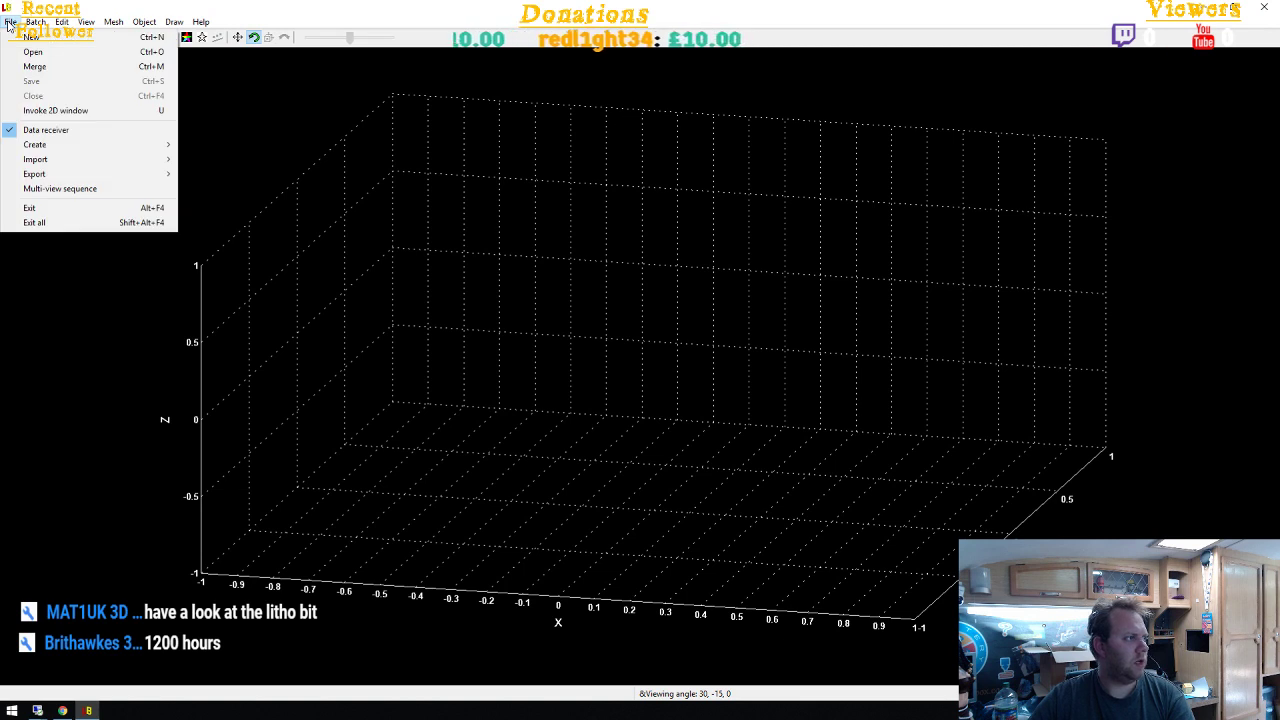
pyautogui.moveTo(122, 24)
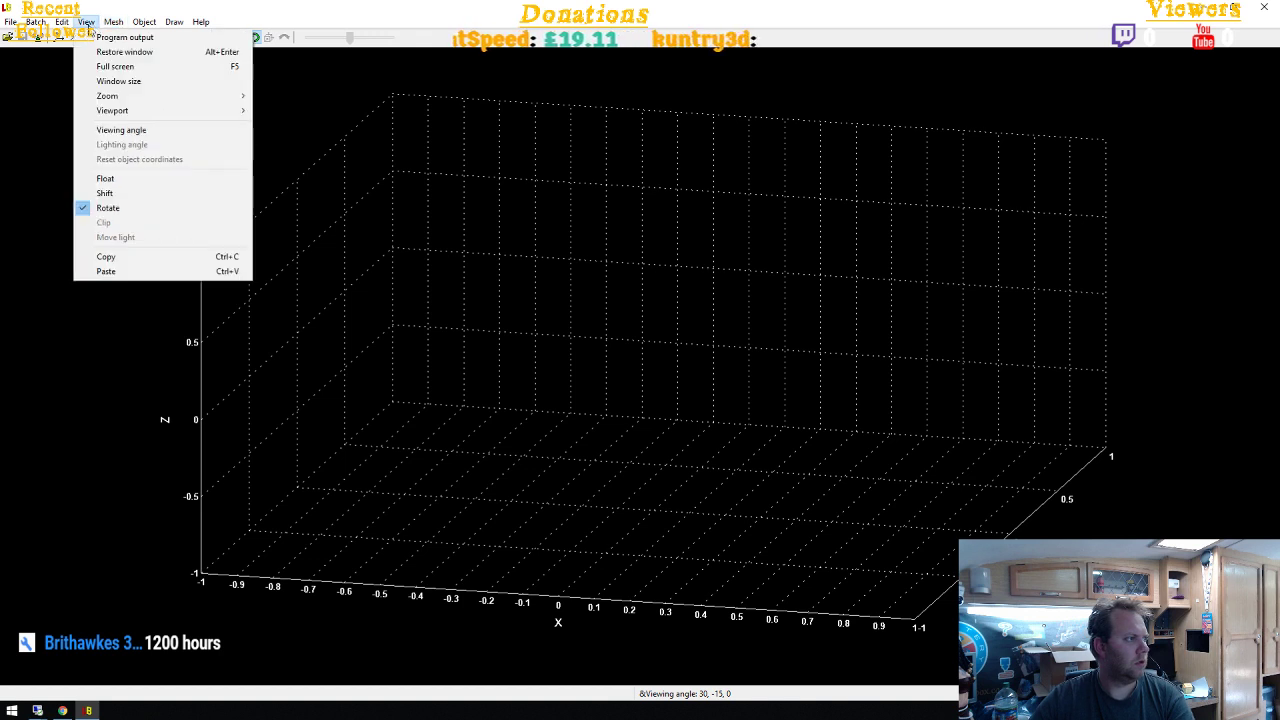
pyautogui.moveTo(62, 22)
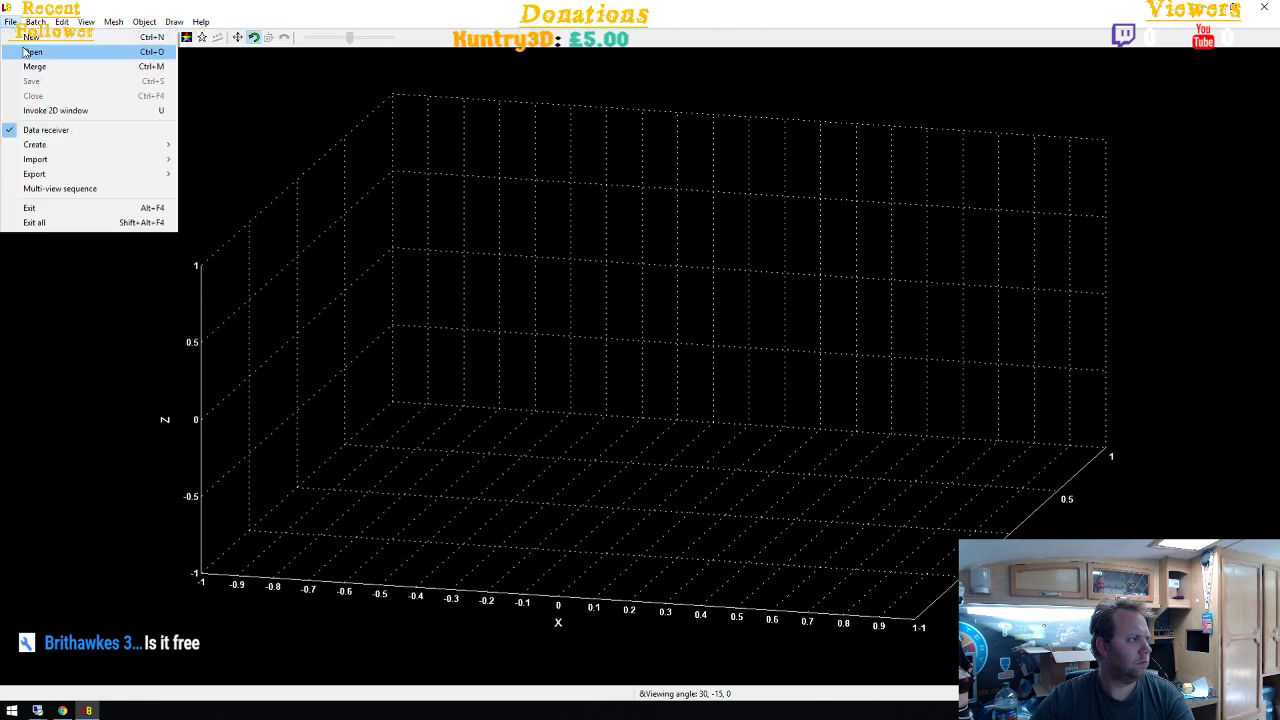
pyautogui.click(30, 52)
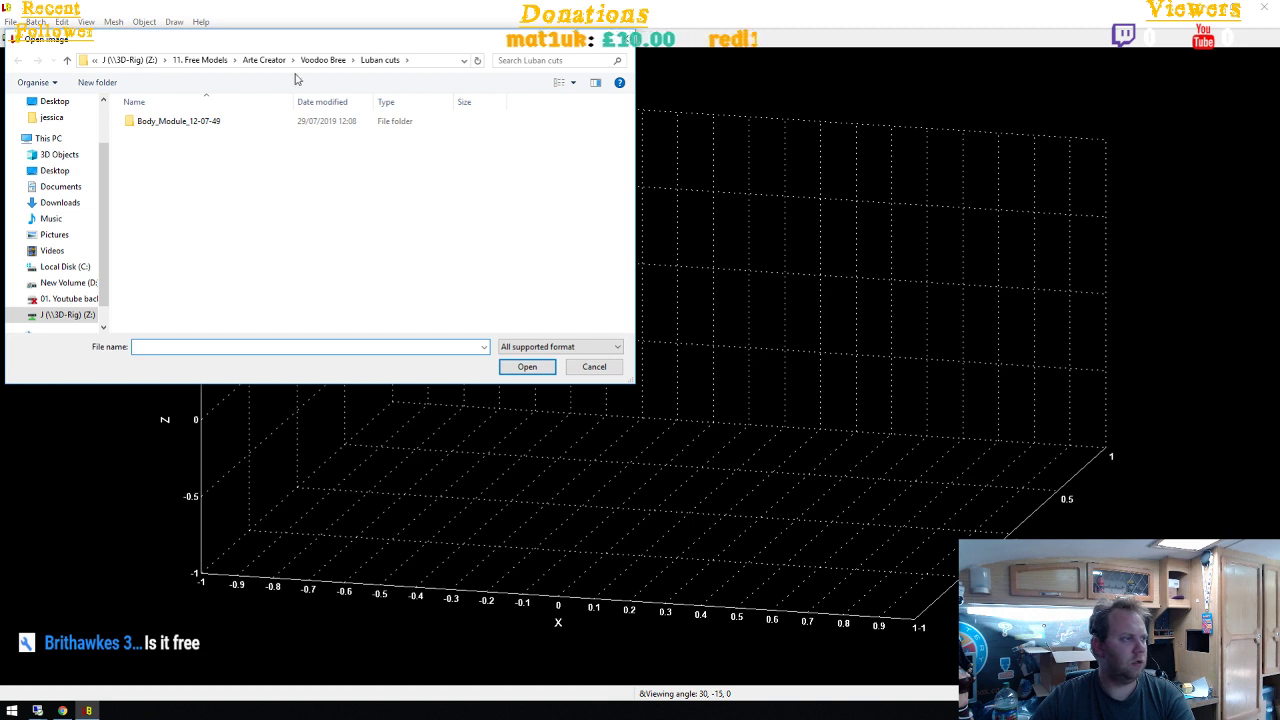
pyautogui.moveTo(314, 47); pyautogui.dragTo(432, 89)
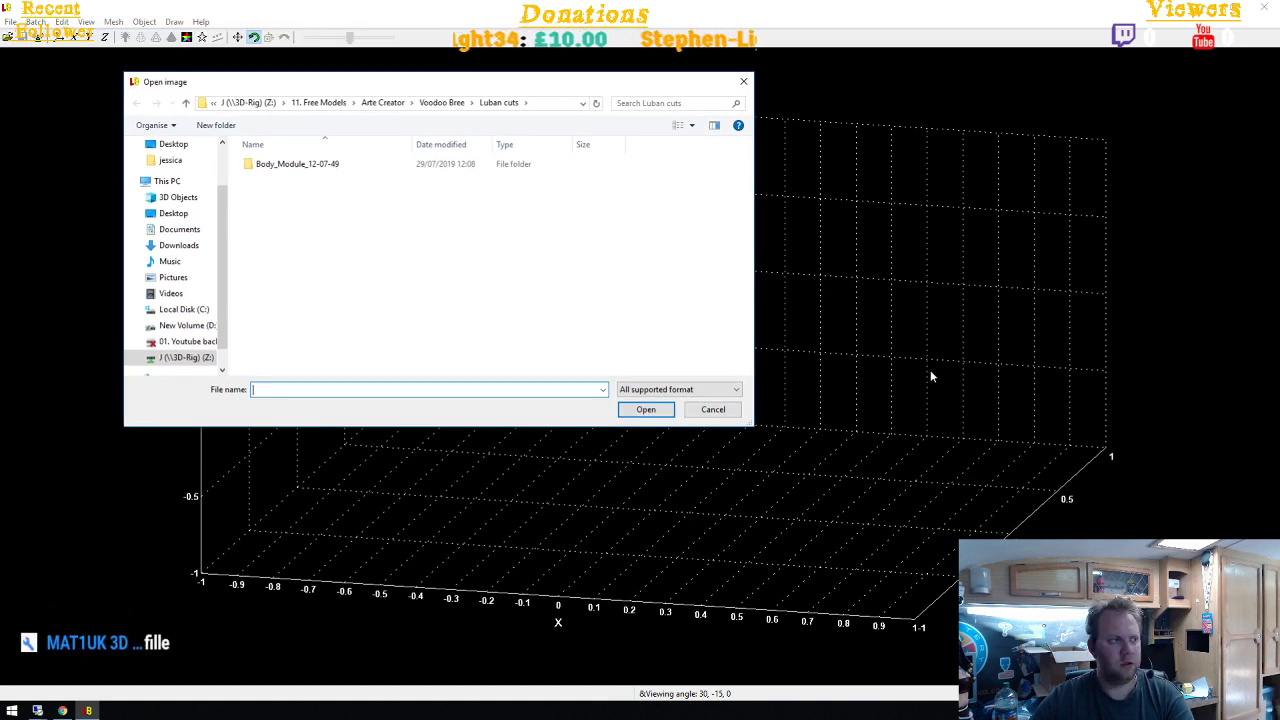
pyautogui.click(743, 81)
# Create a flat lithophane from the selfie photo of two people wearing sunglasses stored on the Desktop
pyautogui.click(10, 21)
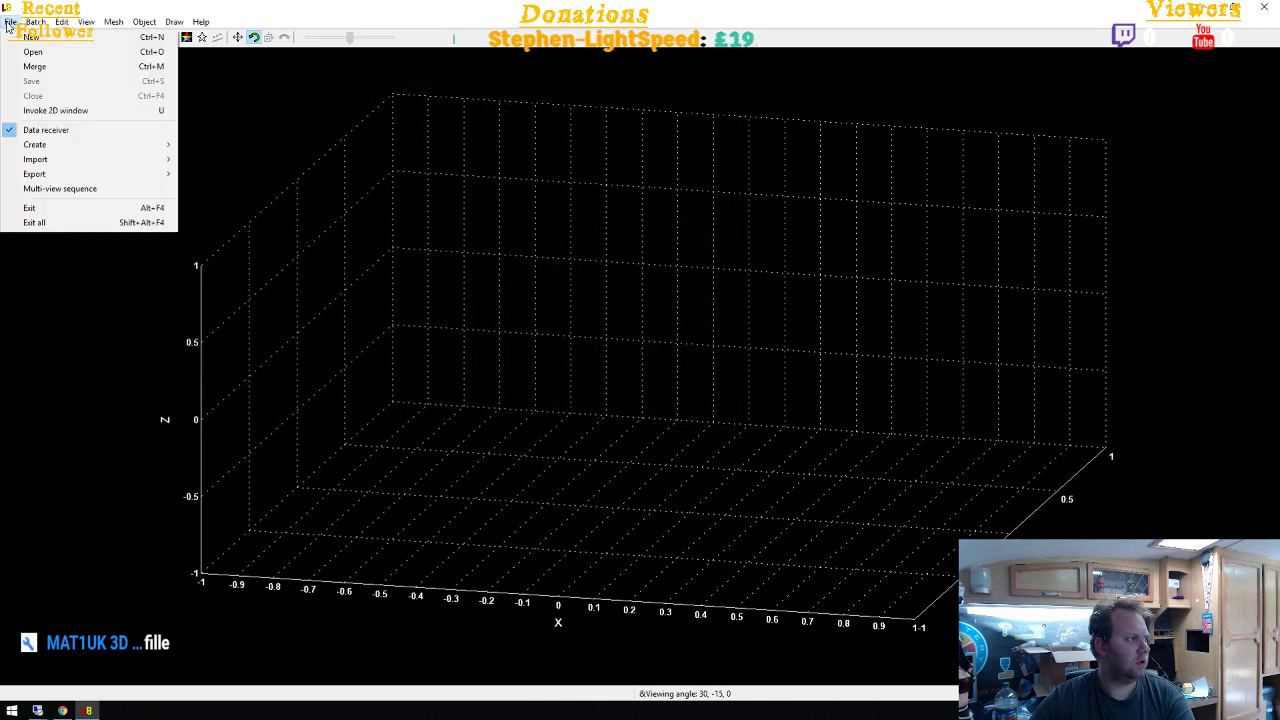
pyautogui.moveTo(115, 147)
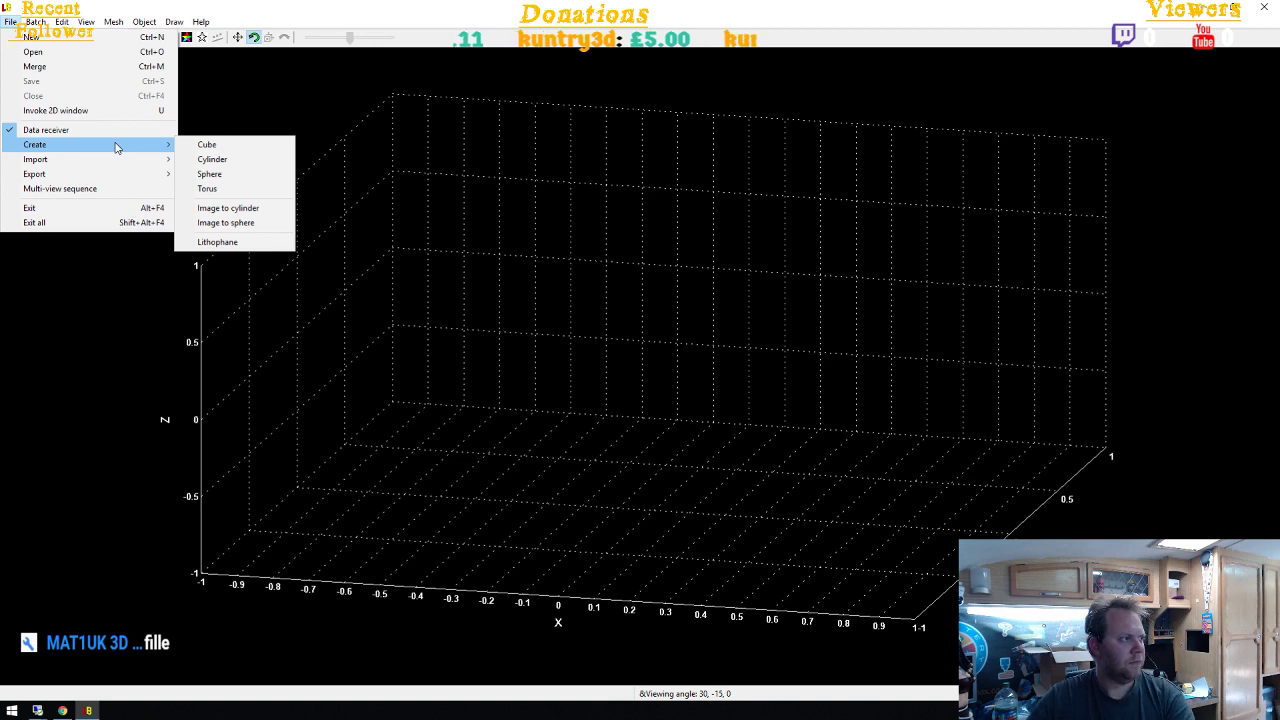
pyautogui.click(228, 242)
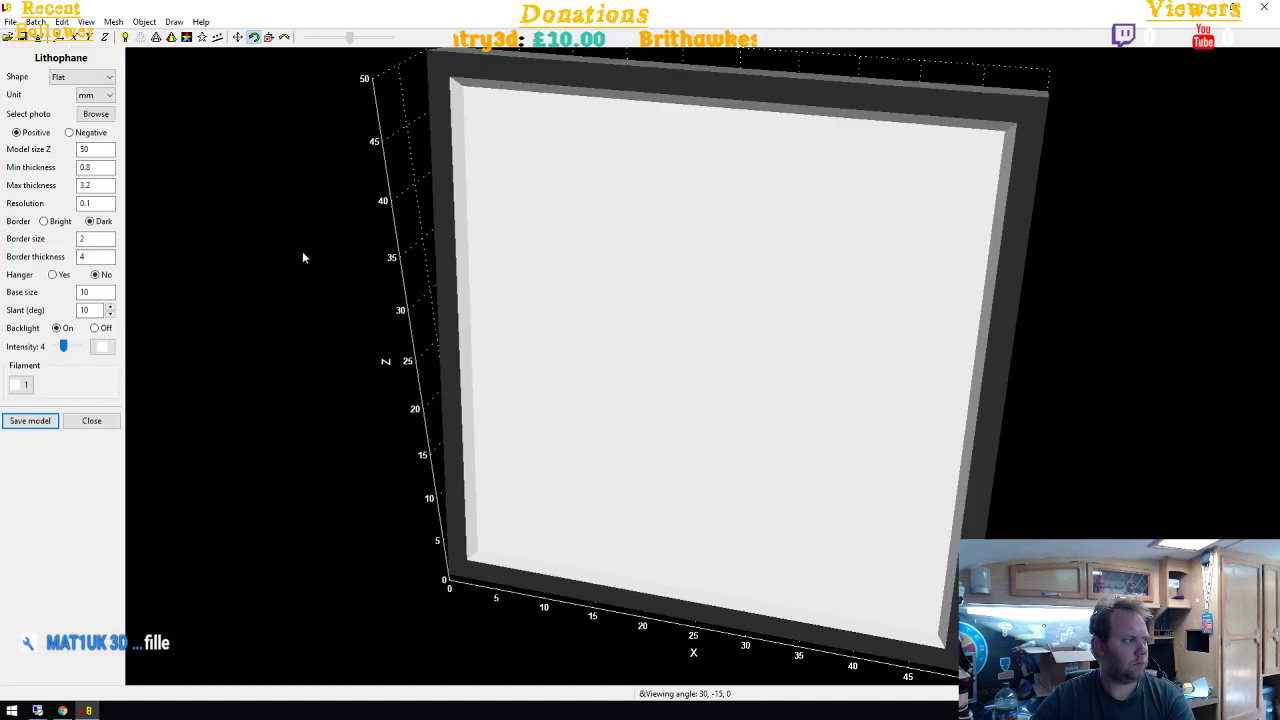
pyautogui.click(96, 113)
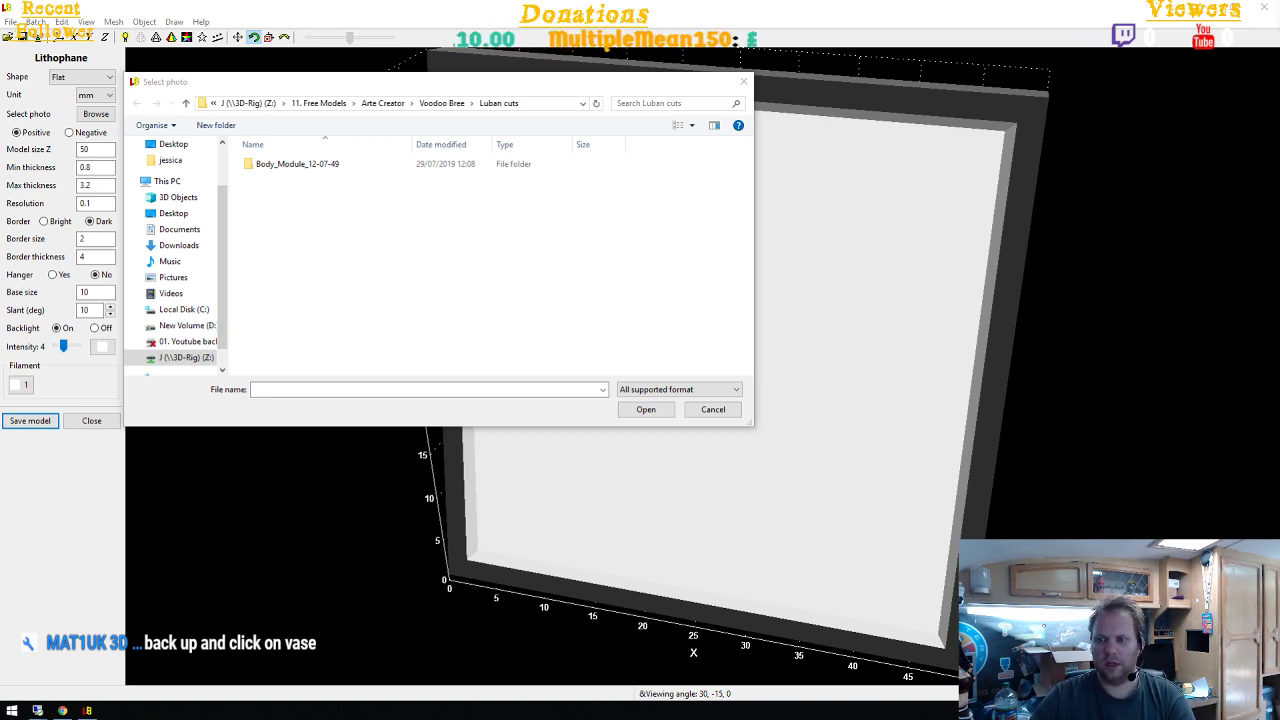
pyautogui.click(173, 213)
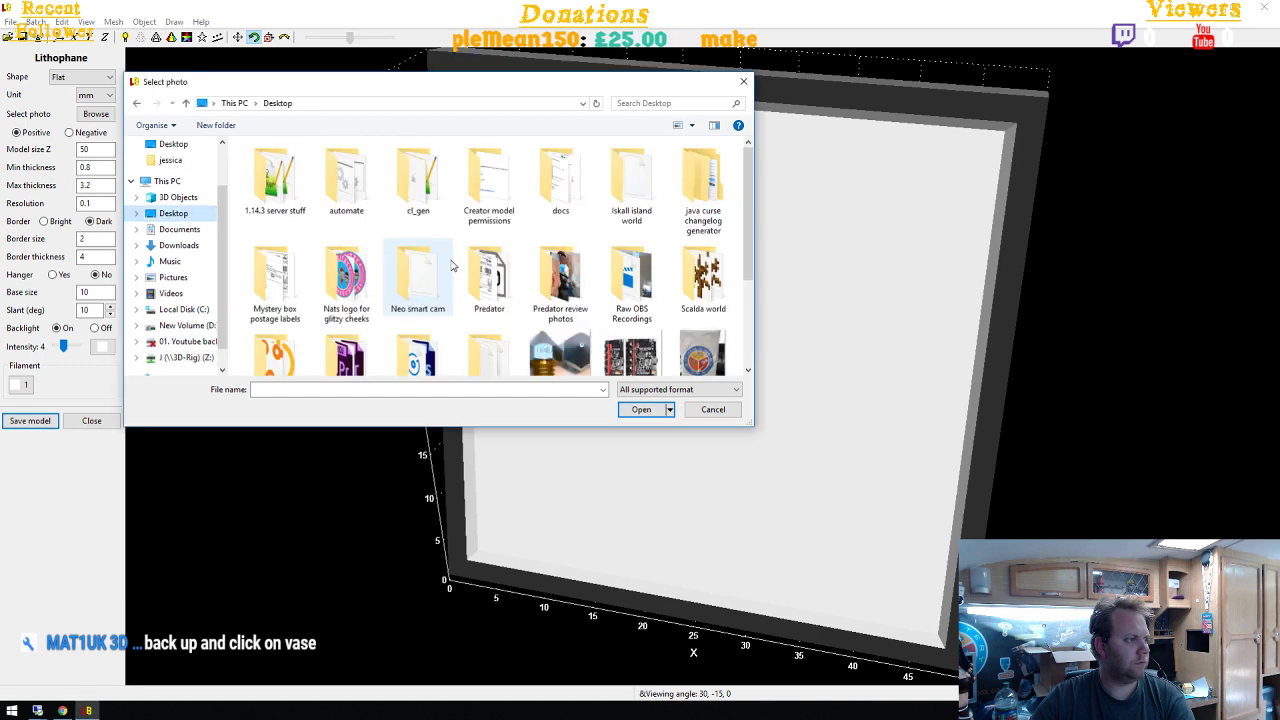
pyautogui.scroll(-3, 519, 302)
pyautogui.doubleClick(519, 302)
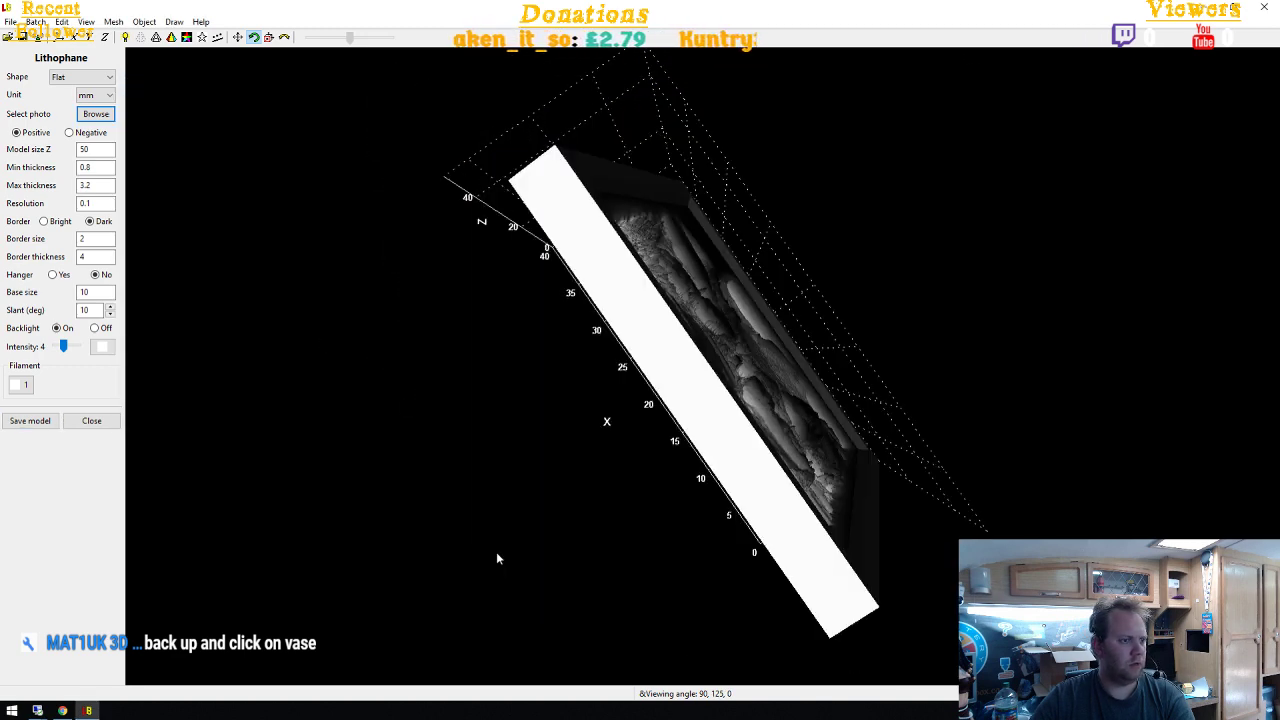
pyautogui.moveTo(497, 557); pyautogui.dragTo(1000, 403)
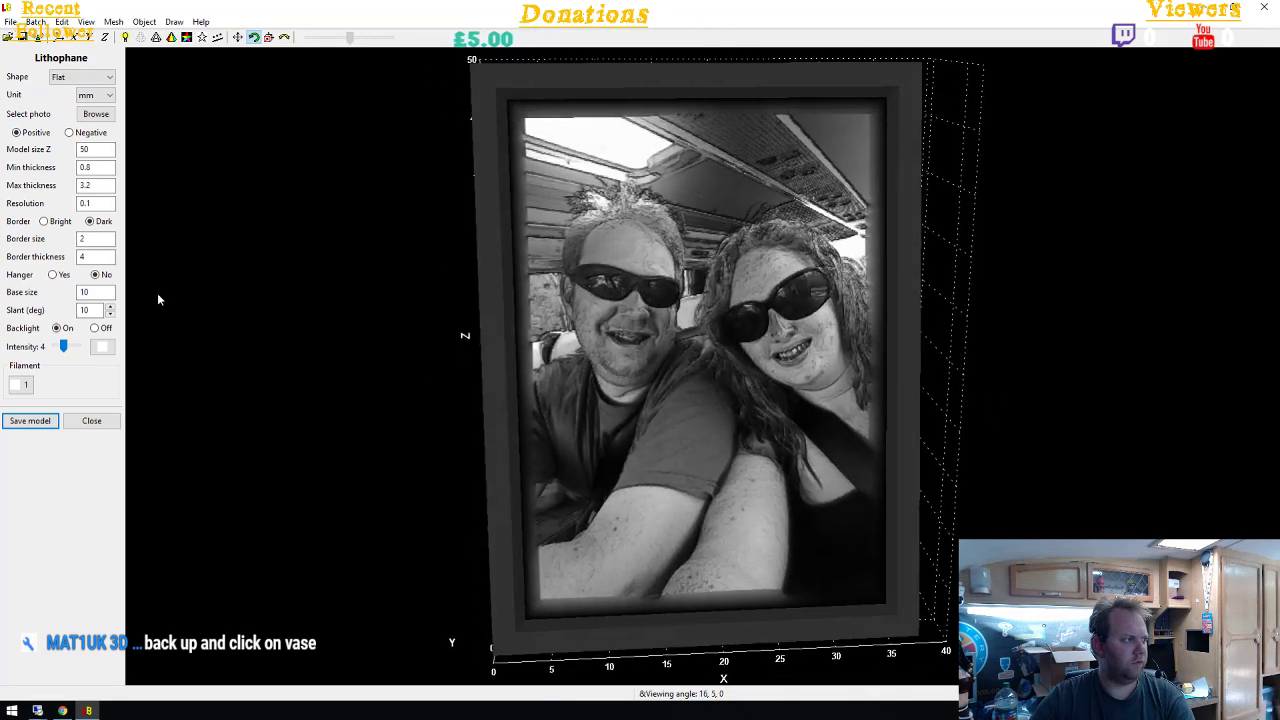
# Preview the photo as Negative, return it to Positive, and change the lithophane shape to Hexagon
pyautogui.click(72, 133)
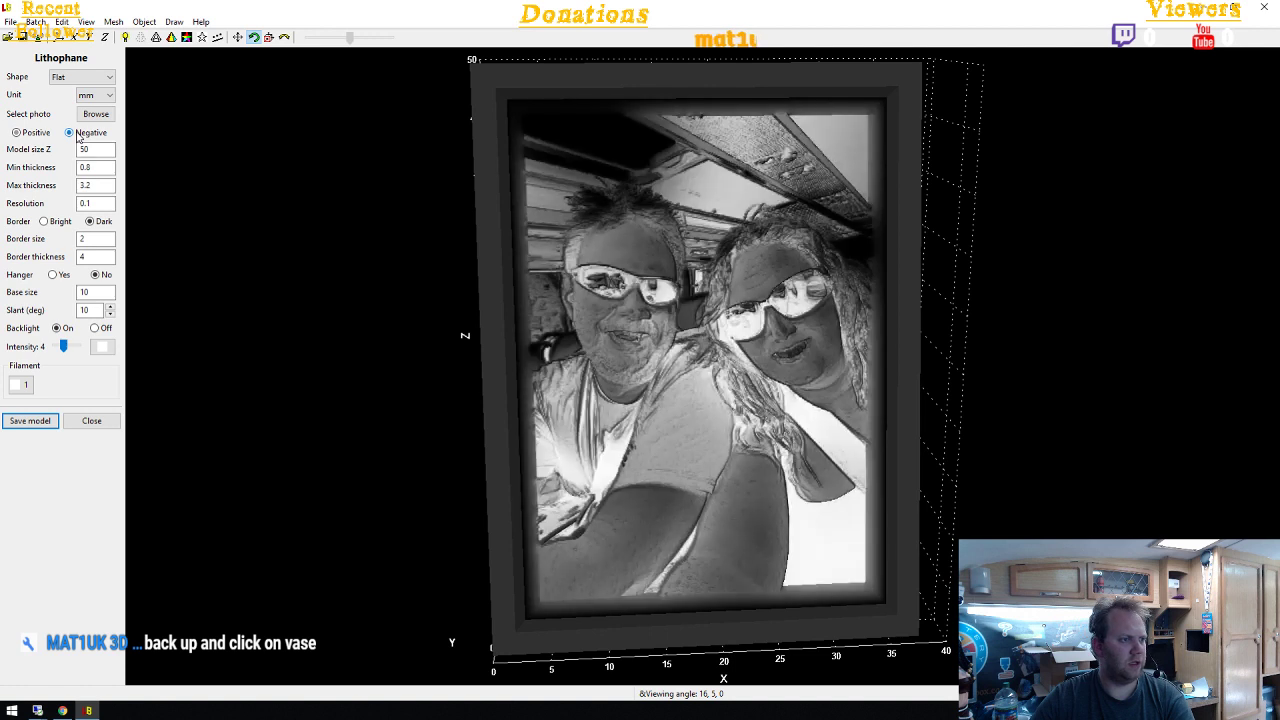
pyautogui.click(112, 80)
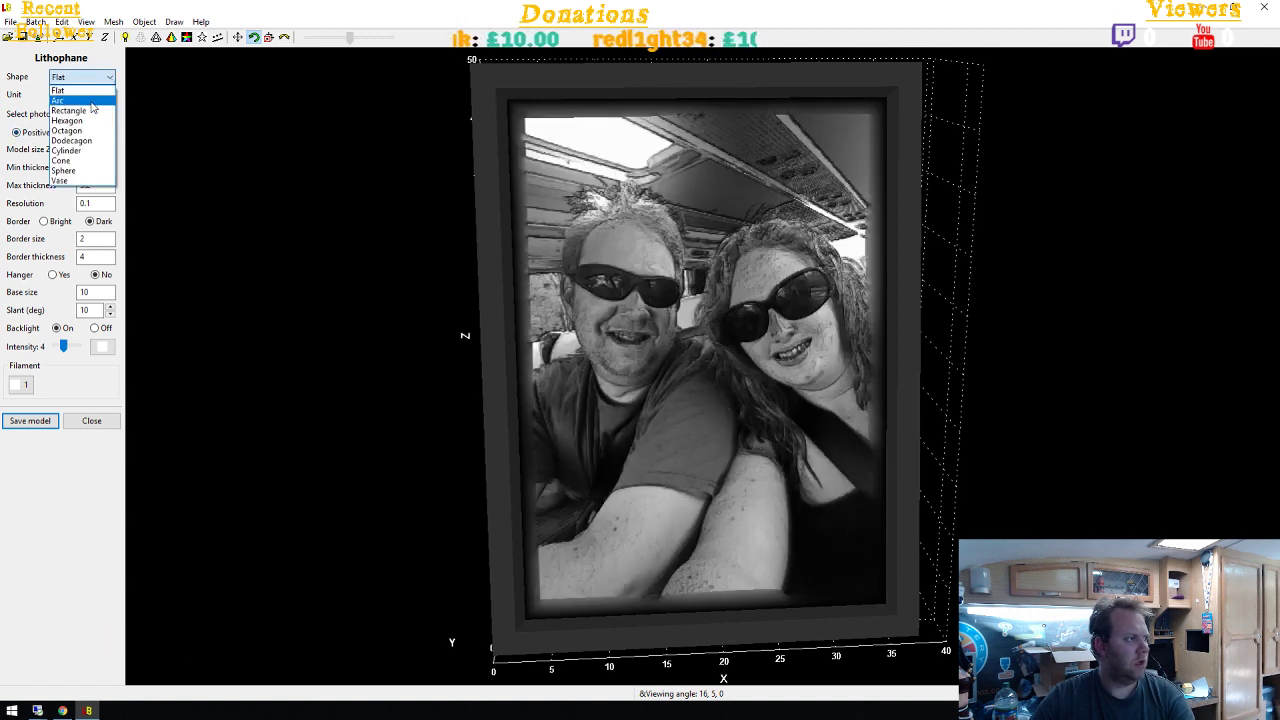
pyautogui.click(91, 121)
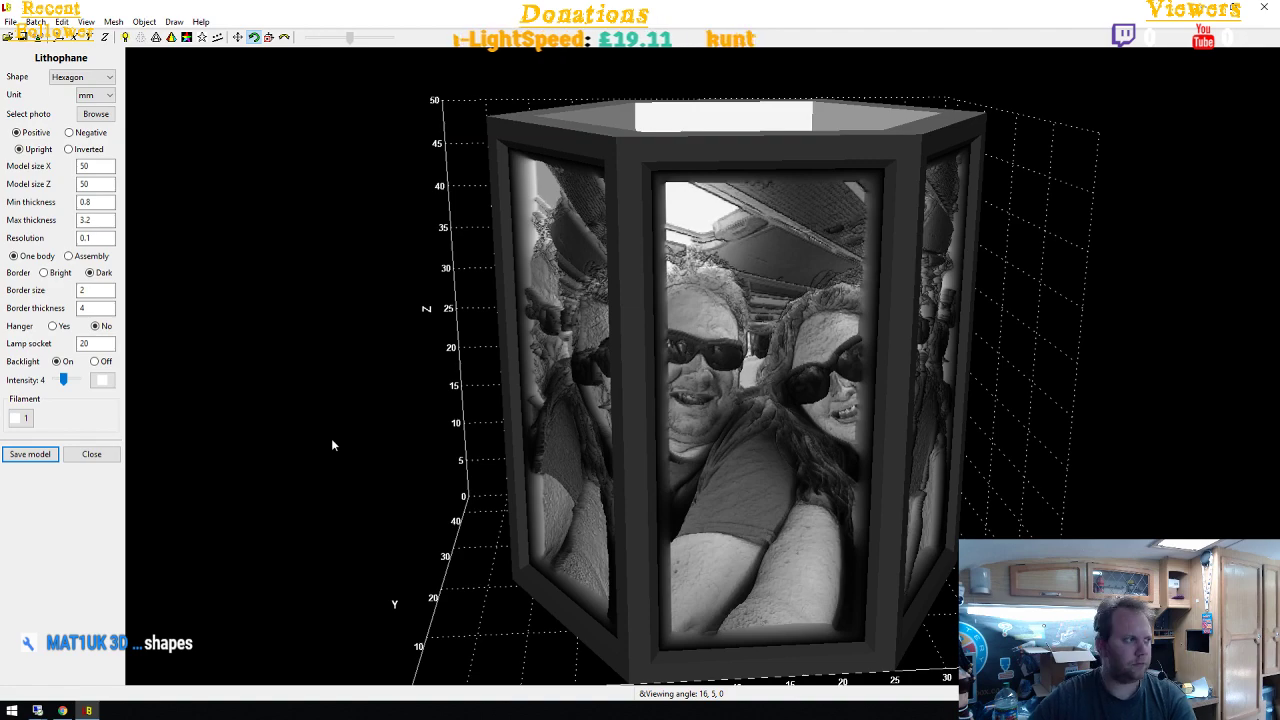
pyautogui.moveTo(287, 225); pyautogui.dragTo(615, 425)
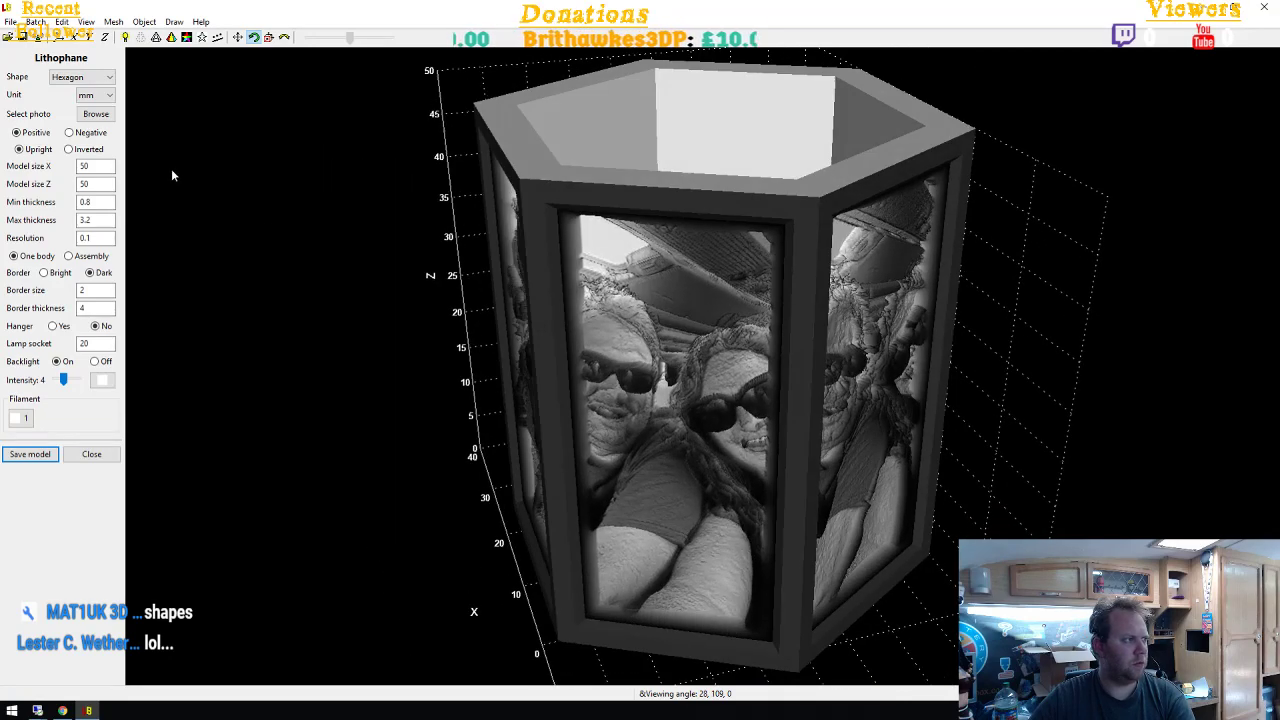
# Inspect the hexagon lithophane inside and outside, and change its shape to Arc to view the curved version
pyautogui.moveTo(451, 304); pyautogui.dragTo(695, 308)
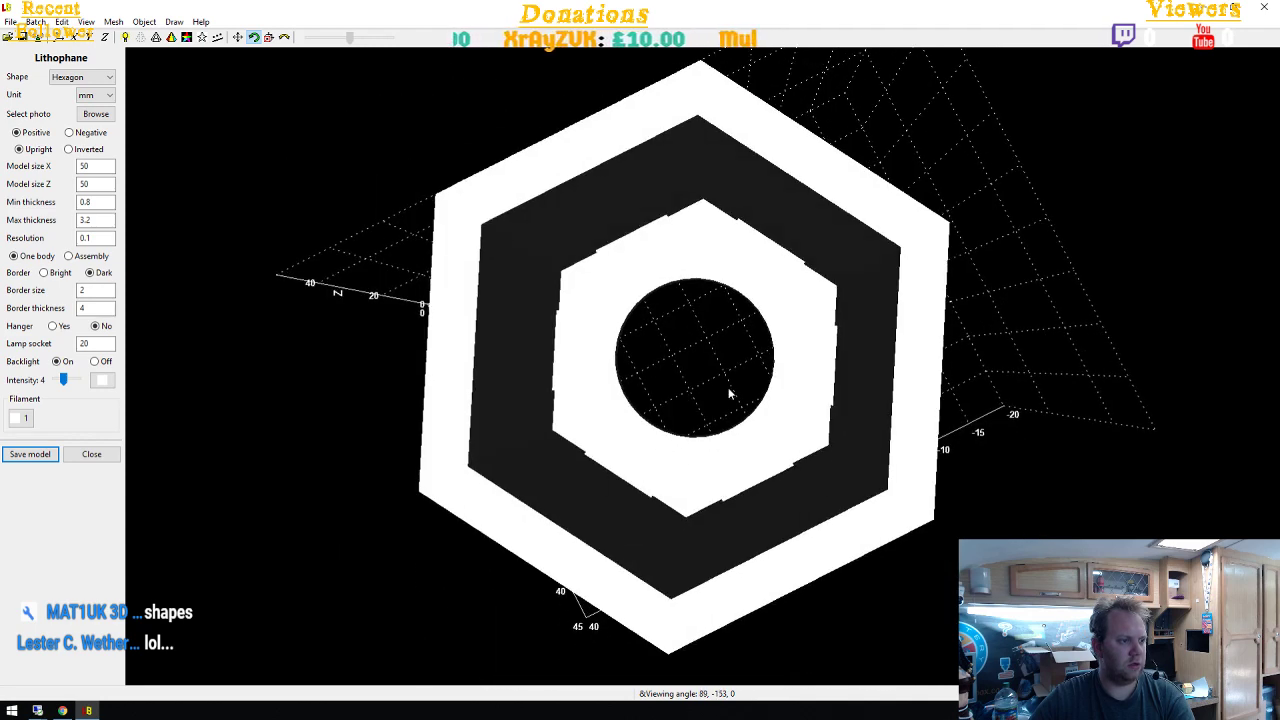
pyautogui.moveTo(729, 393); pyautogui.dragTo(722, 270)
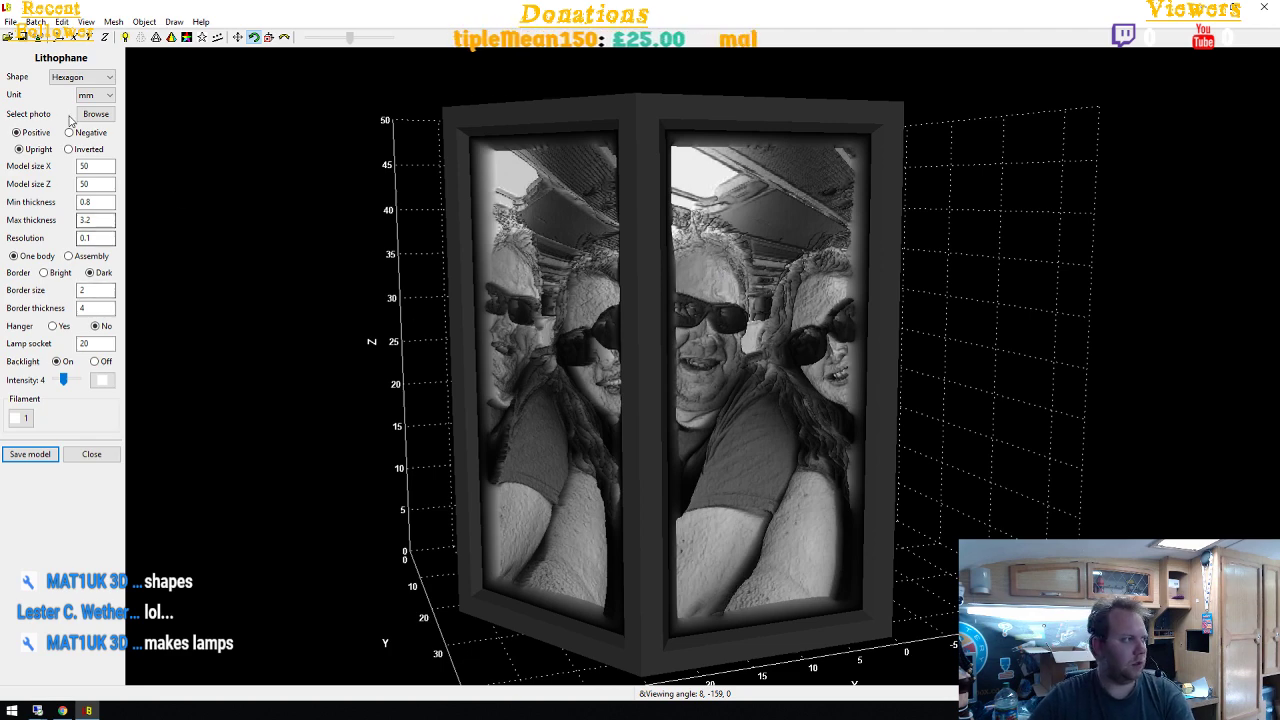
pyautogui.click(108, 77)
pyautogui.click(85, 104)
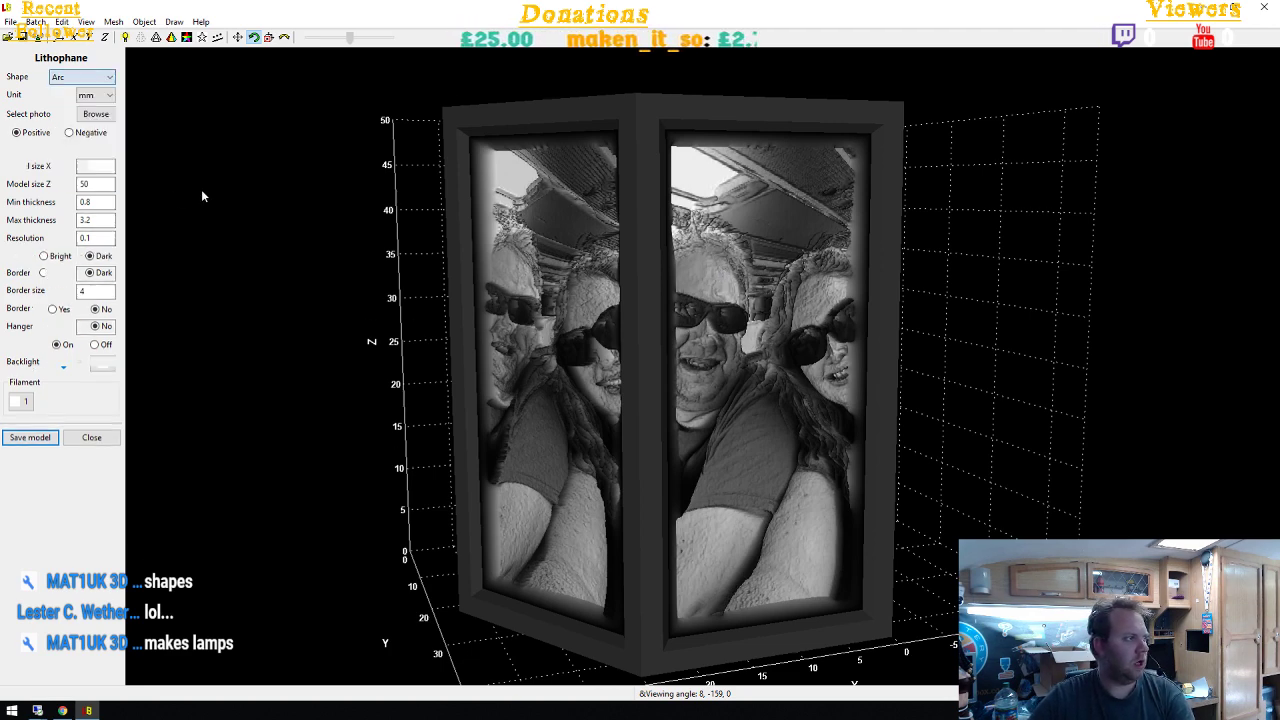
pyautogui.moveTo(307, 345); pyautogui.dragTo(645, 475)
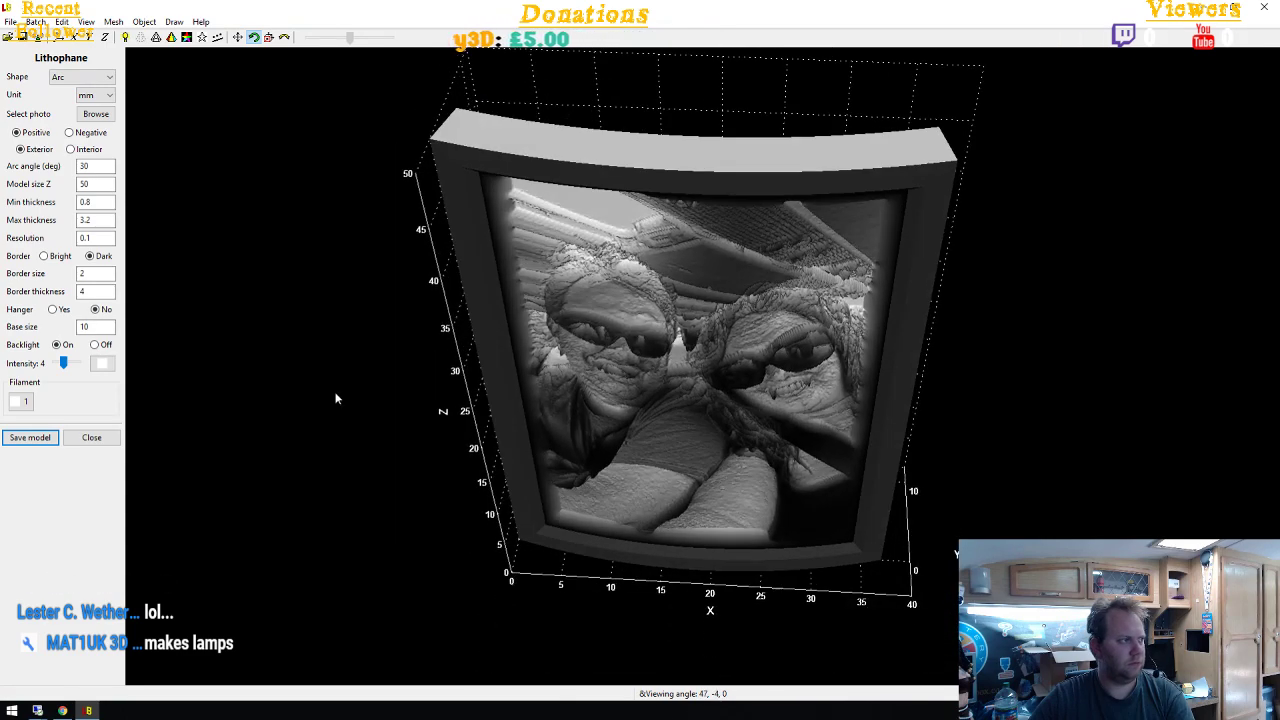
# Preview the photo lithophane in the Dodecagon and Cylinder shapes
pyautogui.click(85, 80)
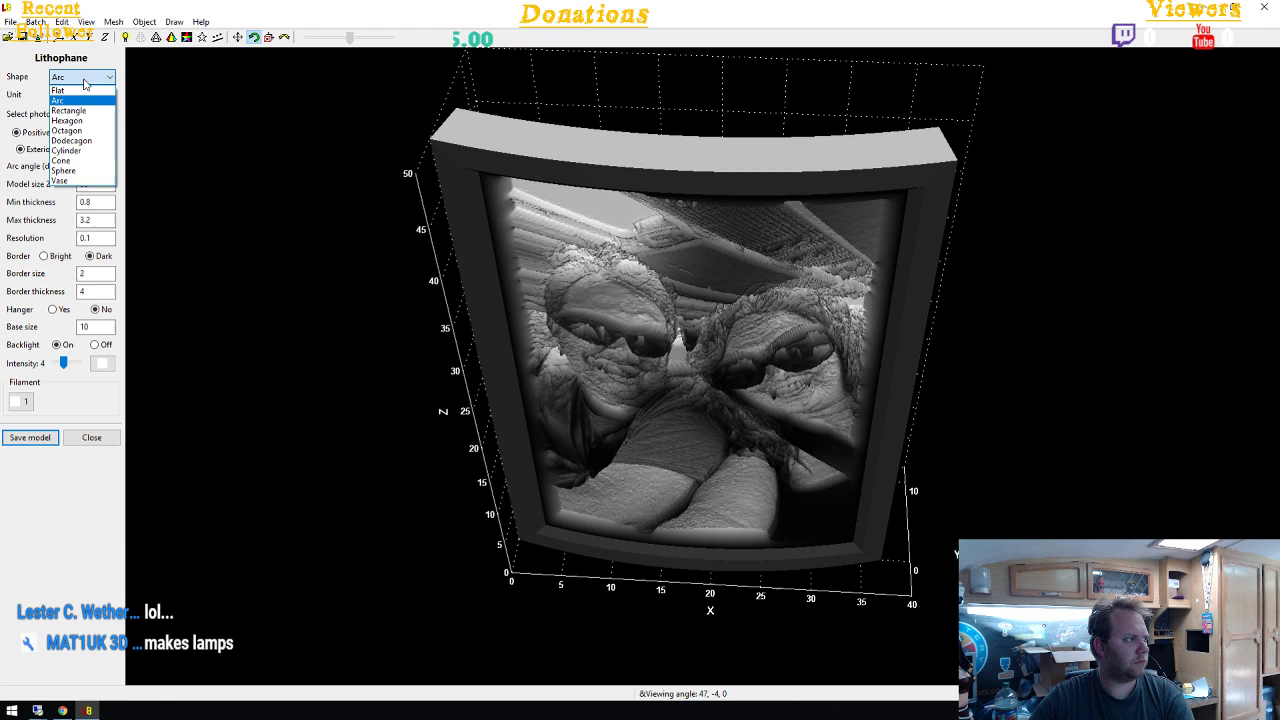
pyautogui.click(106, 141)
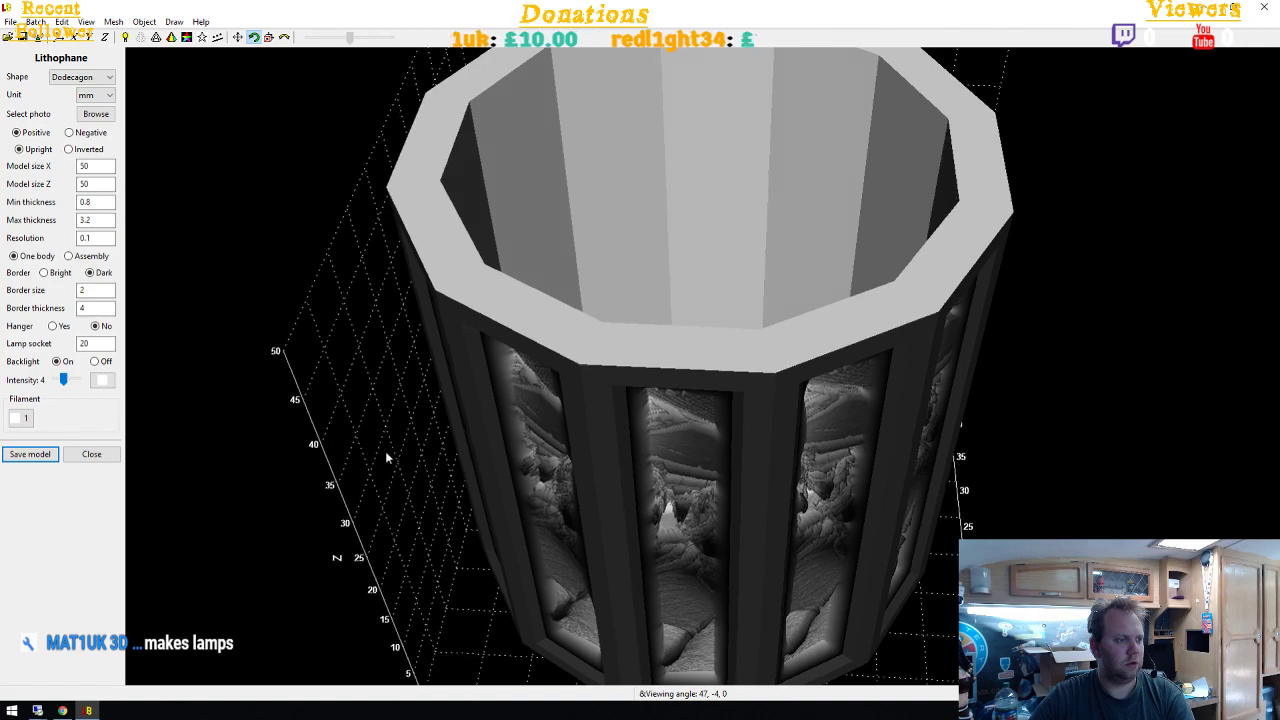
pyautogui.moveTo(386, 455); pyautogui.dragTo(151, 231)
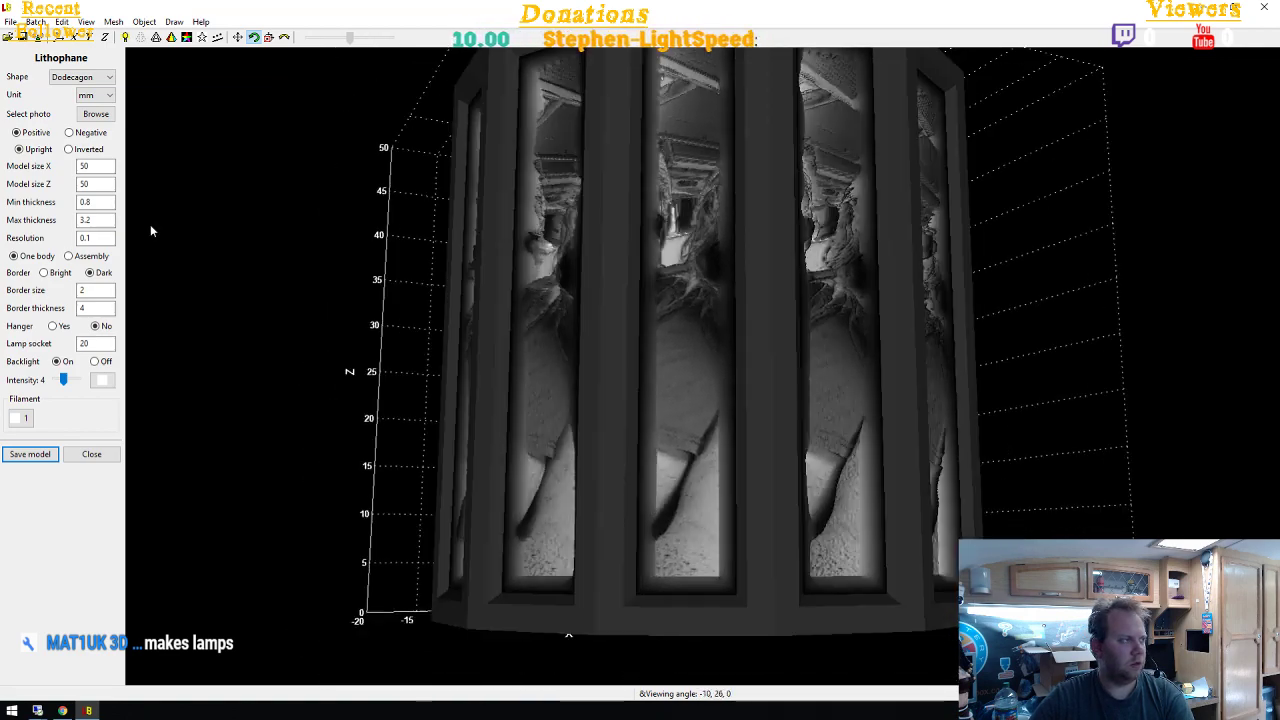
pyautogui.click(90, 77)
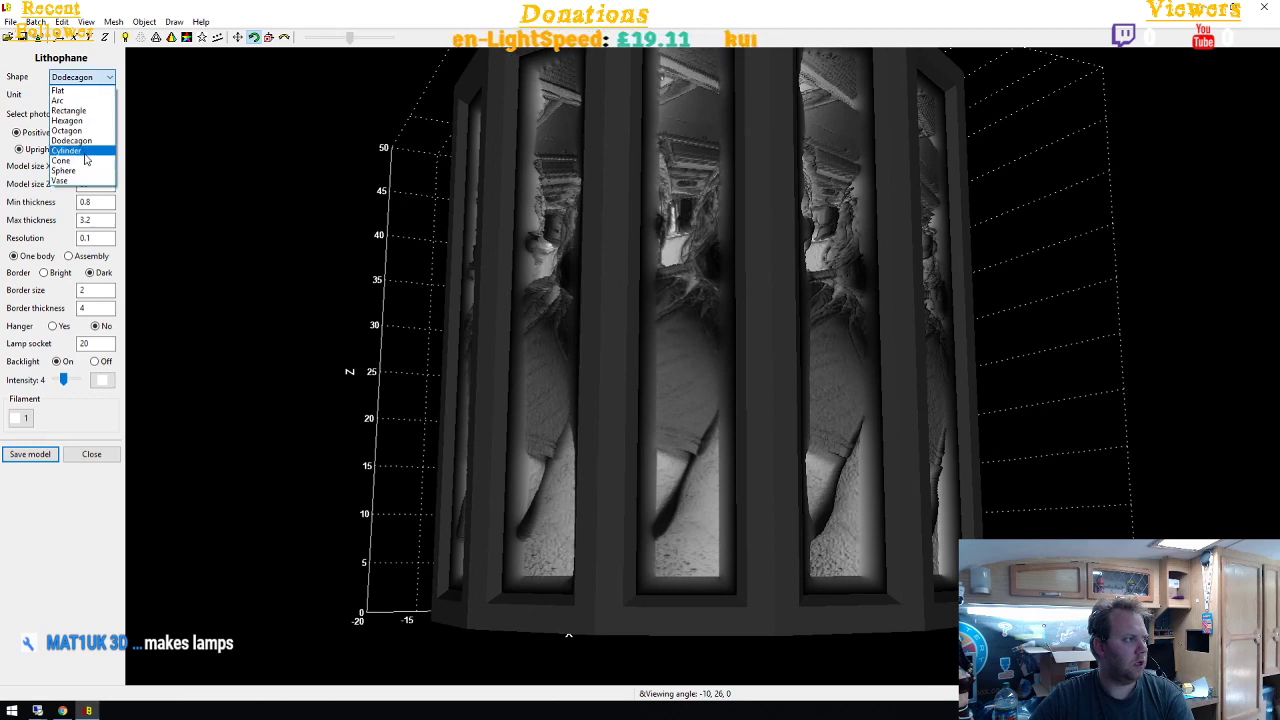
pyautogui.click(85, 152)
pyautogui.moveTo(379, 332); pyautogui.dragTo(522, 347)
# Preview the photo lithophane in the Cone and Sphere shapes
pyautogui.click(85, 77)
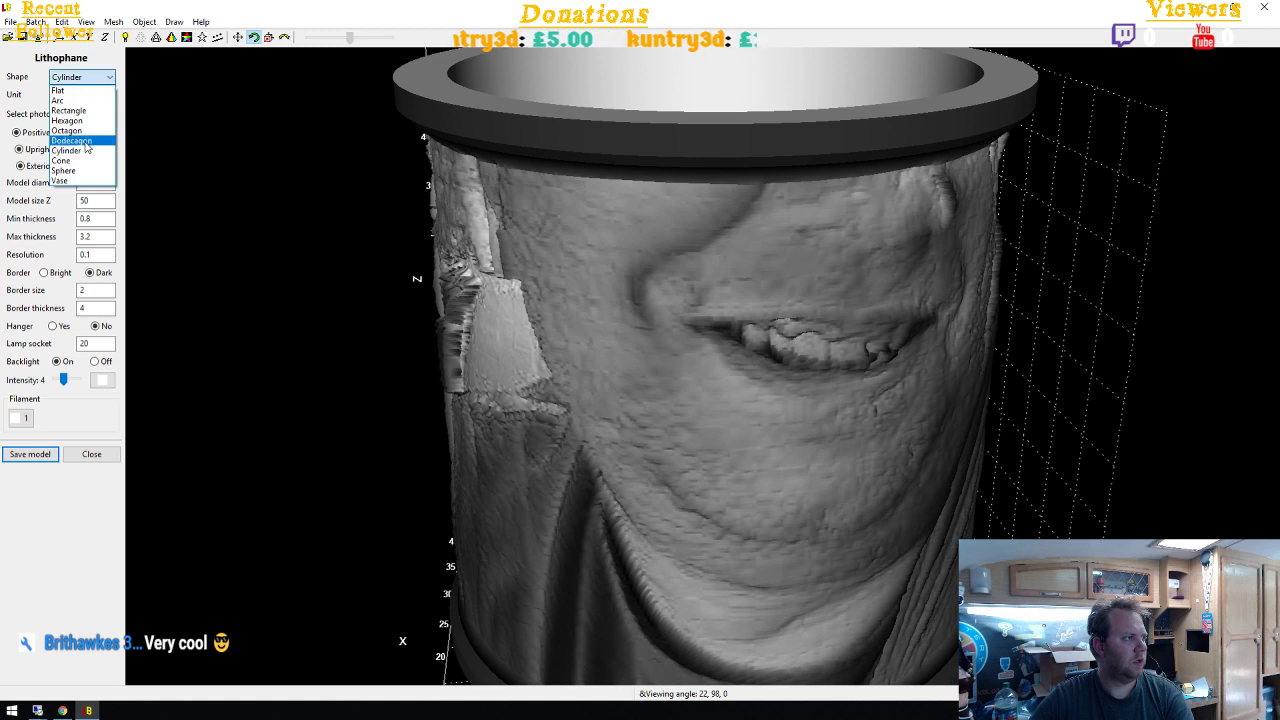
pyautogui.click(62, 160)
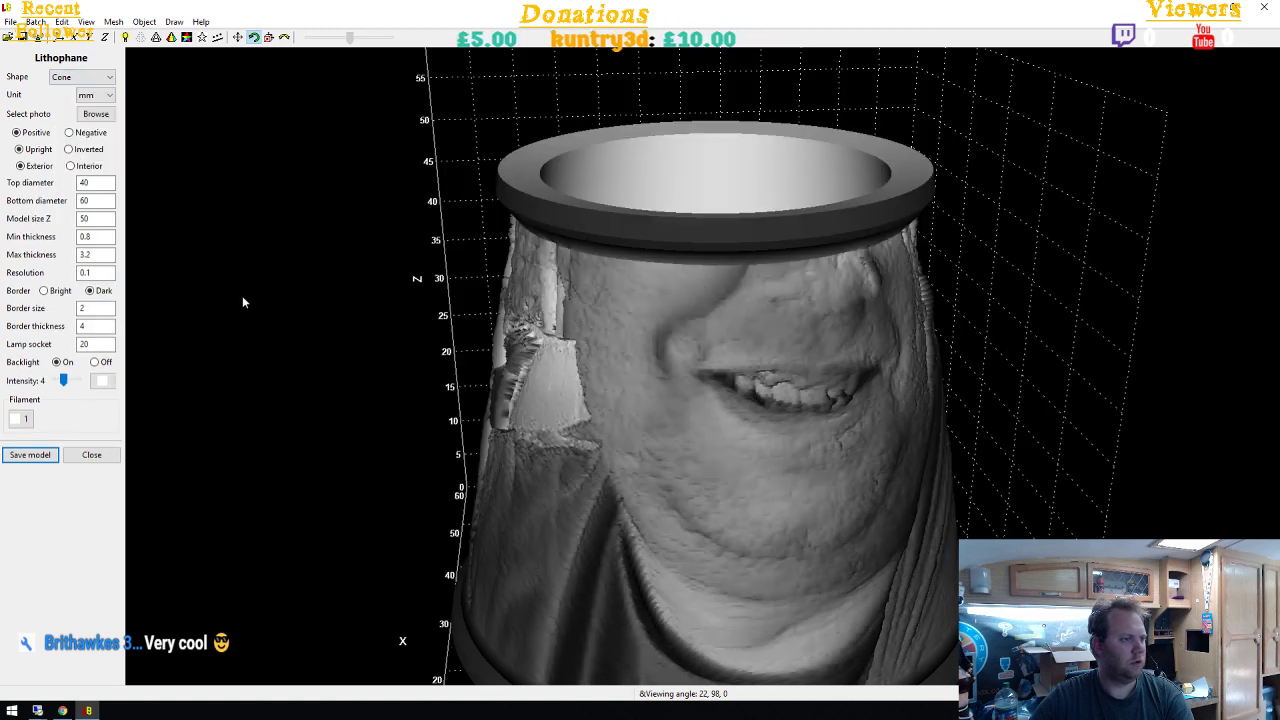
pyautogui.click(82, 78)
pyautogui.click(60, 167)
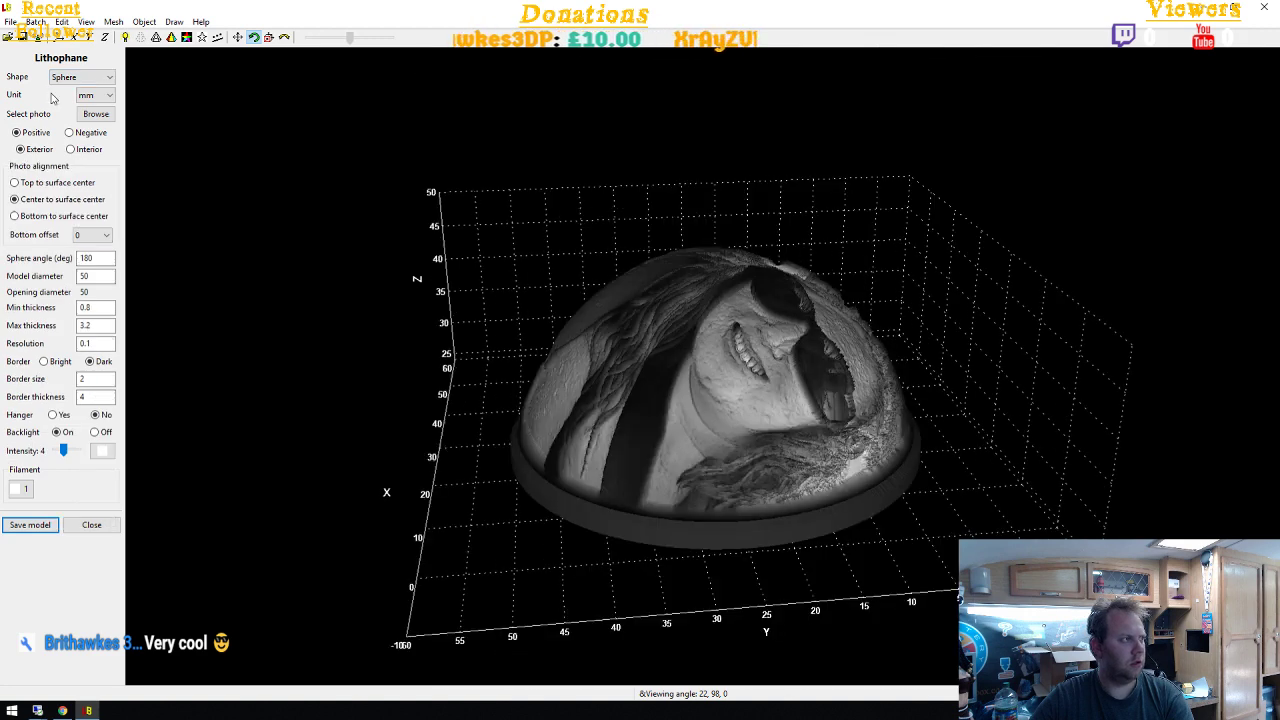
# Change the lithophane shape to Vase and set its number of control points to 5
pyautogui.click(80, 77)
pyautogui.click(60, 181)
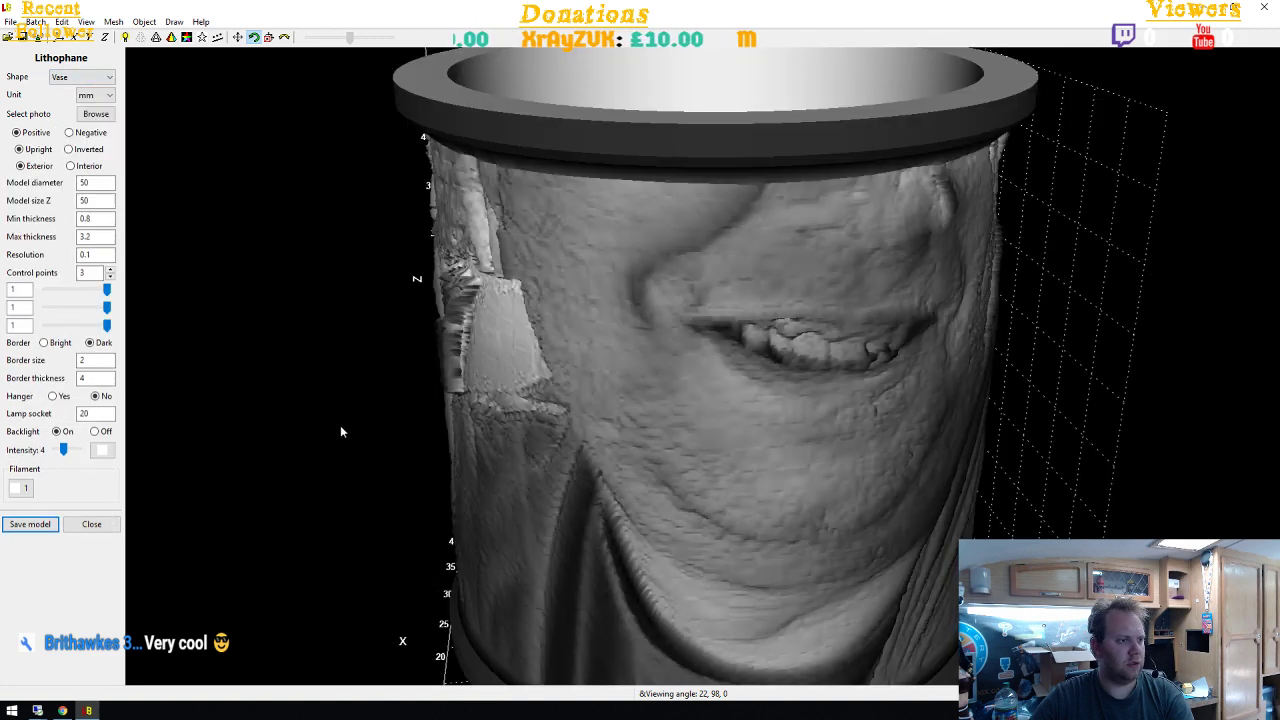
pyautogui.scroll(-5, 470, 460)
pyautogui.moveTo(599, 489); pyautogui.dragTo(580, 395)
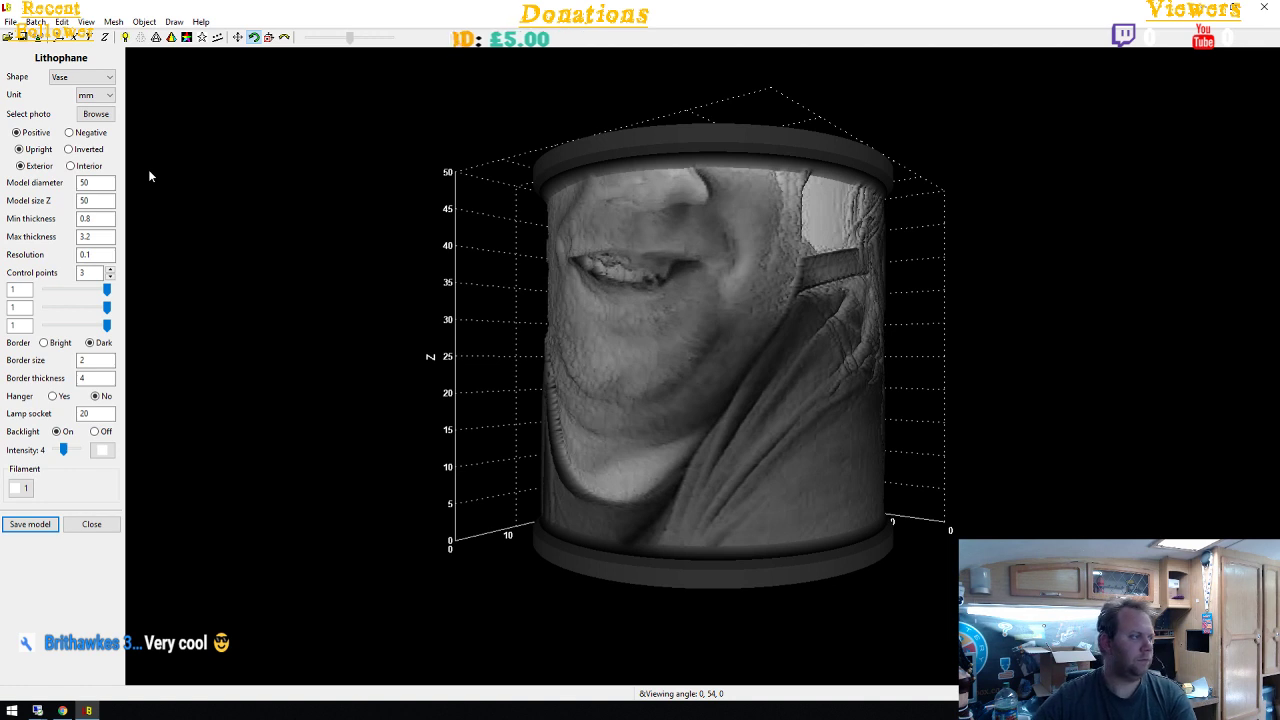
pyautogui.doubleClick(92, 254)
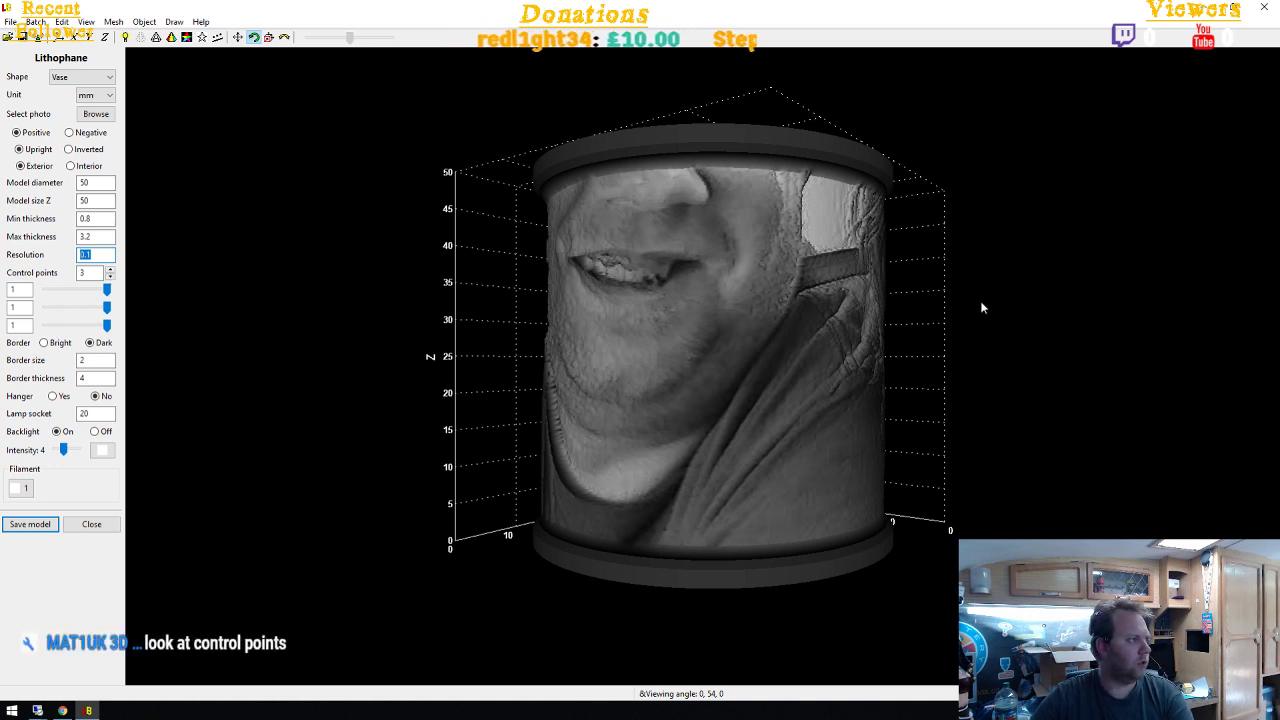
pyautogui.click(110, 269)
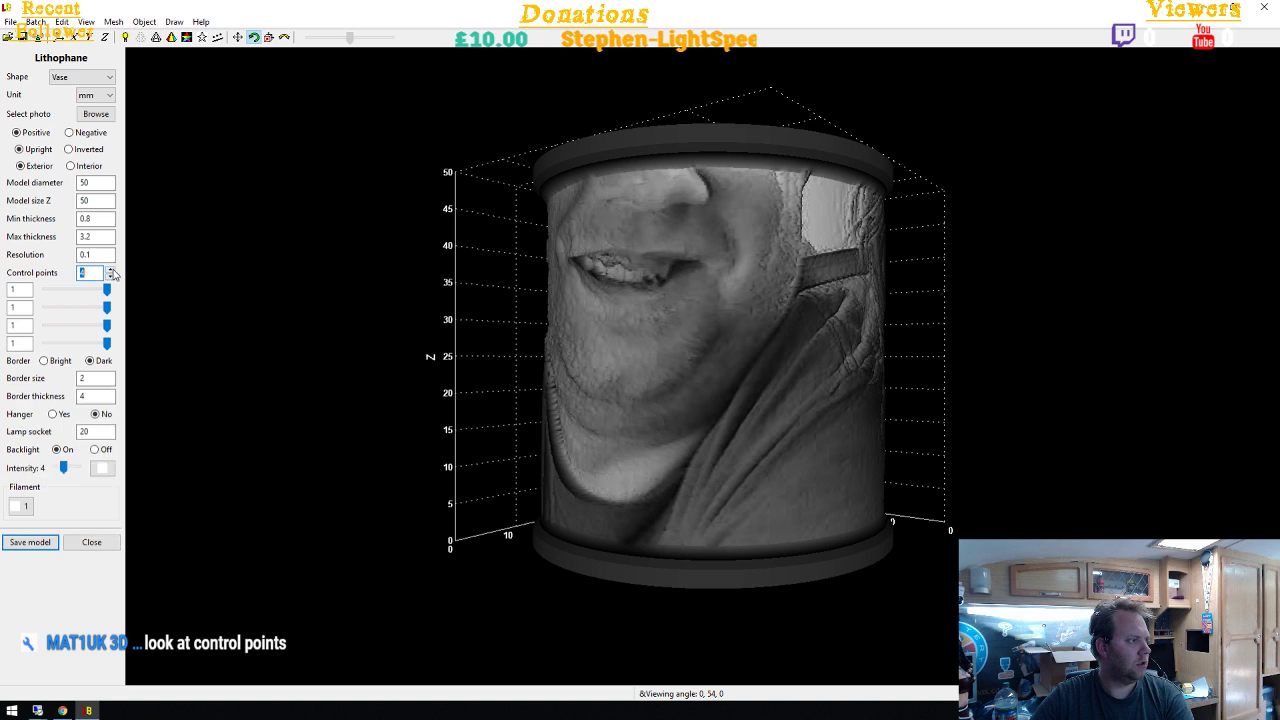
pyautogui.click(110, 269)
# Shape the vase with its first, third and fifth control points at 0.27, 0.71 and 0.57, and make the border bright
pyautogui.moveTo(108, 289); pyautogui.dragTo(73, 329)
pyautogui.moveTo(372, 453); pyautogui.dragTo(575, 491)
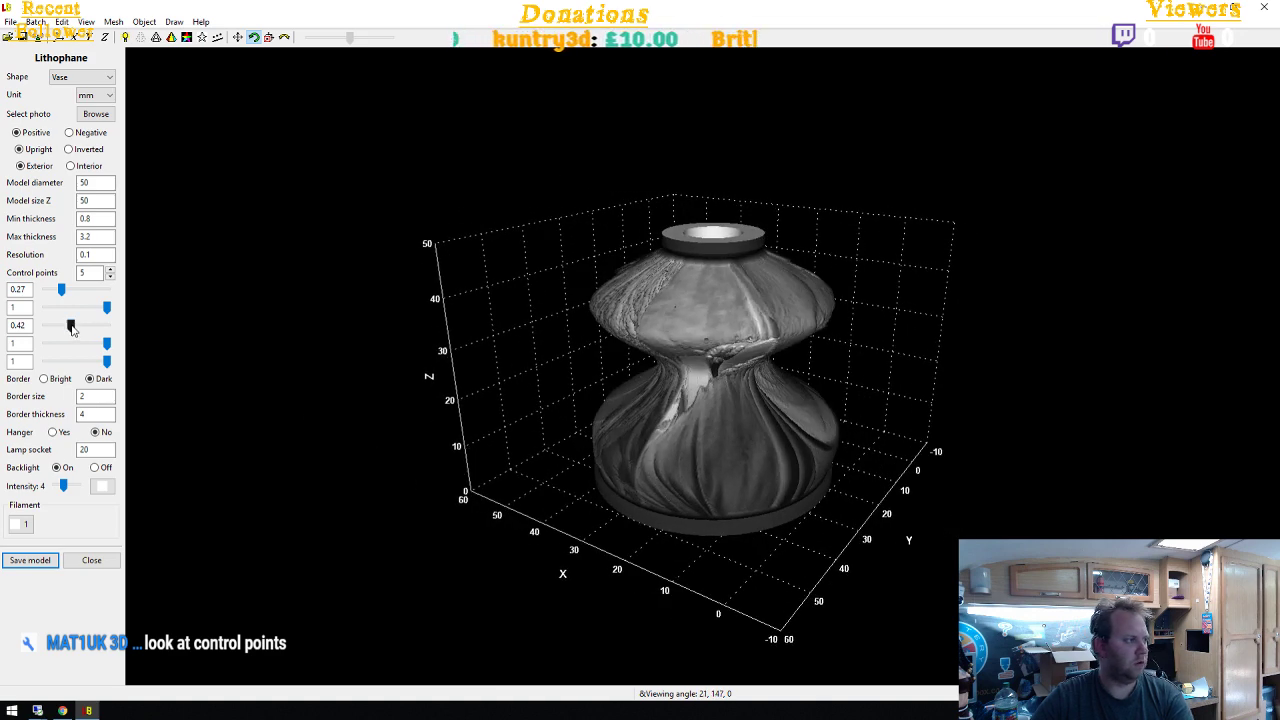
pyautogui.moveTo(70, 325); pyautogui.dragTo(80, 361)
pyautogui.click(44, 380)
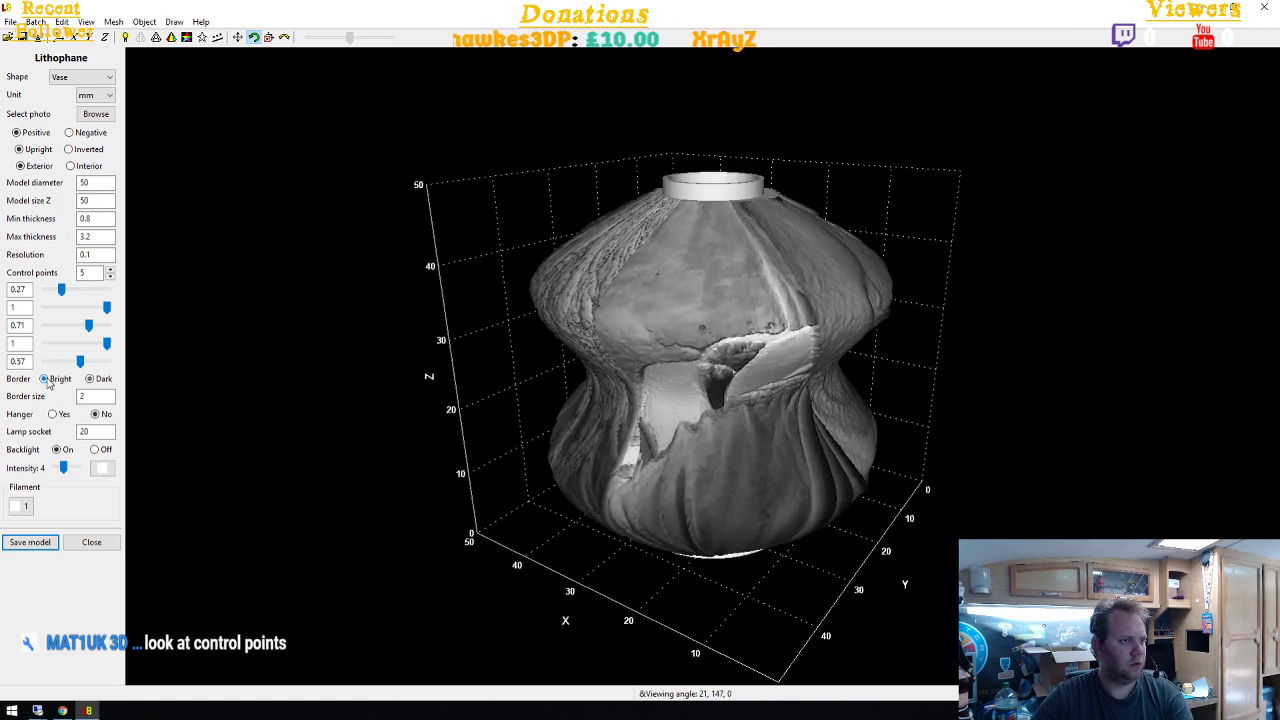
pyautogui.moveTo(352, 497); pyautogui.dragTo(590, 568)
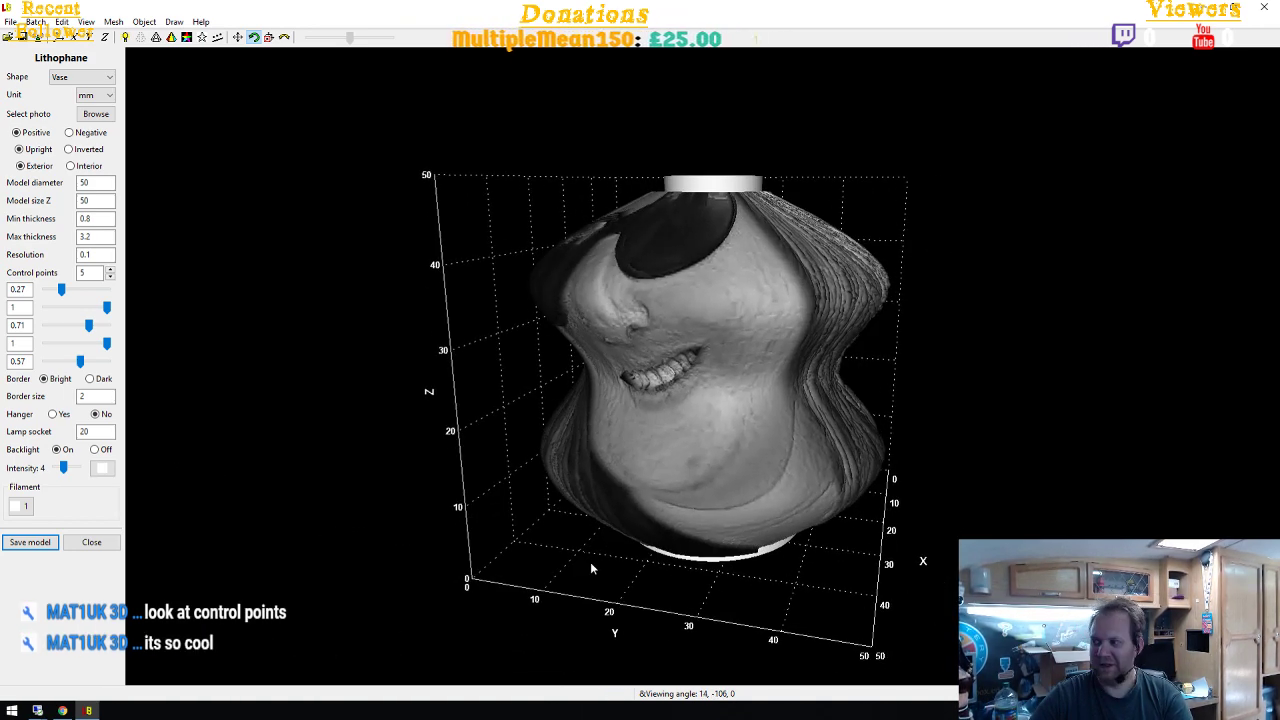
# Preview the vase with backlight intensity 9 and with the backlight off, restoring intensity 4 with the backlight on
pyautogui.click(93, 477)
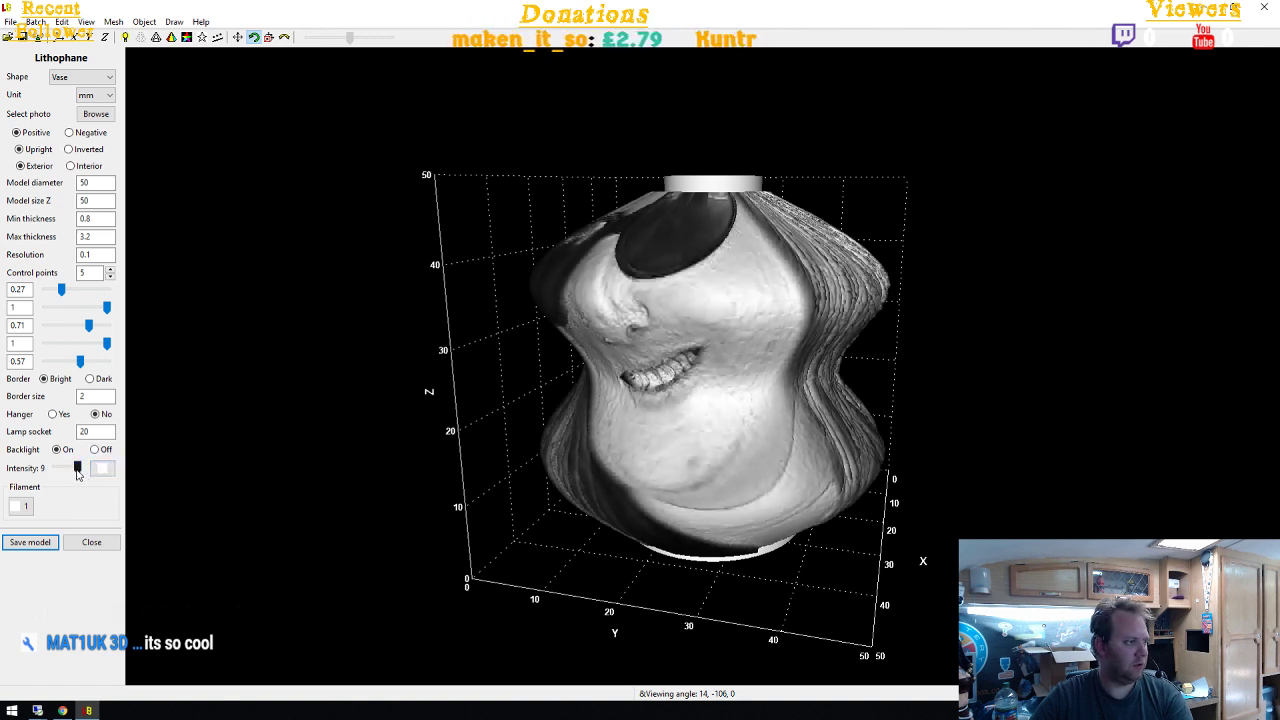
pyautogui.moveTo(70, 477); pyautogui.dragTo(61, 479)
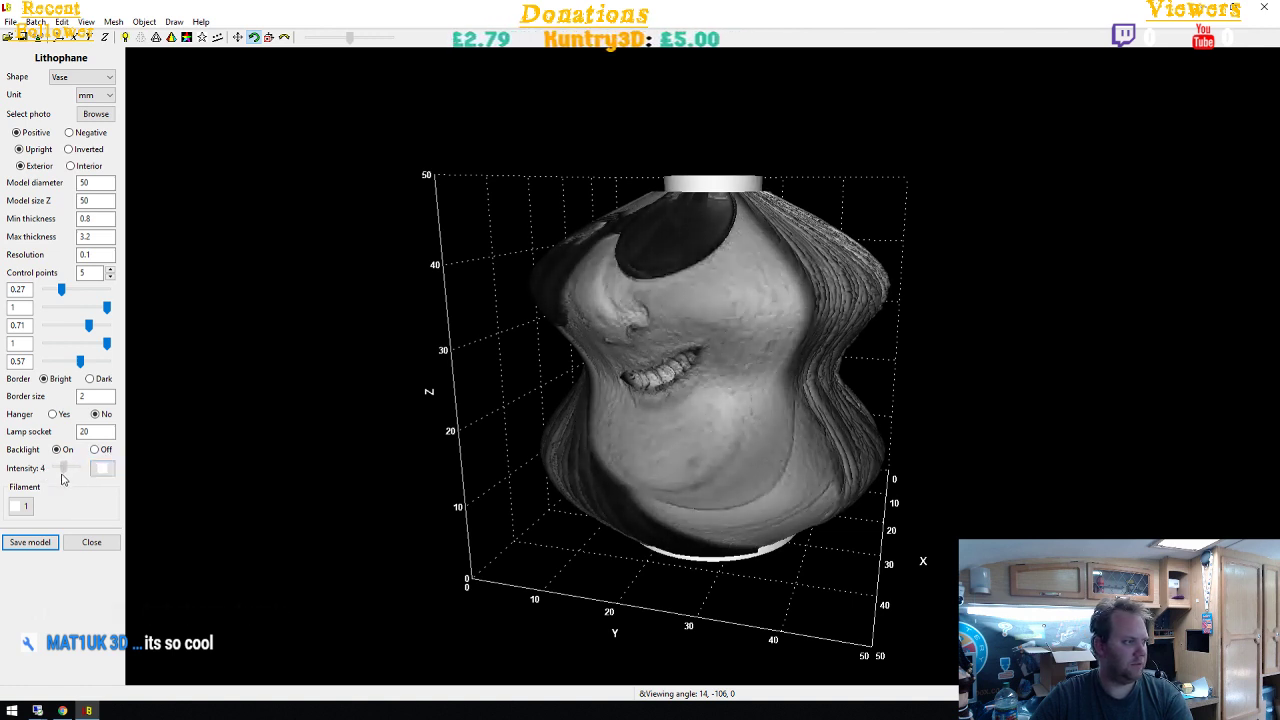
pyautogui.click(108, 451)
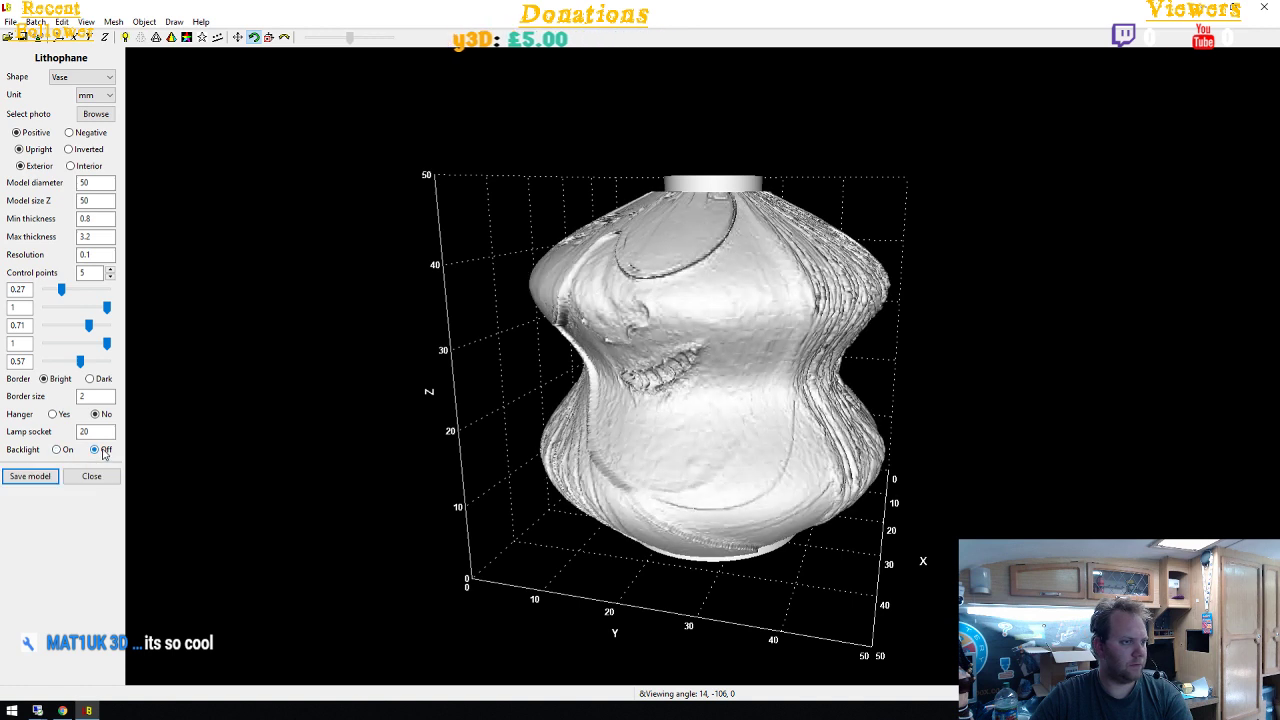
pyautogui.click(64, 451)
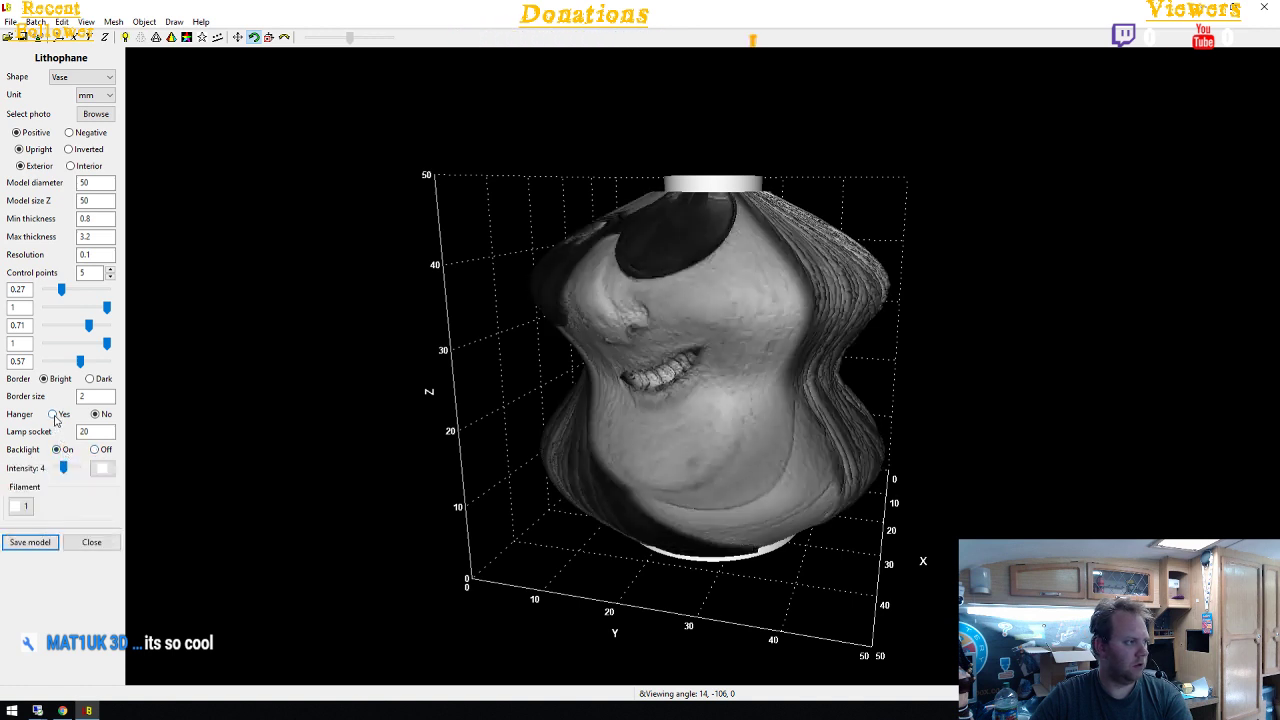
# Add a hanger to the vase lithophane and view the rings at its neck
pyautogui.click(55, 416)
pyautogui.moveTo(415, 423); pyautogui.dragTo(591, 334)
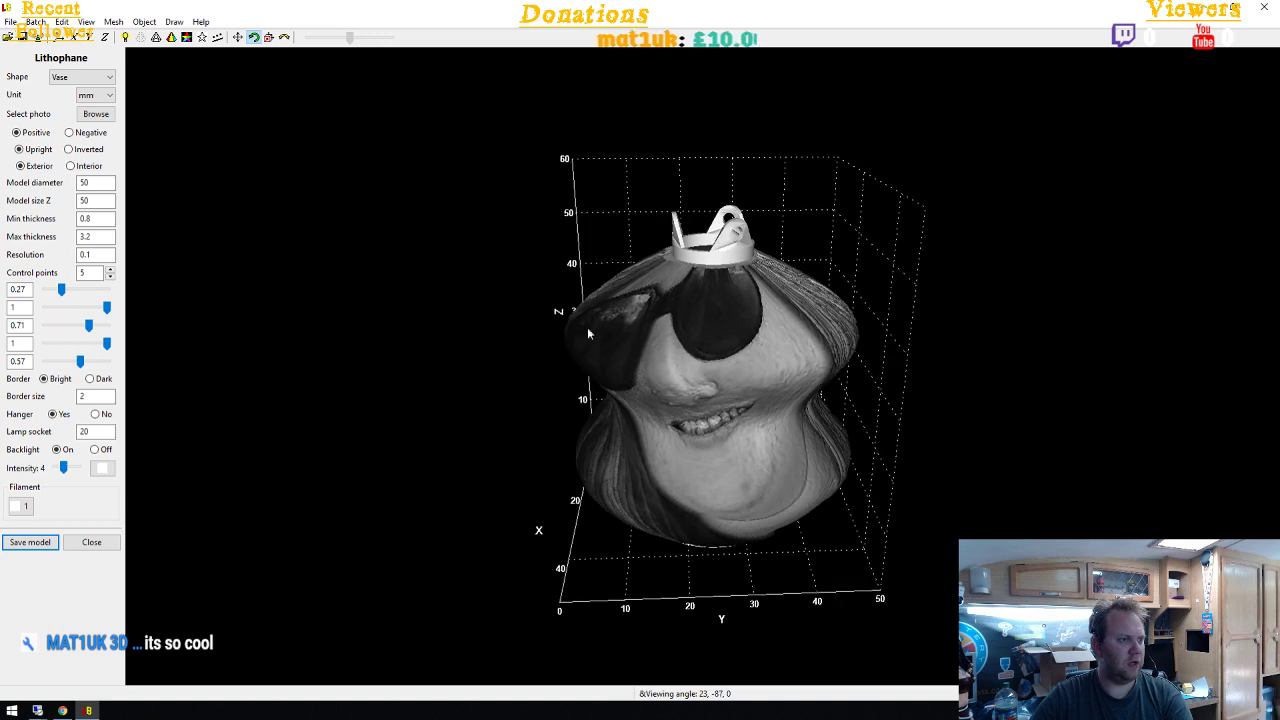
# Change the lithophane shape to Flat, inspect its slanted panel, and open the model save dialog without saving
pyautogui.click(102, 81)
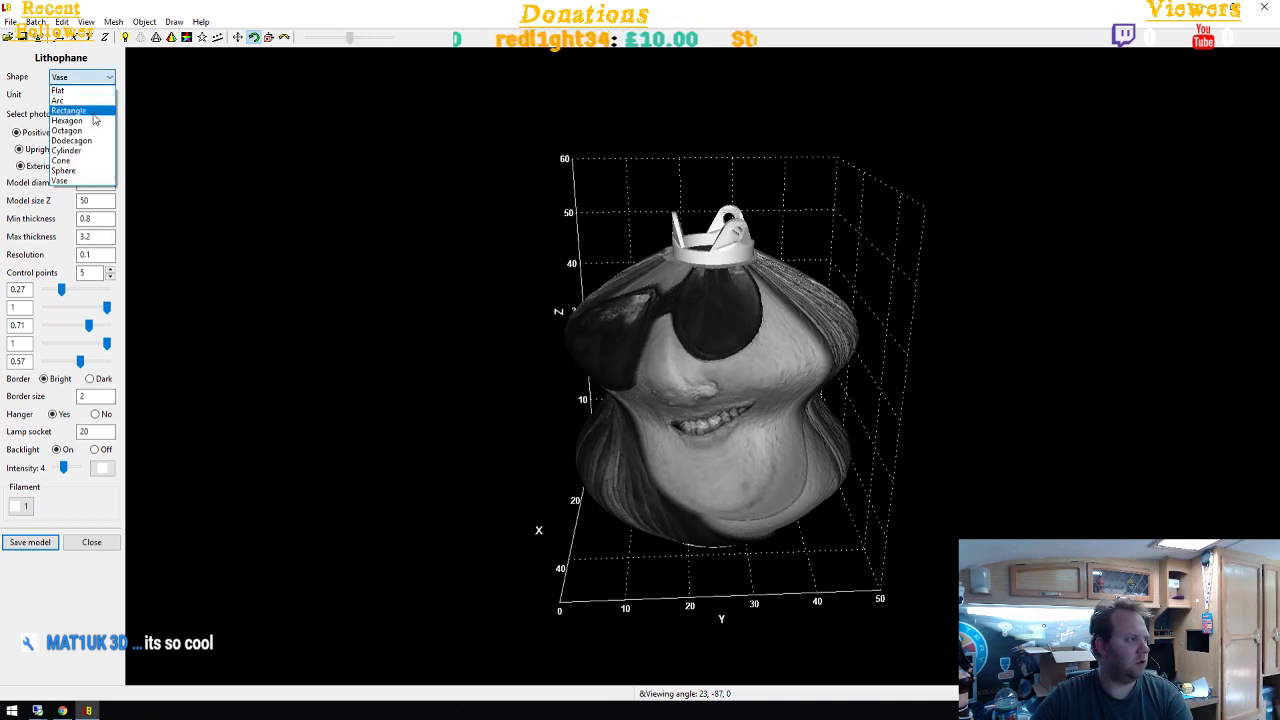
pyautogui.click(96, 92)
pyautogui.moveTo(343, 309); pyautogui.dragTo(734, 296)
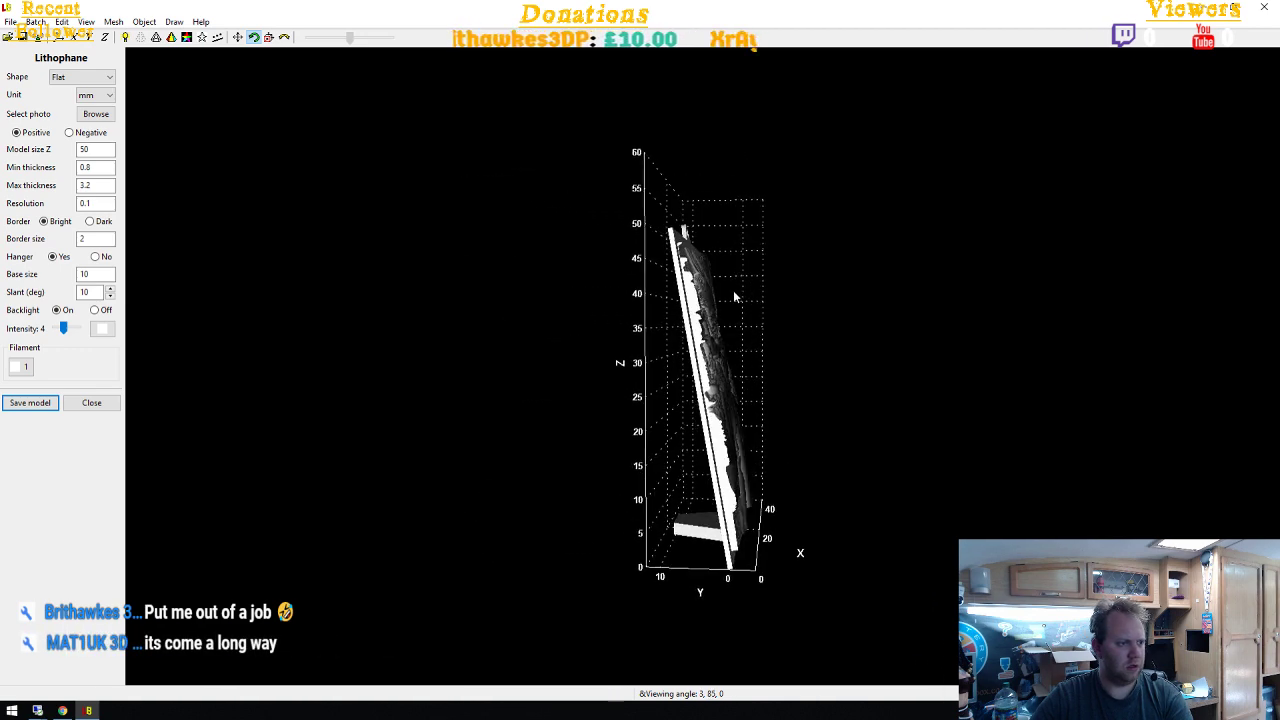
pyautogui.moveTo(712, 260); pyautogui.dragTo(655, 340)
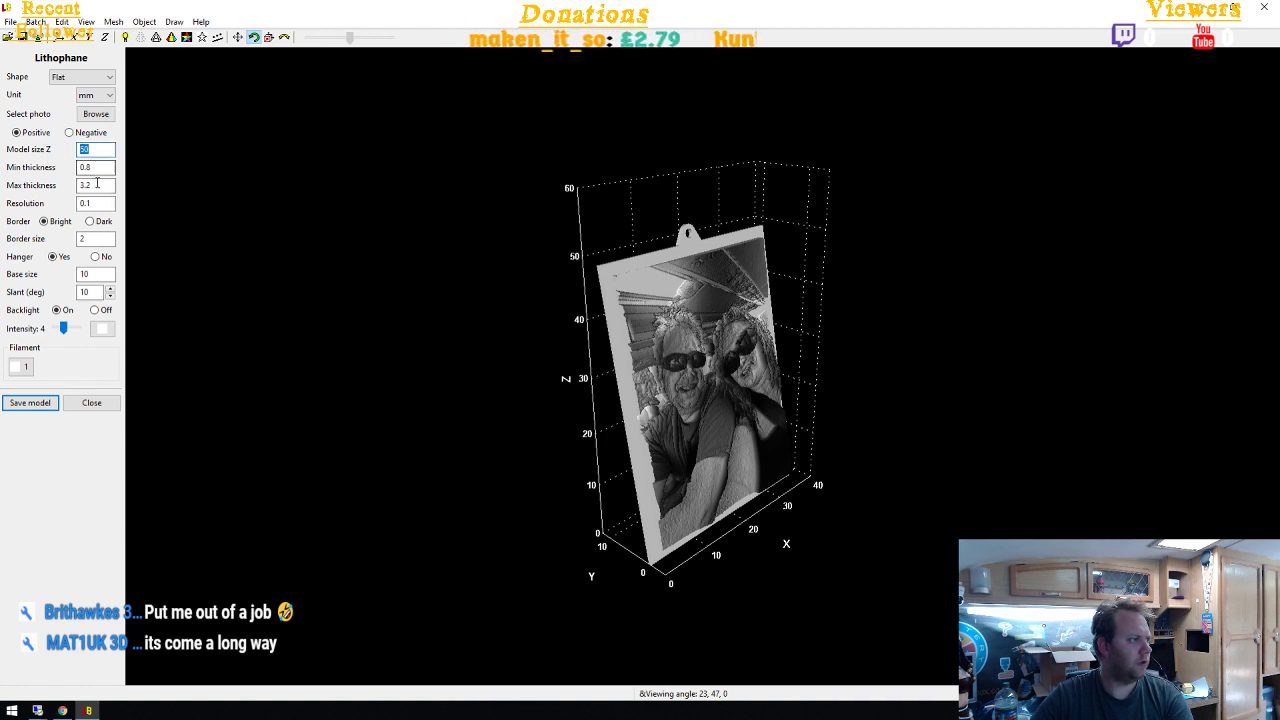
pyautogui.click(30, 402)
pyautogui.click(712, 355)
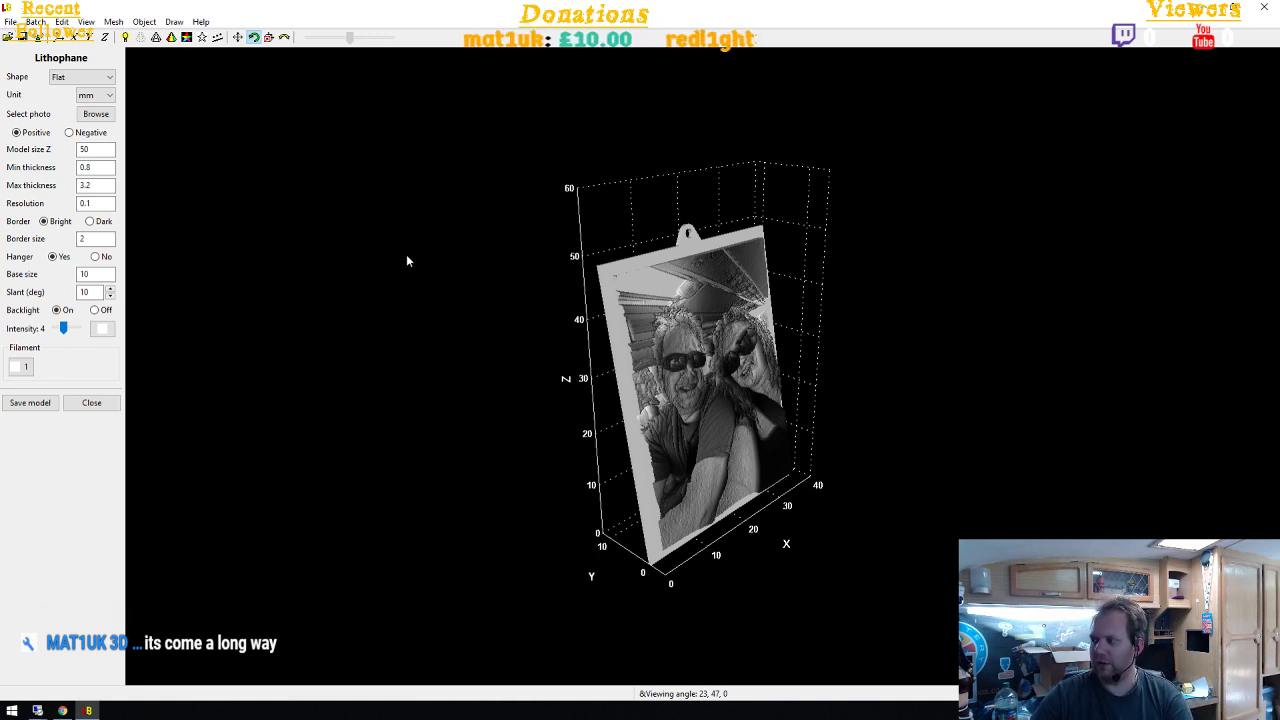
# Change the lithophane shape back to Vase and set the fourth and fifth control points to 0.44 and 0.72
pyautogui.click(82, 77)
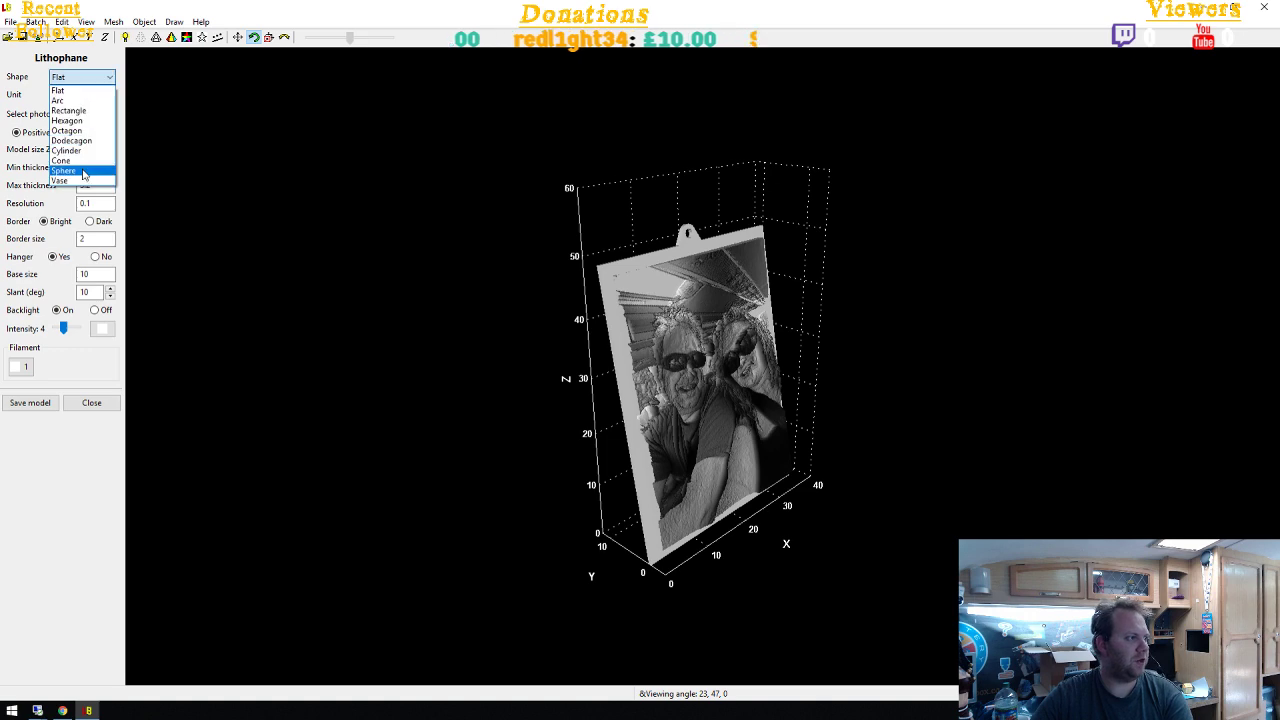
pyautogui.click(70, 177)
pyautogui.moveTo(500, 460); pyautogui.dragTo(500, 390)
pyautogui.moveTo(107, 344); pyautogui.dragTo(89, 366)
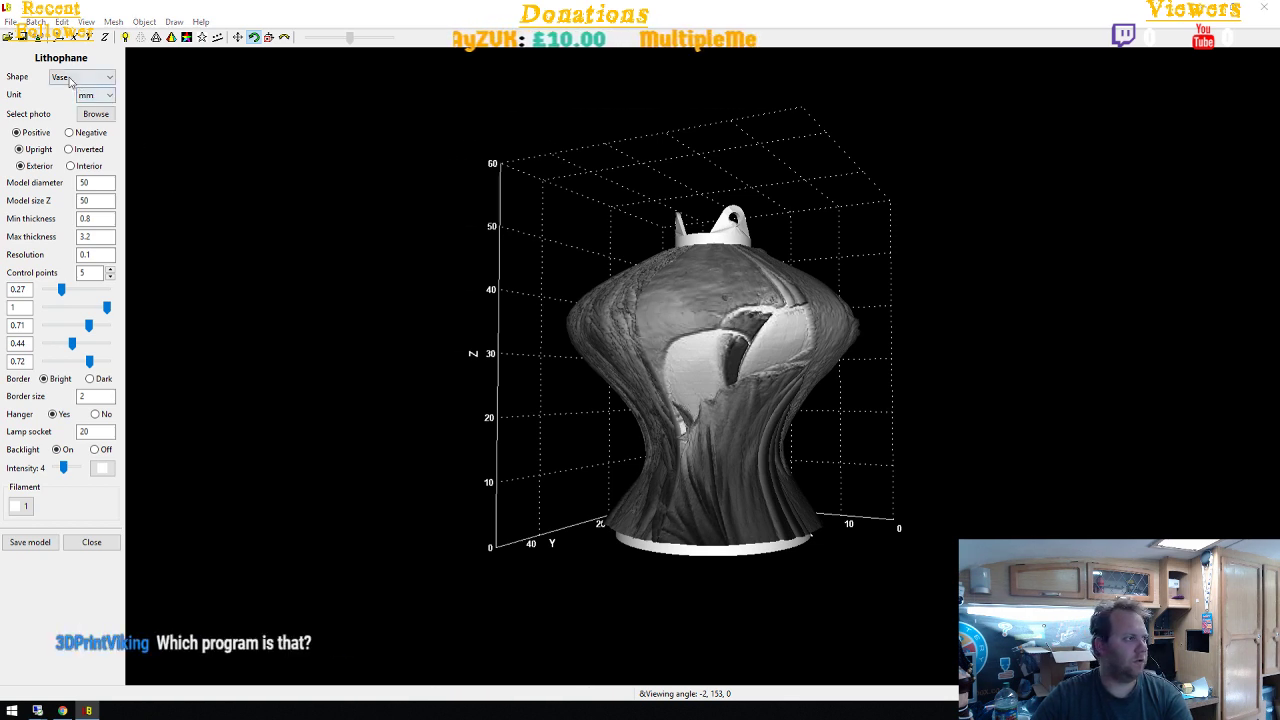
# Close the current lithophane settings and start creating a new lithophane
pyautogui.click(9, 23)
pyautogui.click(10, 22)
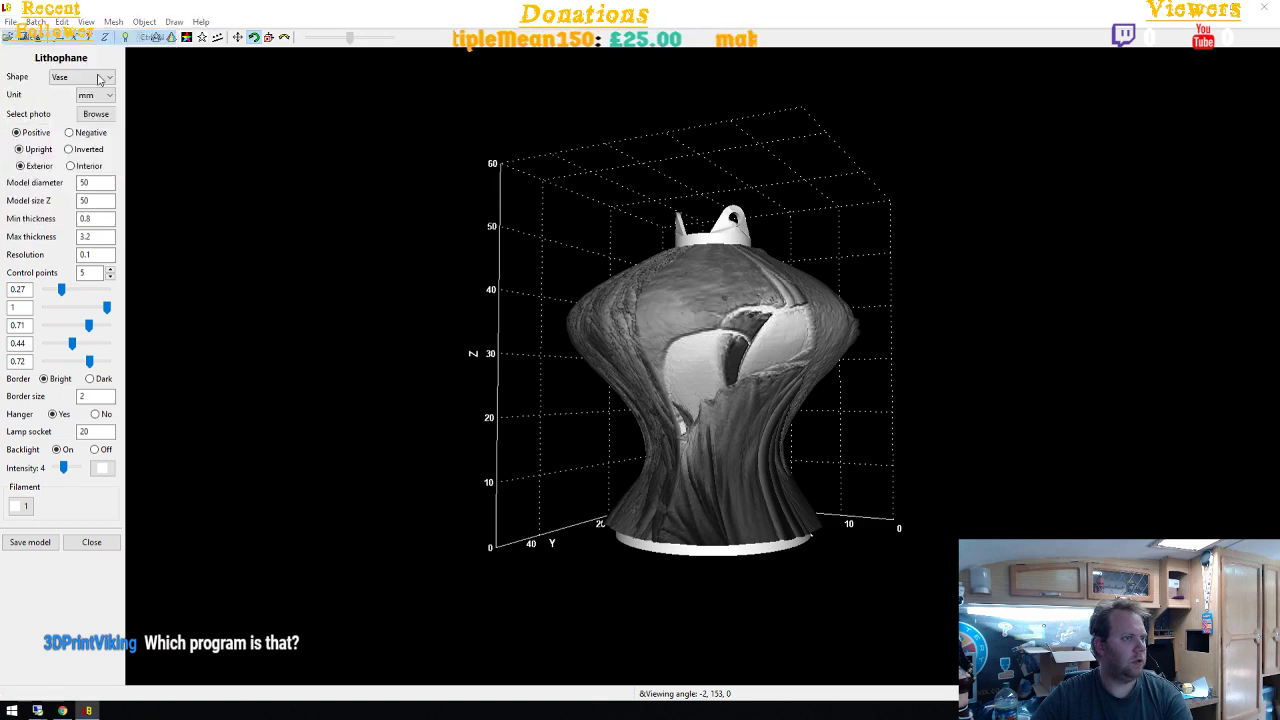
pyautogui.click(1263, 12)
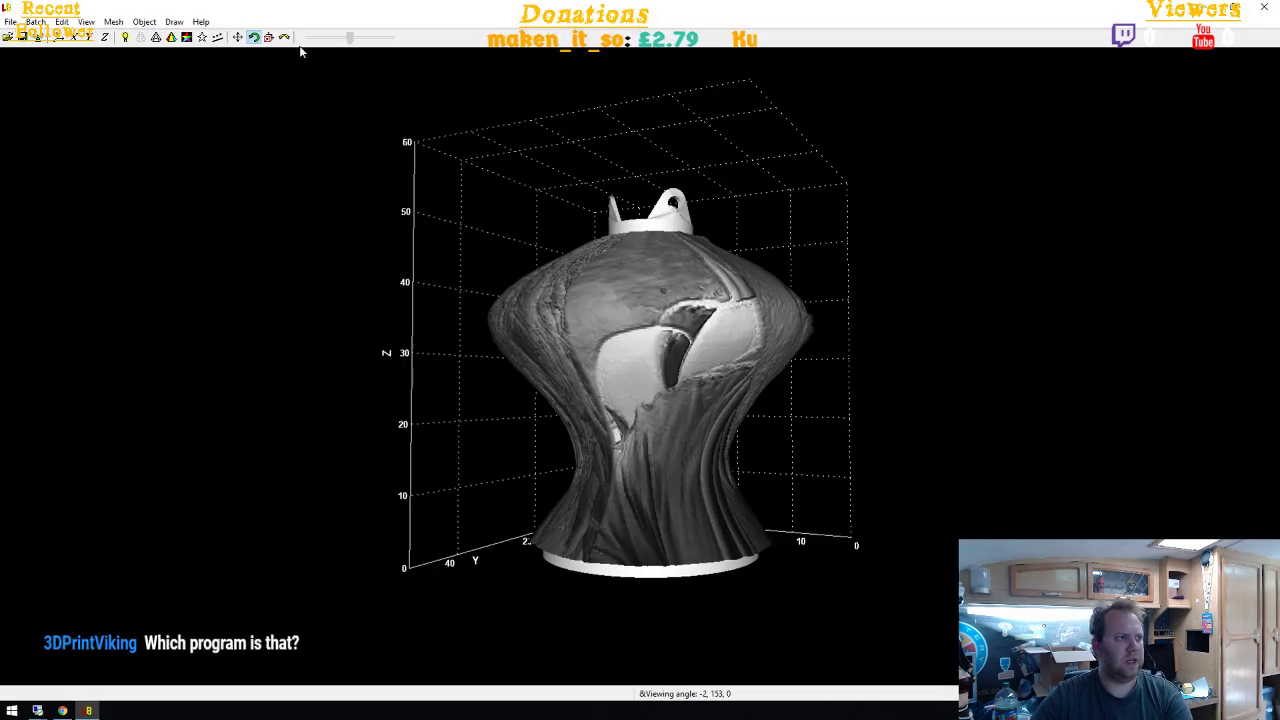
pyautogui.click(7, 37)
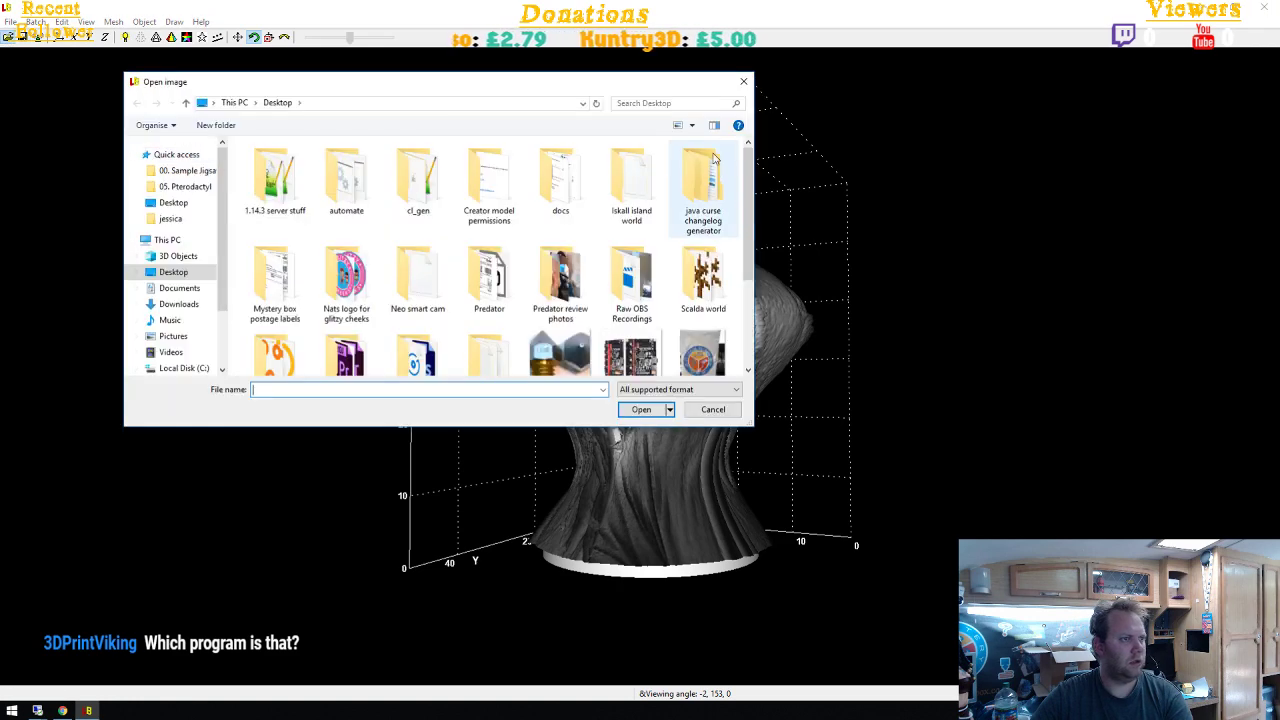
pyautogui.press('Escape')
pyautogui.click(7, 23)
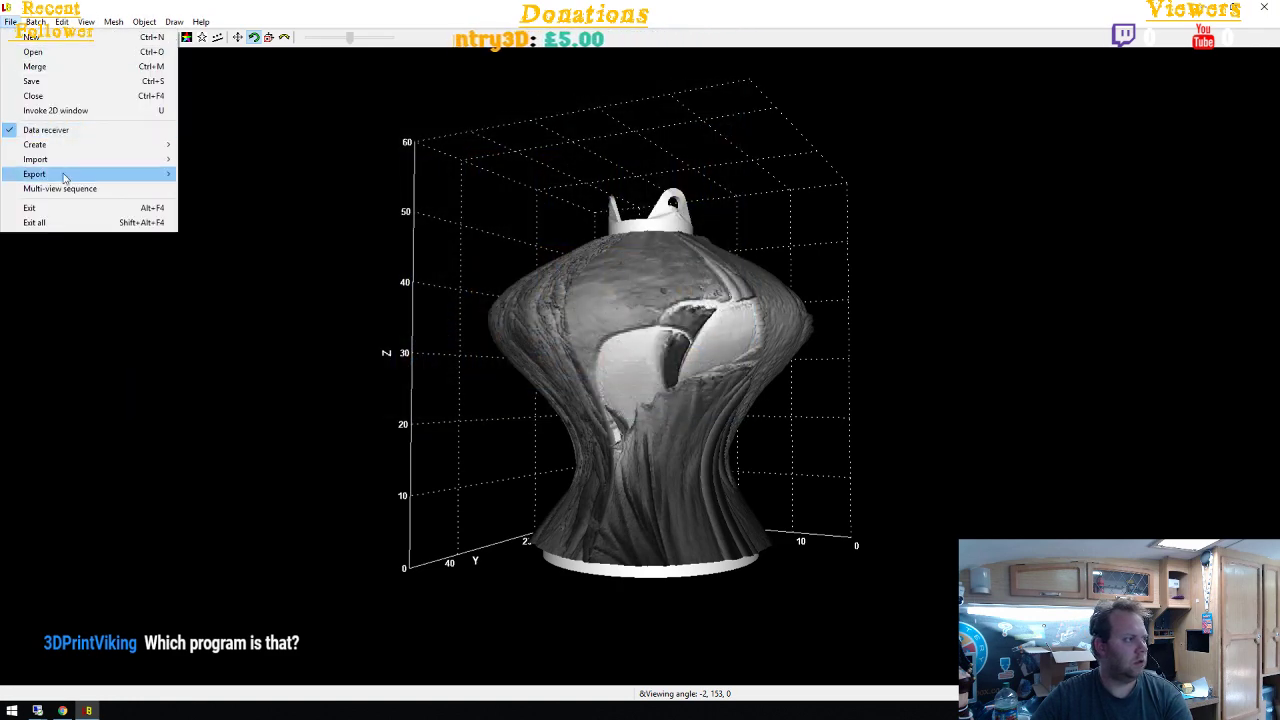
pyautogui.moveTo(125, 152)
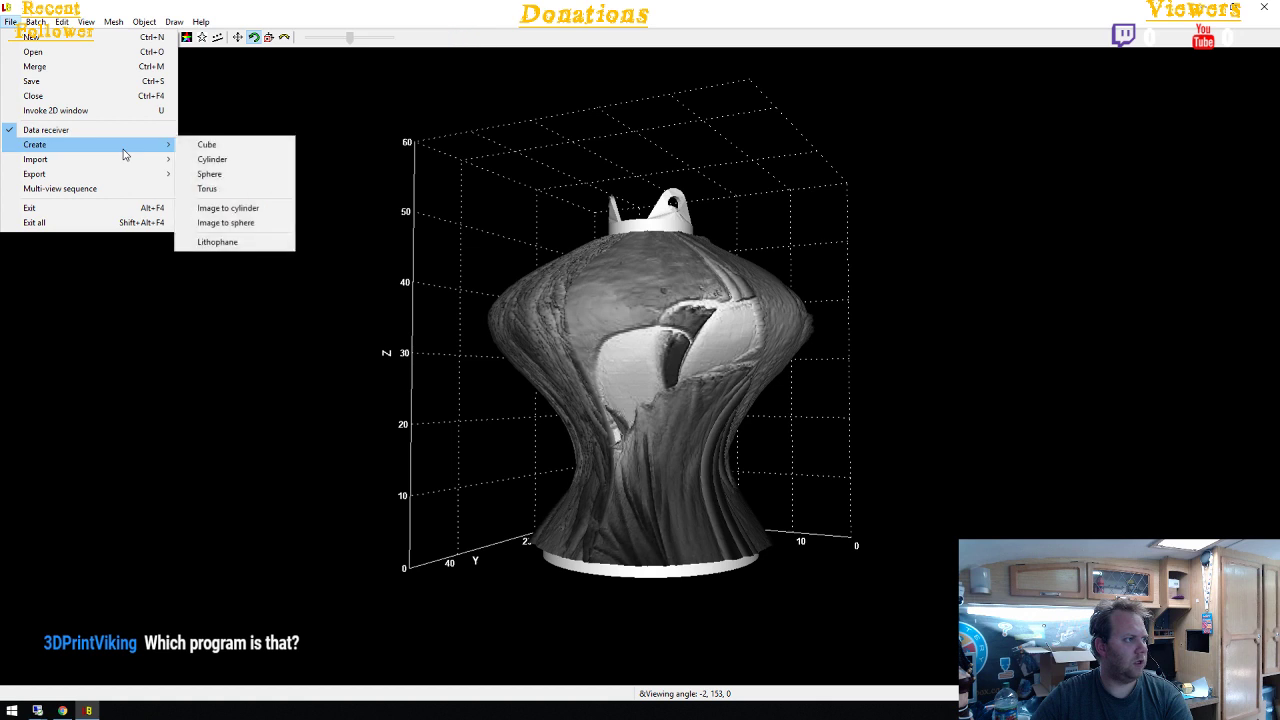
pyautogui.click(254, 244)
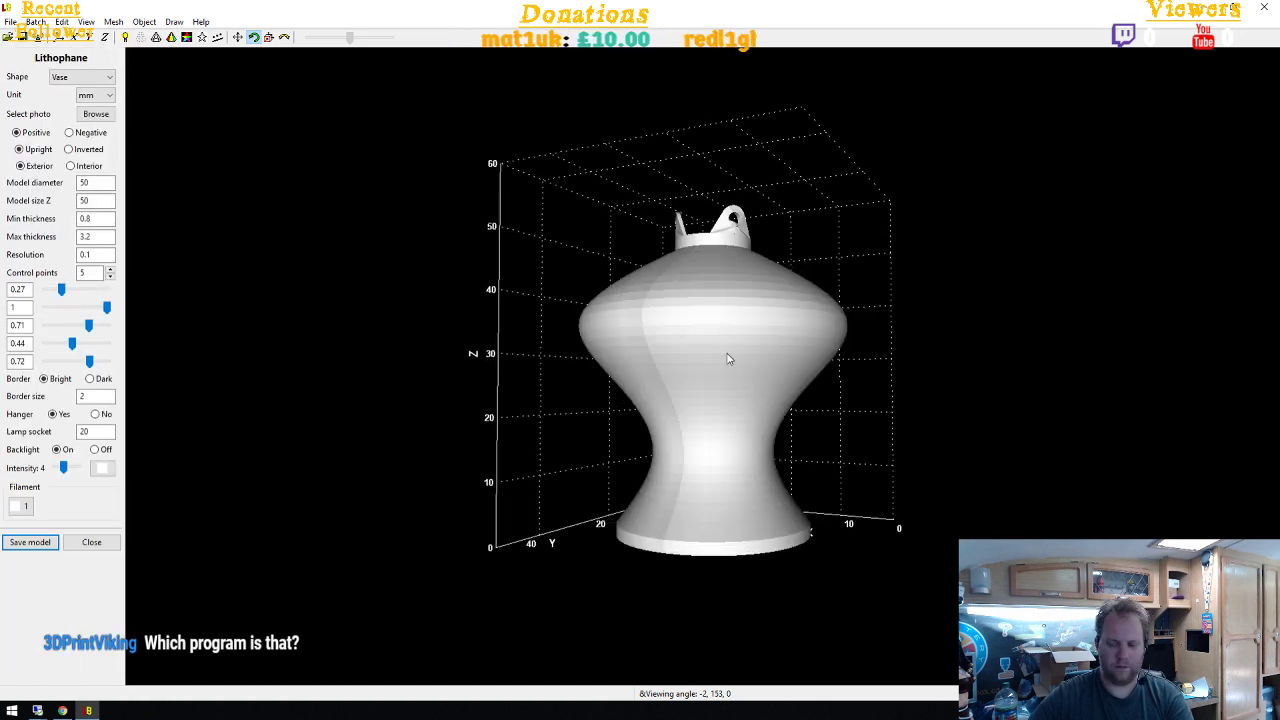
# Change the lithophane shape from Vase to Flat and view the slanted panel from the side
pyautogui.moveTo(577, 406); pyautogui.dragTo(635, 485)
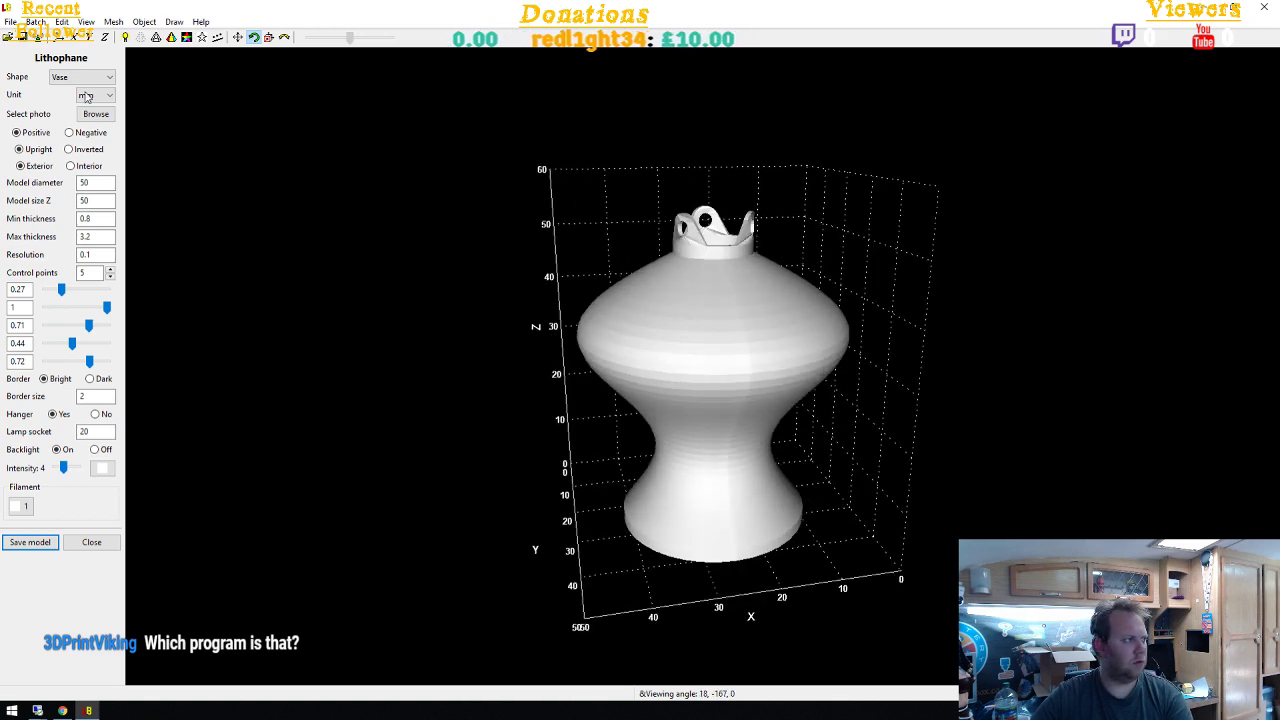
pyautogui.click(95, 77)
pyautogui.click(65, 88)
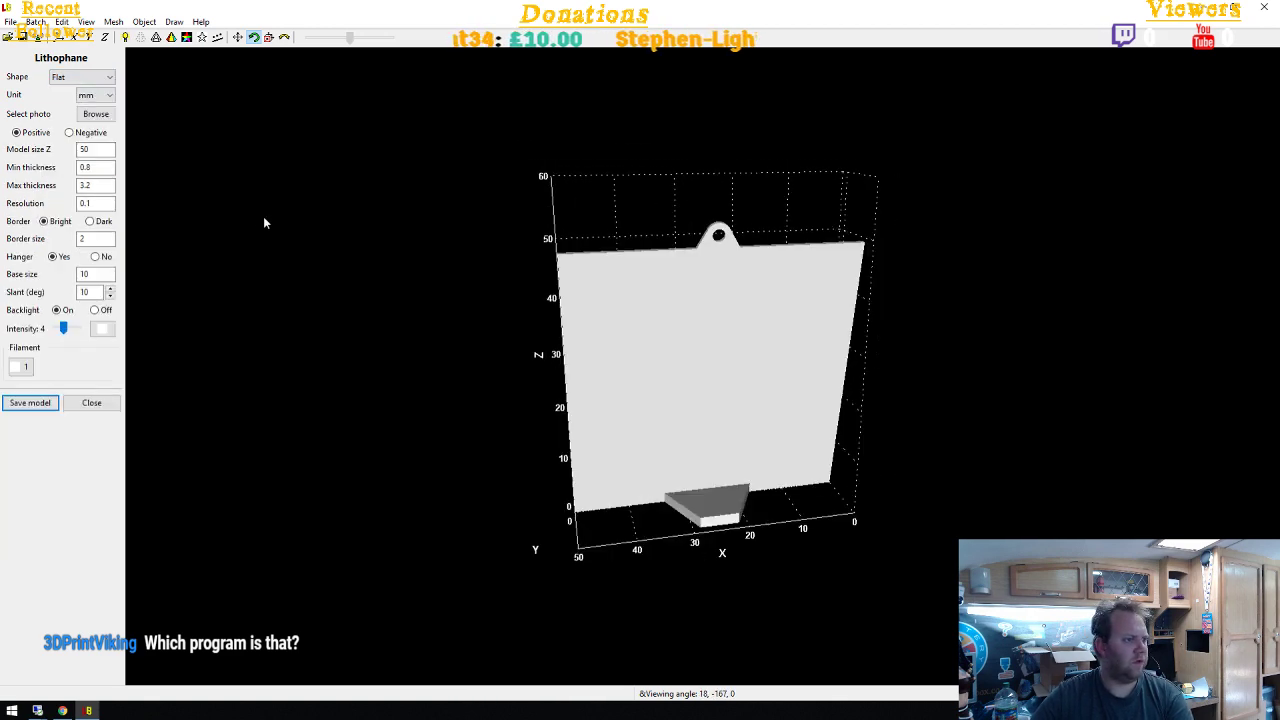
pyautogui.moveTo(264, 223); pyautogui.dragTo(150, 252)
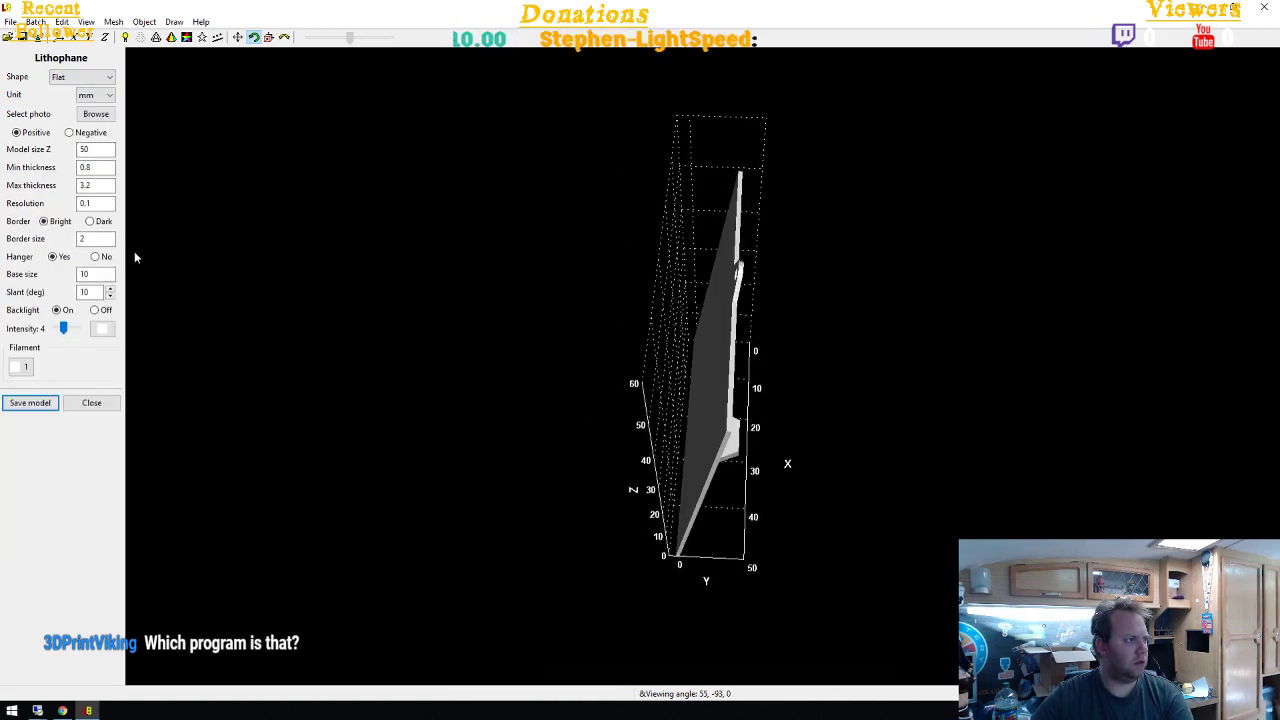
# Start selecting a photo for the lithophane and browse to 11. Free Models > Arte Creator > Voodoo Bree > My photos > After Painting
pyautogui.click(92, 116)
pyautogui.click(185, 357)
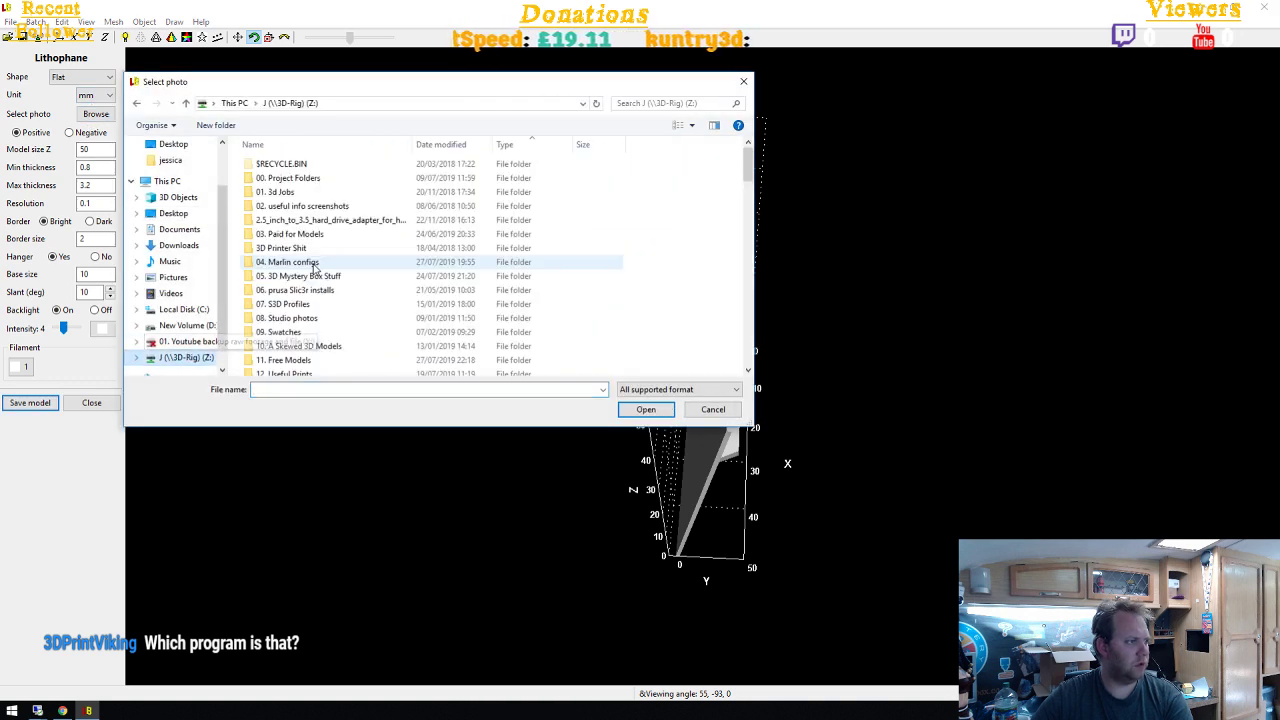
pyautogui.scroll(-1, 290, 340)
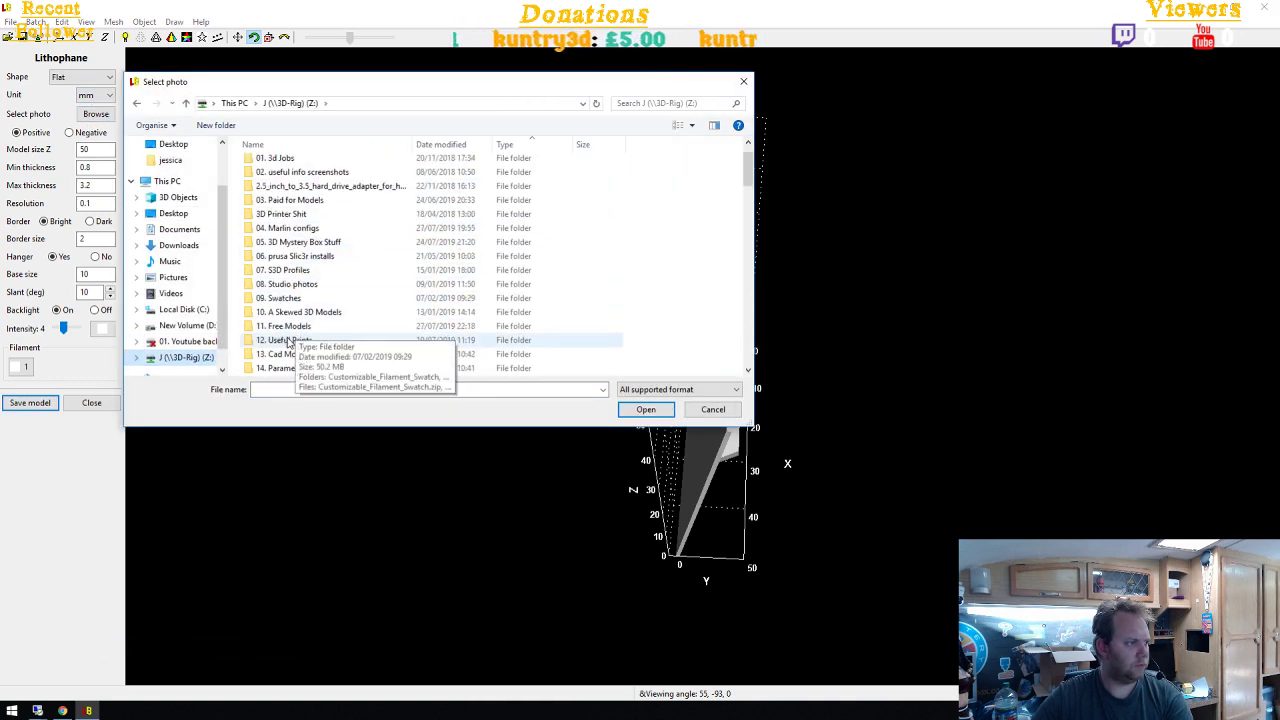
pyautogui.doubleClick(292, 327)
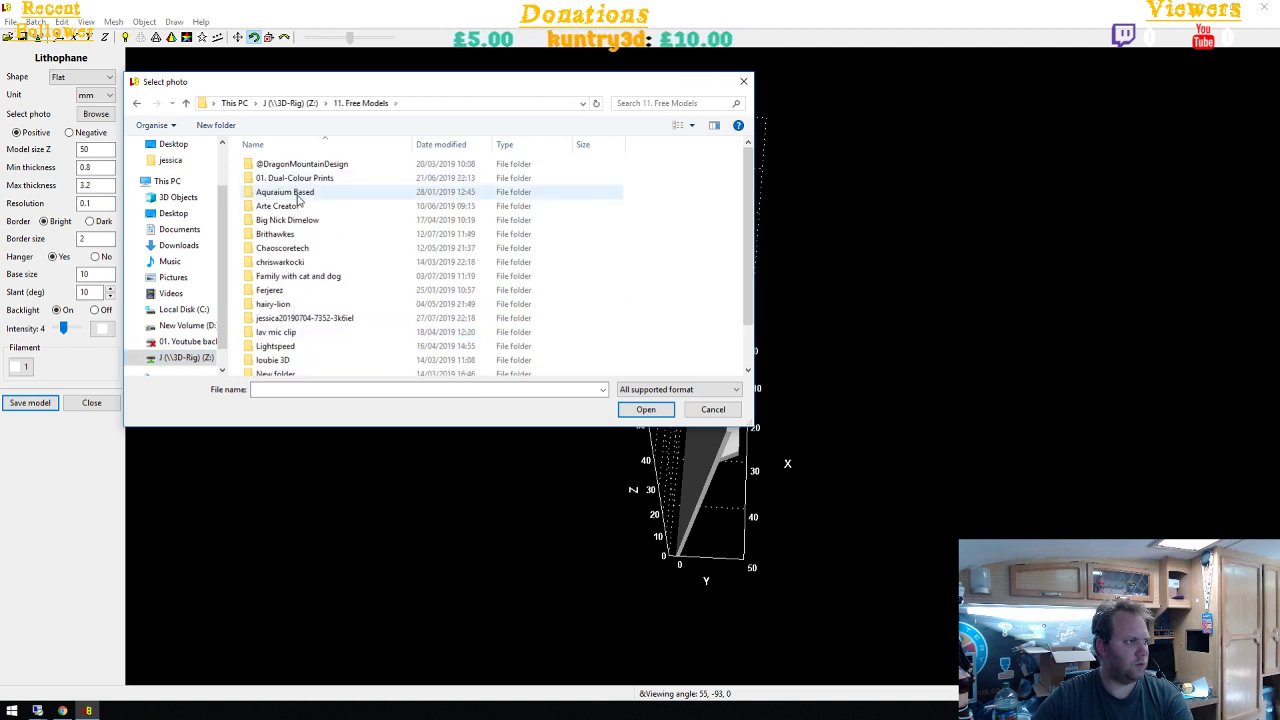
pyautogui.doubleClick(297, 207)
pyautogui.doubleClick(290, 192)
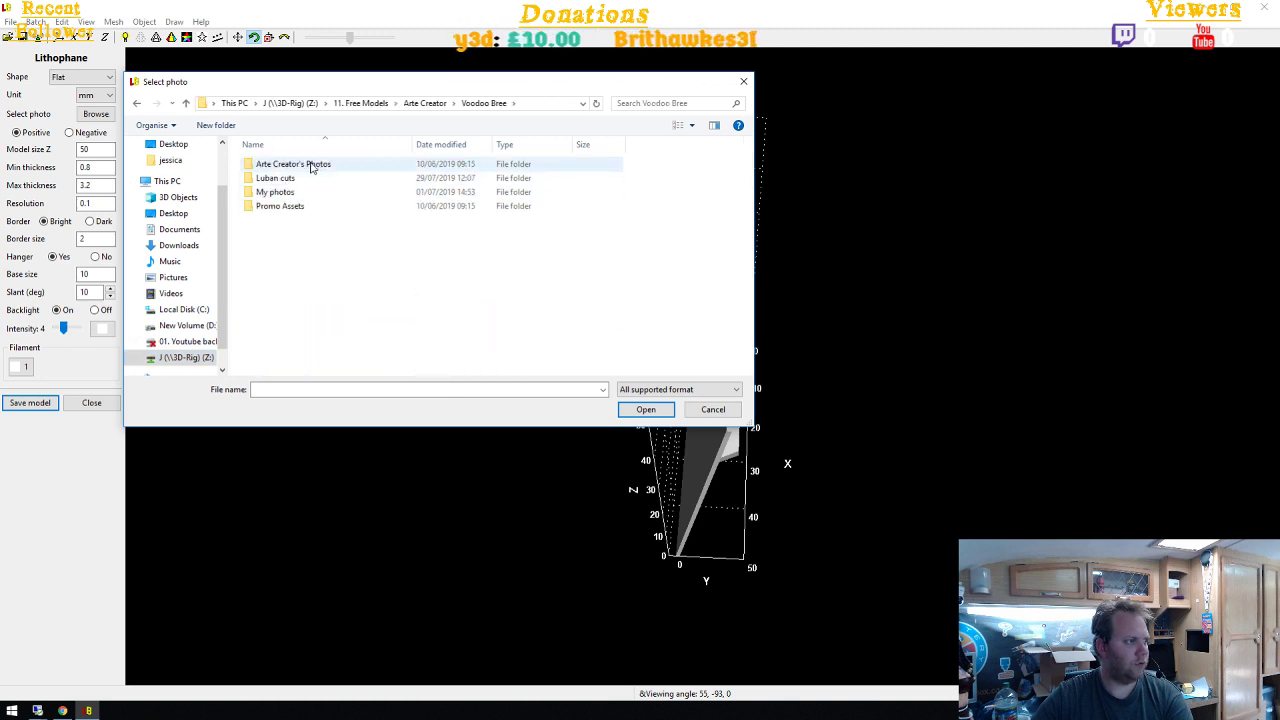
pyautogui.doubleClick(290, 195)
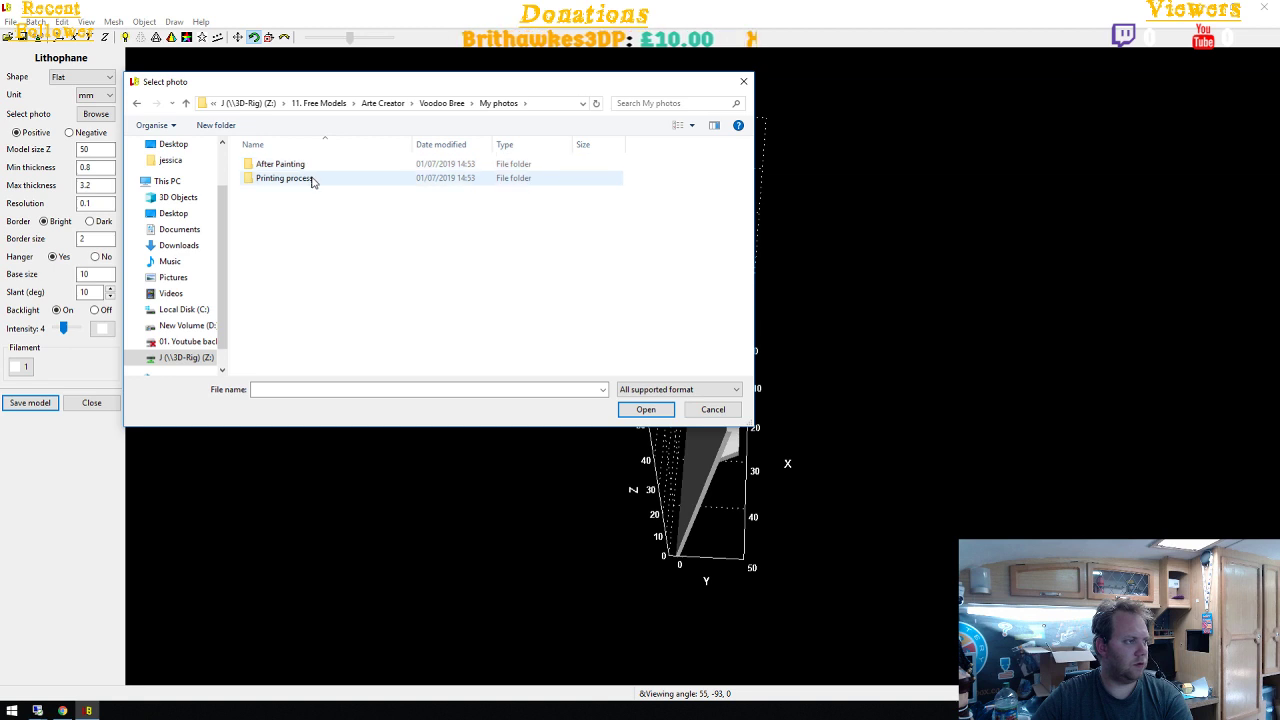
pyautogui.doubleClick(314, 166)
# Load a photo of the painted figure from the After Painting folder and inspect its relief on the flat panel
pyautogui.click(322, 221)
pyautogui.moveTo(324, 235); pyautogui.dragTo(320, 269)
pyautogui.click(646, 409)
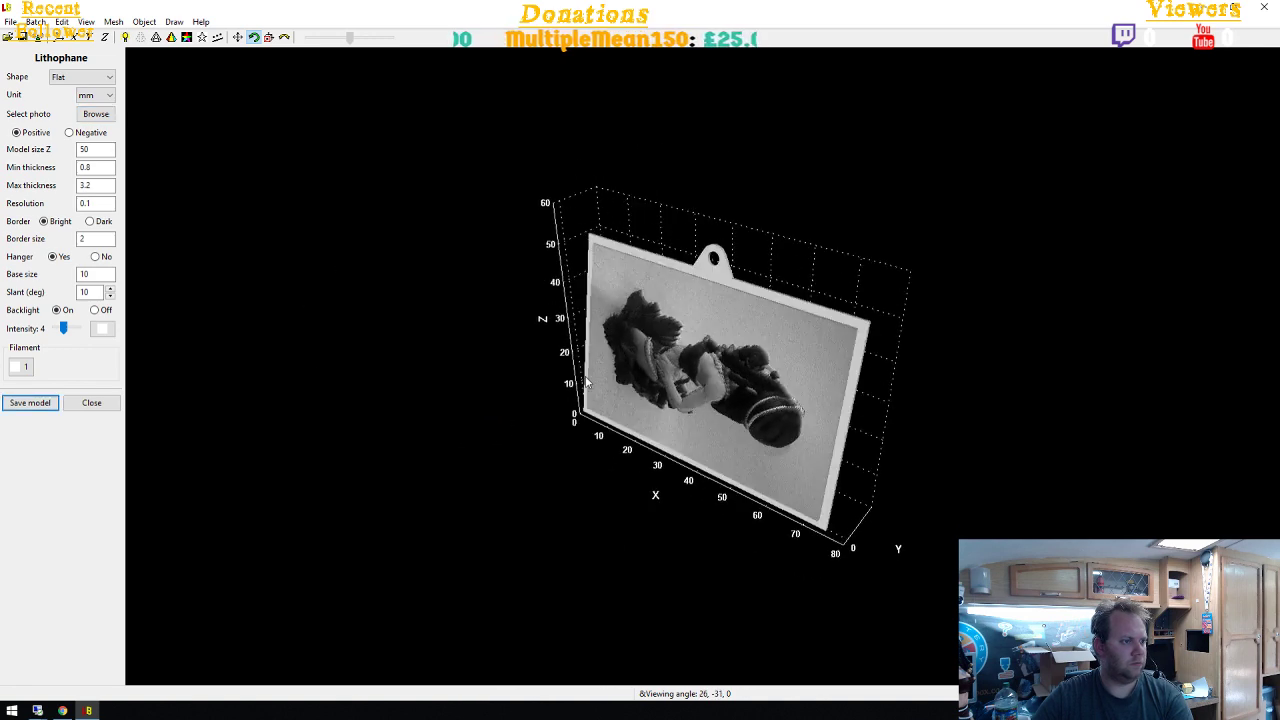
pyautogui.moveTo(587, 383); pyautogui.dragTo(779, 405)
# Change the lithophane shape to Hexagon and view the photo panels around its sides
pyautogui.click(88, 77)
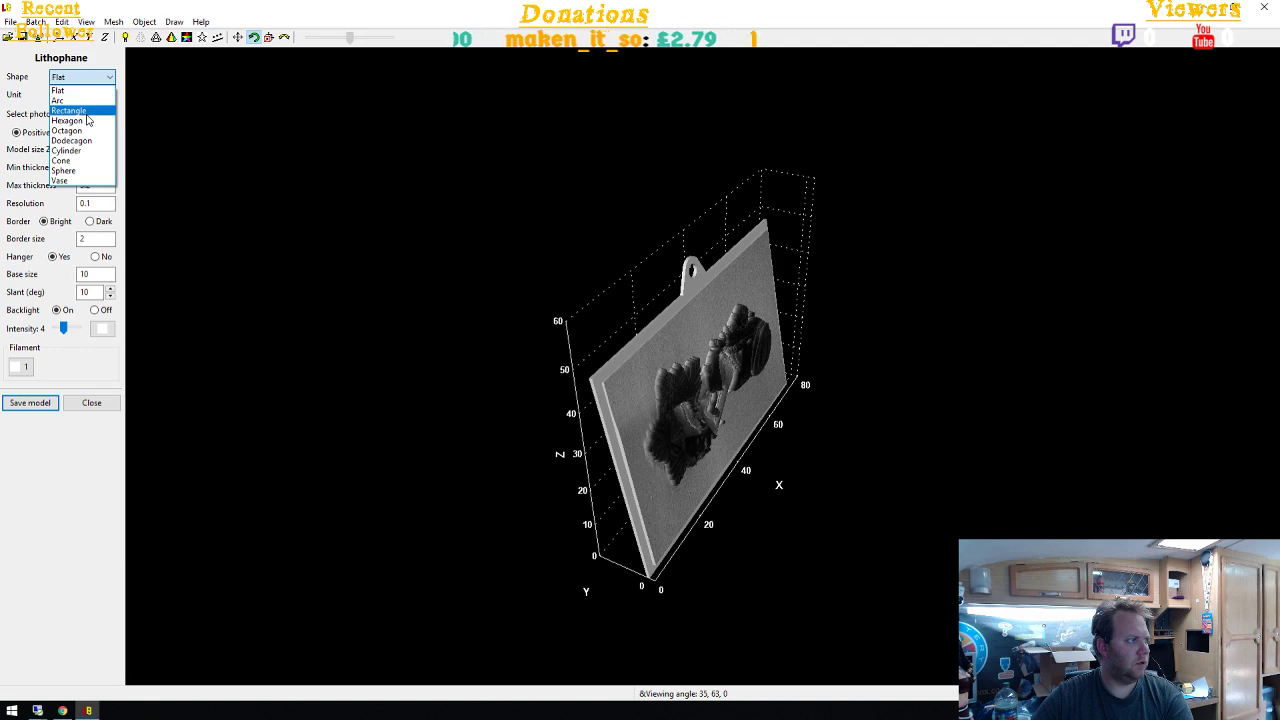
pyautogui.click(88, 120)
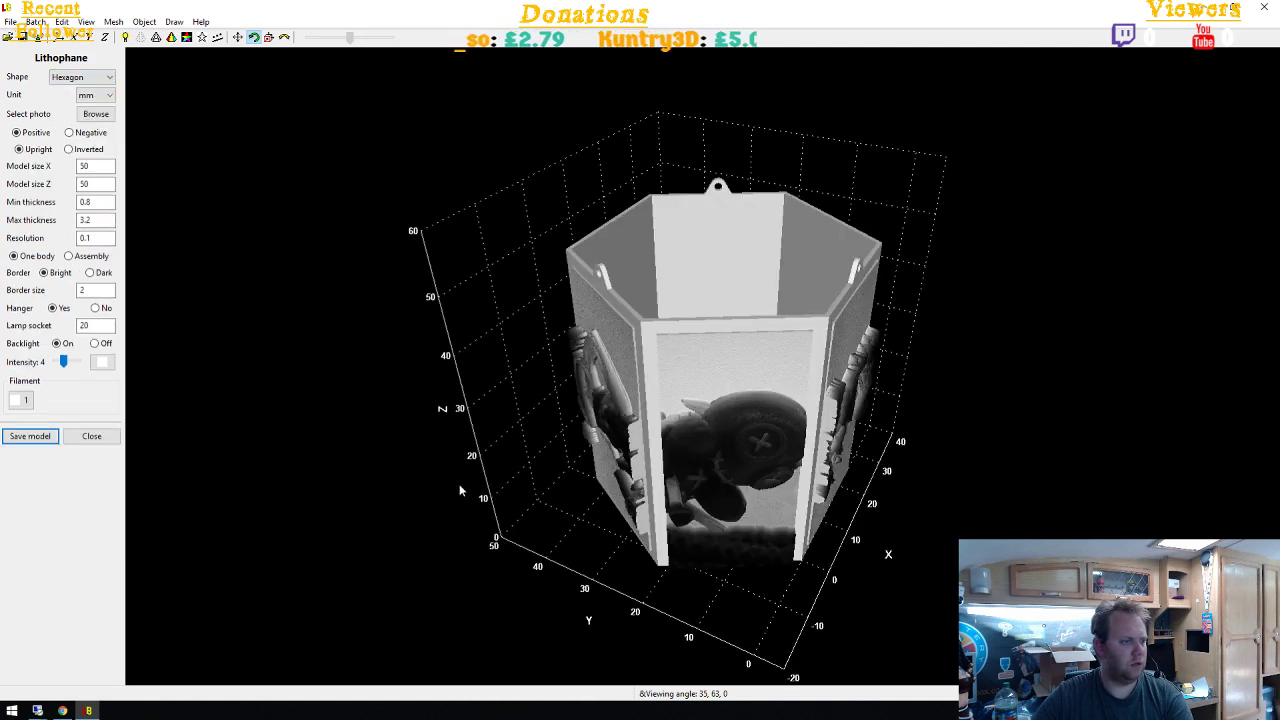
pyautogui.moveTo(500, 537); pyautogui.dragTo(913, 469)
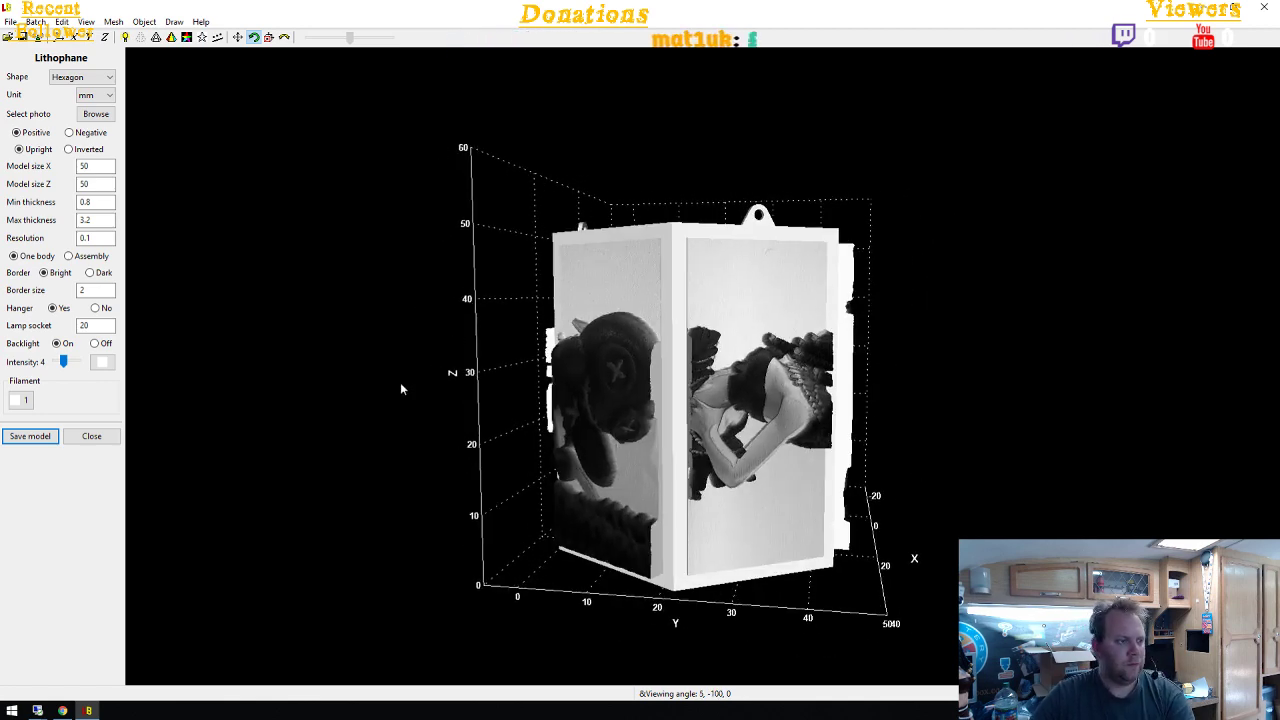
# Try the Inverted photo orientation on the hexagon, switch back to Upright, and view the other sides
pyautogui.click(68, 150)
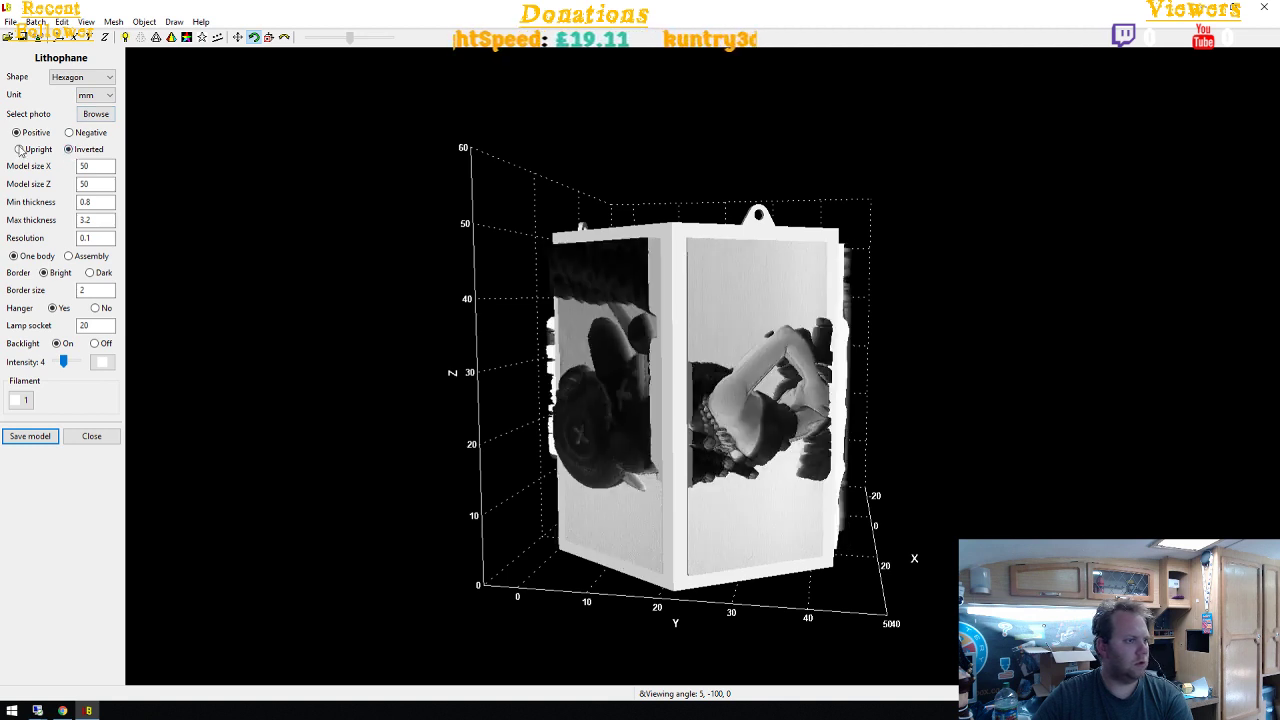
pyautogui.click(19, 149)
pyautogui.moveTo(400, 360); pyautogui.dragTo(1040, 346)
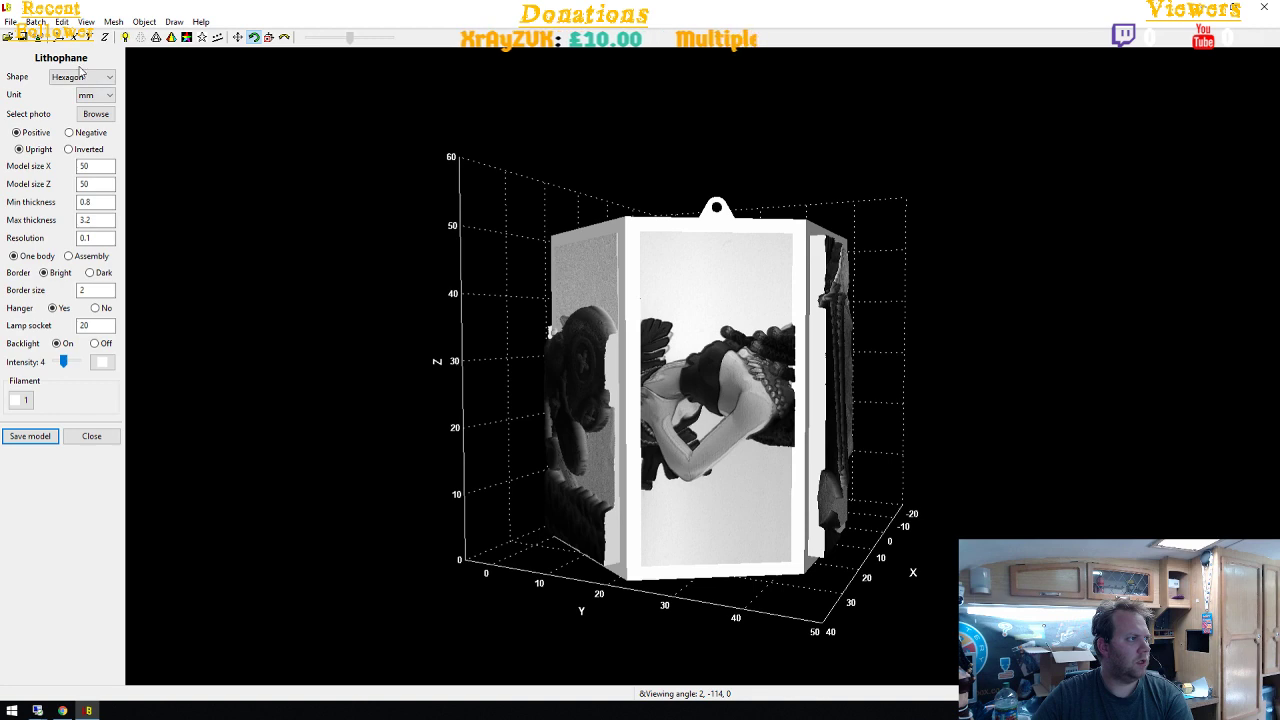
# Load the six photos IMG_0368.JPG to IMG_0373.JPG onto the hexagon and inspect its sides and underside
pyautogui.click(97, 116)
pyautogui.click(280, 164)
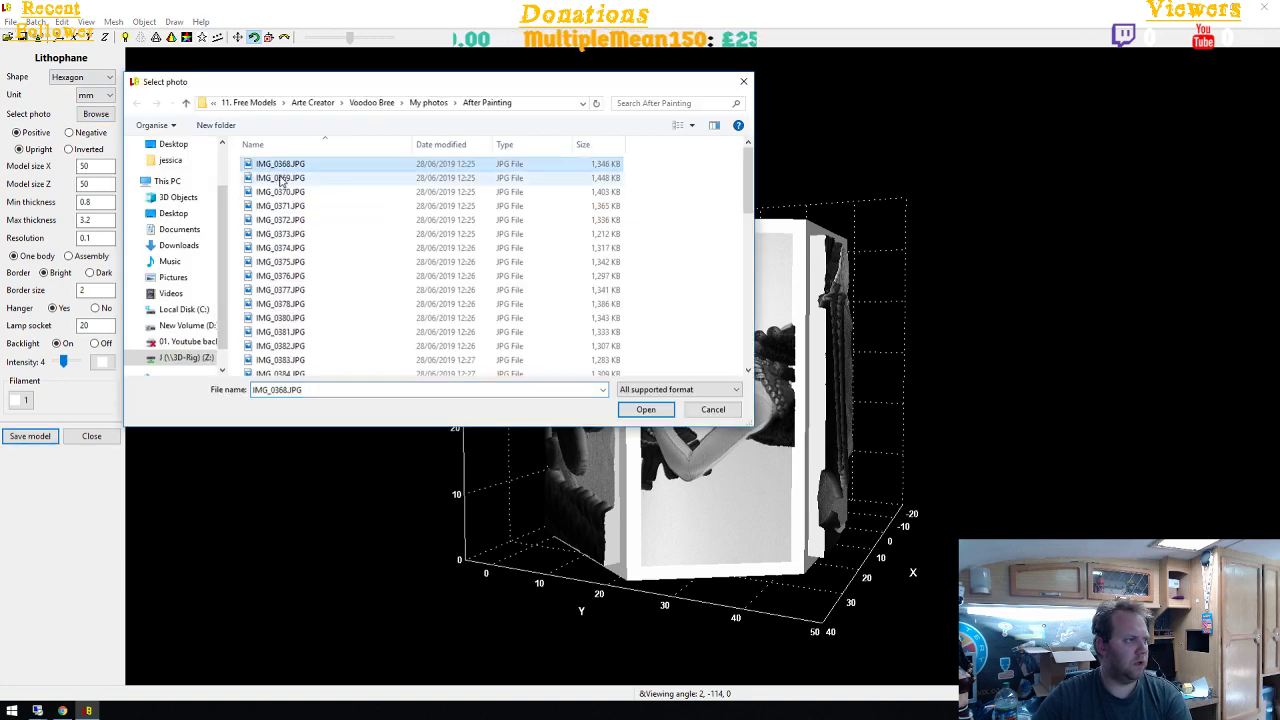
pyautogui.keyDown('shift'); pyautogui.click(283, 220); pyautogui.keyUp('shift')
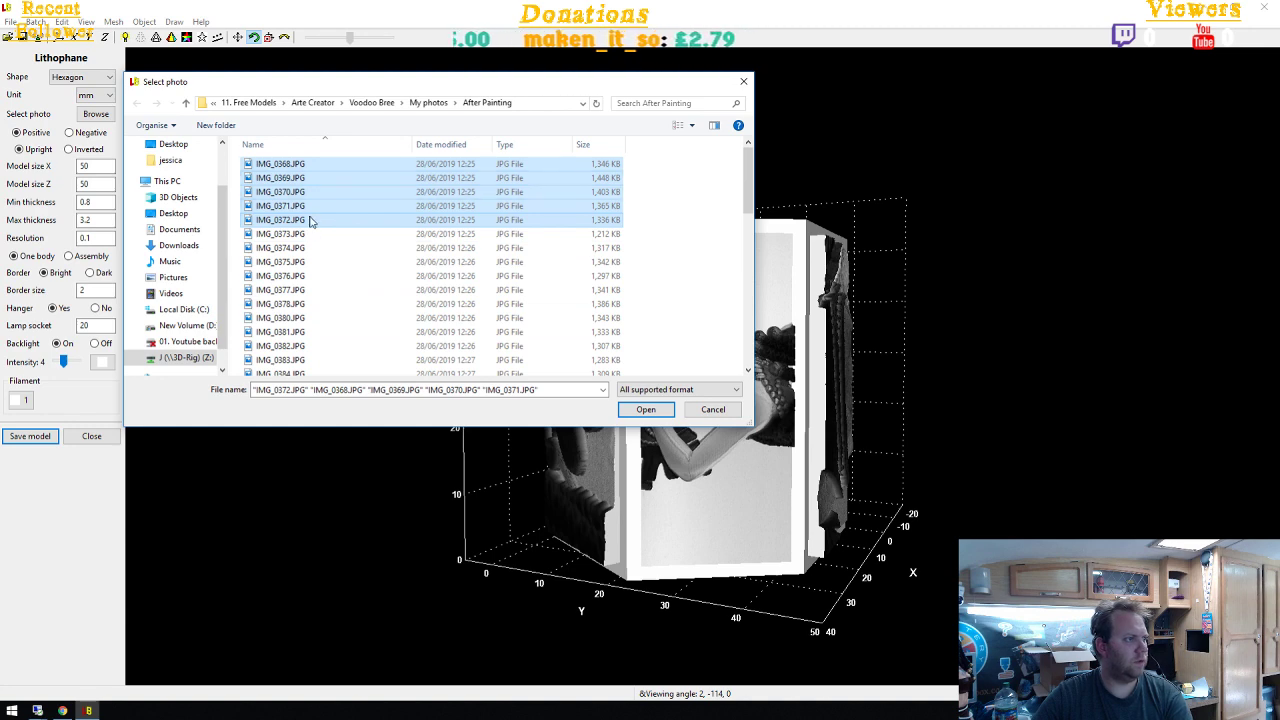
pyautogui.keyDown('shift'); pyautogui.click(282, 234); pyautogui.keyUp('shift')
pyautogui.click(646, 409)
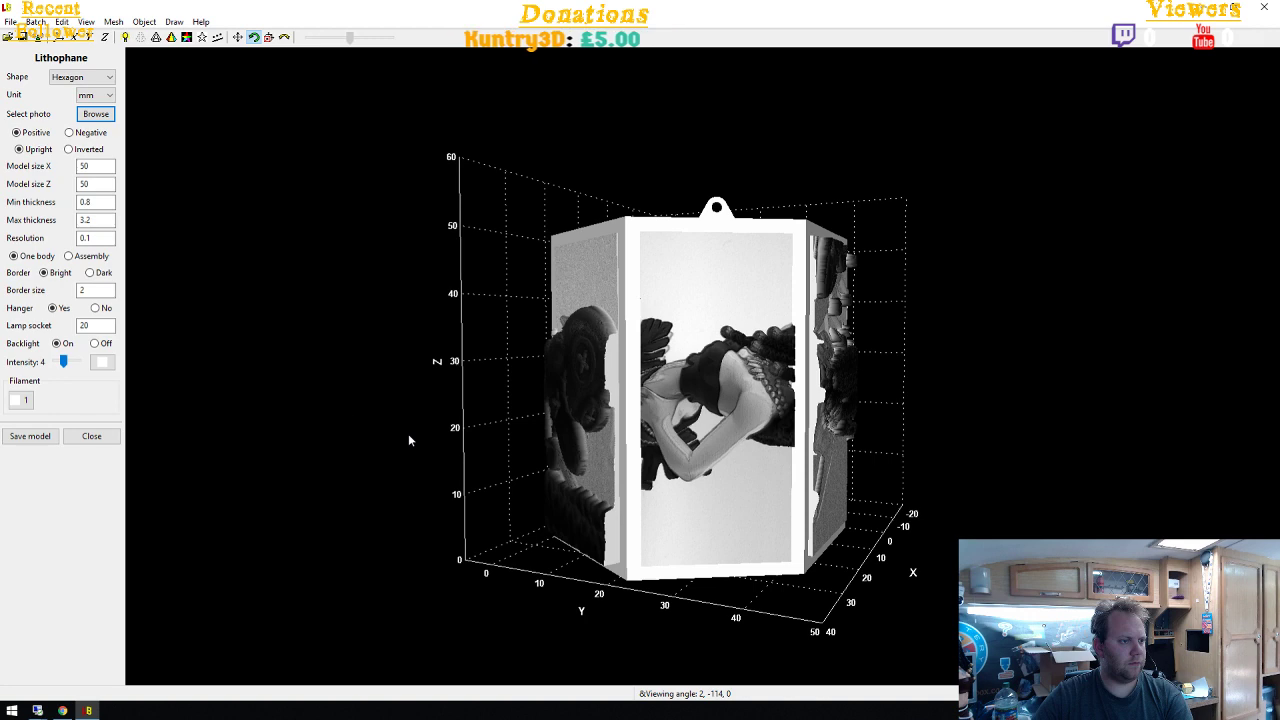
pyautogui.moveTo(408, 437); pyautogui.dragTo(1033, 356)
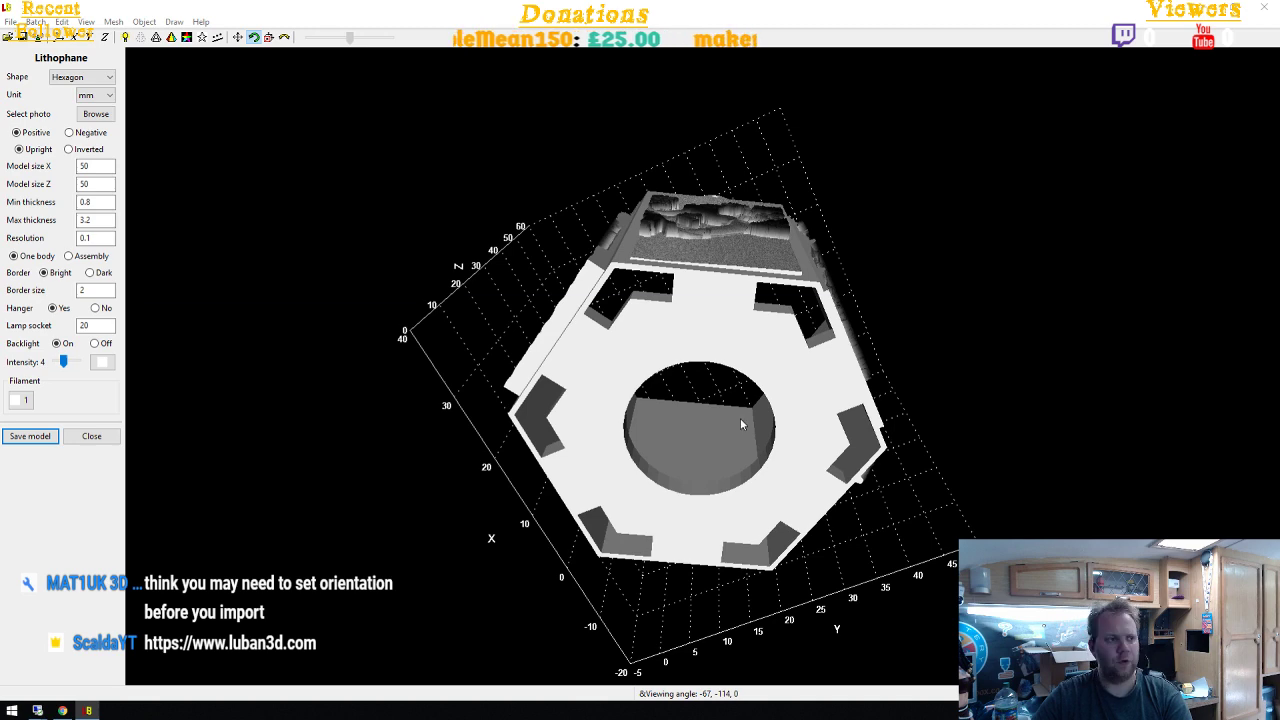
# Replace the hexagon's photos with only IMG_0368.JPG and view the panels
pyautogui.click(96, 113)
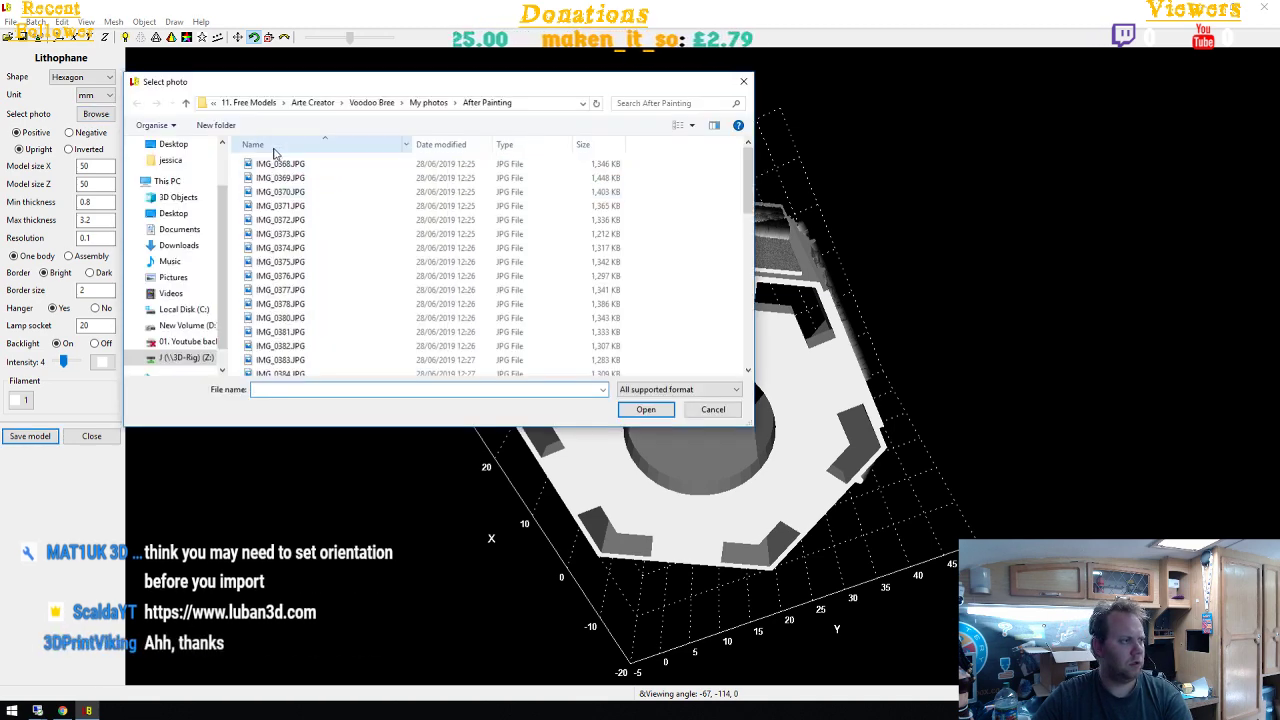
pyautogui.click(274, 164)
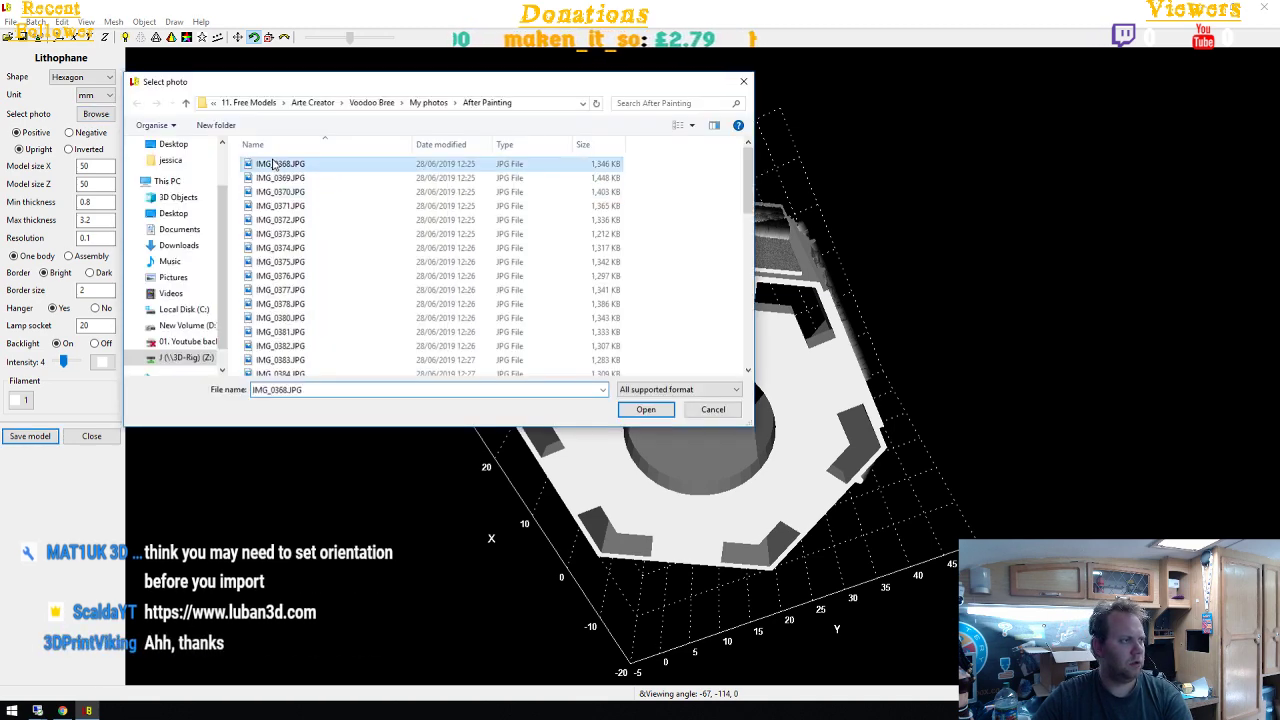
pyautogui.click(646, 409)
pyautogui.moveTo(392, 458); pyautogui.dragTo(737, 530)
# Select IMG_0368.JPG through IMG_0373.JPG again as the photos for the hexagon's six sides
pyautogui.click(96, 114)
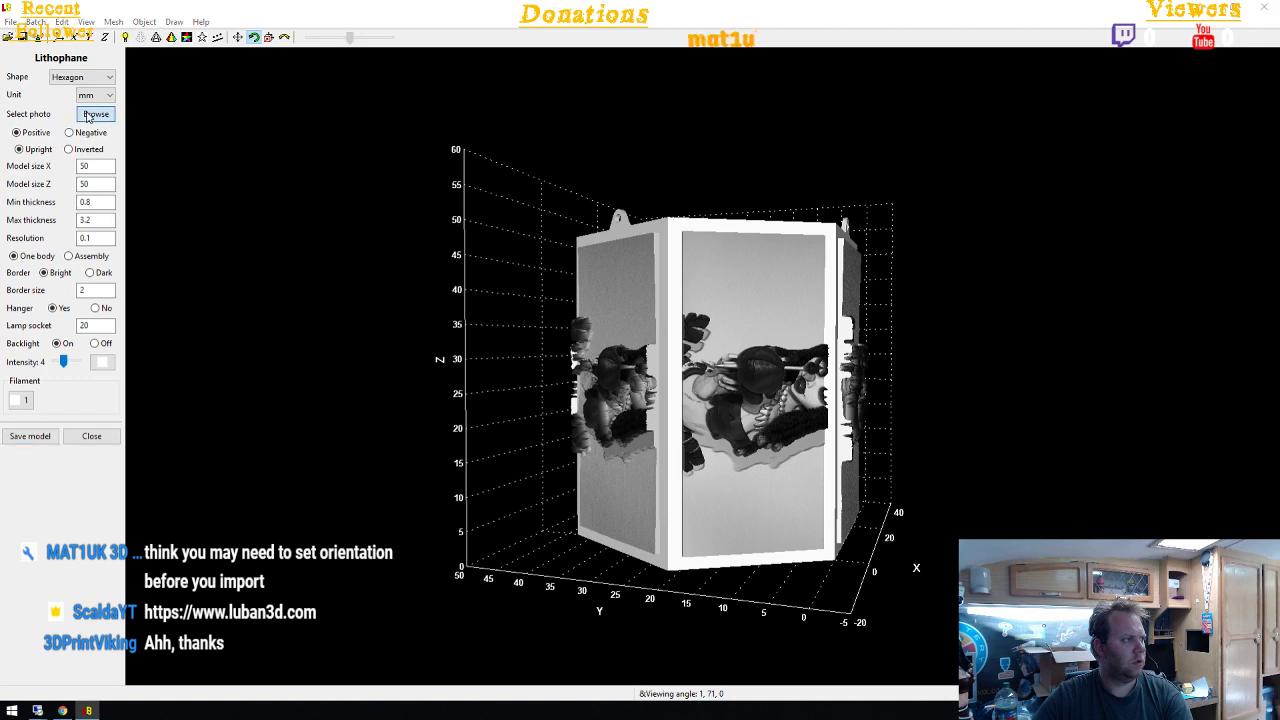
pyautogui.click(279, 164)
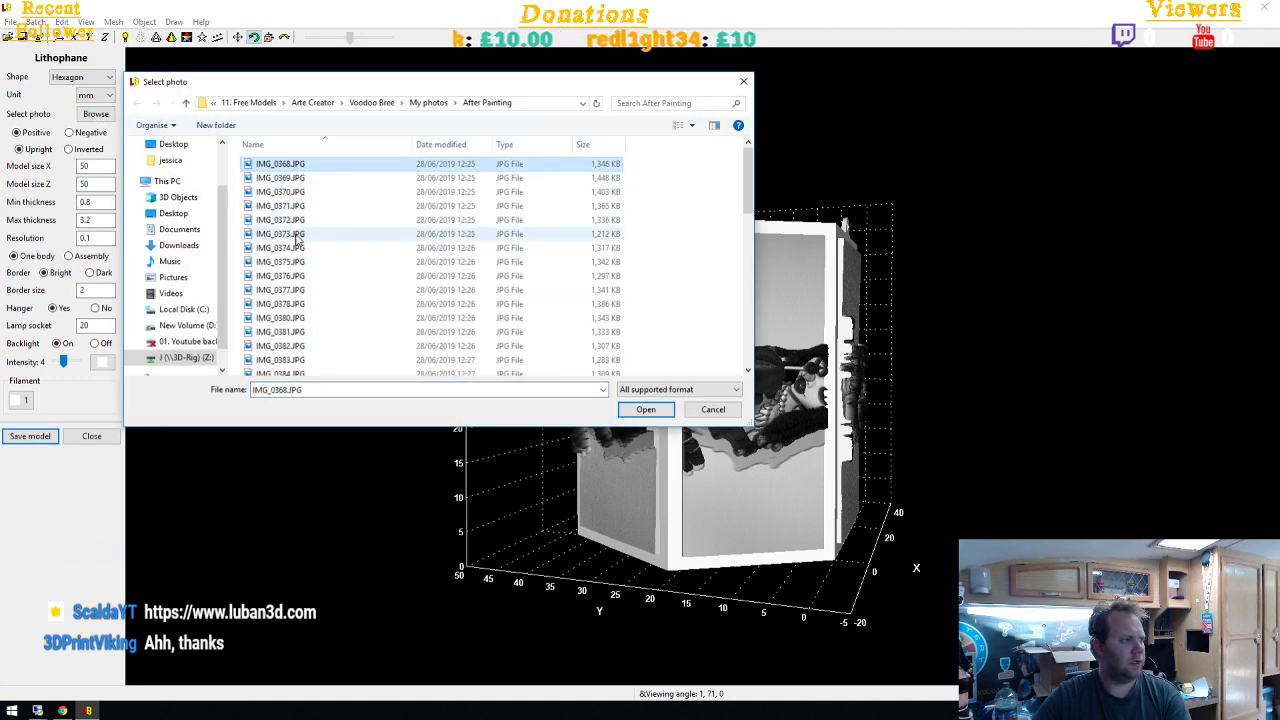
pyautogui.keyDown('shift'); pyautogui.click(295, 234); pyautogui.keyUp('shift')
pyautogui.click(645, 410)
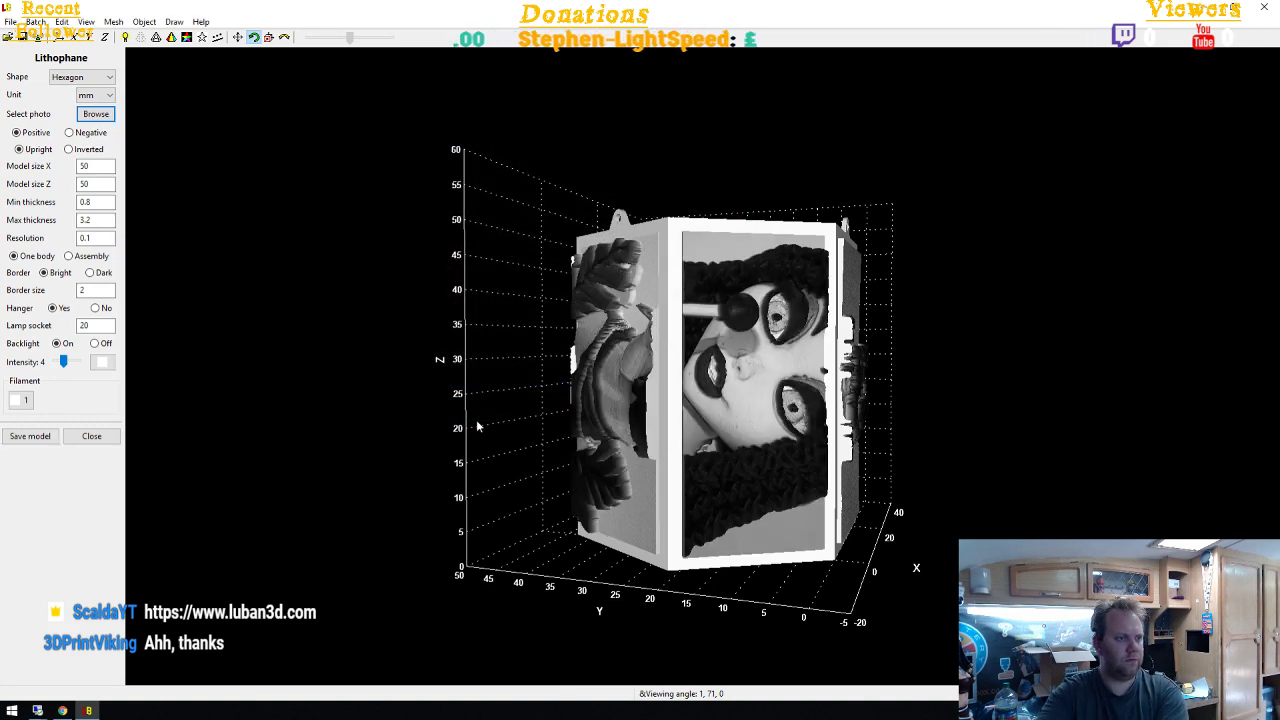
# Examine the six-photo hexagon's sides, try the Inverted orientation on it, and restore Upright
pyautogui.moveTo(503, 466); pyautogui.dragTo(741, 505)
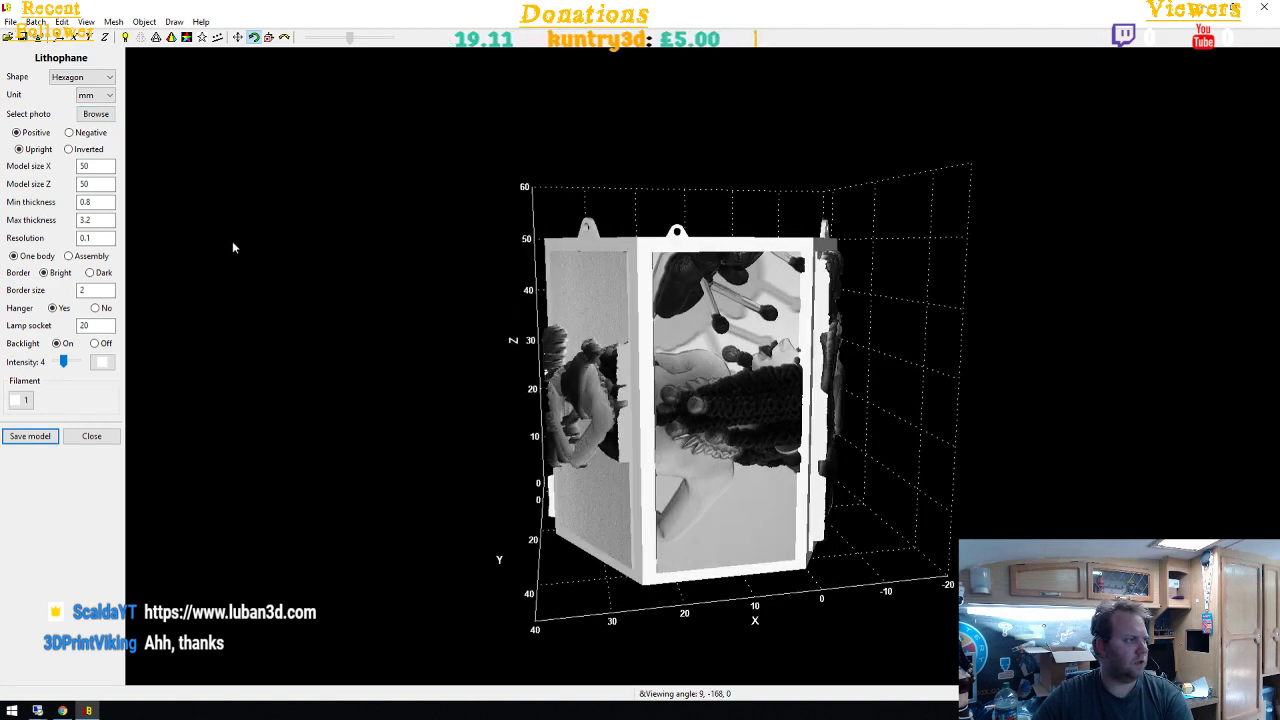
pyautogui.click(68, 150)
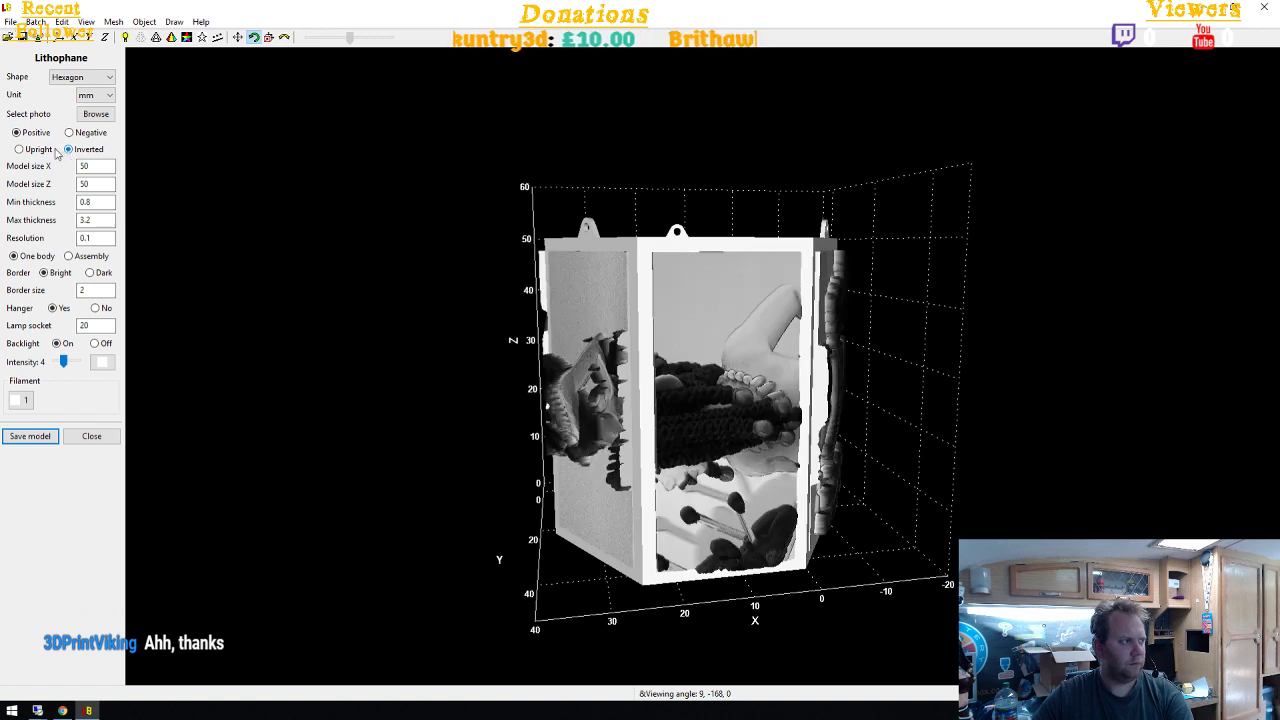
pyautogui.click(20, 149)
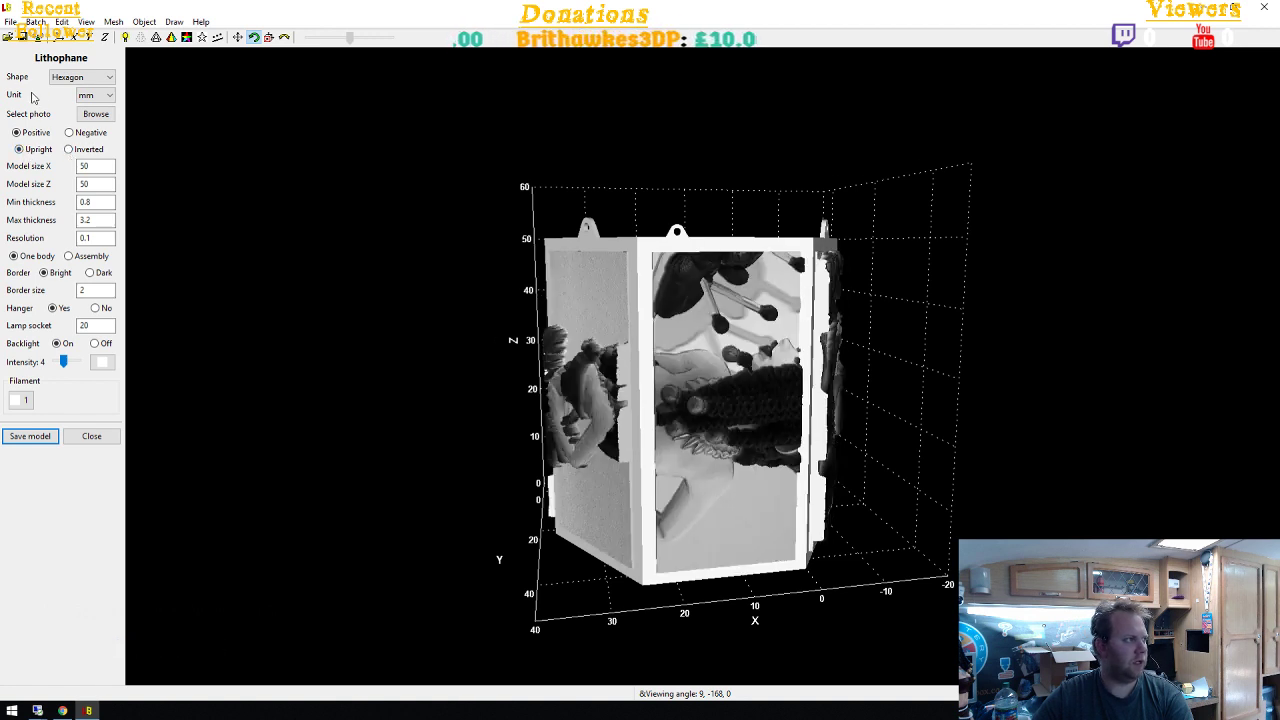
pyautogui.hotkey('alt', 'e')
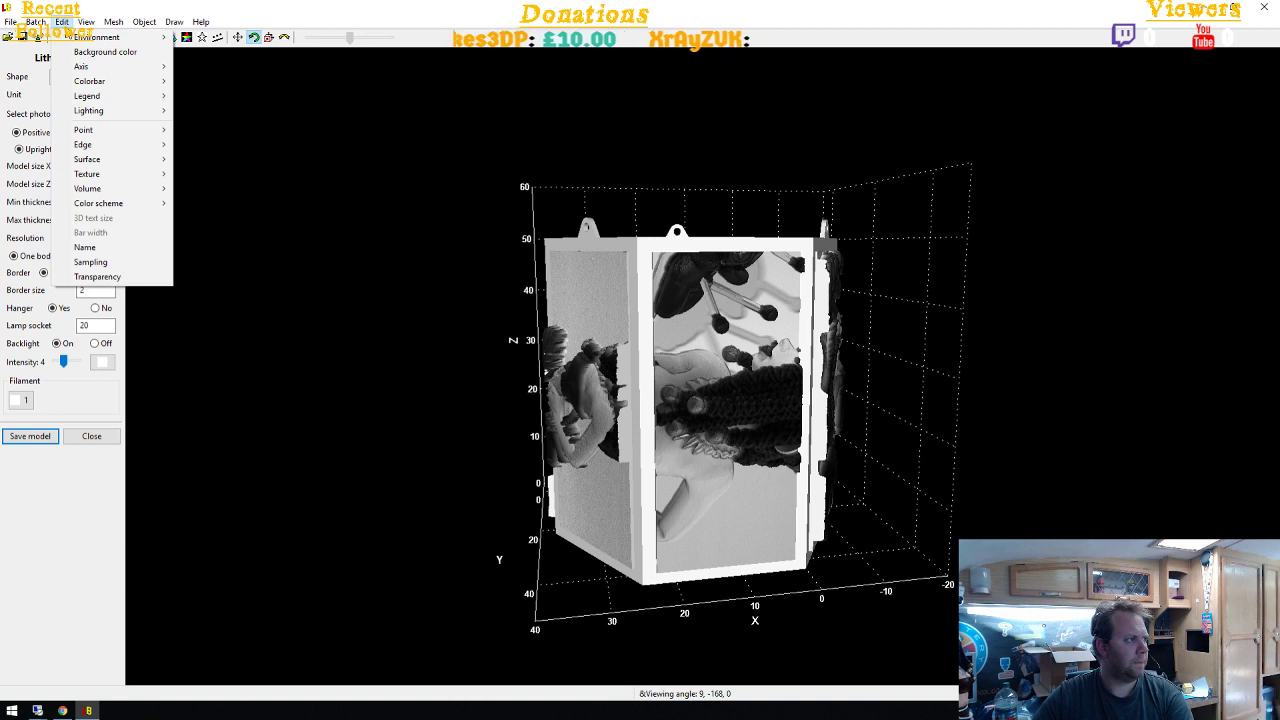
pyautogui.moveTo(141, 67)
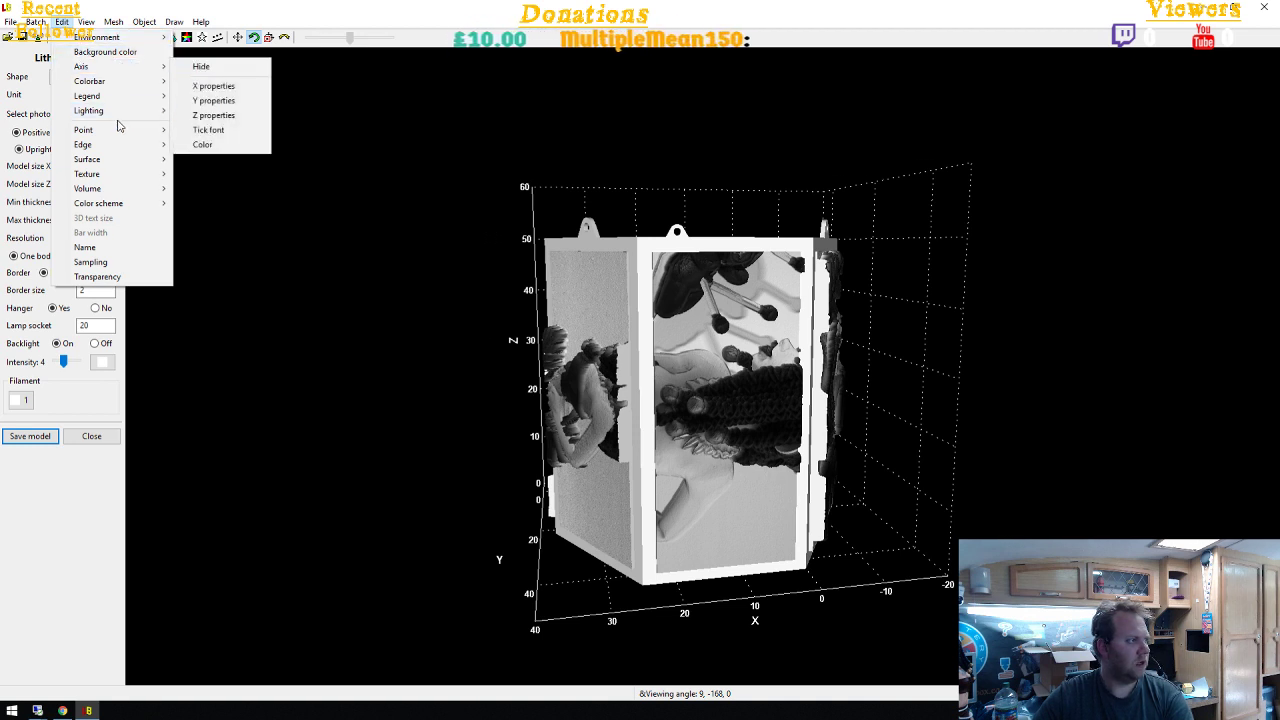
pyautogui.moveTo(114, 130)
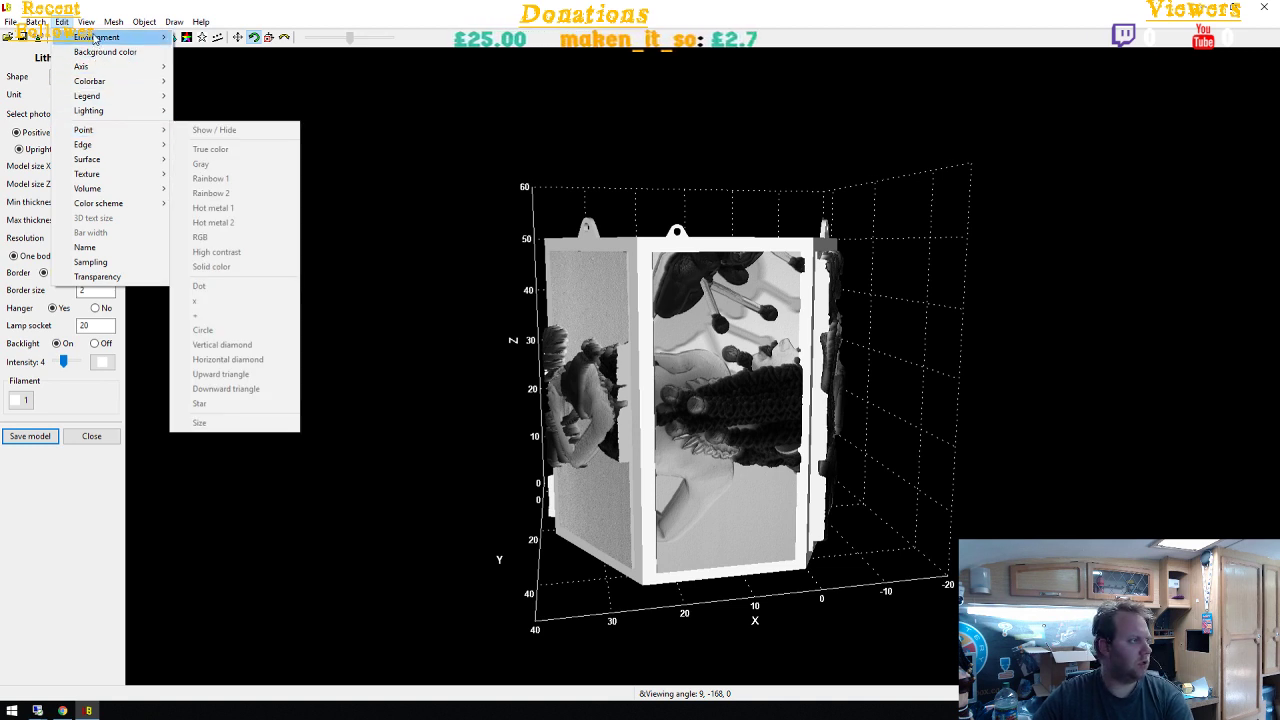
pyautogui.moveTo(141, 27)
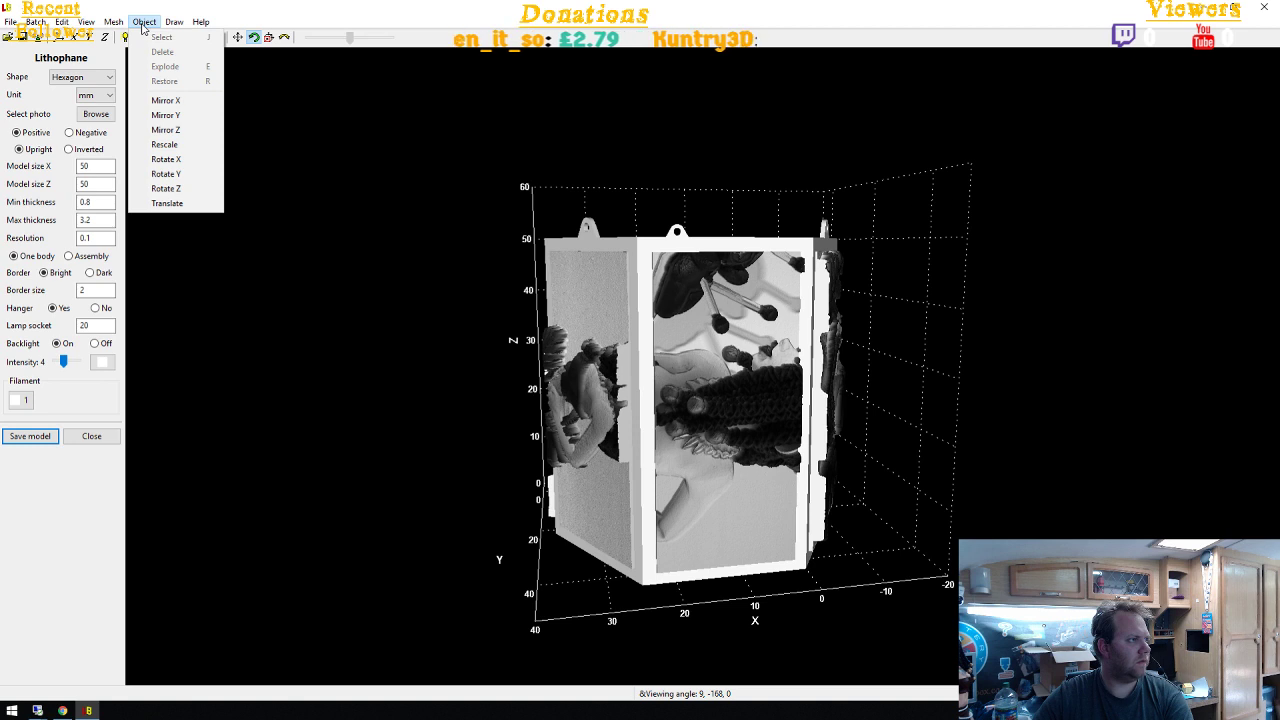
pyautogui.click(168, 22)
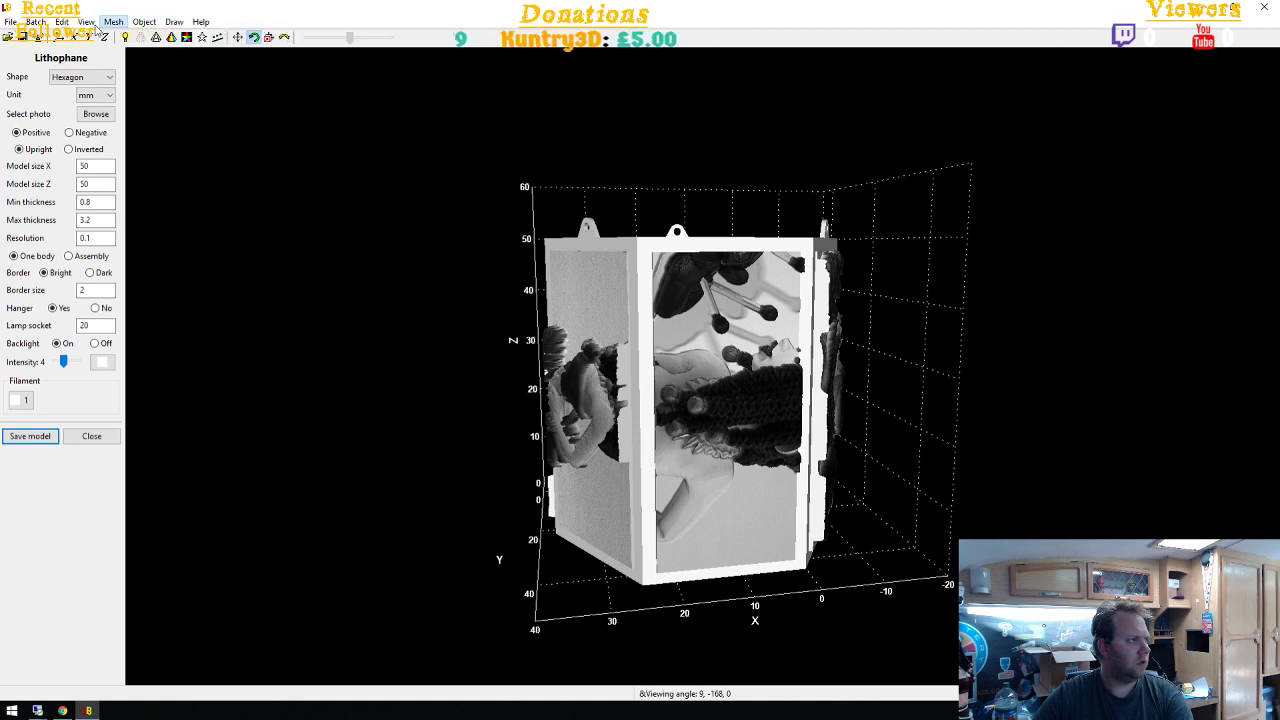
pyautogui.click(35, 22)
pyautogui.moveTo(12, 22)
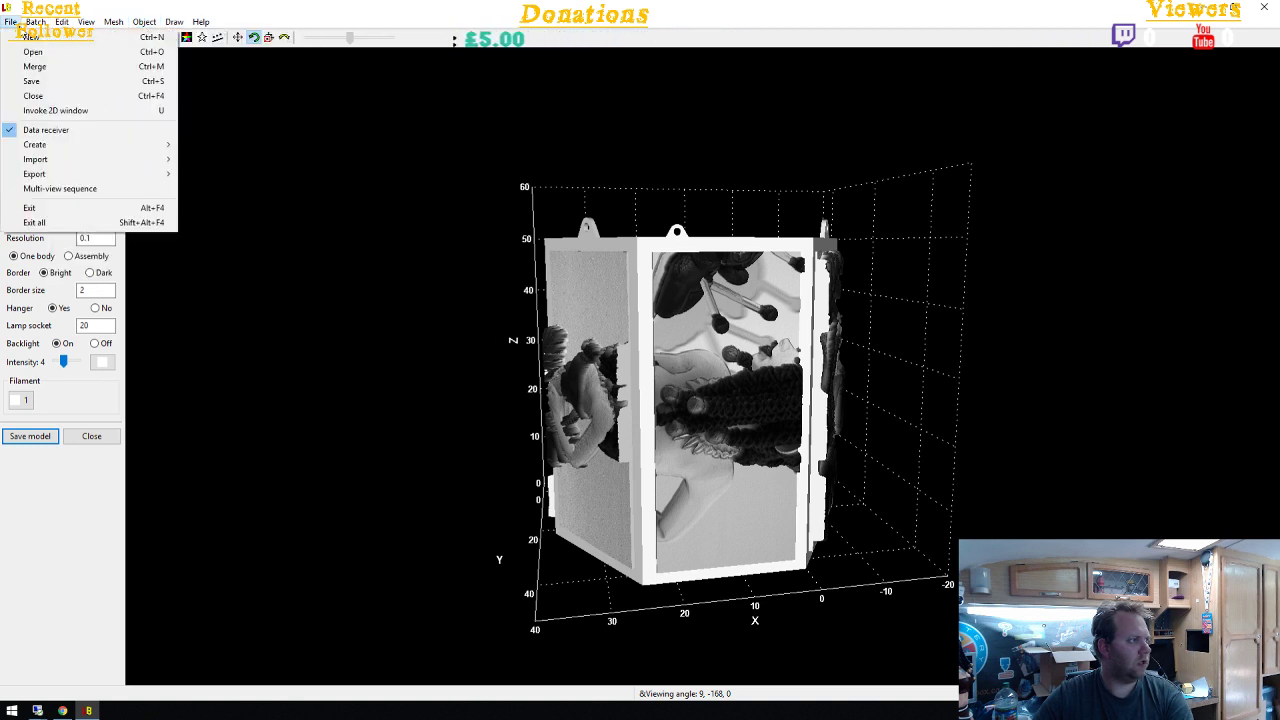
pyautogui.moveTo(118, 22)
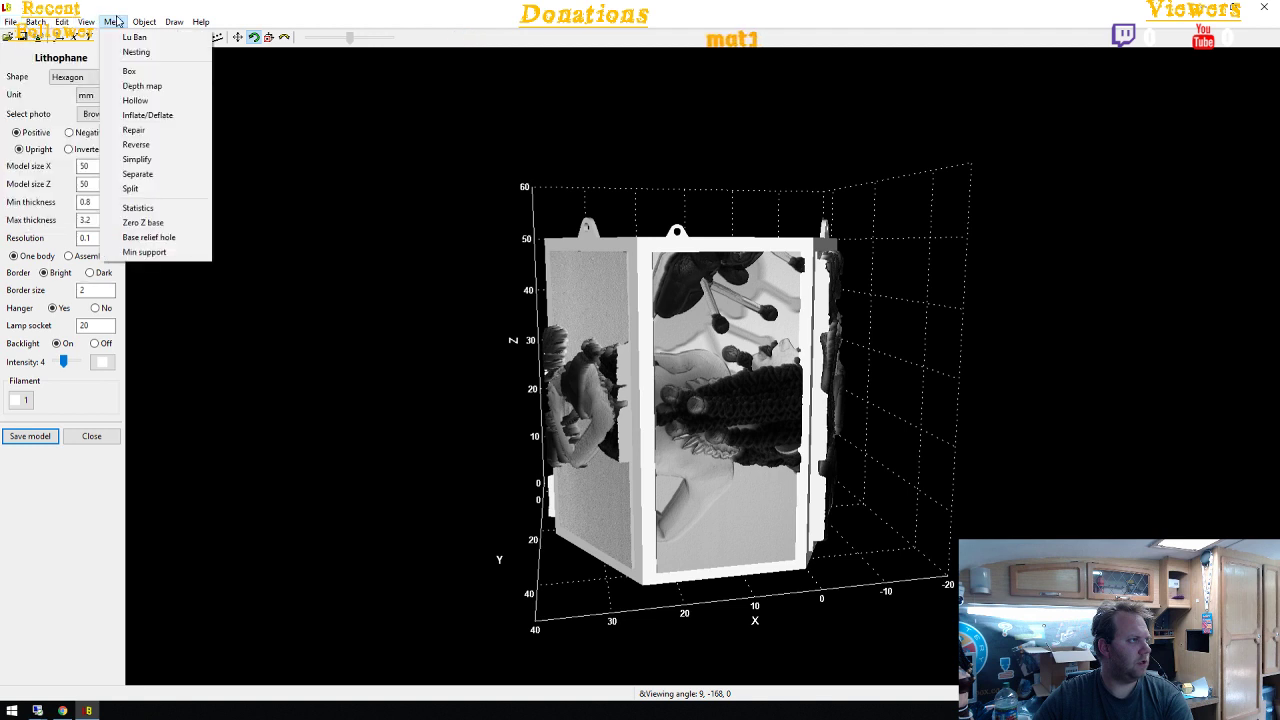
pyautogui.click(340, 16)
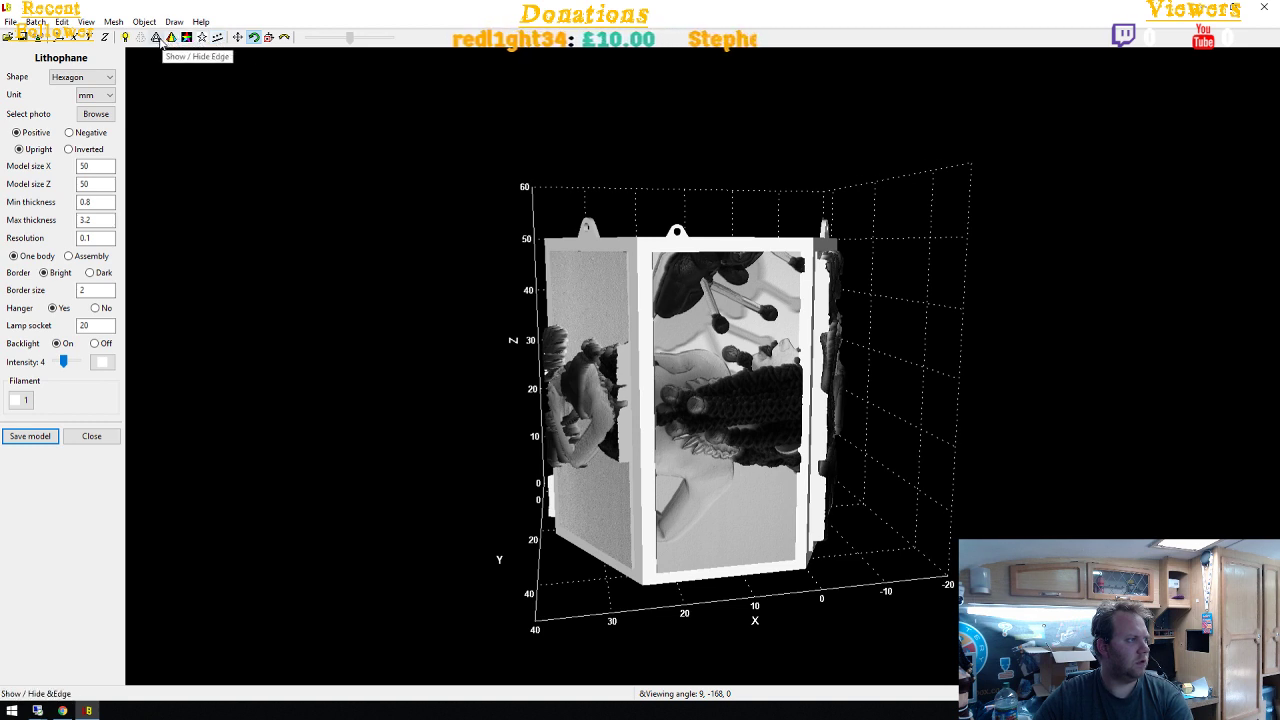
pyautogui.click(57, 40)
pyautogui.click(57, 40)
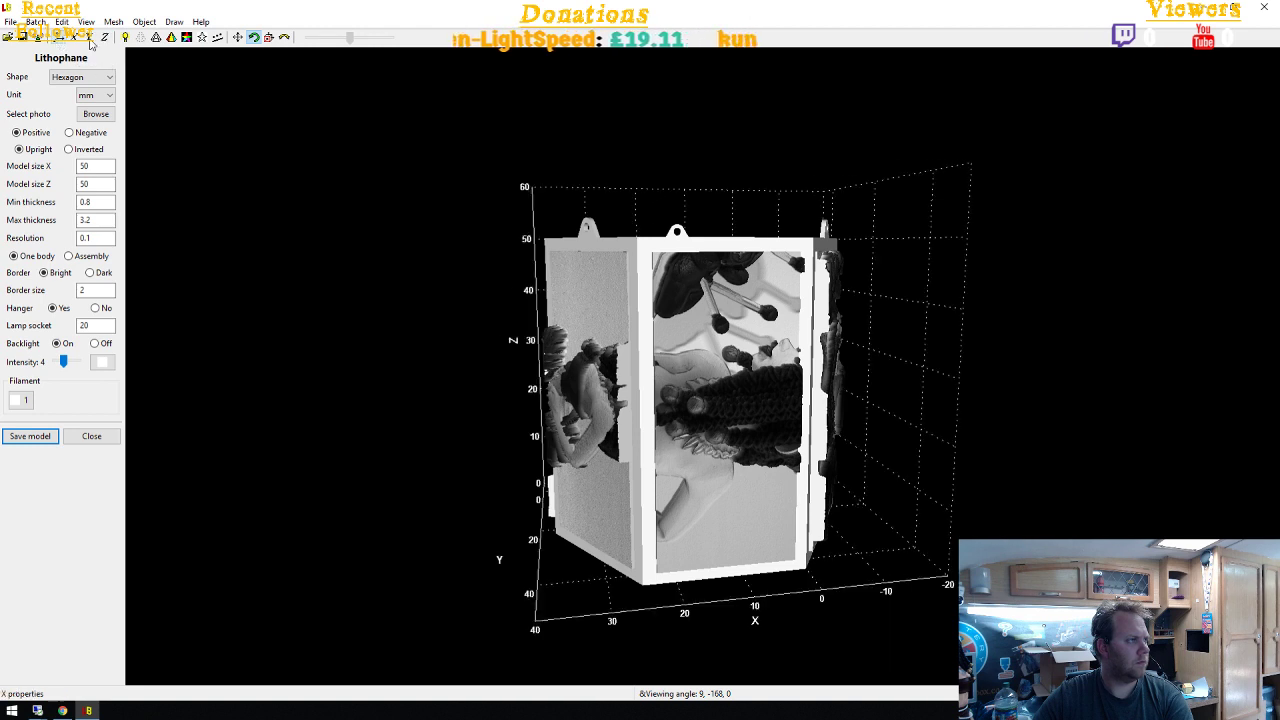
pyautogui.click(238, 37)
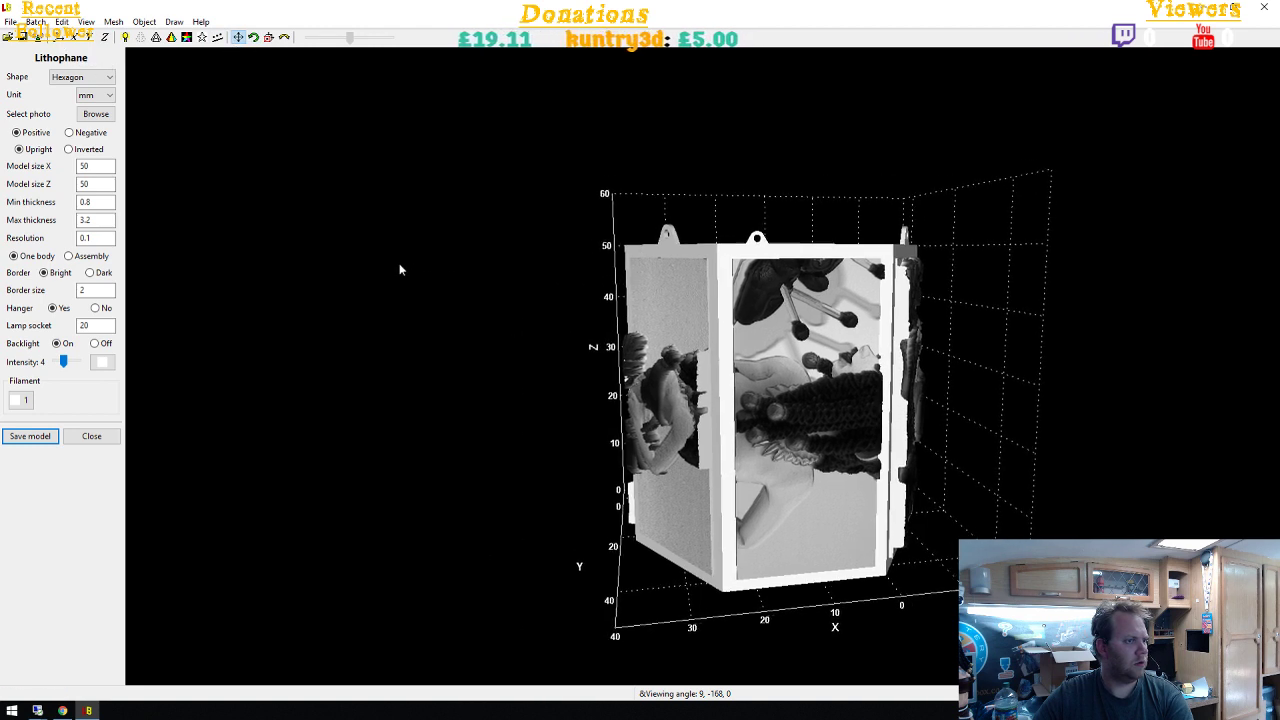
pyautogui.click(254, 37)
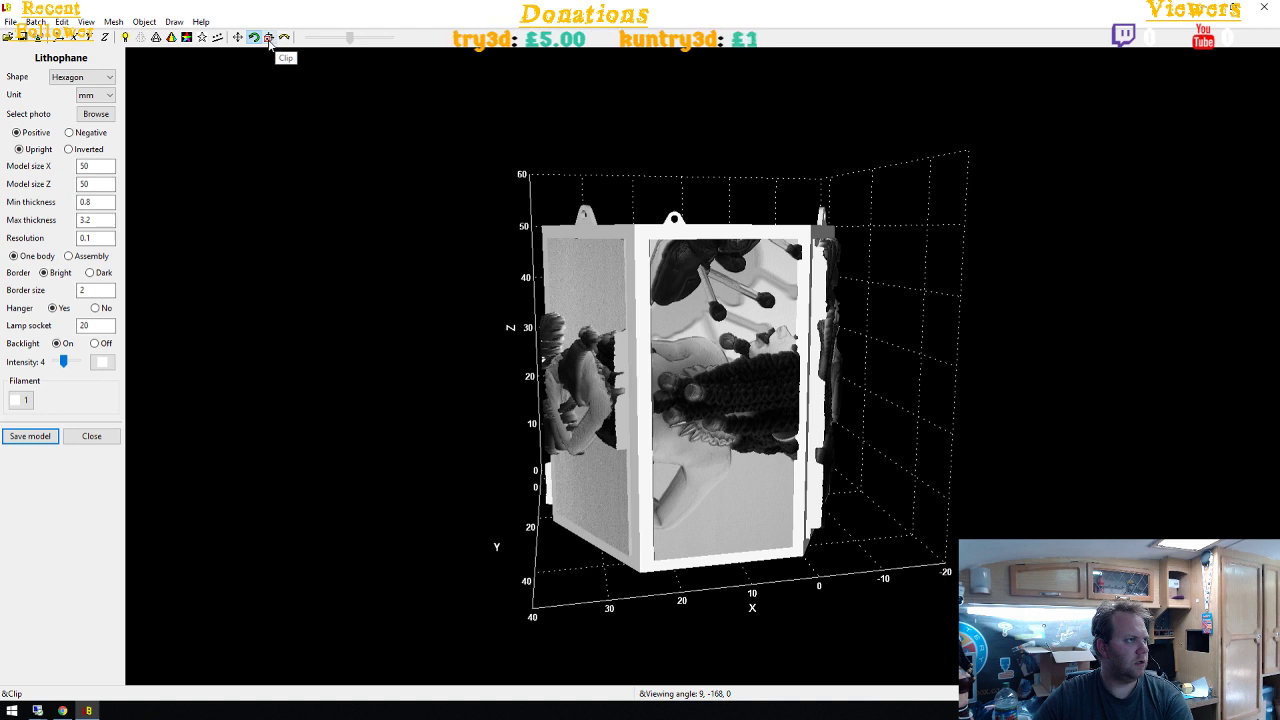
pyautogui.click(284, 38)
pyautogui.moveTo(400, 180)
pyautogui.mouseDown()
pyautogui.moveTo(494, 277)
pyautogui.moveTo(336, 283)
pyautogui.moveTo(366, 277)
pyautogui.moveTo(343, 177)
pyautogui.mouseUp()
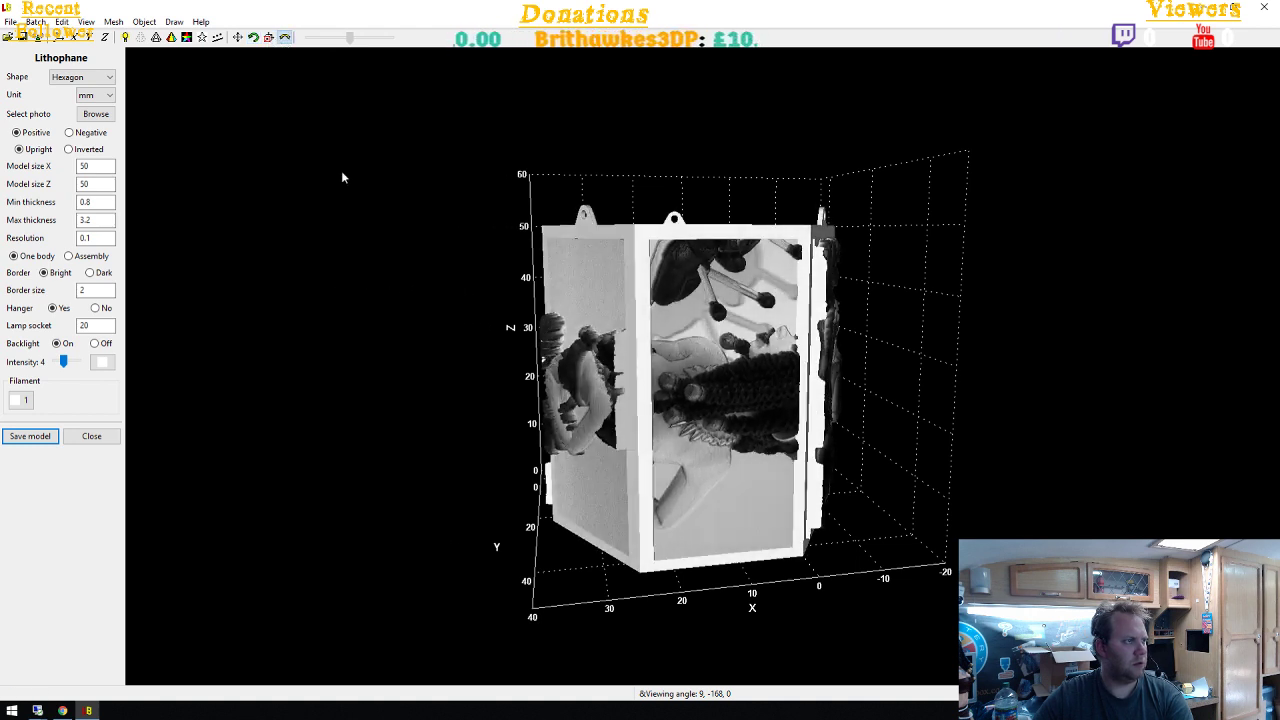
pyautogui.click(255, 38)
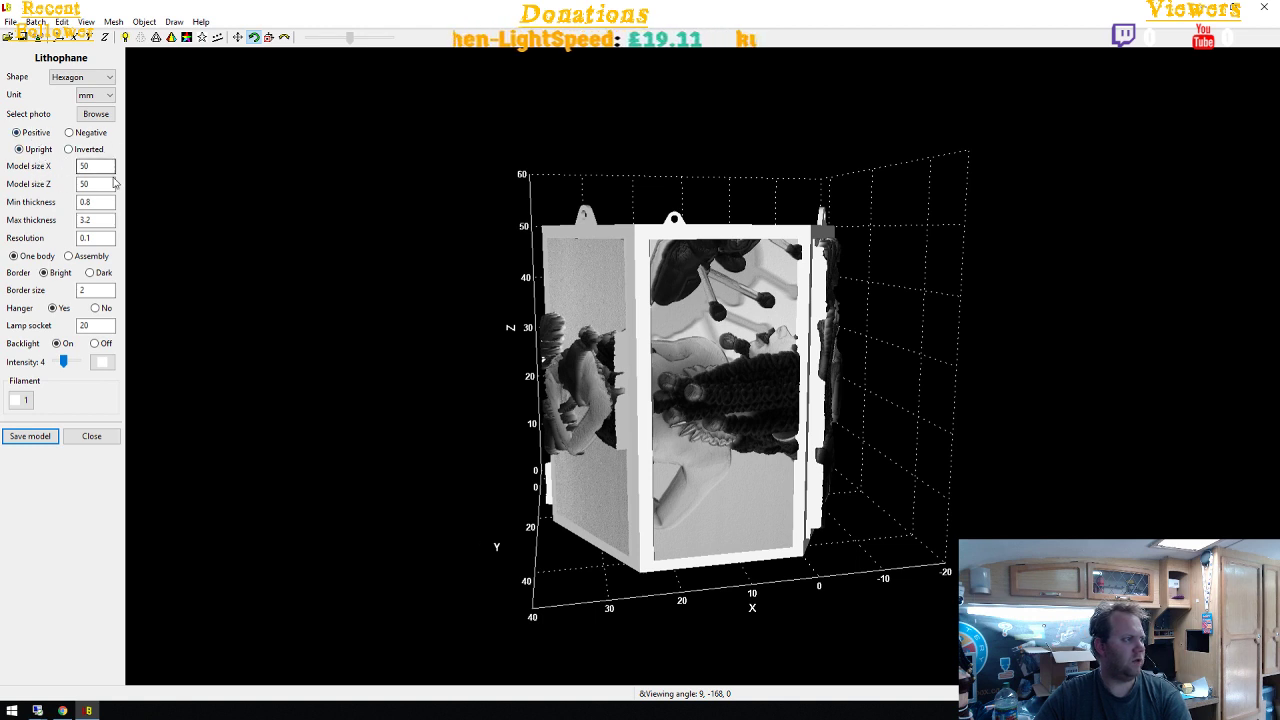
# Switch the hexagon lithophane from One body to Assembly and examine its frame, panels and pillar joints
pyautogui.click(98, 259)
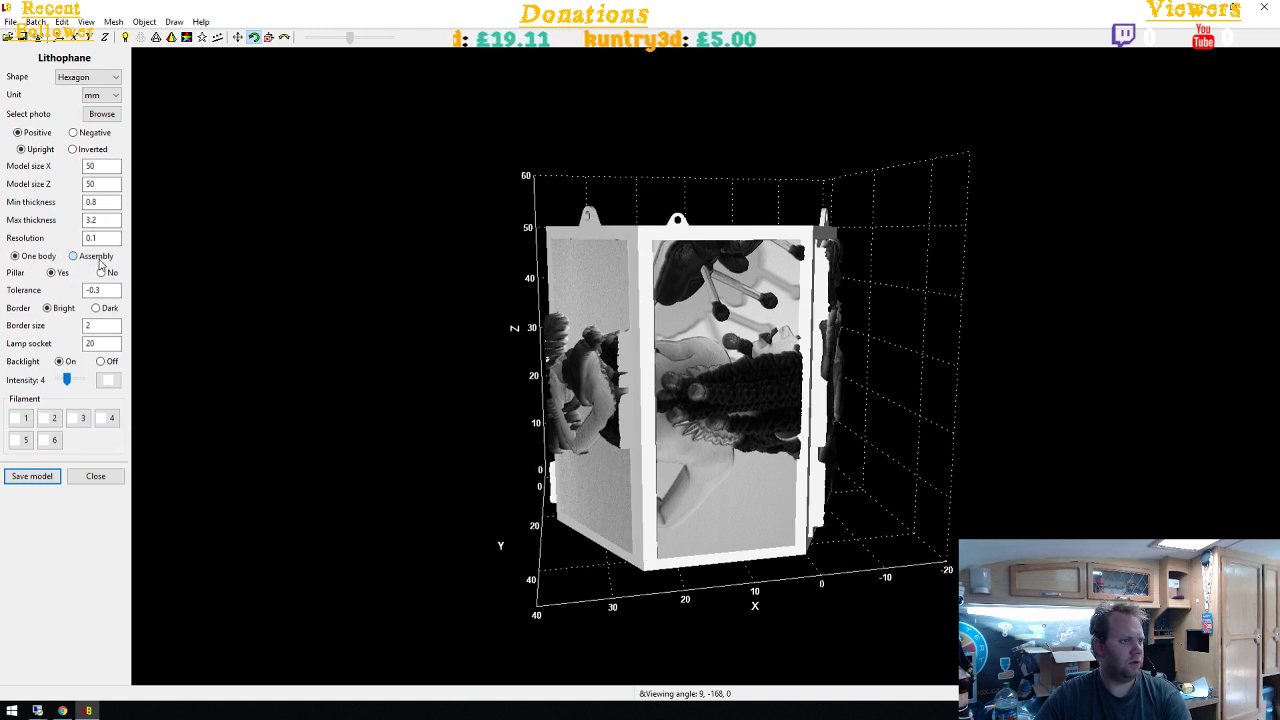
pyautogui.moveTo(494, 414); pyautogui.dragTo(586, 452)
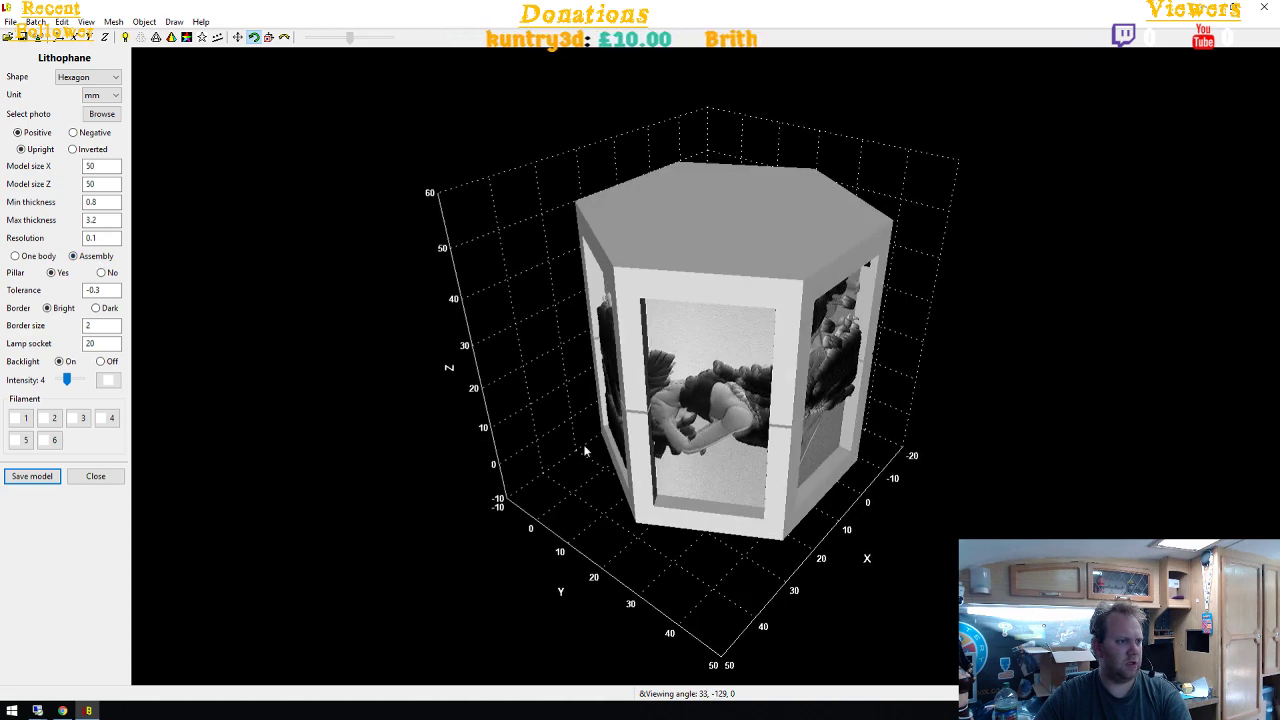
pyautogui.moveTo(665, 461); pyautogui.dragTo(1000, 492)
pyautogui.scroll(5, 704, 345)
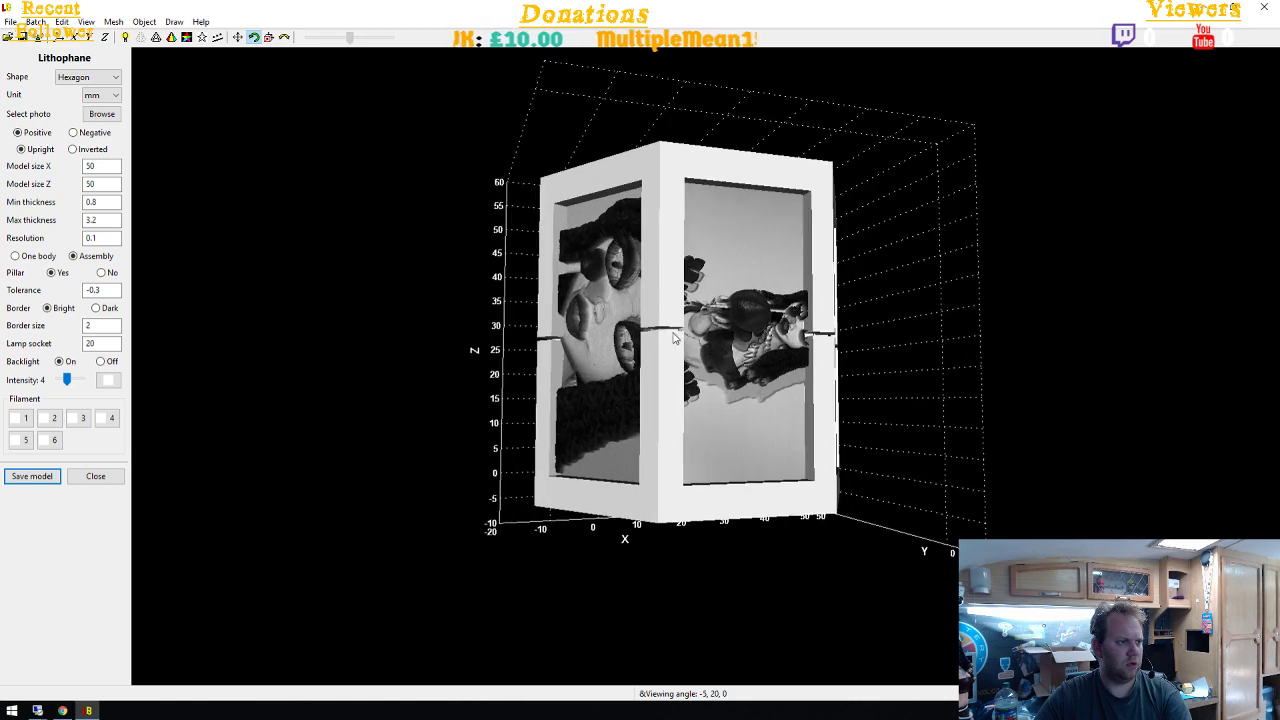
pyautogui.scroll(6, 674, 340)
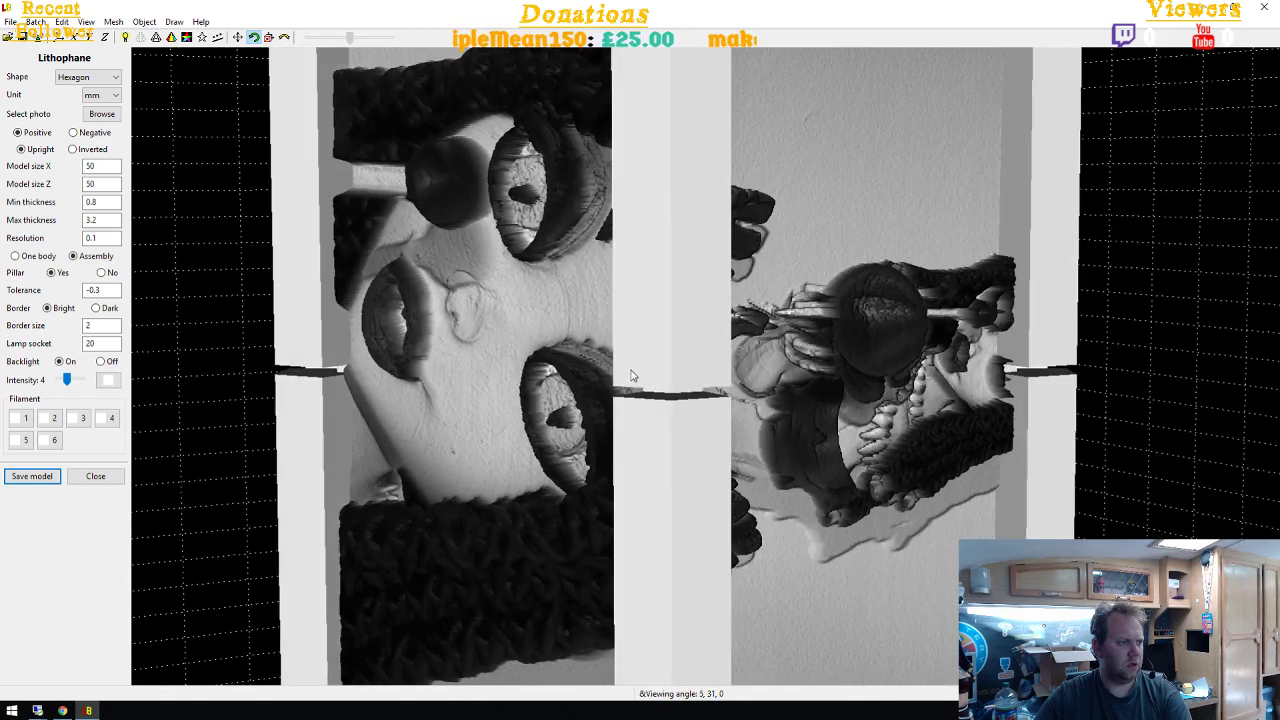
pyautogui.moveTo(631, 375); pyautogui.dragTo(606, 459)
pyautogui.scroll(-6, 527, 386)
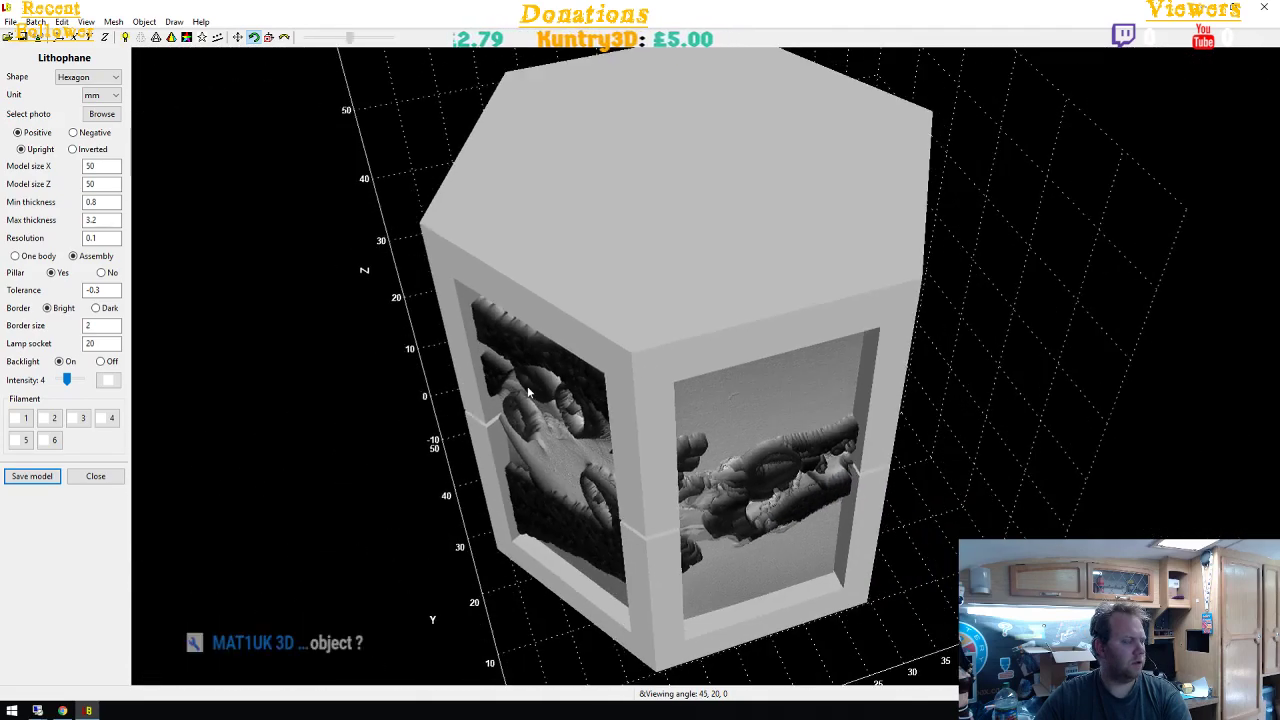
# Set Pillar to No for the hexagon assembly, explode it and examine the separated parts
pyautogui.click(101, 273)
pyautogui.moveTo(343, 405); pyautogui.dragTo(423, 354)
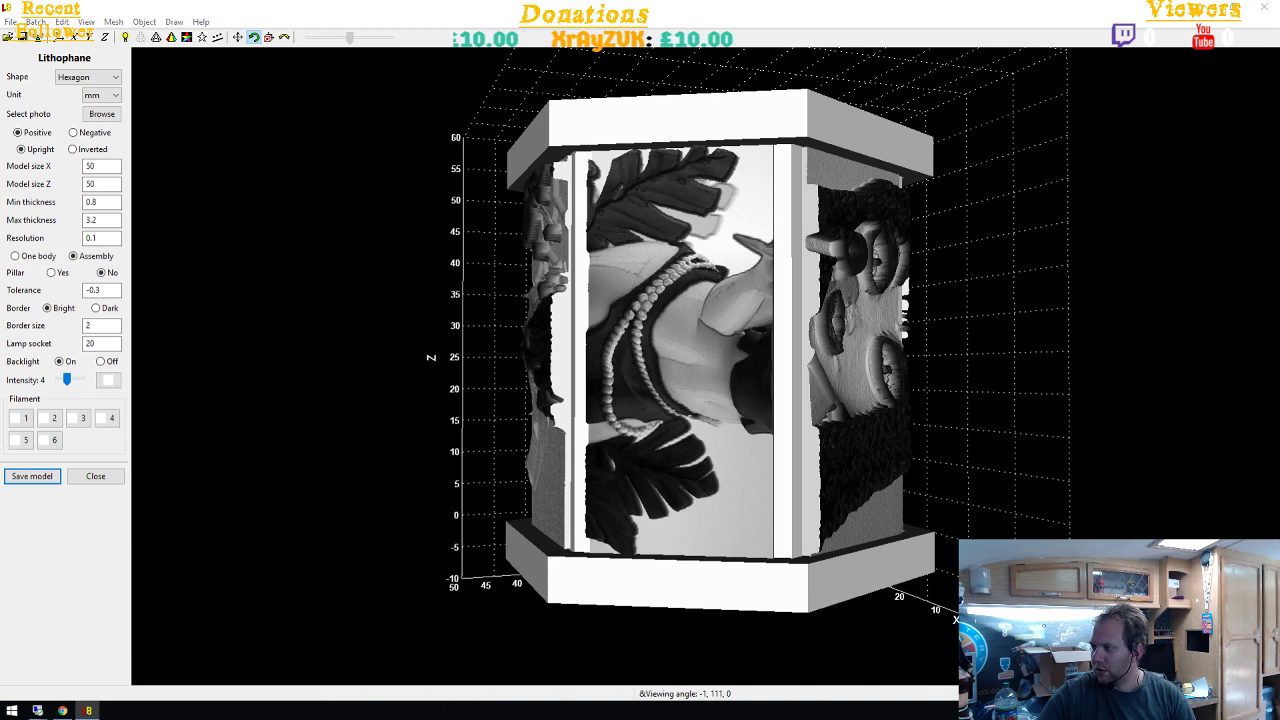
pyautogui.click(143, 22)
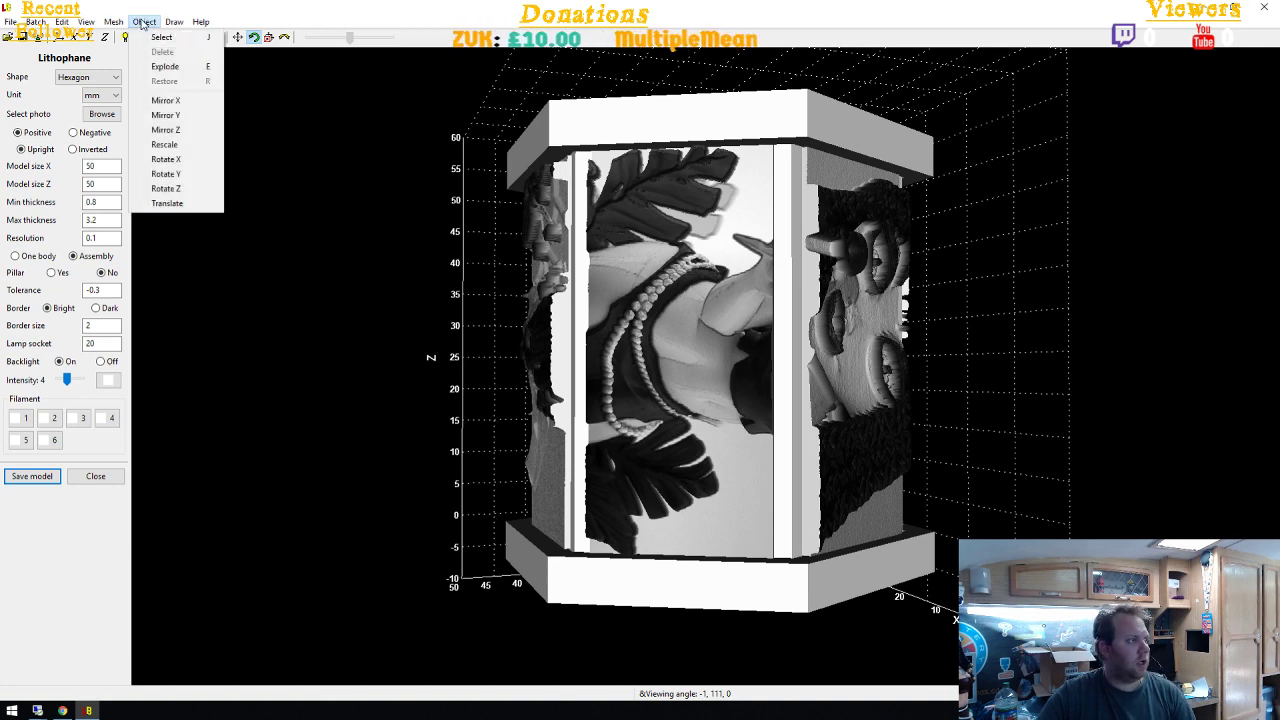
pyautogui.click(165, 66)
pyautogui.moveTo(400, 378); pyautogui.dragTo(684, 348)
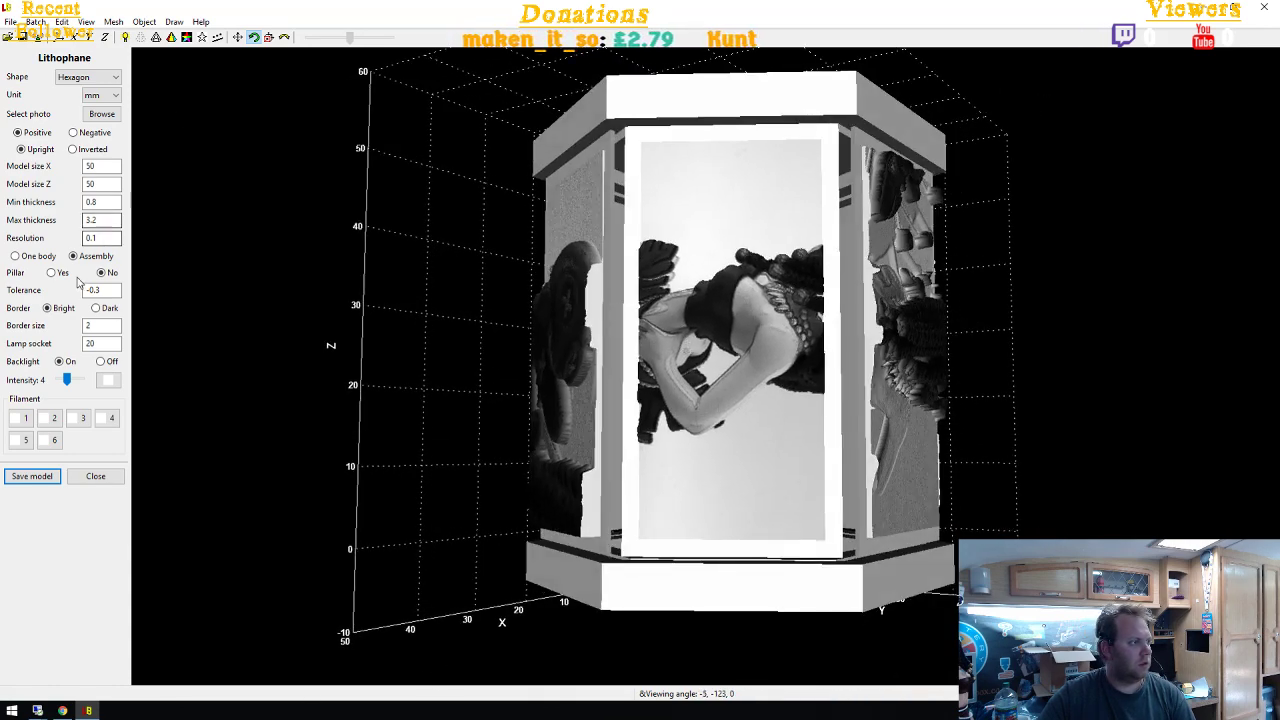
# Compare One body with Assembly, set Pillar to Yes, and explode the hexagon assembly to examine the pillar connections
pyautogui.click(37, 257)
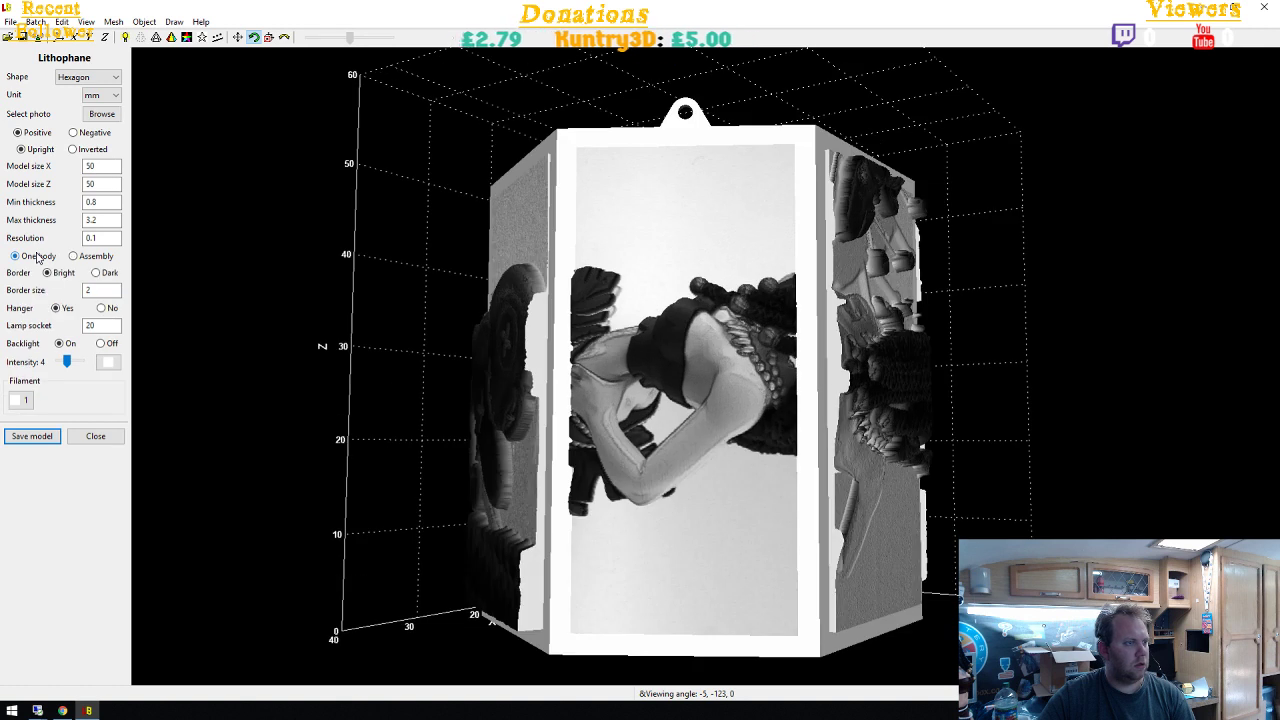
pyautogui.click(74, 256)
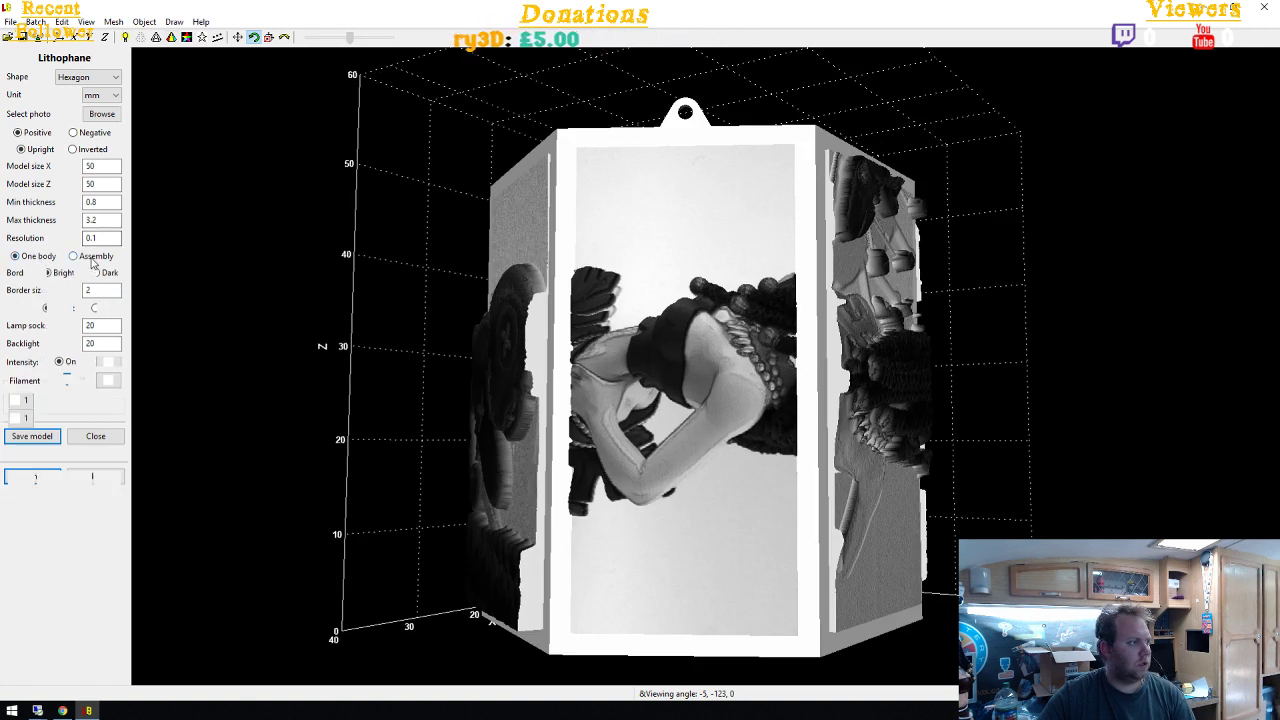
pyautogui.click(56, 273)
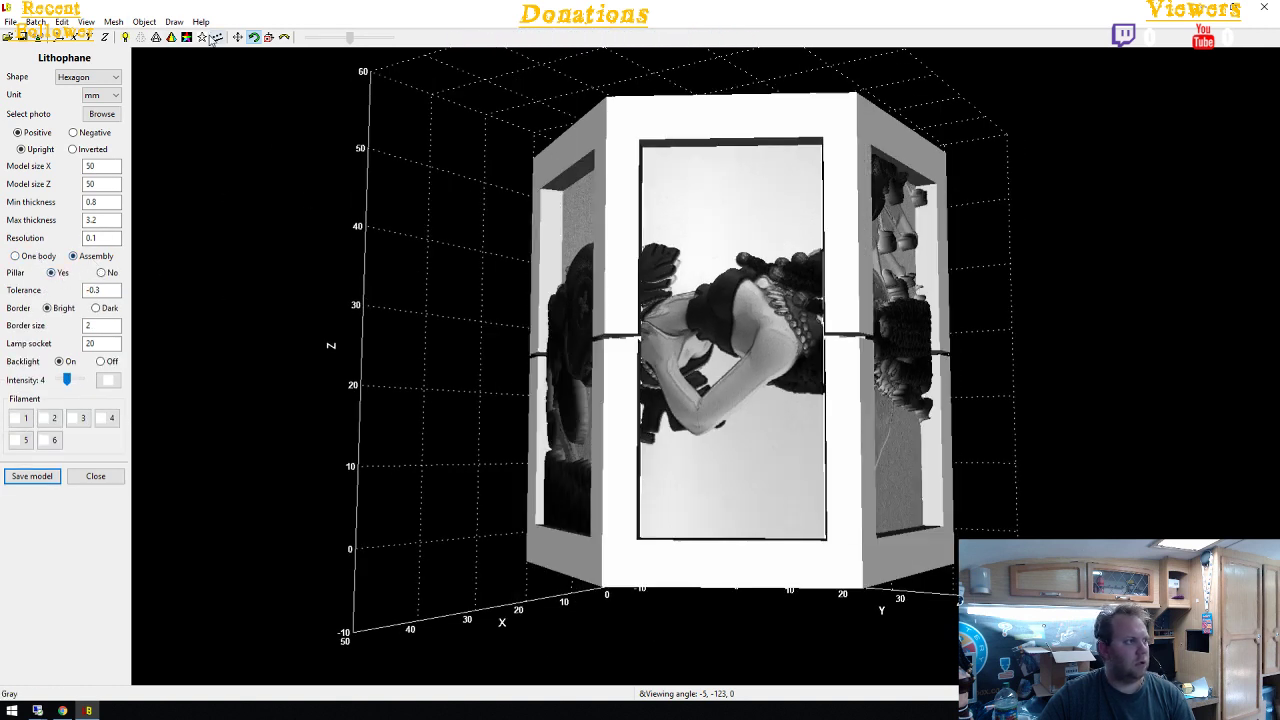
pyautogui.click(145, 22)
pyautogui.click(165, 66)
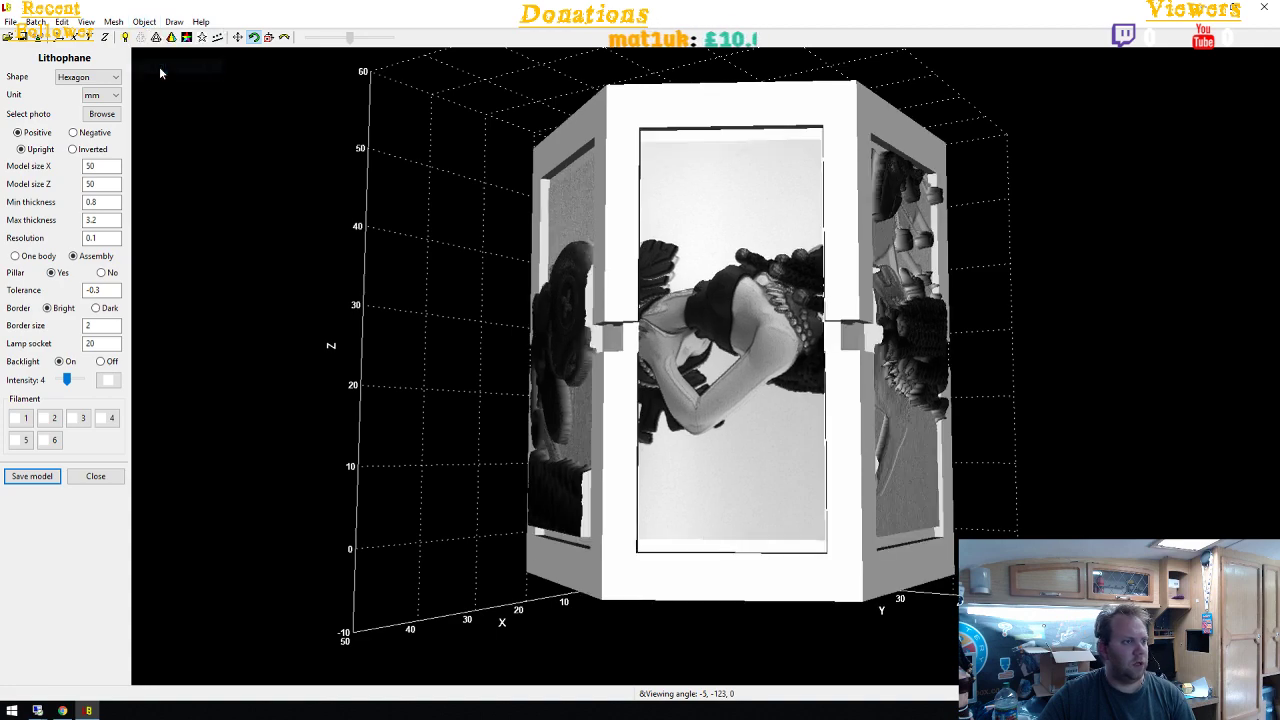
pyautogui.moveTo(380, 342); pyautogui.dragTo(604, 337)
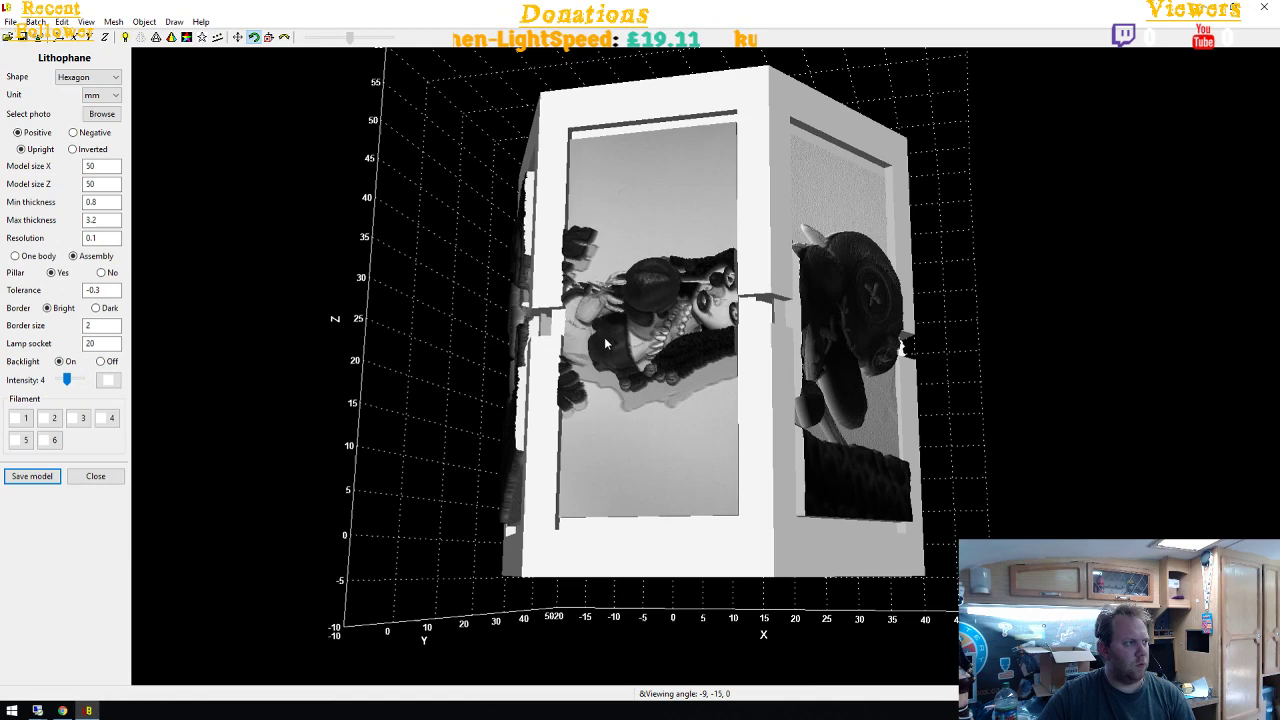
pyautogui.moveTo(430, 444); pyautogui.dragTo(140, 300)
# Return the hexagon to One body and try its Negative and Inverted options, restoring Positive and Upright
pyautogui.click(37, 258)
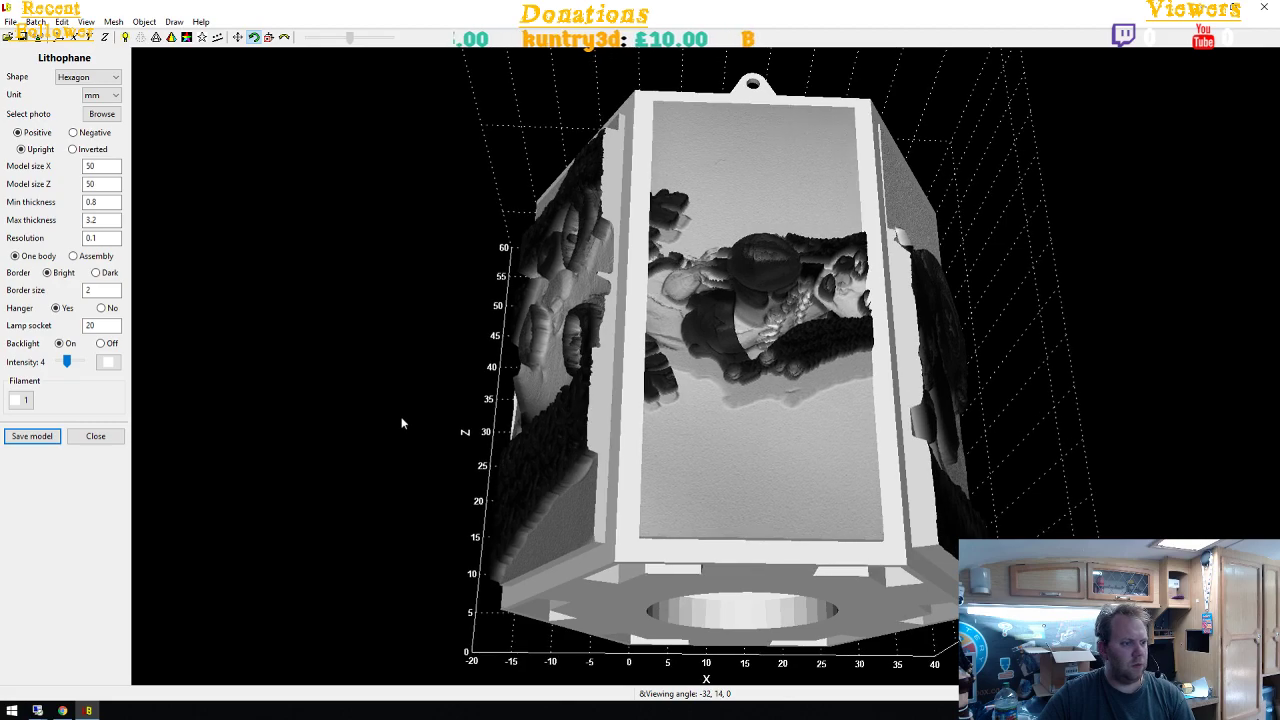
pyautogui.moveTo(400, 420); pyautogui.dragTo(277, 614)
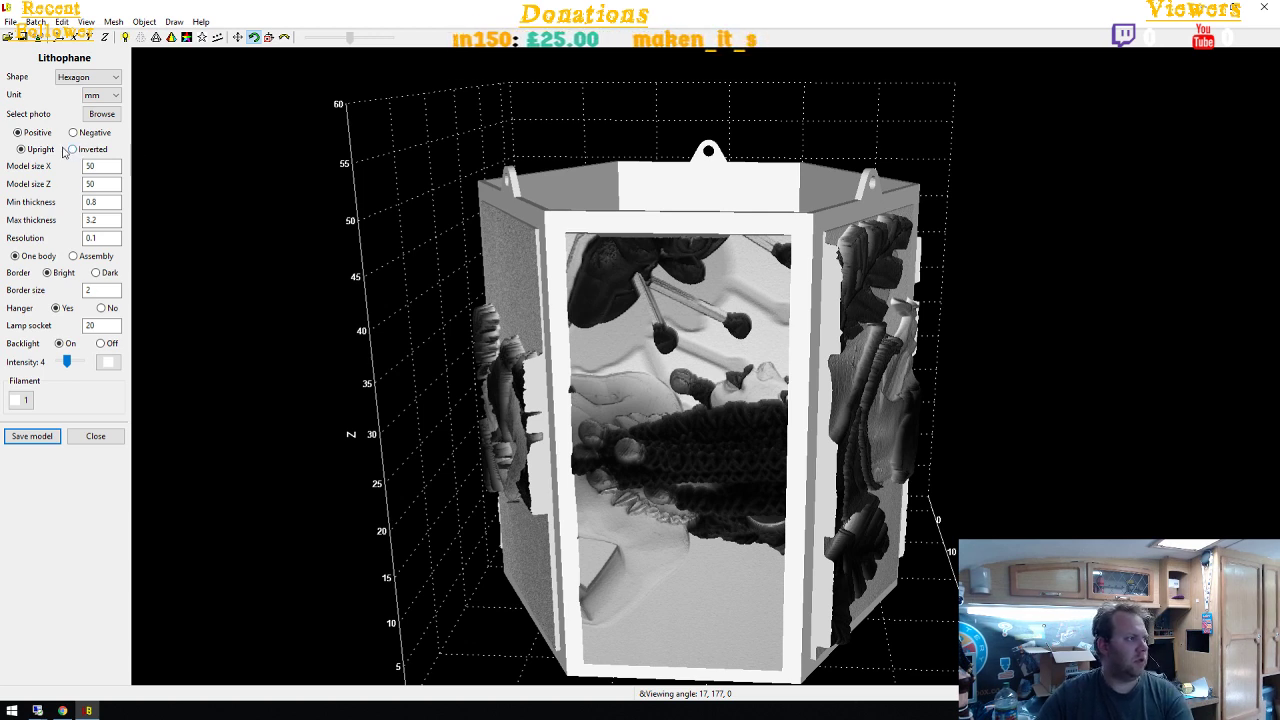
pyautogui.click(73, 133)
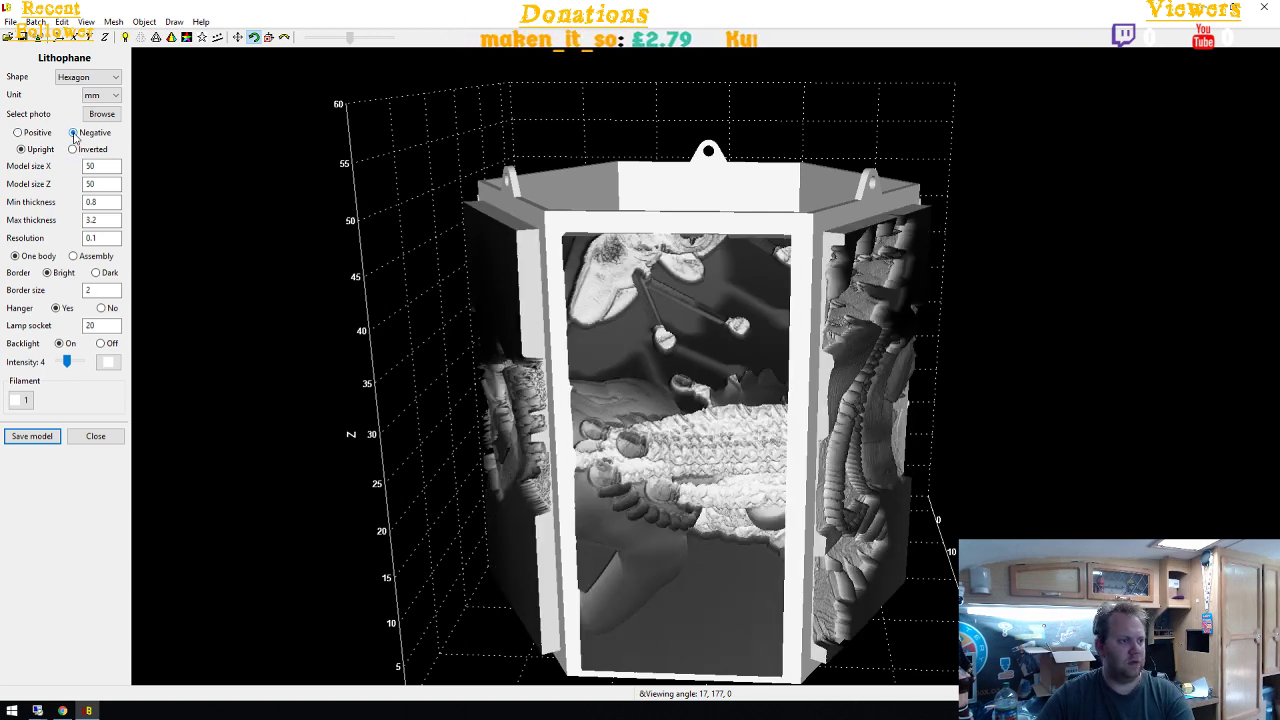
pyautogui.press('Up')
pyautogui.click(74, 149)
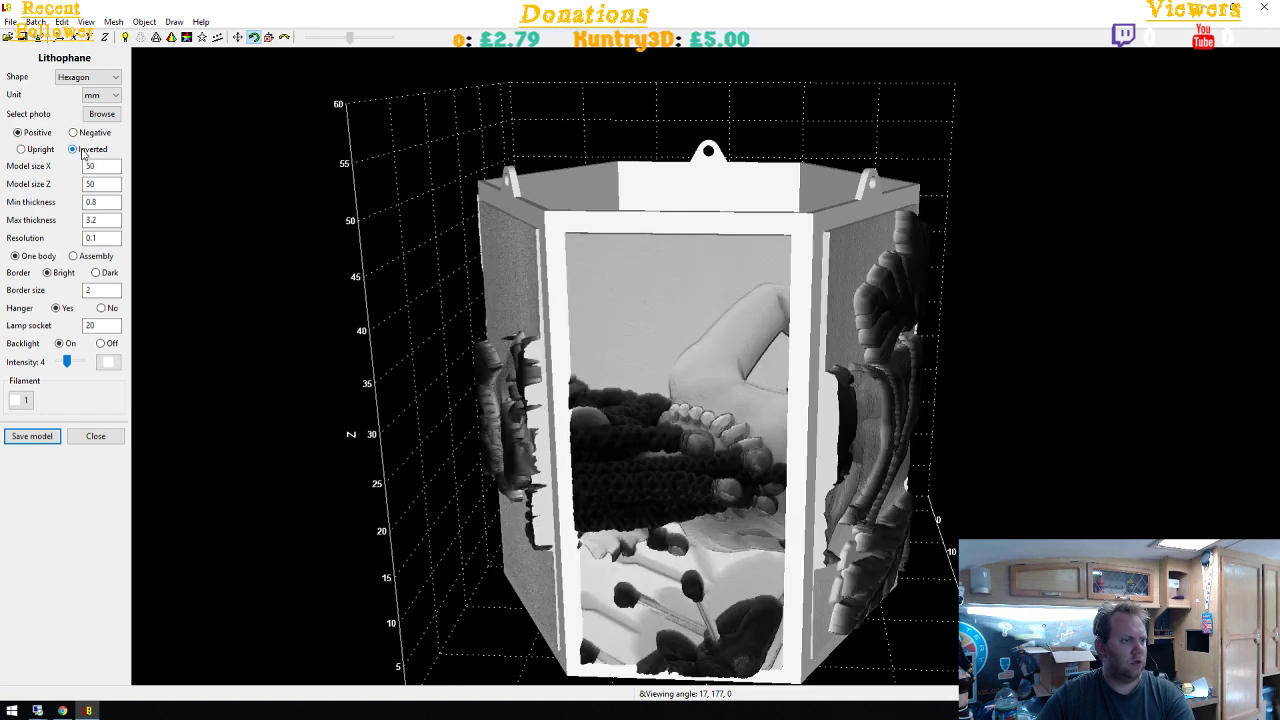
pyautogui.click(42, 150)
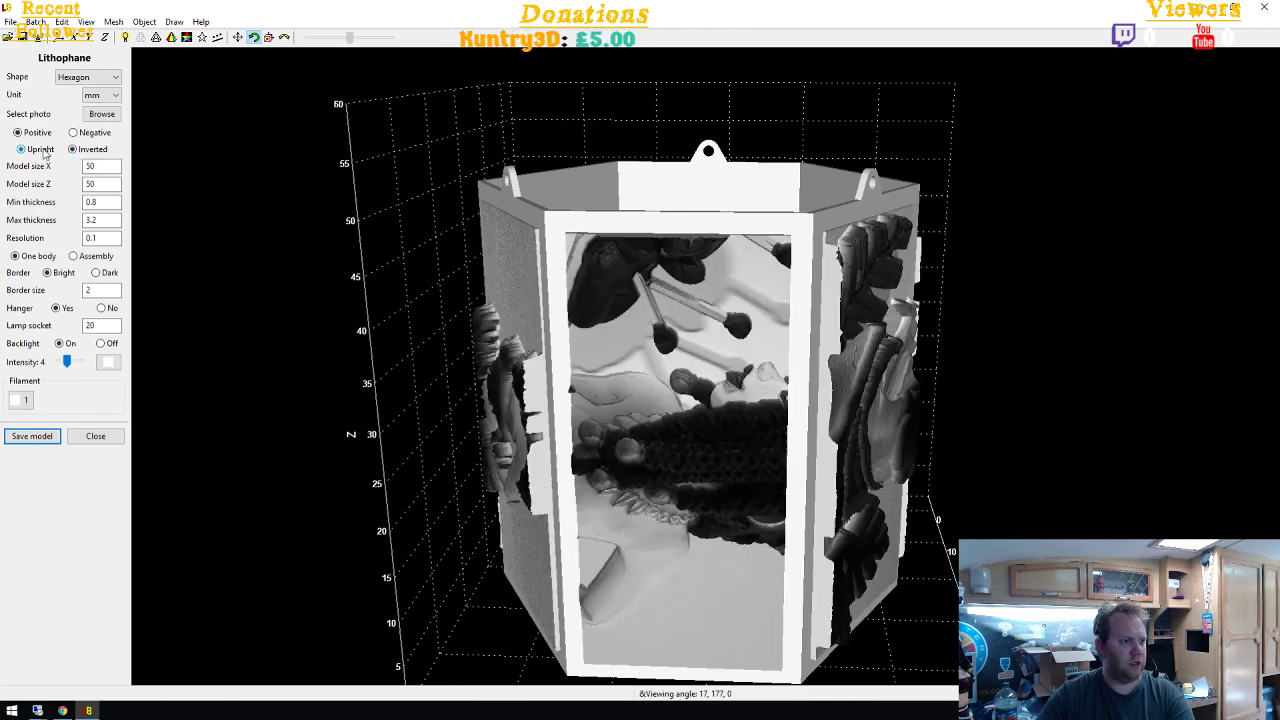
pyautogui.click(110, 151)
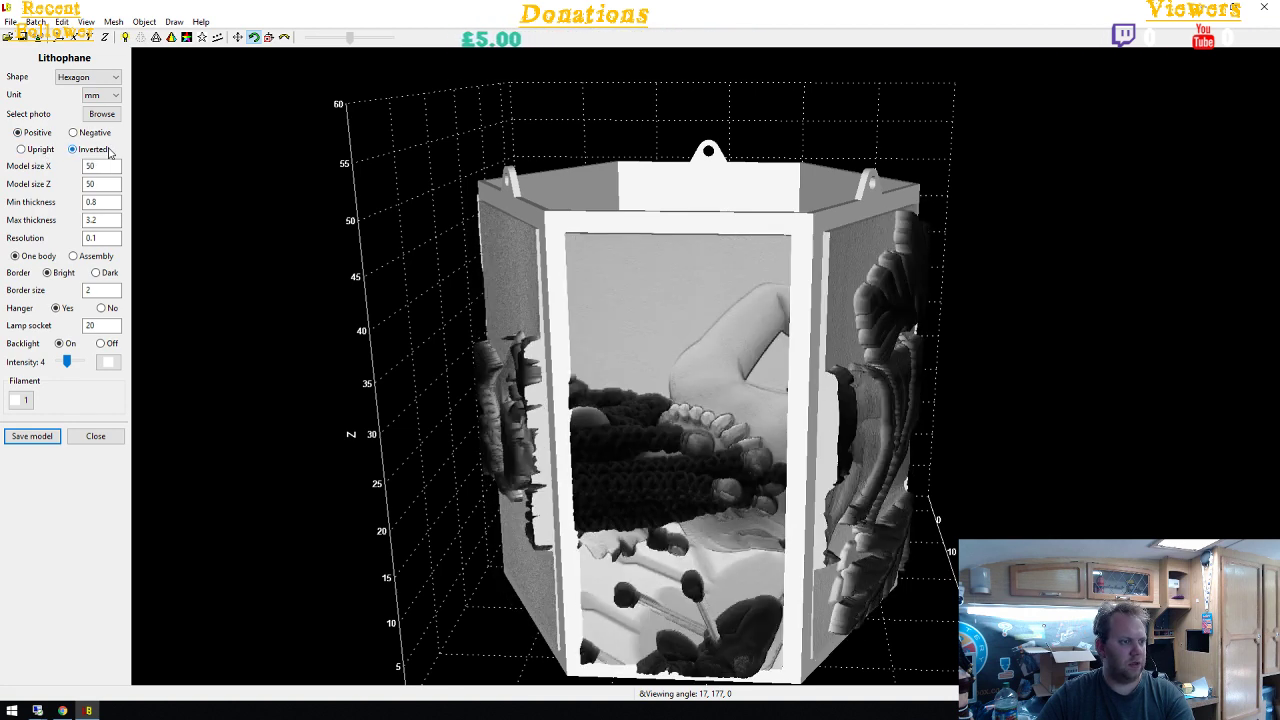
pyautogui.click(38, 150)
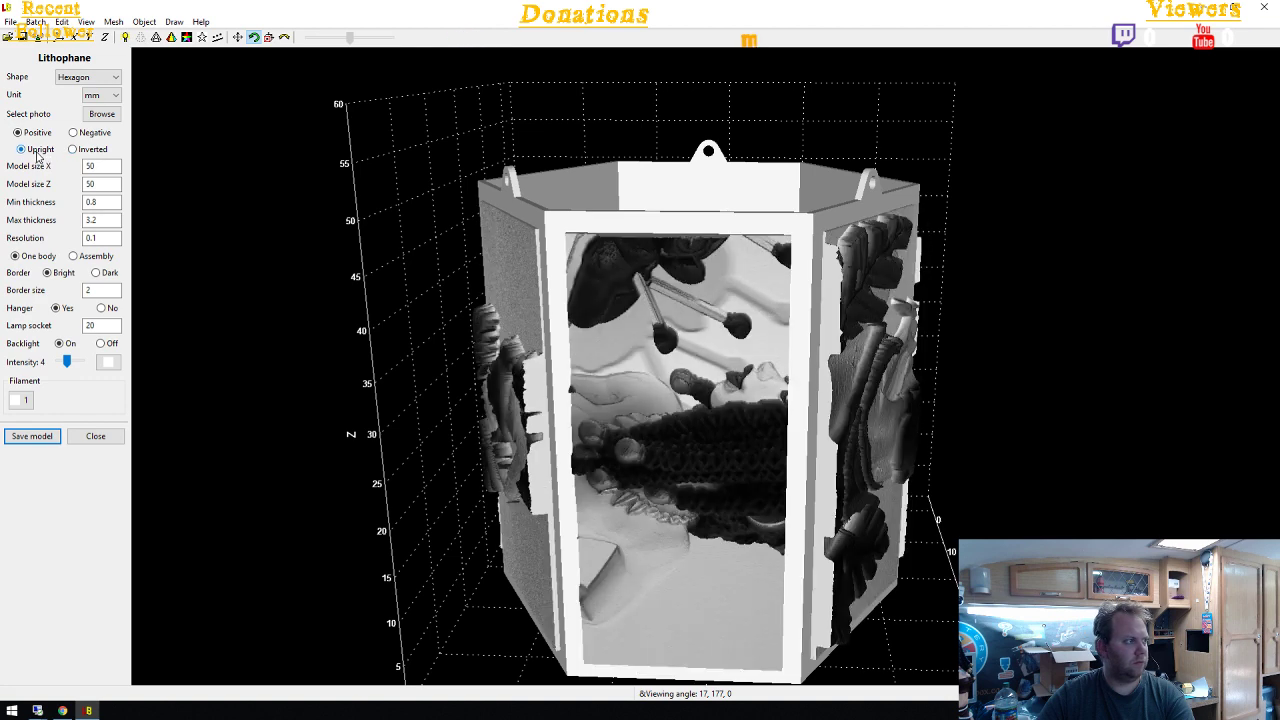
# Change the lithophane shape to Flat and view its photo side from the front
pyautogui.click(86, 77)
pyautogui.click(80, 90)
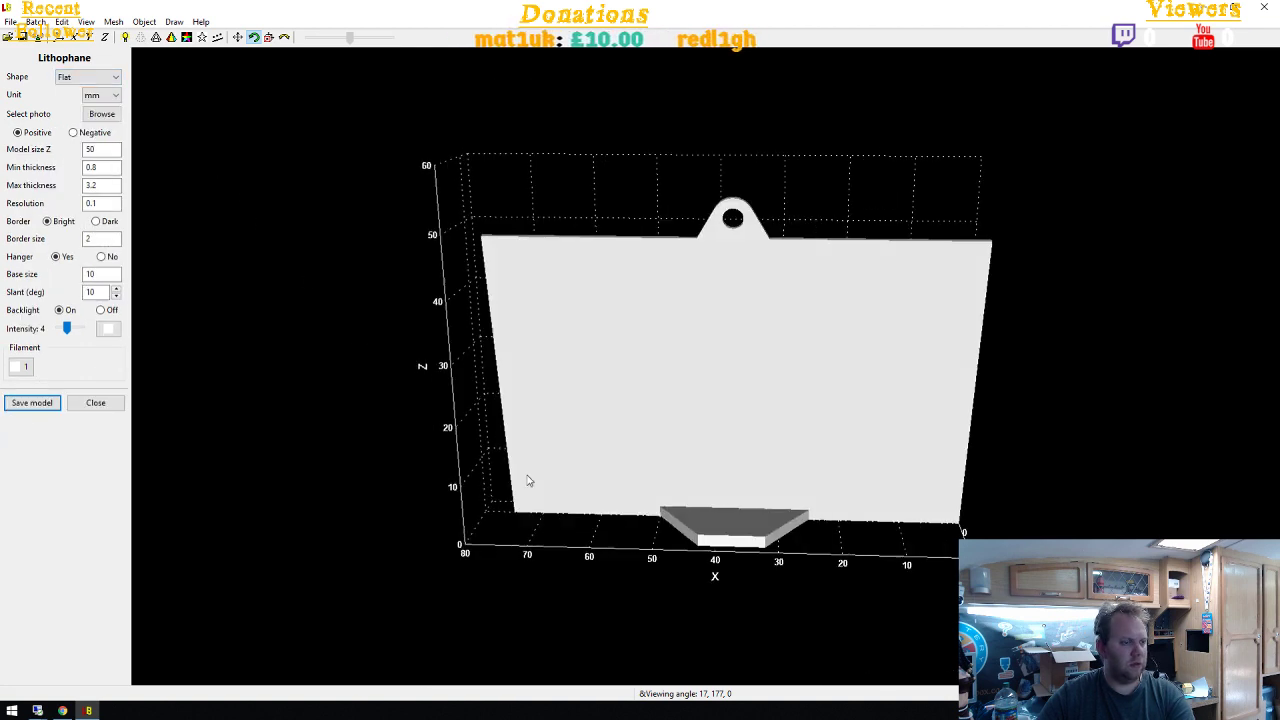
pyautogui.moveTo(529, 481); pyautogui.dragTo(882, 442)
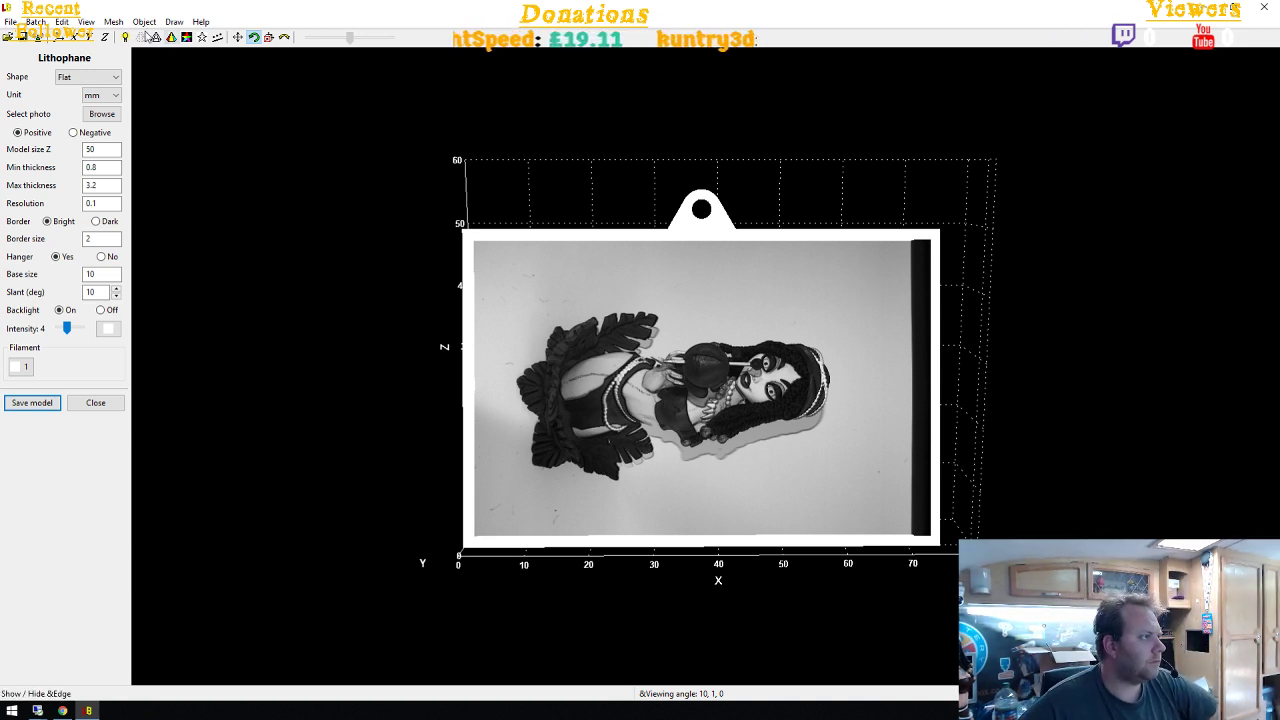
pyautogui.click(144, 22)
pyautogui.moveTo(113, 24)
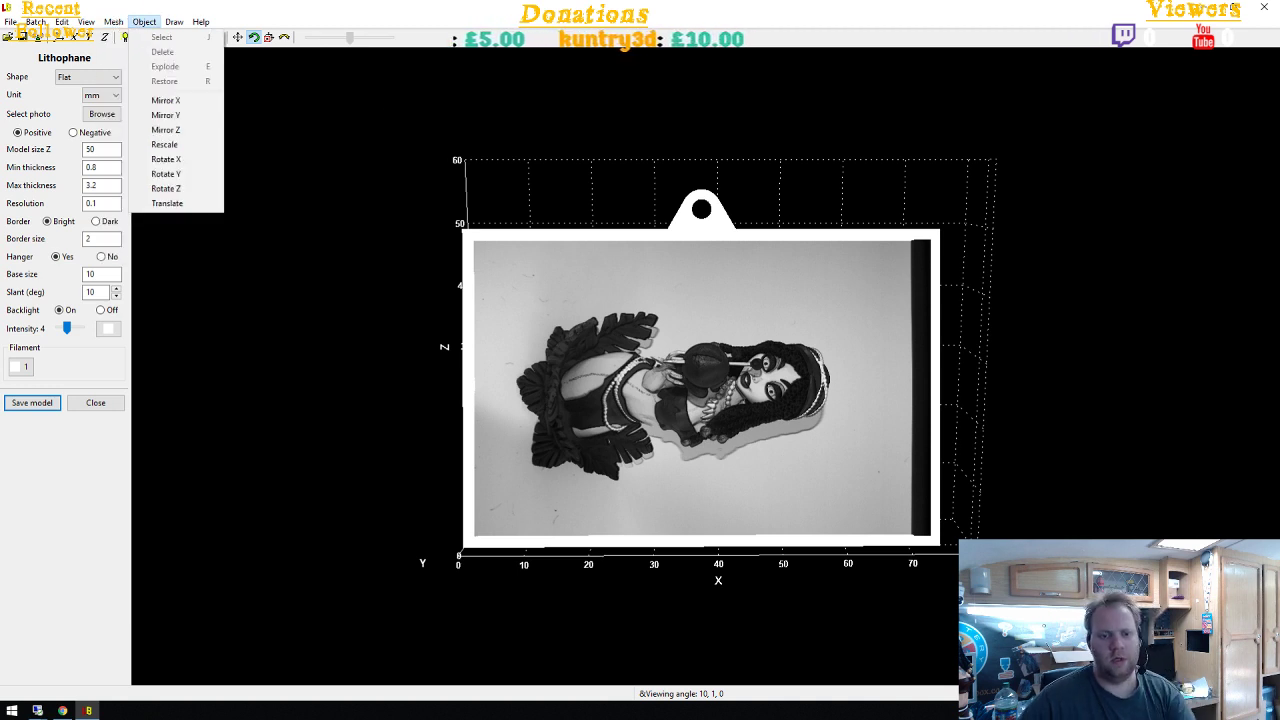
pyautogui.press('Escape')
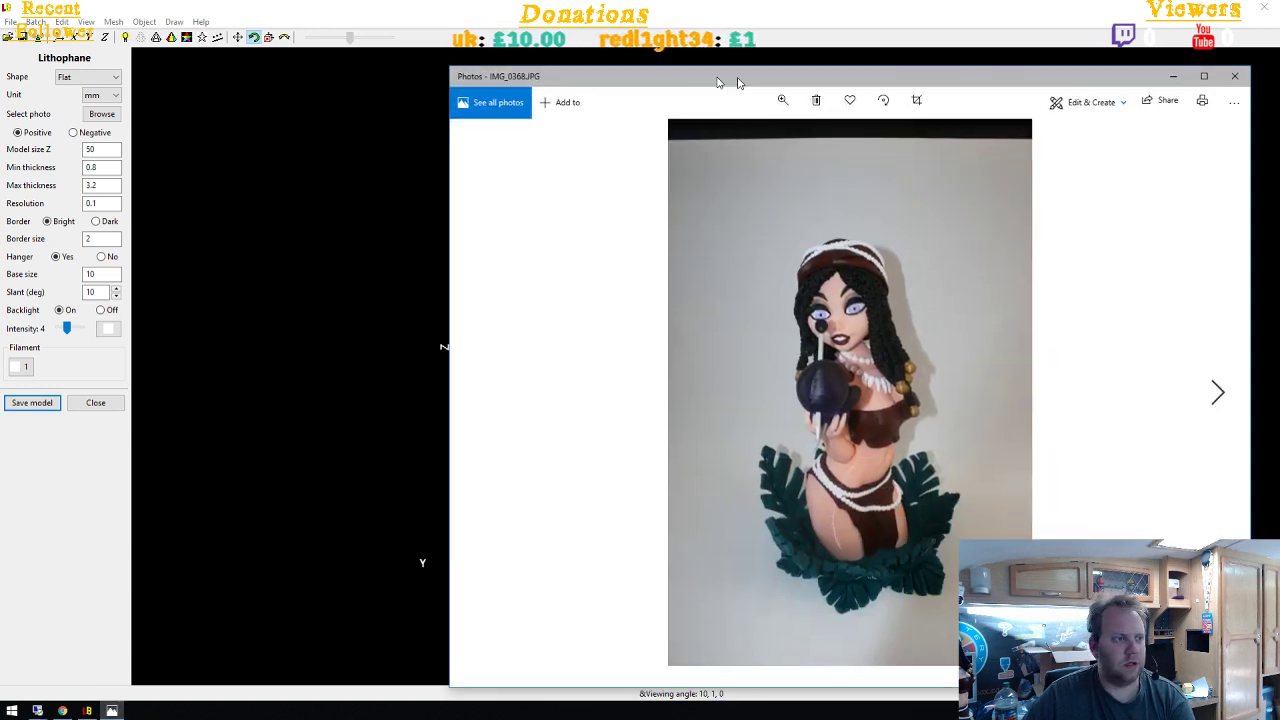
# Switch to Photos and place IMG_0368.JPG beside the flat lithophane to compare their orientations, keeping the lithophane Positive
pyautogui.moveTo(739, 84); pyautogui.dragTo(561, 63)
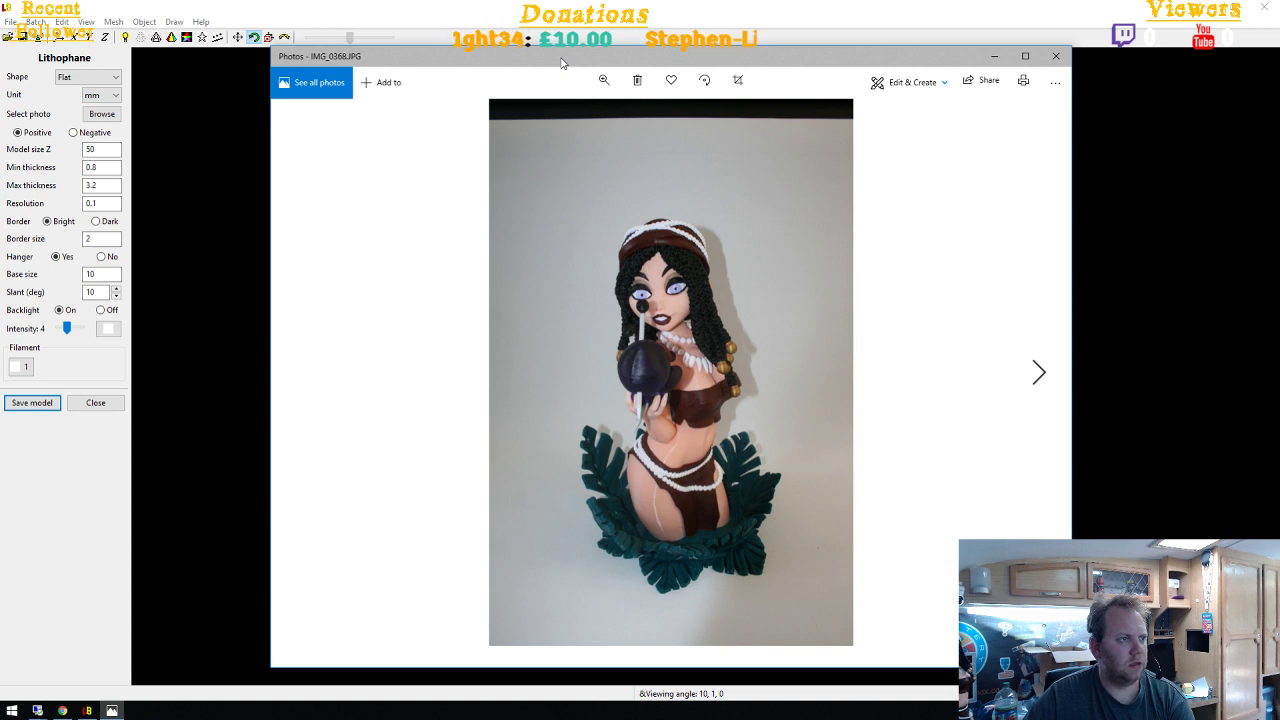
pyautogui.moveTo(561, 63); pyautogui.dragTo(1237, 50)
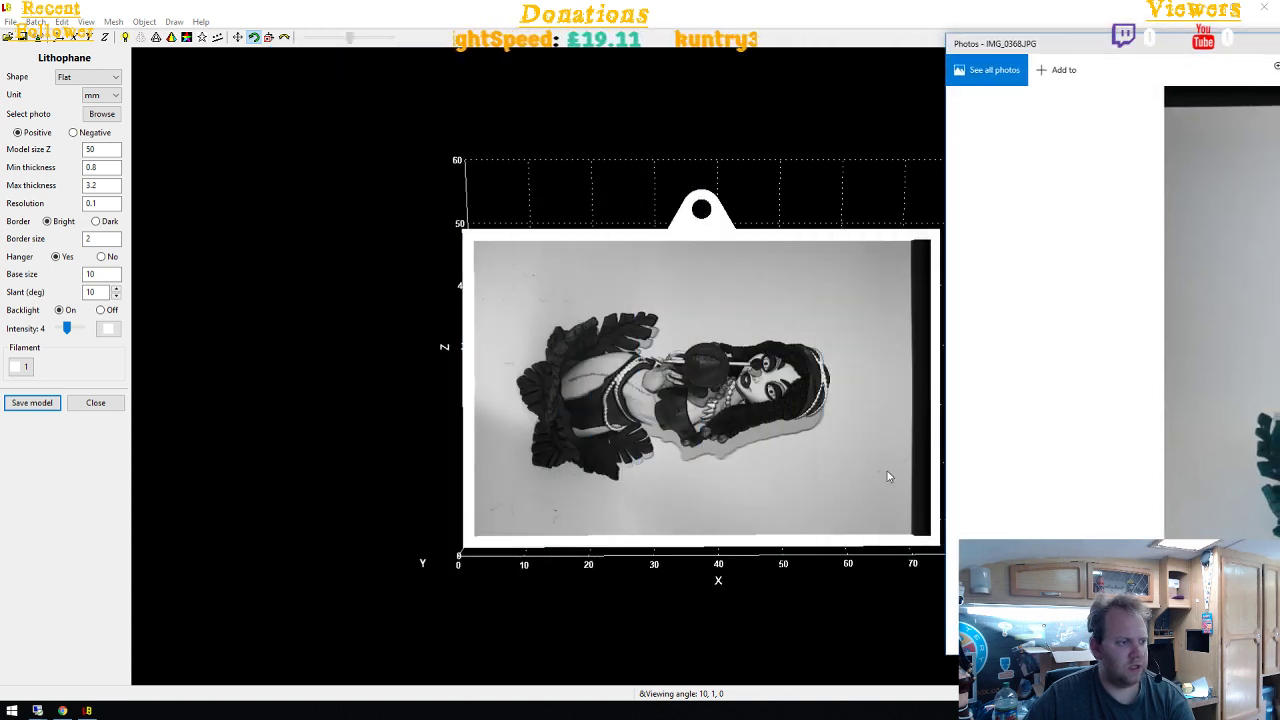
pyautogui.moveTo(1150, 52); pyautogui.dragTo(985, 53)
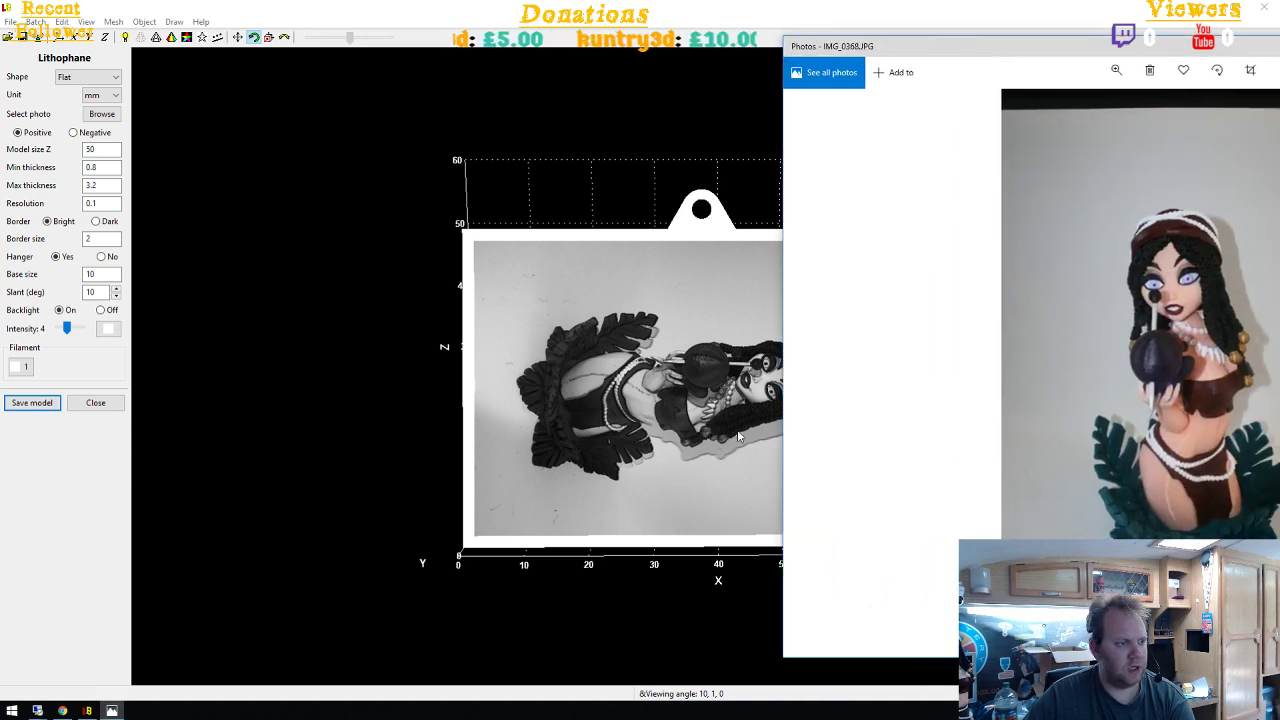
pyautogui.click(73, 132)
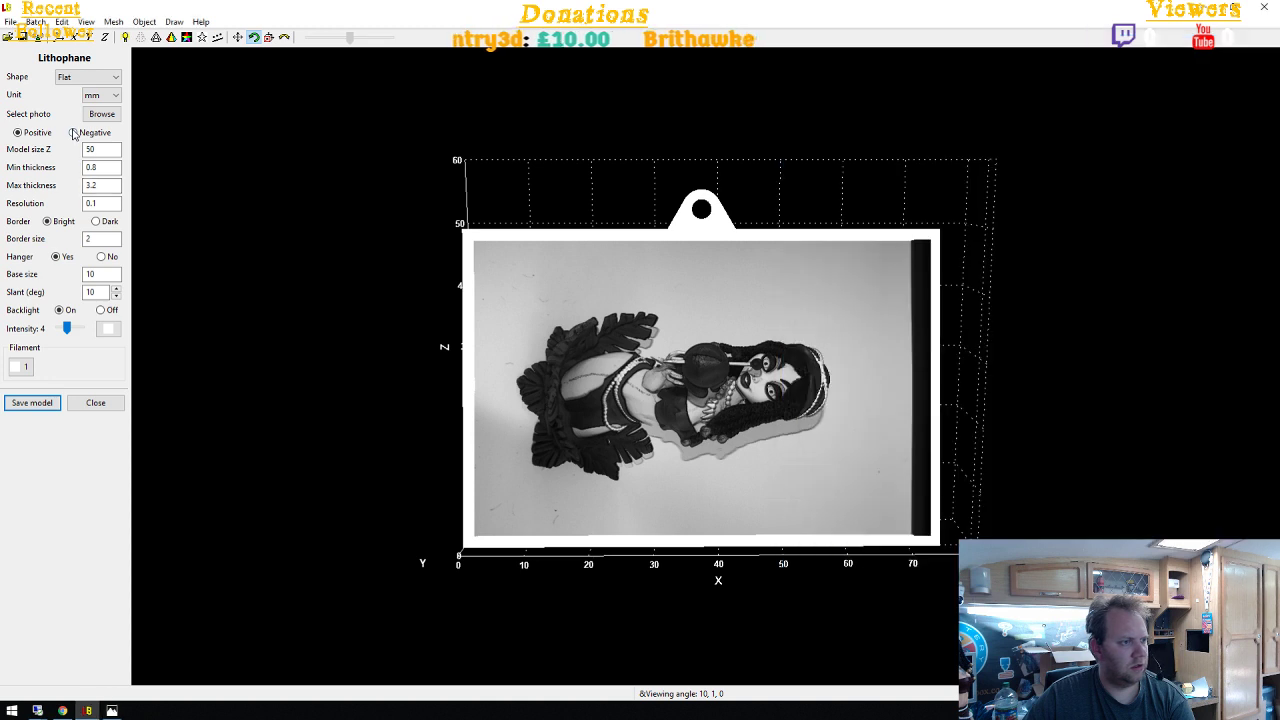
pyautogui.click(17, 133)
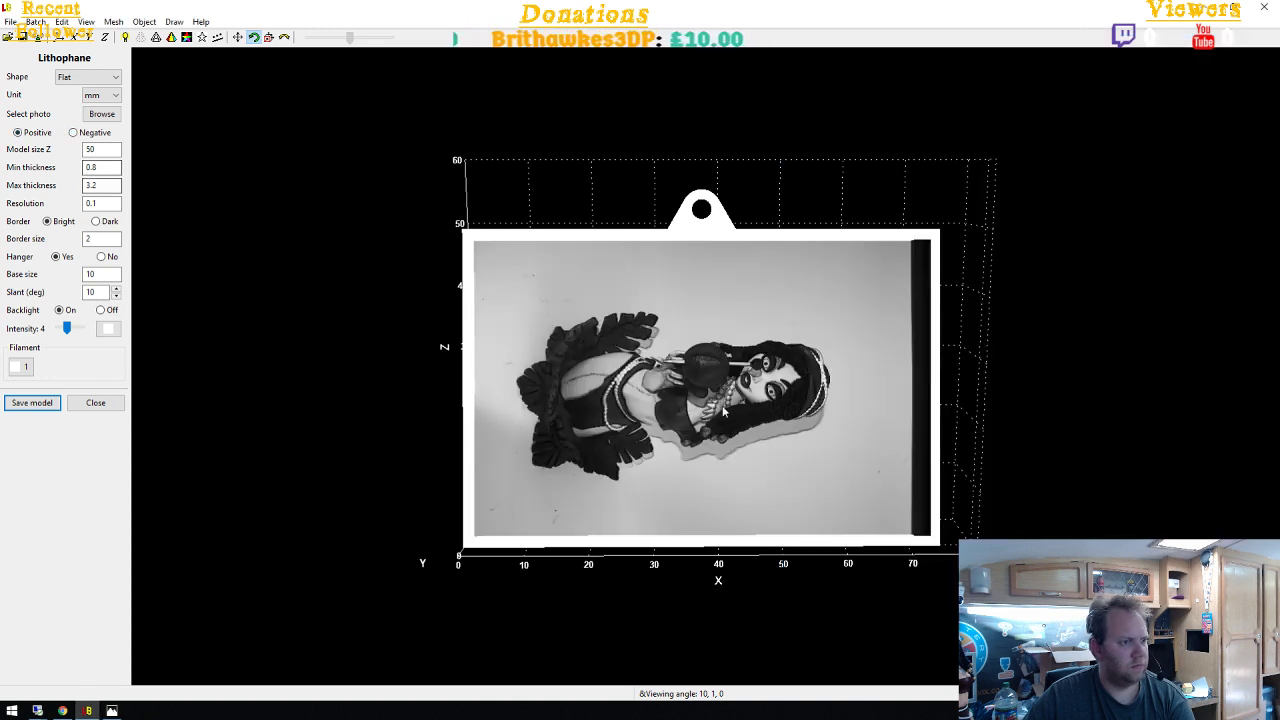
# Bring IMG_0368.JPG in Photos back into view and rotate it 90 degrees clockwise
pyautogui.click(112, 710)
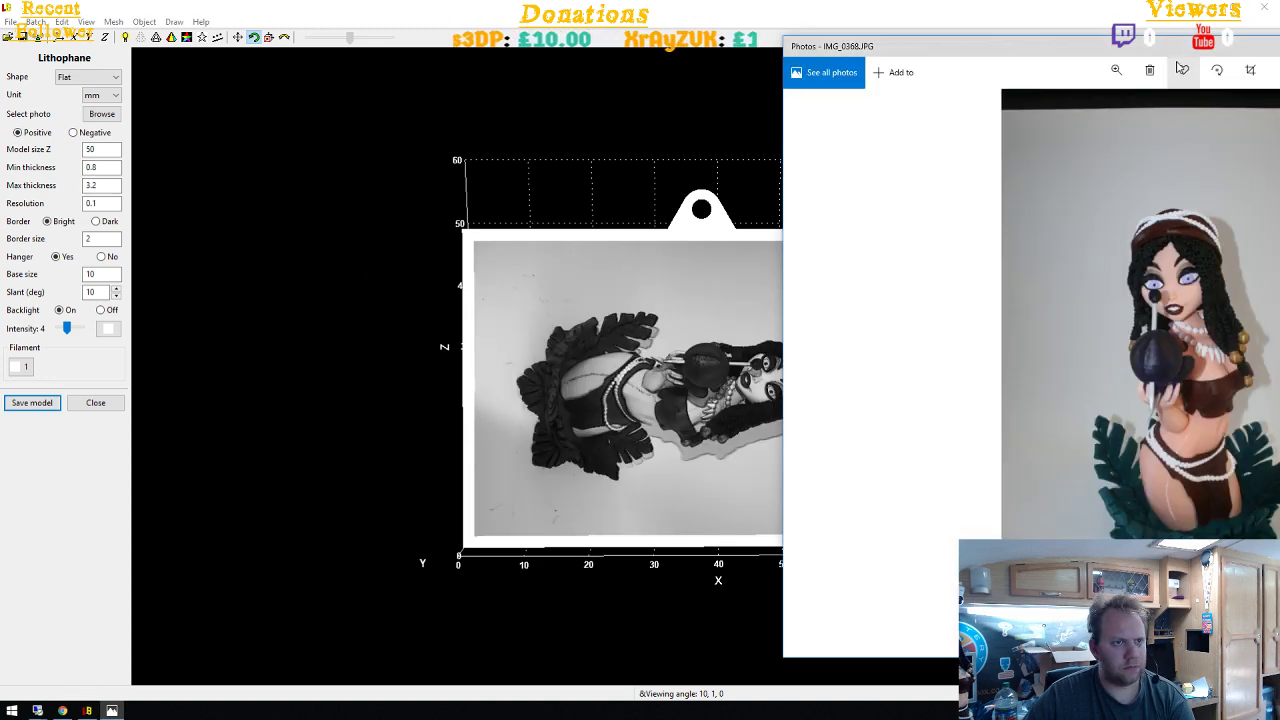
pyautogui.click(1218, 70)
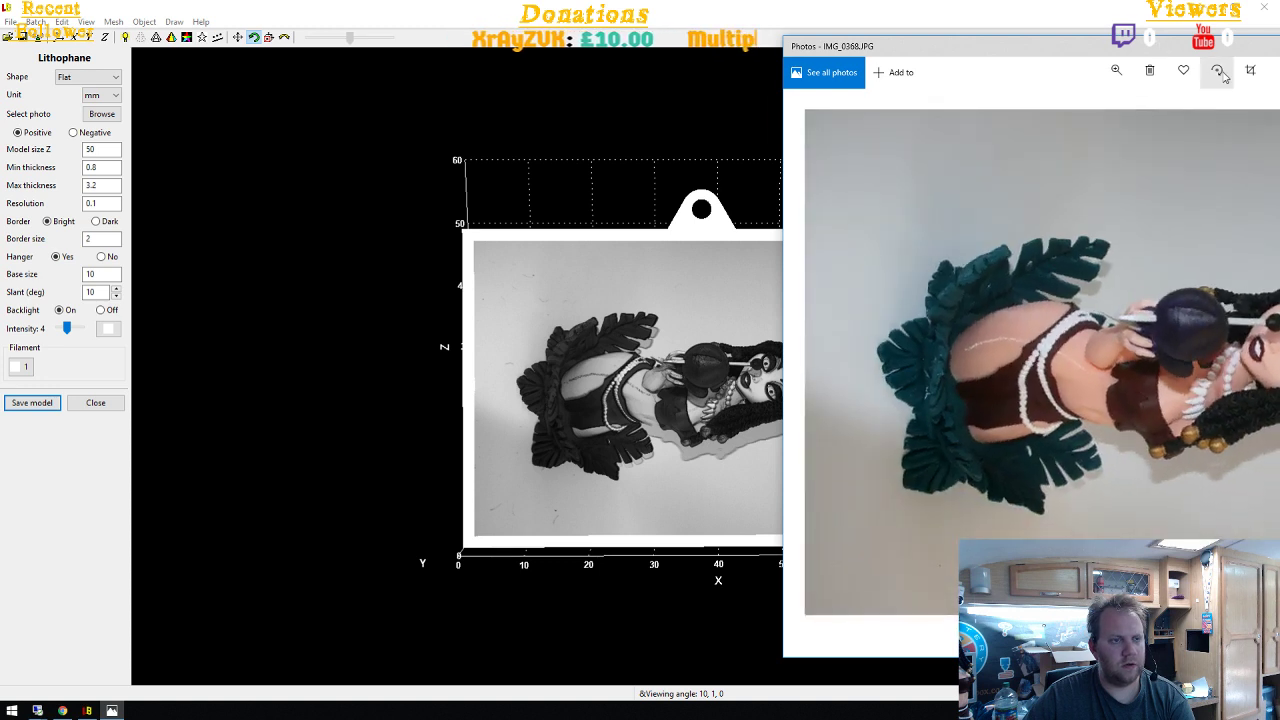
# Close the rotated photo in Photos and reload IMG_0368.JPG into the flat lithophane
pyautogui.hotkey('alt', 'F4')
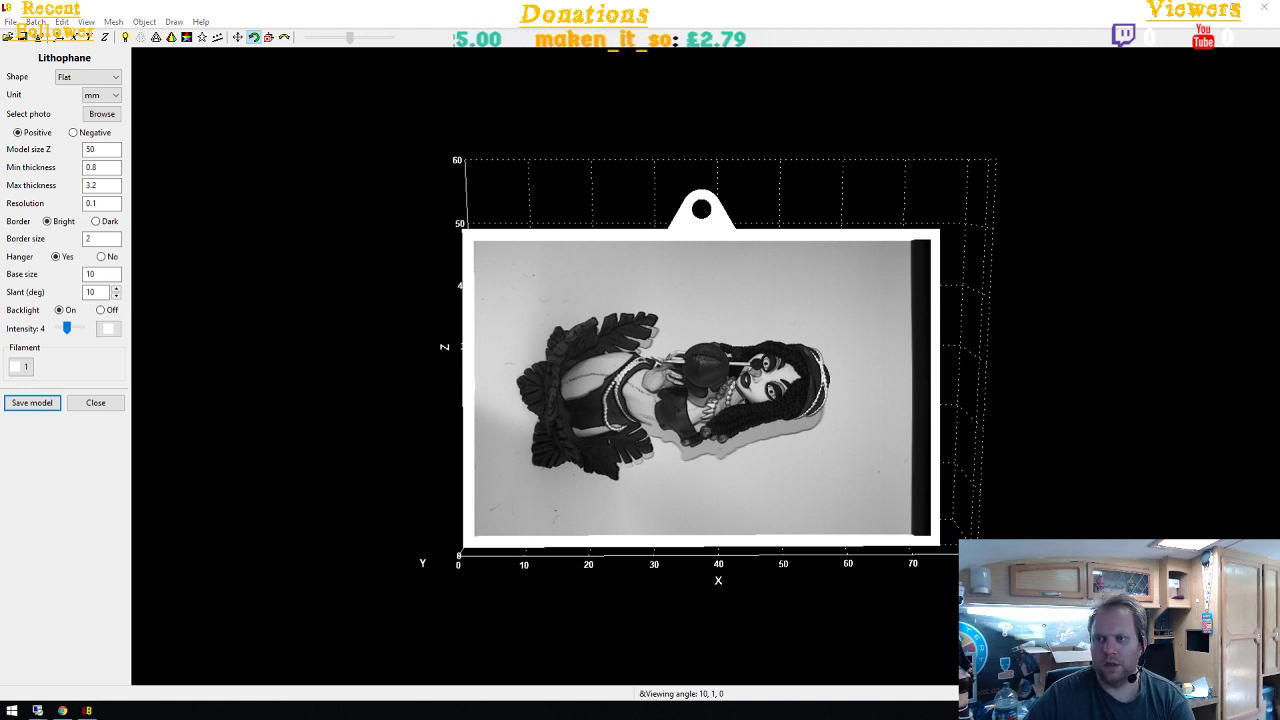
pyautogui.click(101, 113)
pyautogui.doubleClick(266, 165)
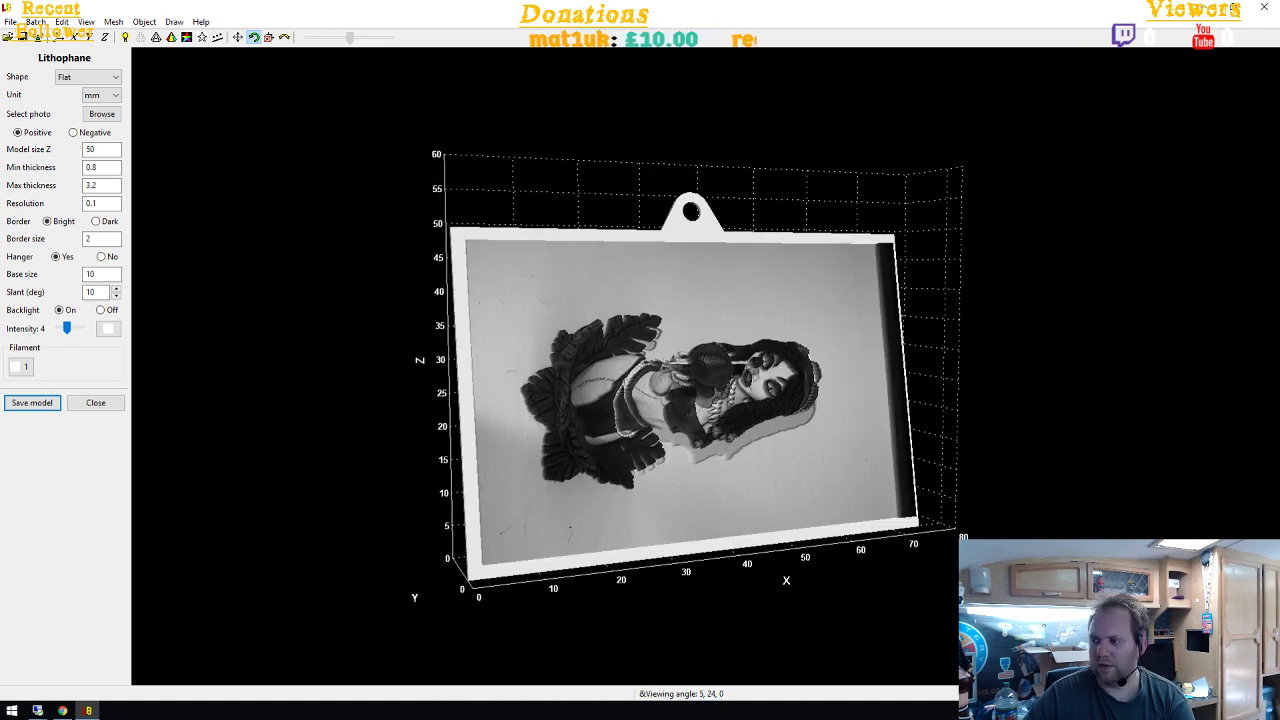
# Rotate the flat lithophane 90 degrees about the X axis and open the Rescale option for it
pyautogui.click(145, 22)
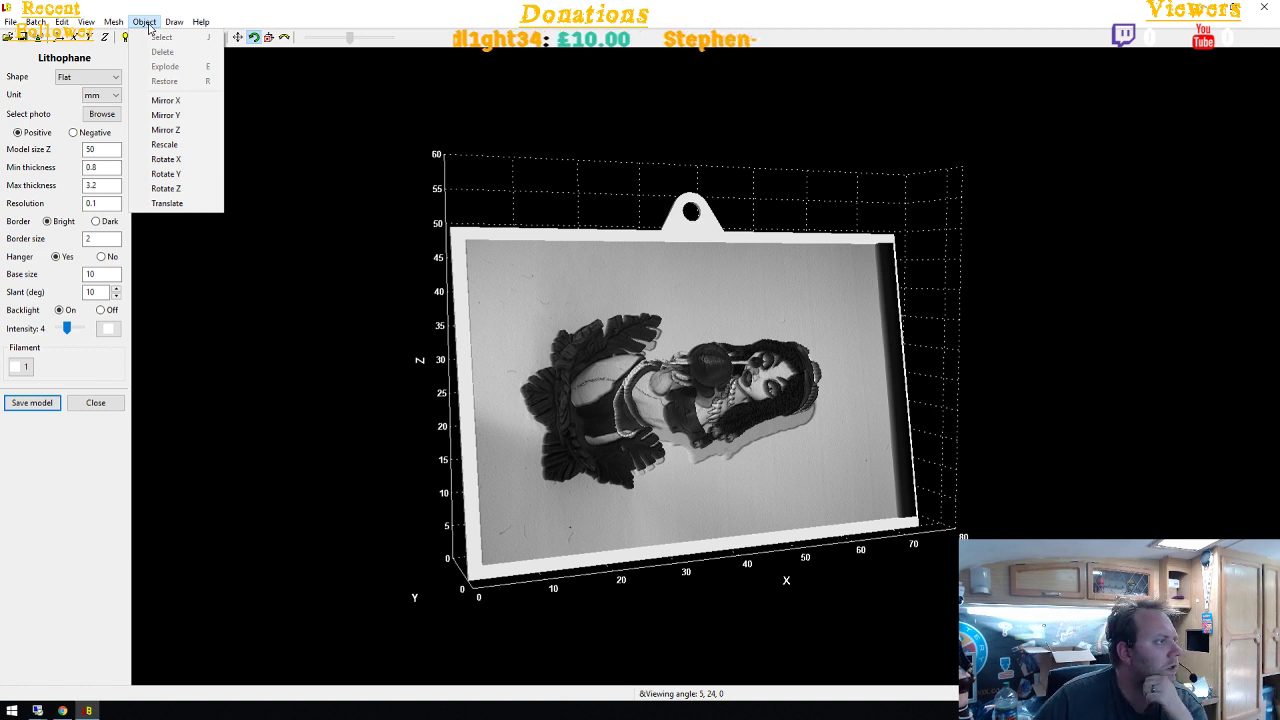
pyautogui.click(166, 159)
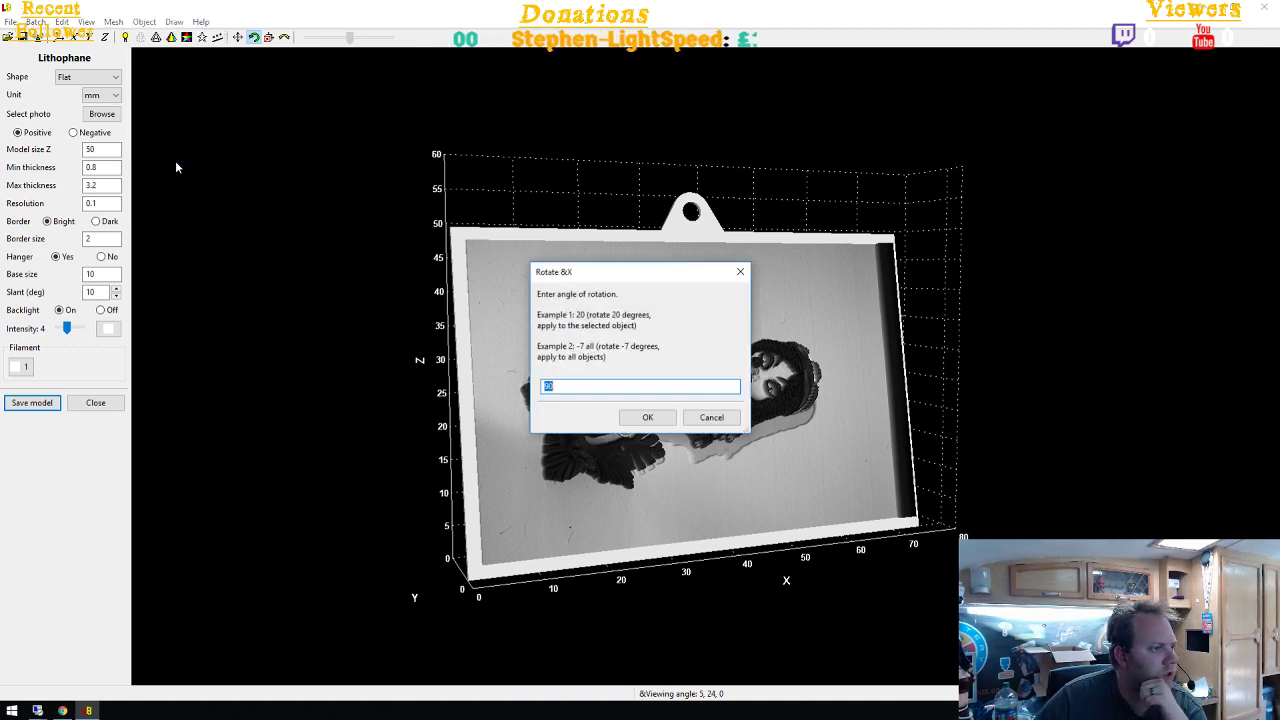
pyautogui.click(647, 418)
pyautogui.moveTo(627, 421); pyautogui.dragTo(236, 254)
pyautogui.click(145, 22)
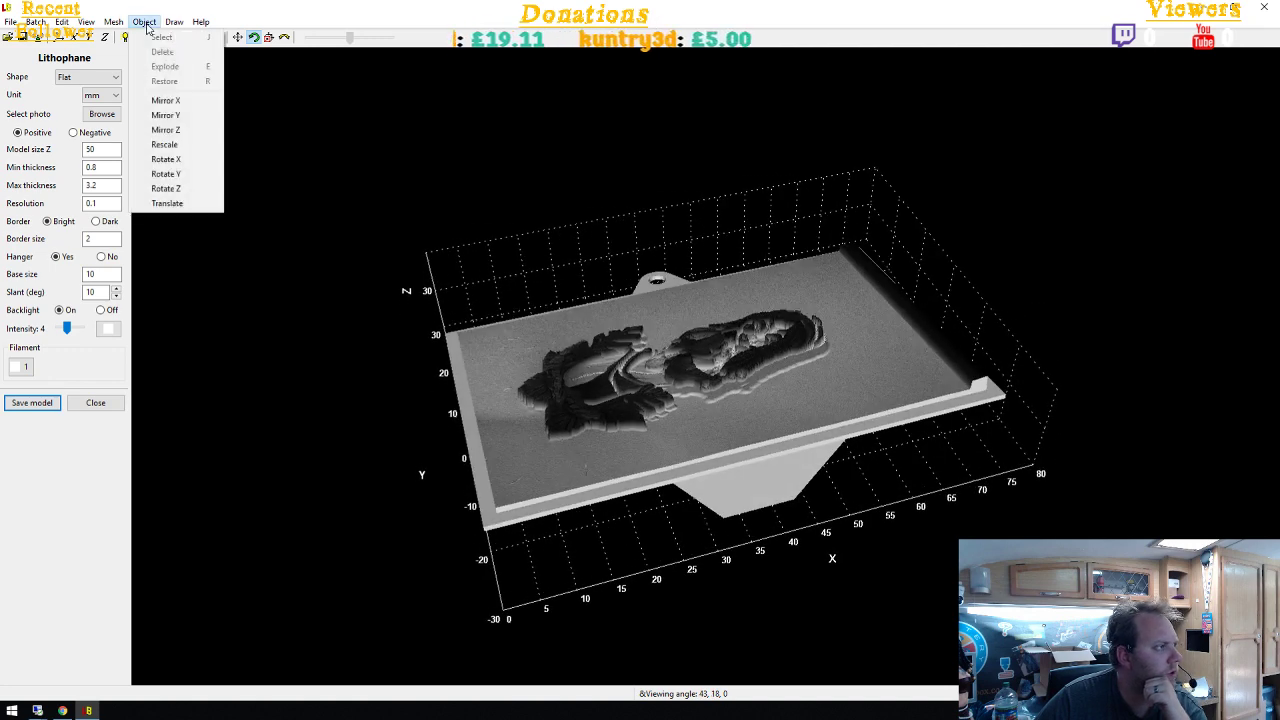
pyautogui.click(164, 145)
pyautogui.click(644, 447)
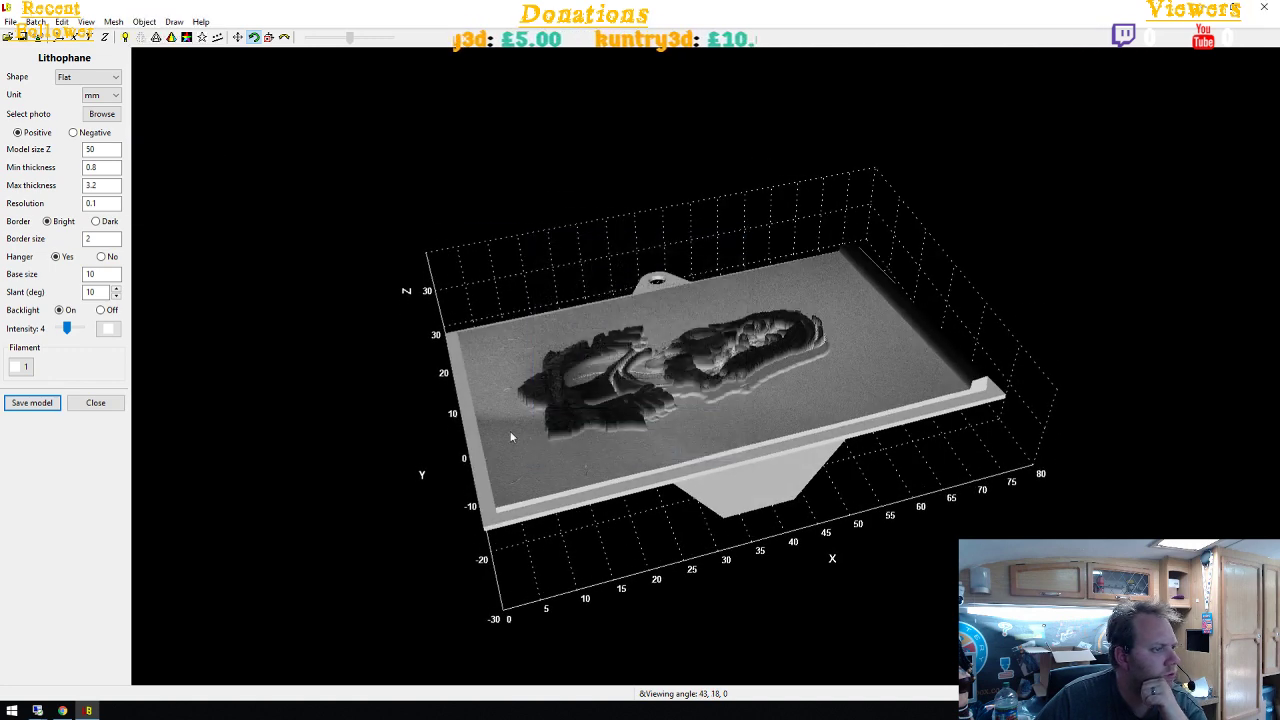
# Invoke an empty 2D window, enlarge it and close it again
pyautogui.click(150, 22)
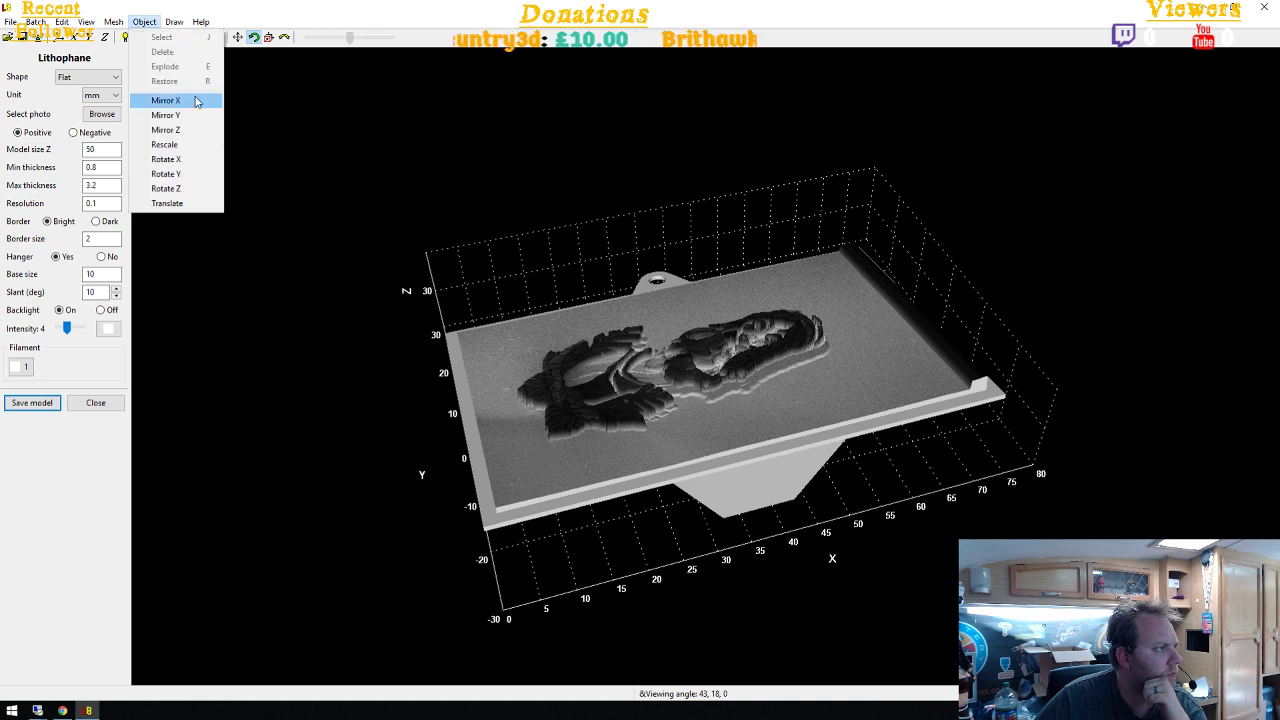
pyautogui.moveTo(114, 27)
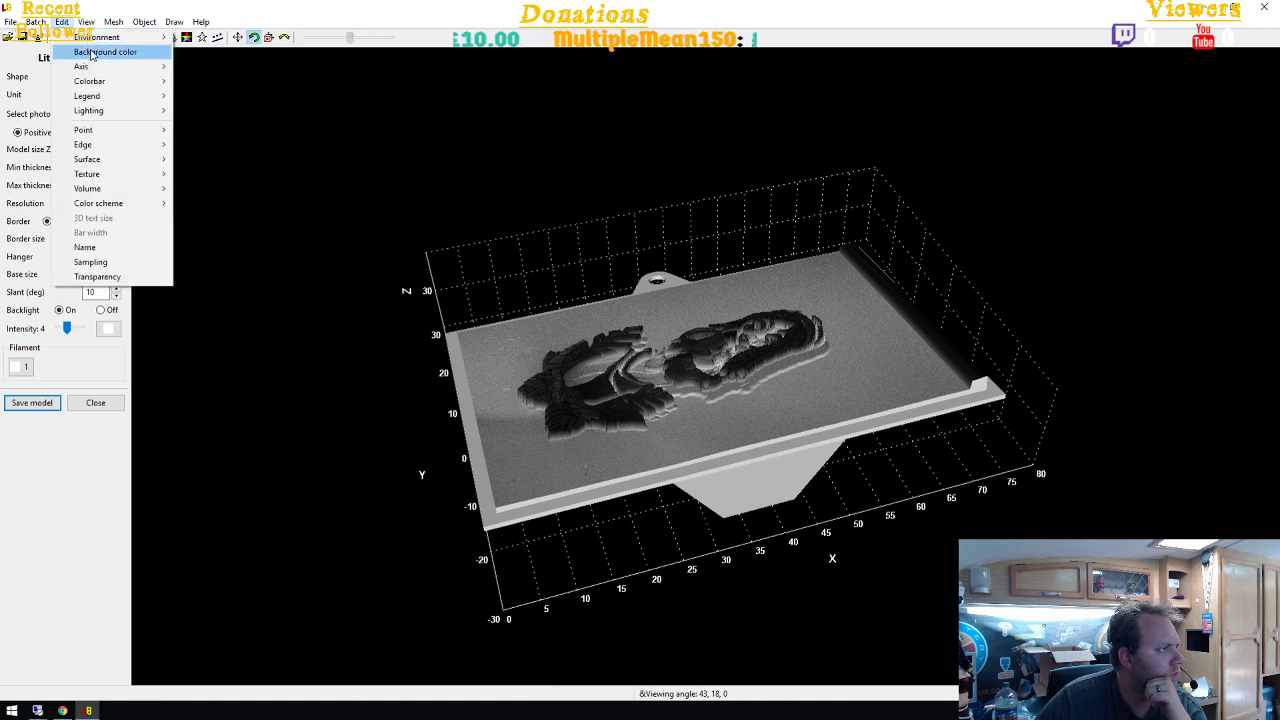
pyautogui.moveTo(110, 111)
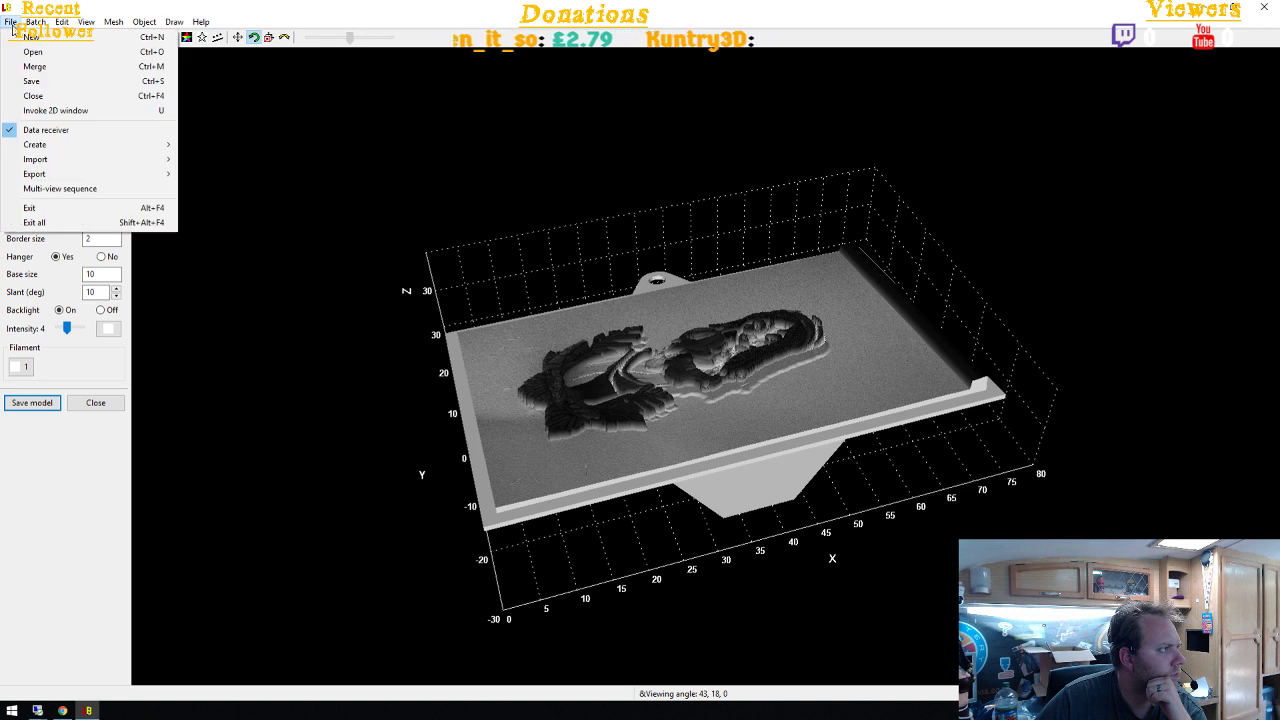
pyautogui.click(38, 113)
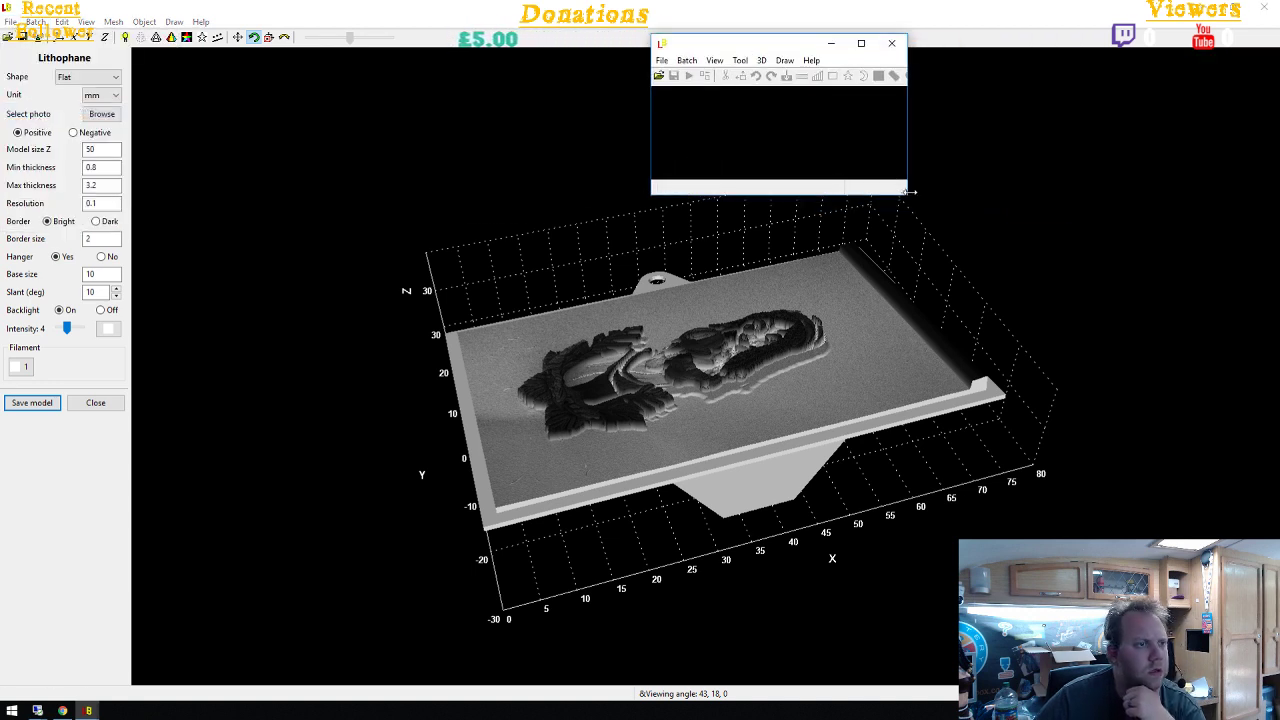
pyautogui.moveTo(914, 220); pyautogui.dragTo(1030, 414)
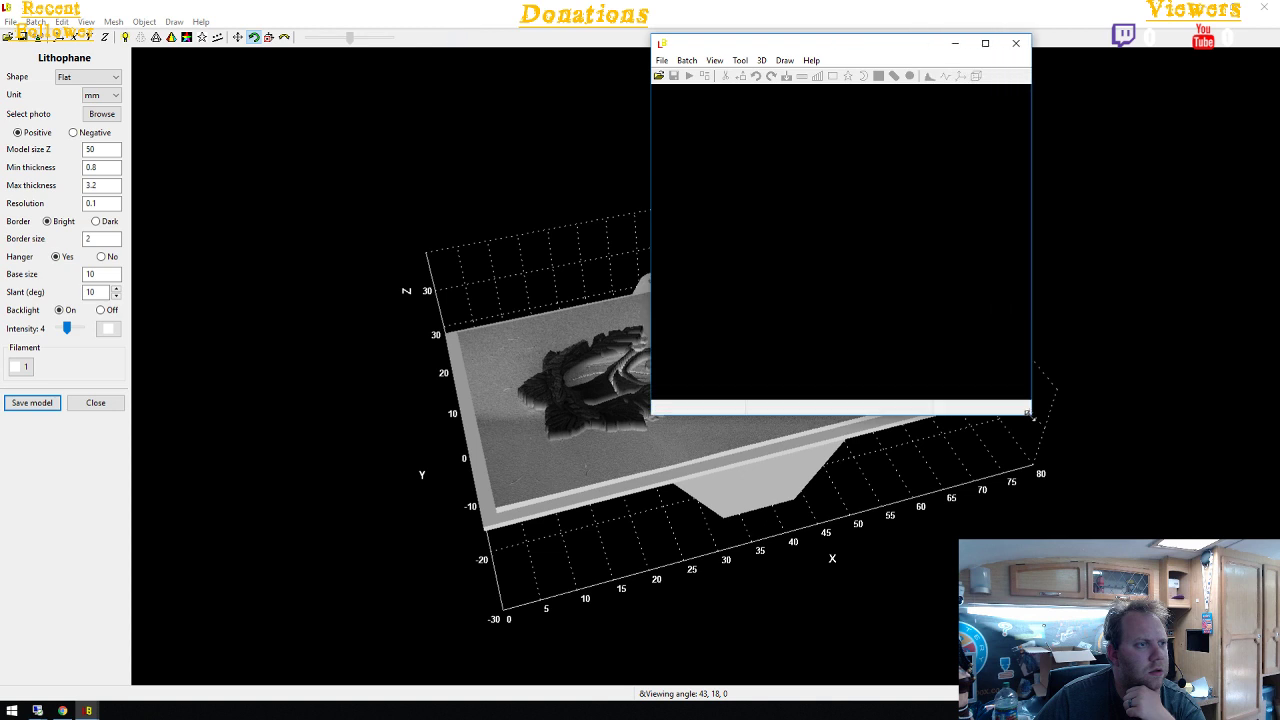
pyautogui.click(1016, 43)
# Check the Create options, try the Multi-view sequence command and view the lithophane's photo side face-on
pyautogui.click(10, 21)
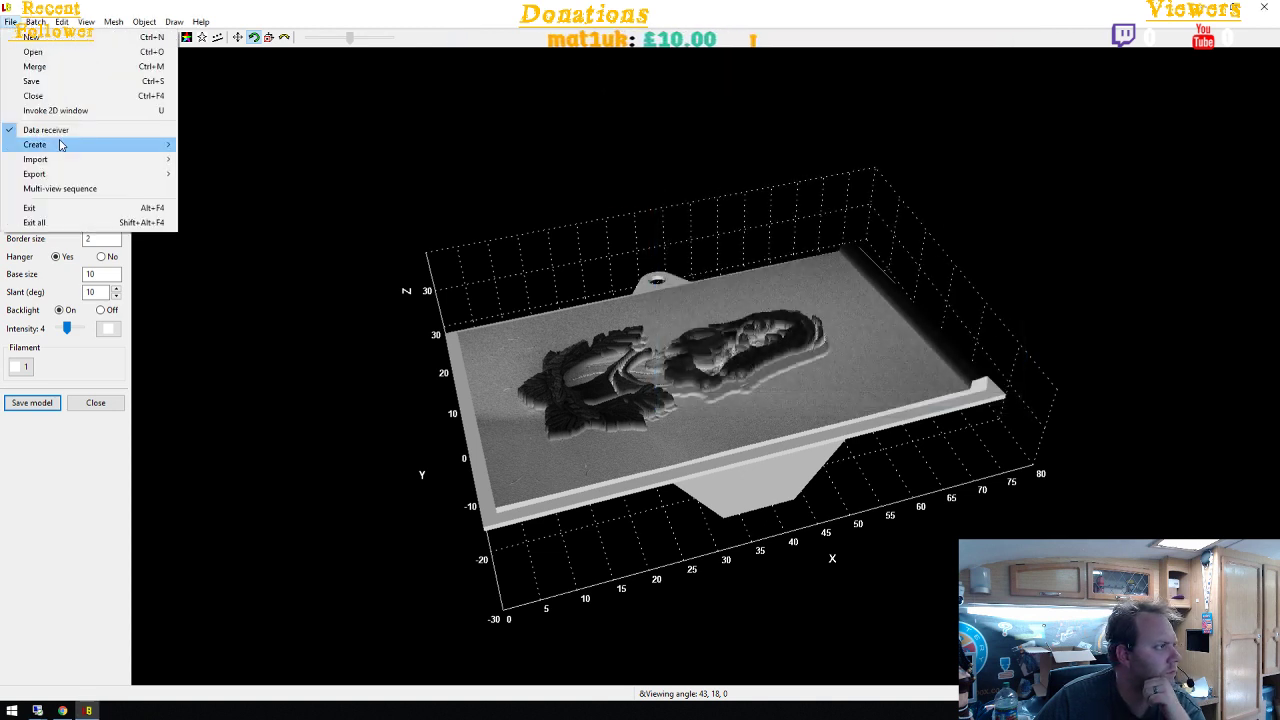
pyautogui.moveTo(61, 145)
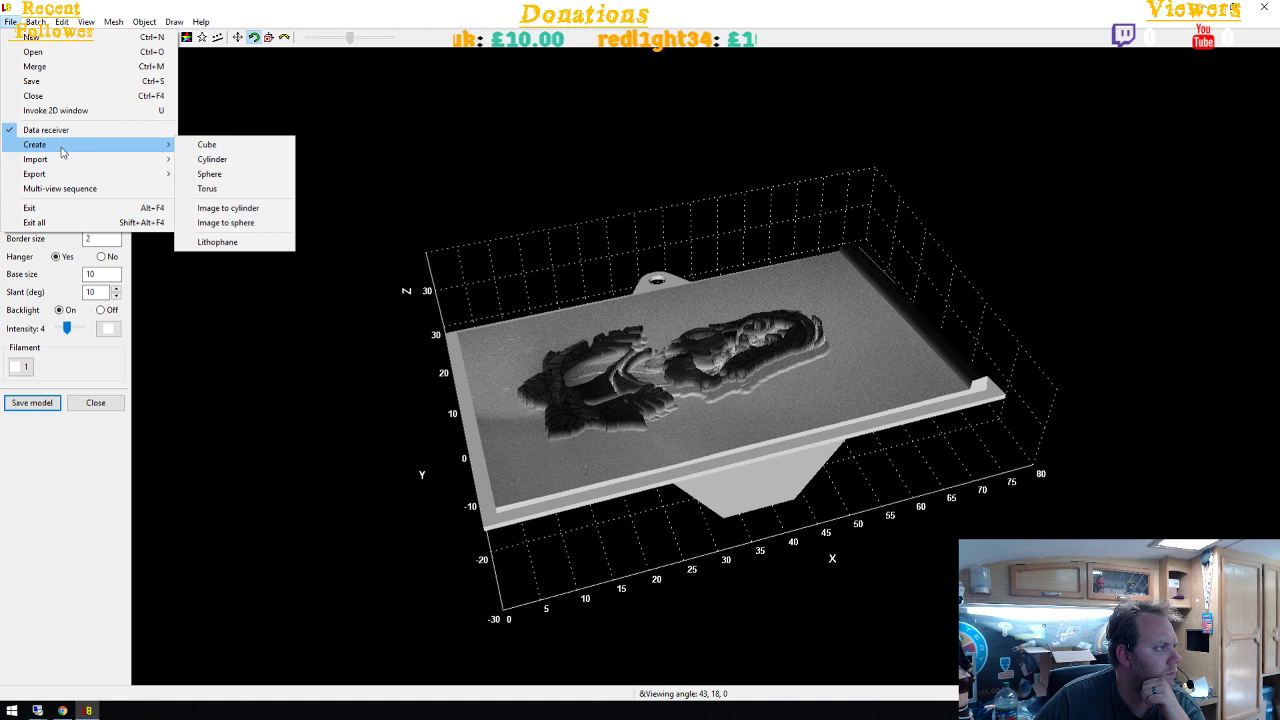
pyautogui.moveTo(67, 177)
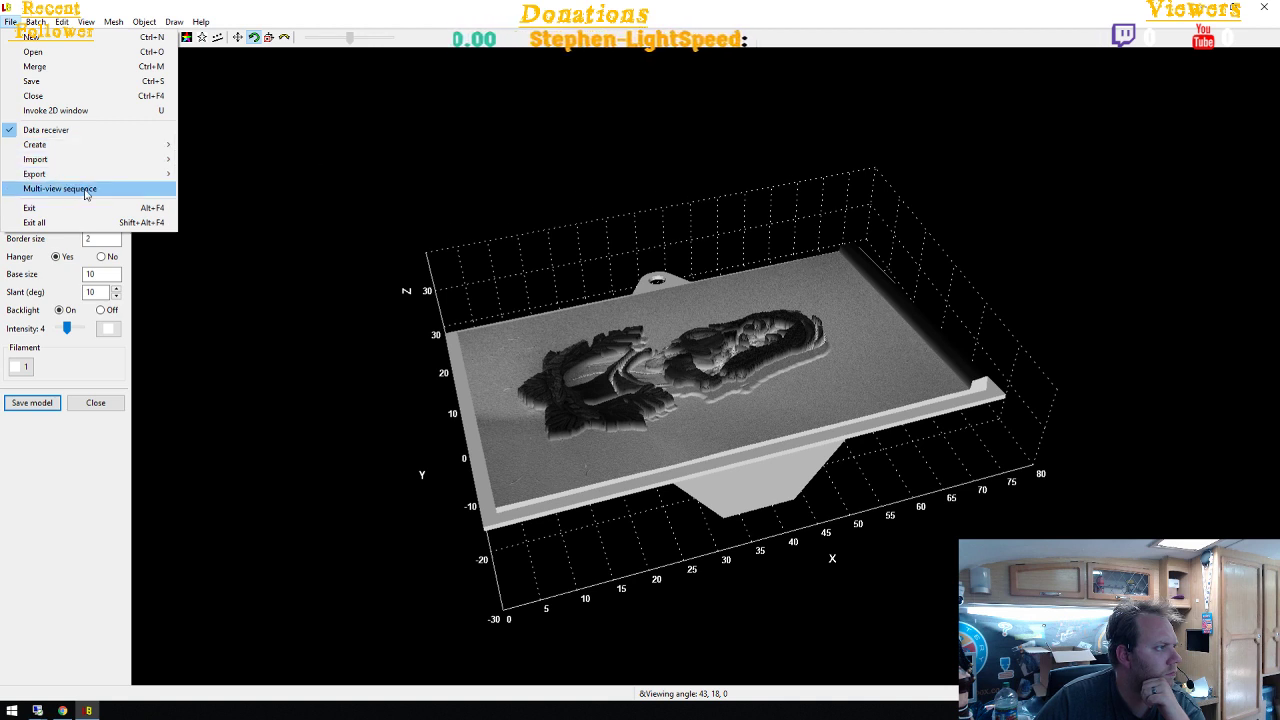
pyautogui.click(85, 189)
pyautogui.click(729, 355)
pyautogui.moveTo(759, 413); pyautogui.dragTo(684, 410)
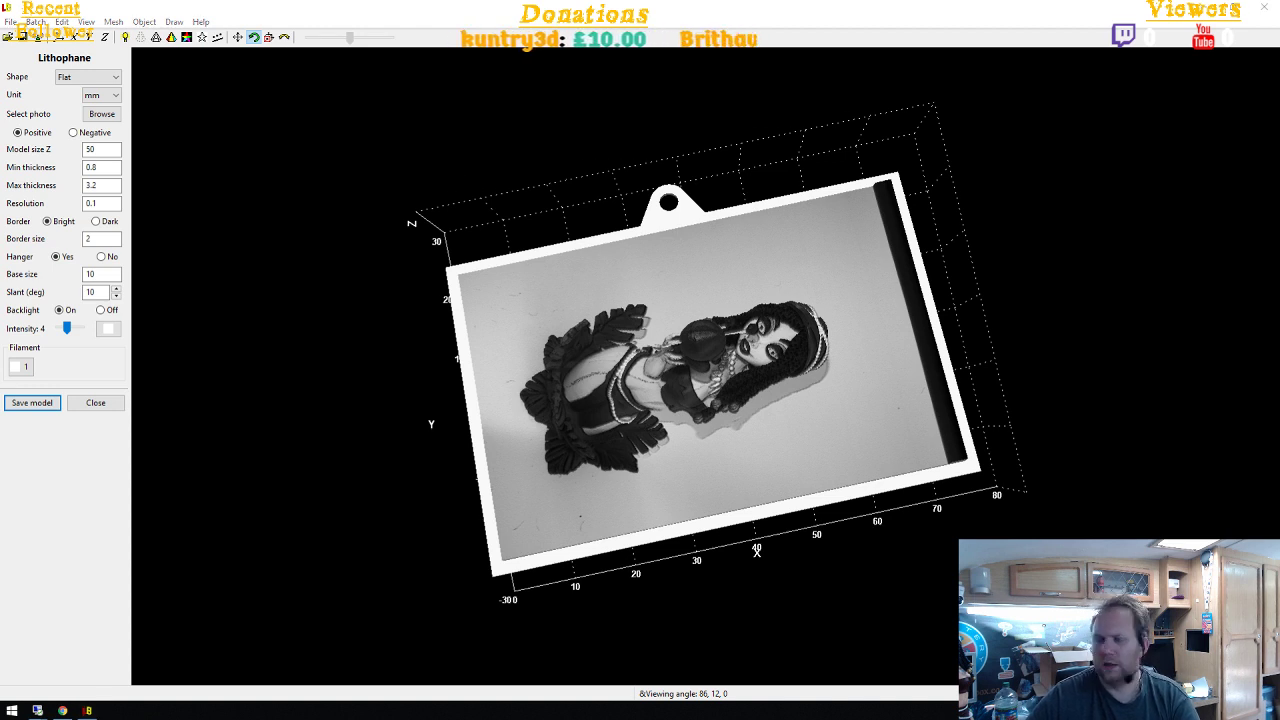
# Load IMG_0369.JPG into the flat lithophane and set its model size Z to 400 mm
pyautogui.click(101, 113)
pyautogui.doubleClick(288, 174)
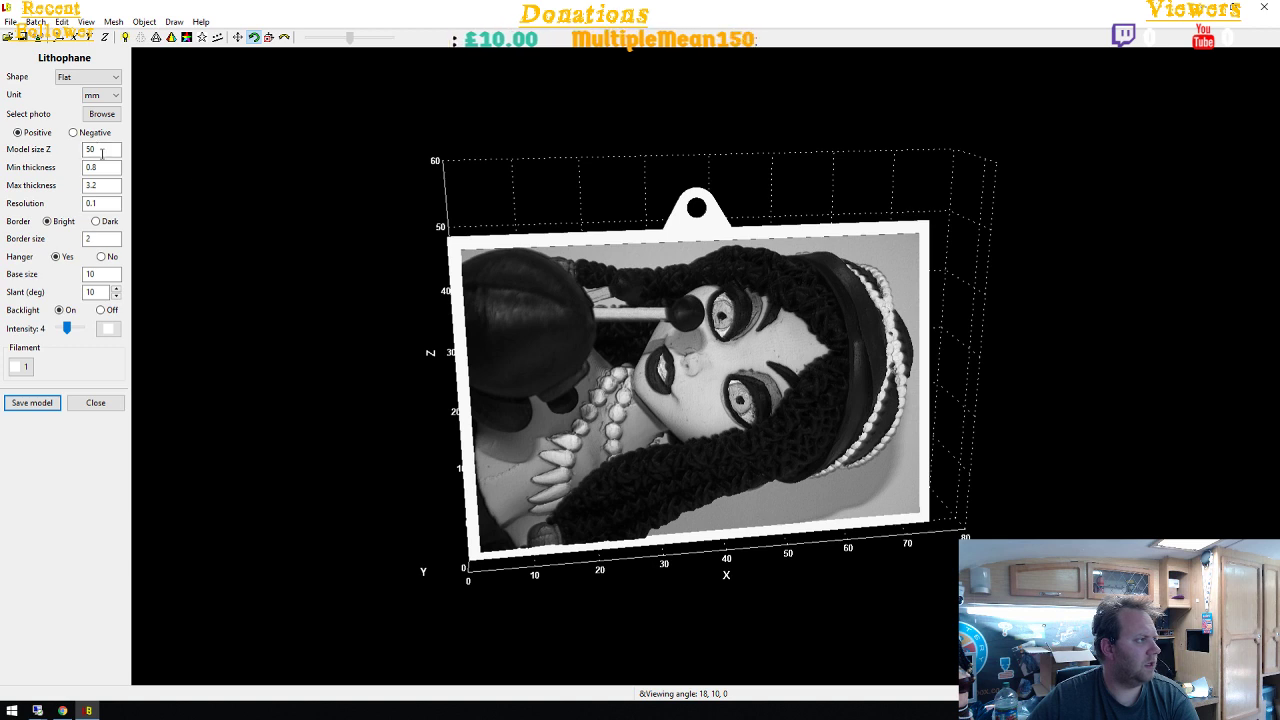
pyautogui.moveTo(102, 153); pyautogui.dragTo(78, 149)
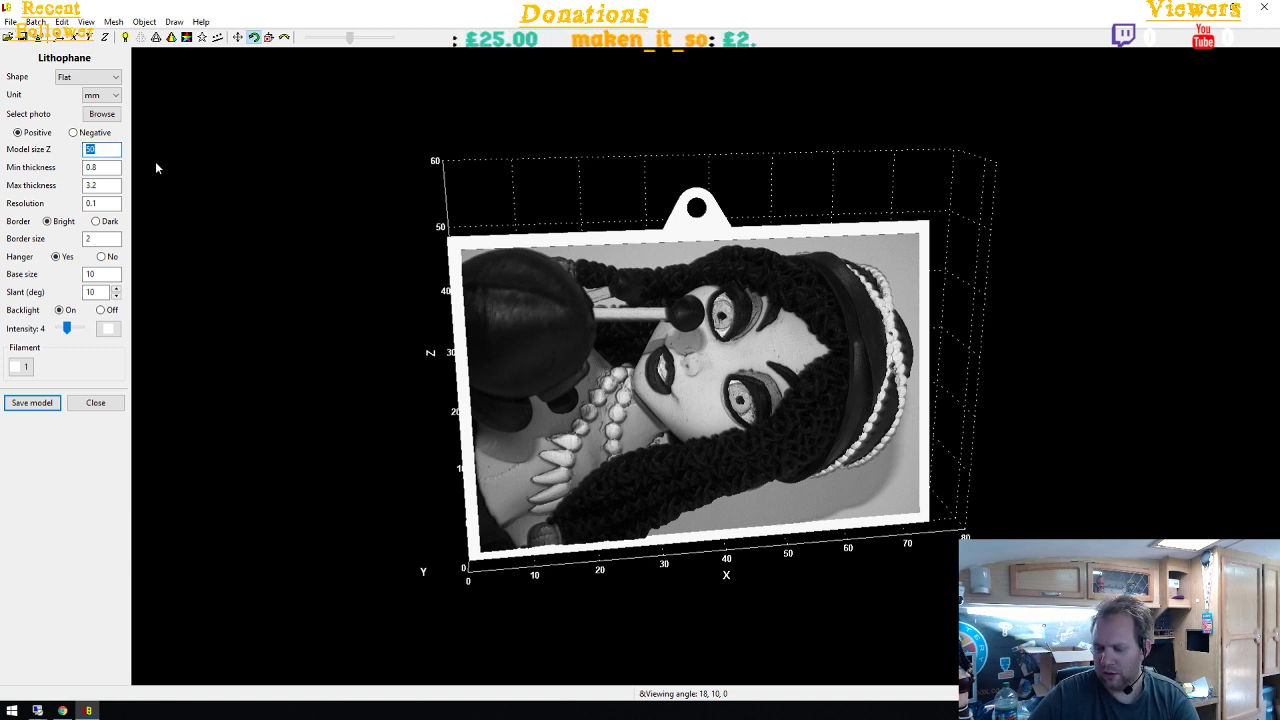
pyautogui.write('400')
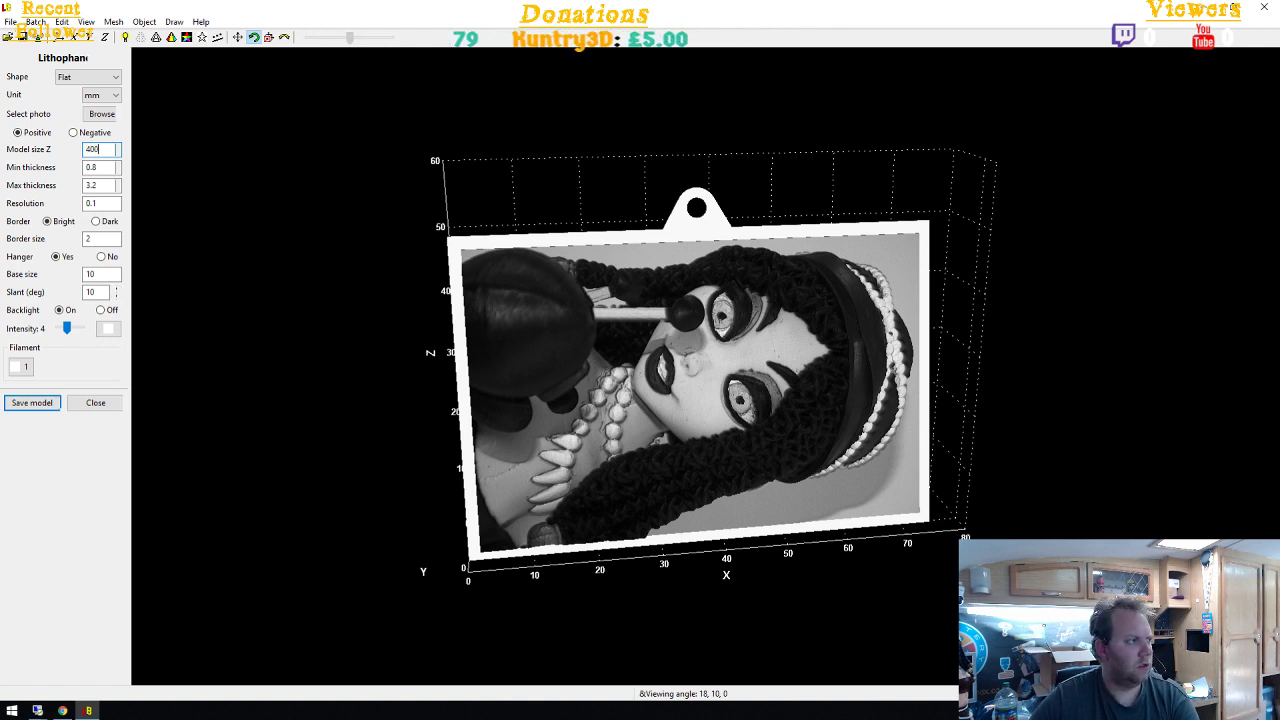
pyautogui.press('Return')
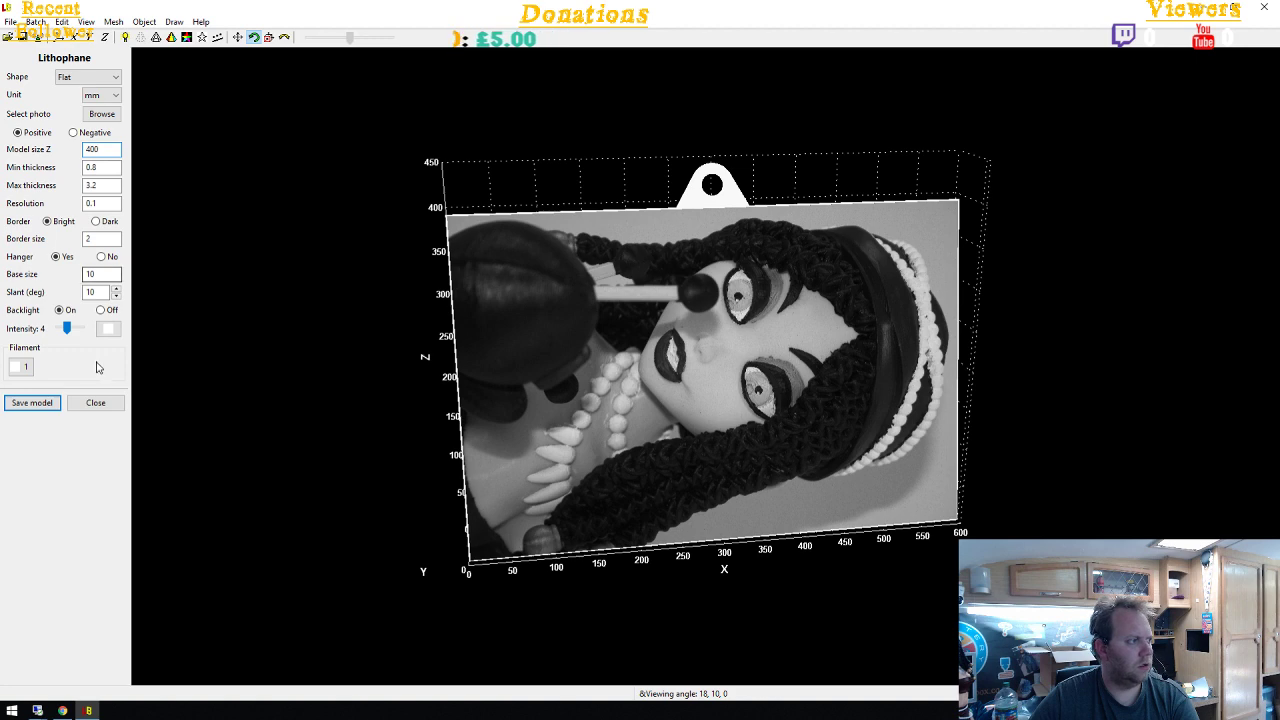
# Reload IMG_0369.JPG, reapply the Flat shape and inspect the lithophane from the front and side
pyautogui.click(101, 113)
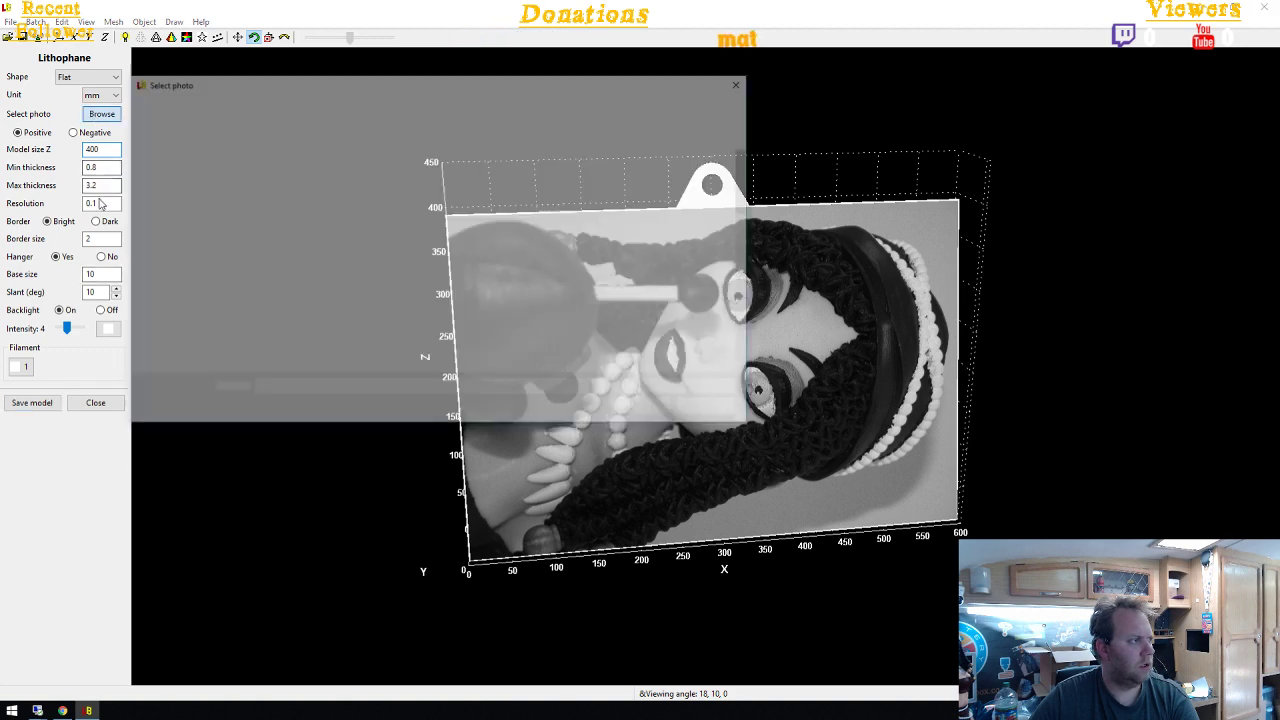
pyautogui.doubleClick(255, 179)
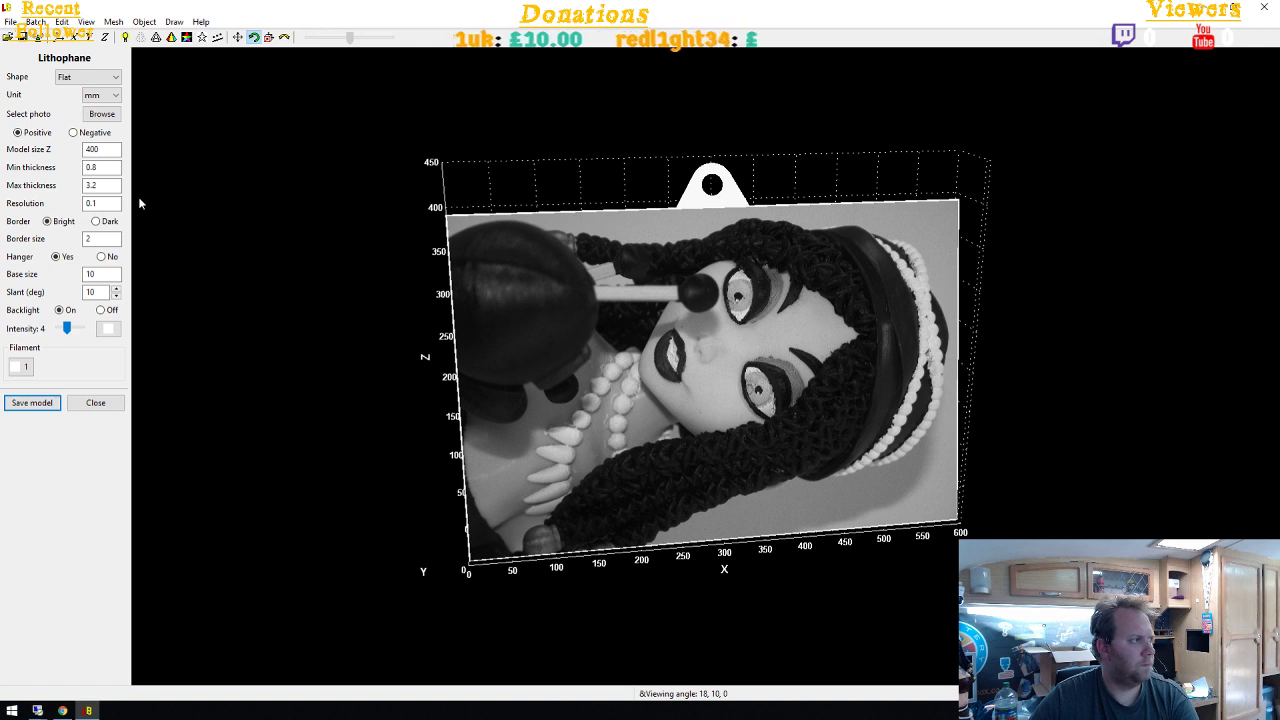
pyautogui.click(90, 78)
pyautogui.click(70, 90)
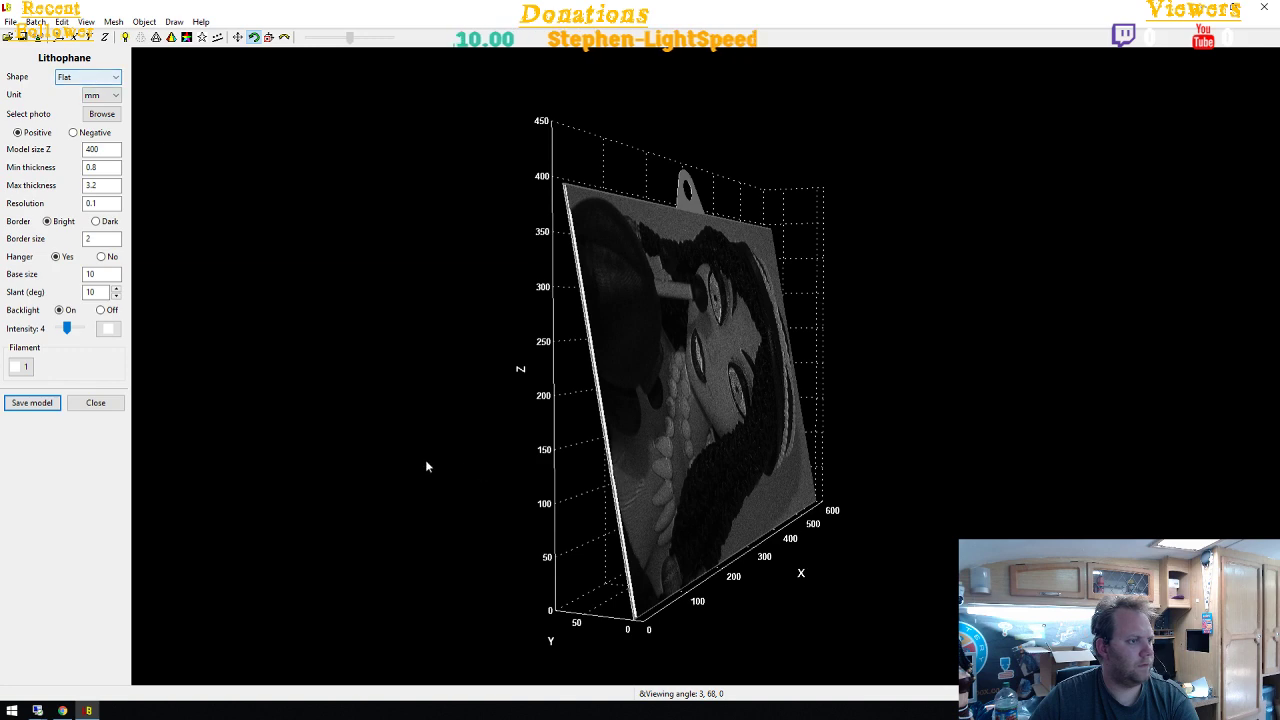
pyautogui.moveTo(372, 469); pyautogui.dragTo(828, 557)
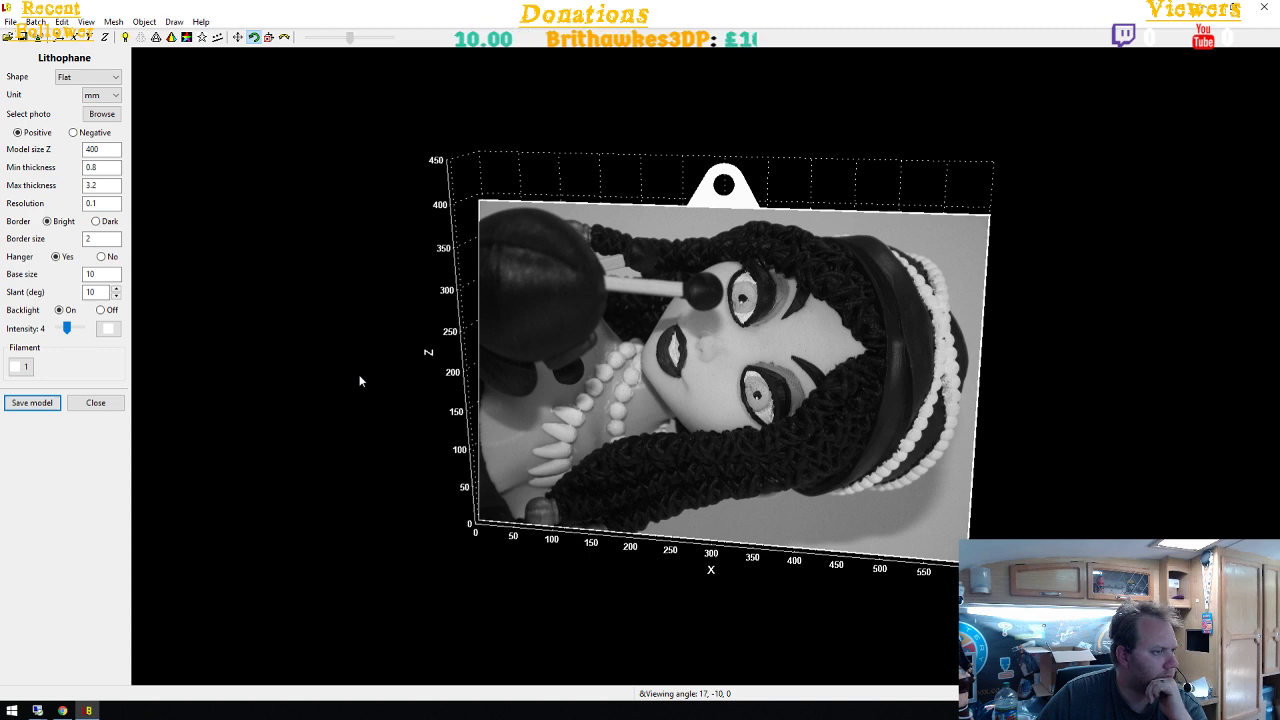
pyautogui.moveTo(550, 408)
pyautogui.mouseDown()
pyautogui.moveTo(623, 383)
pyautogui.moveTo(537, 354)
pyautogui.mouseUp()
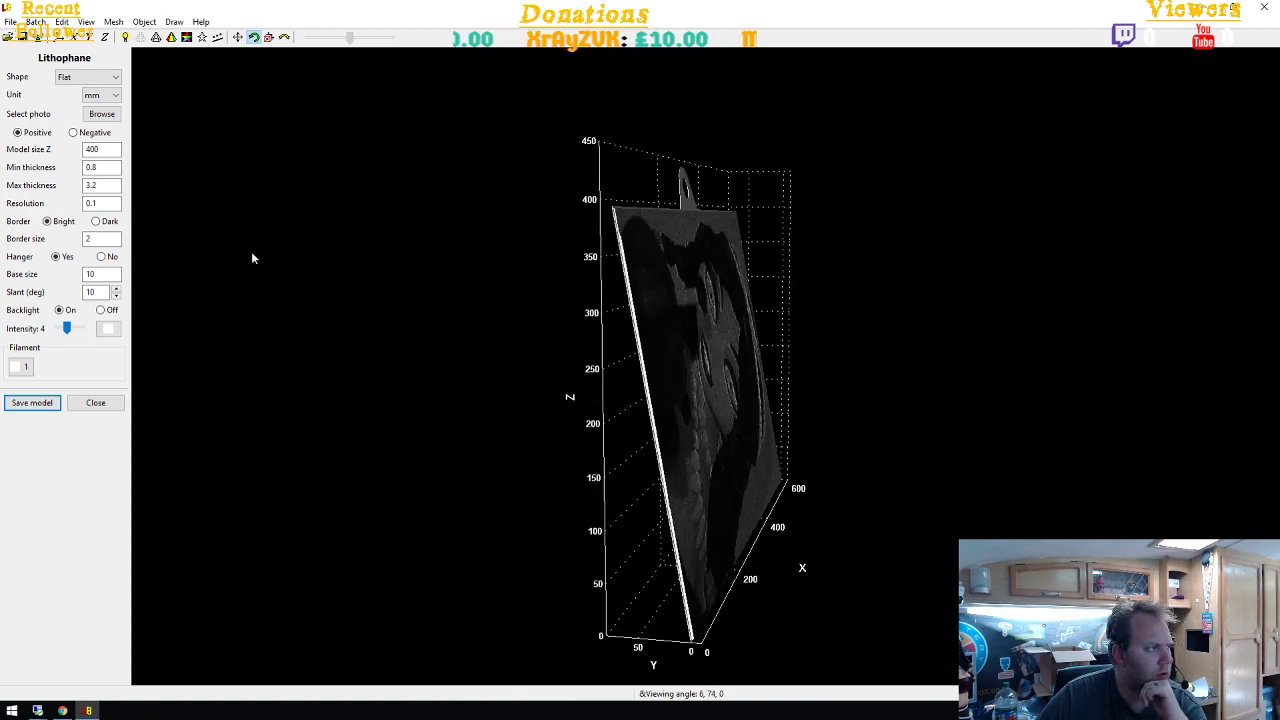
# Set the flat lithophane's model size Z to 50 mm and view its relief from an angle
pyautogui.click(112, 152)
pyautogui.moveTo(112, 150); pyautogui.dragTo(63, 148)
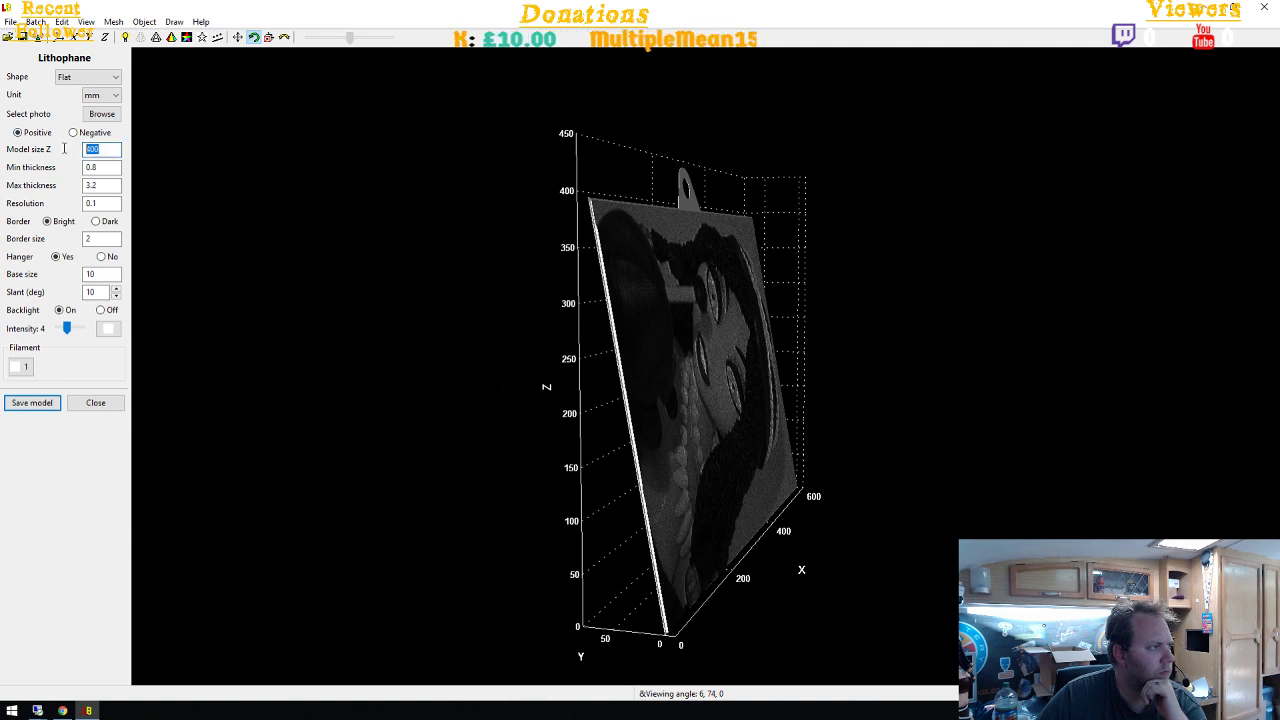
pyautogui.write('50')
pyautogui.press('Return')
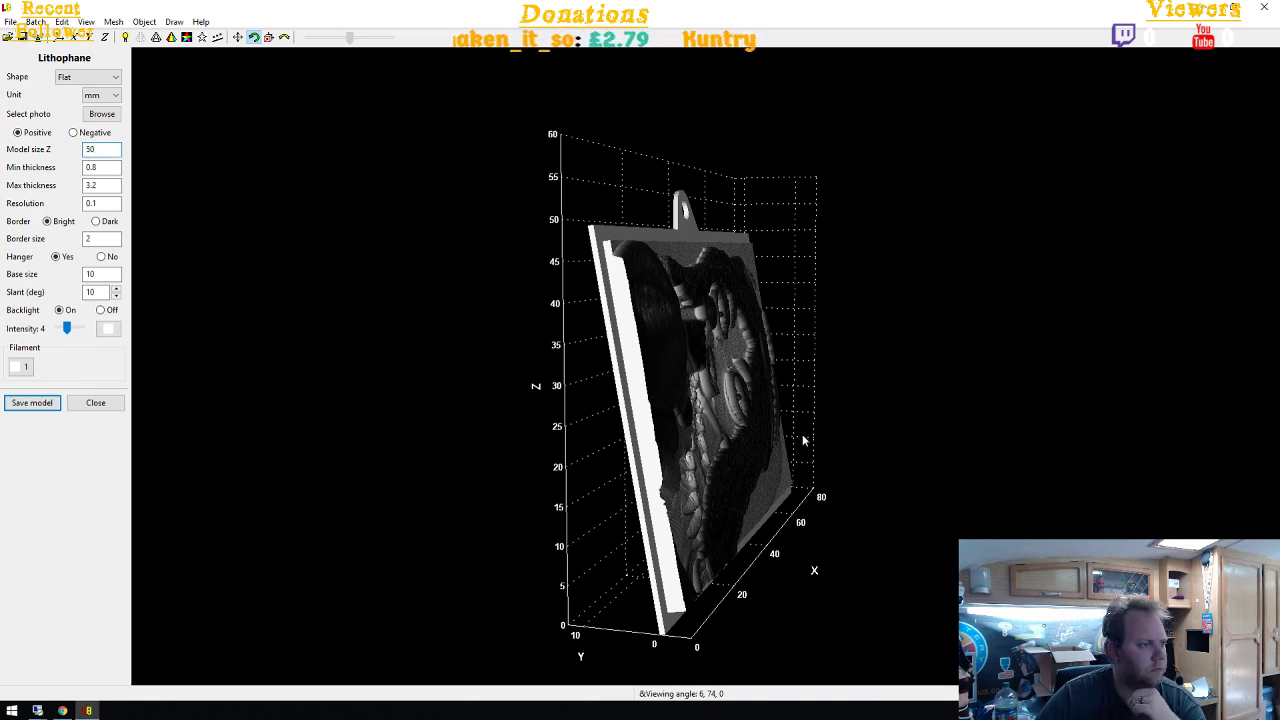
pyautogui.moveTo(824, 450); pyautogui.dragTo(781, 401)
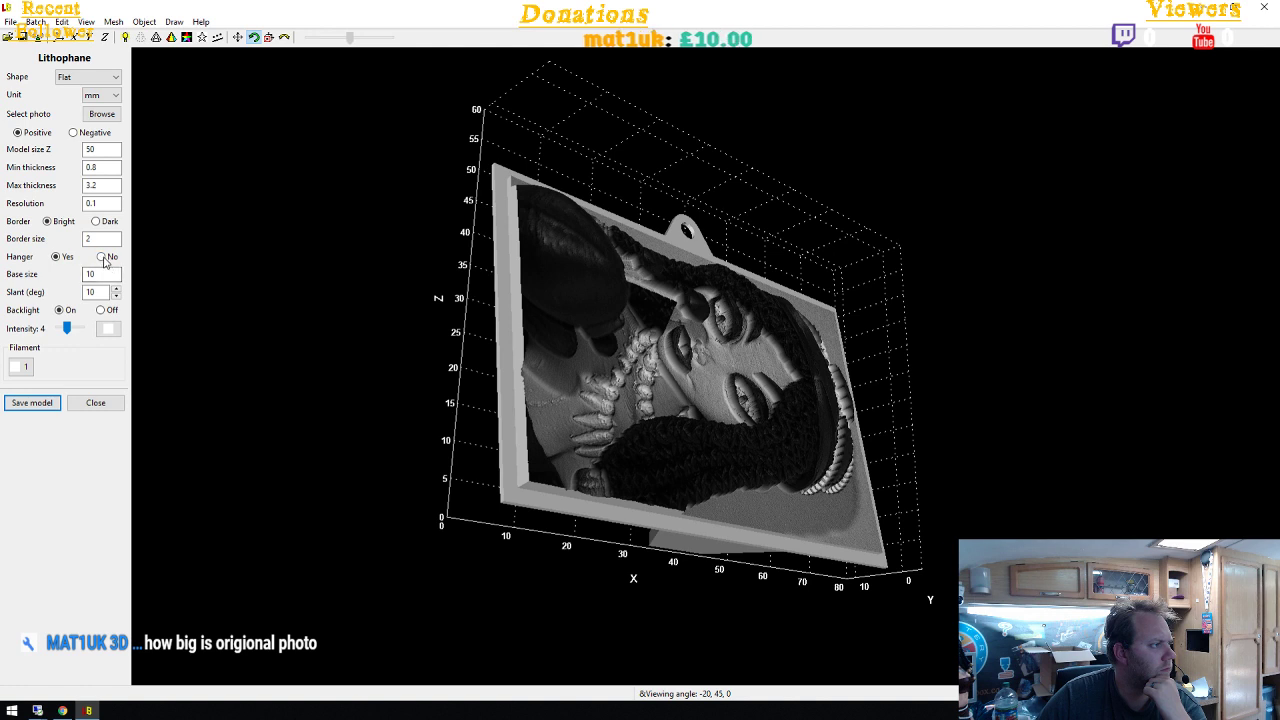
# Change the lithophane's backlight colour to purple and view the lit photo side from the front
pyautogui.click(106, 329)
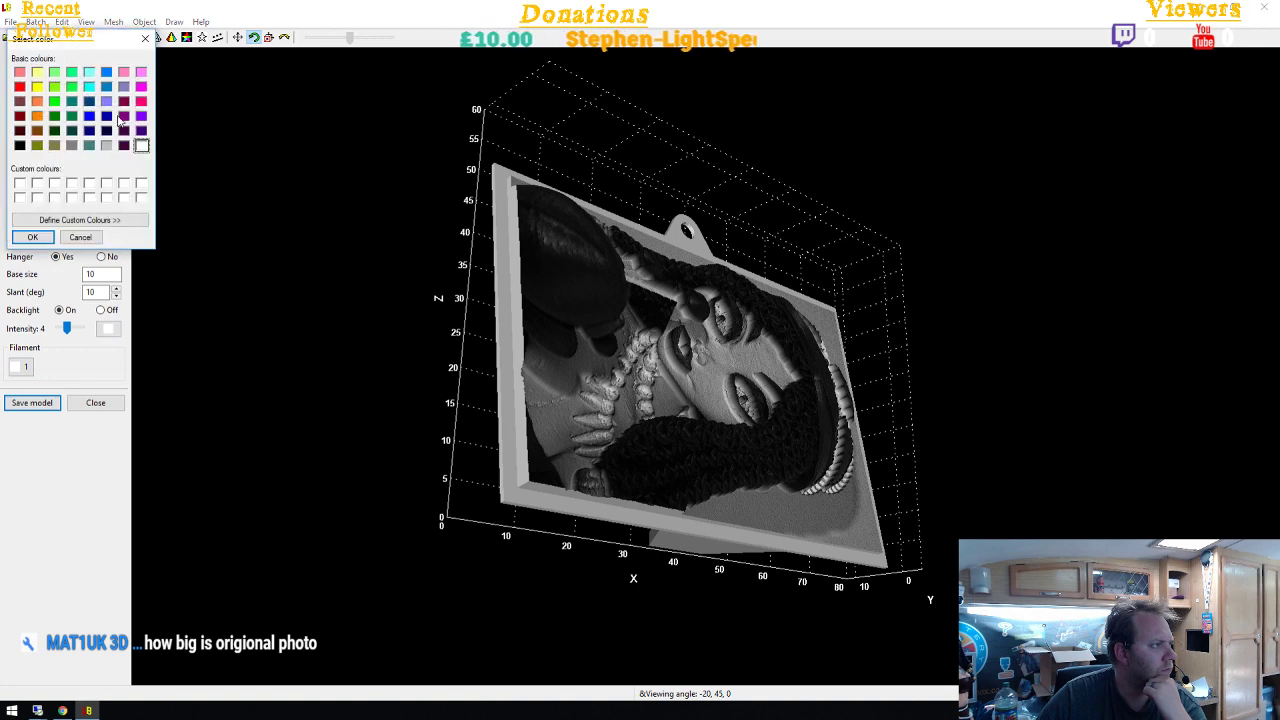
pyautogui.click(32, 237)
pyautogui.moveTo(373, 477); pyautogui.dragTo(271, 266)
pyautogui.moveTo(328, 213); pyautogui.dragTo(280, 206)
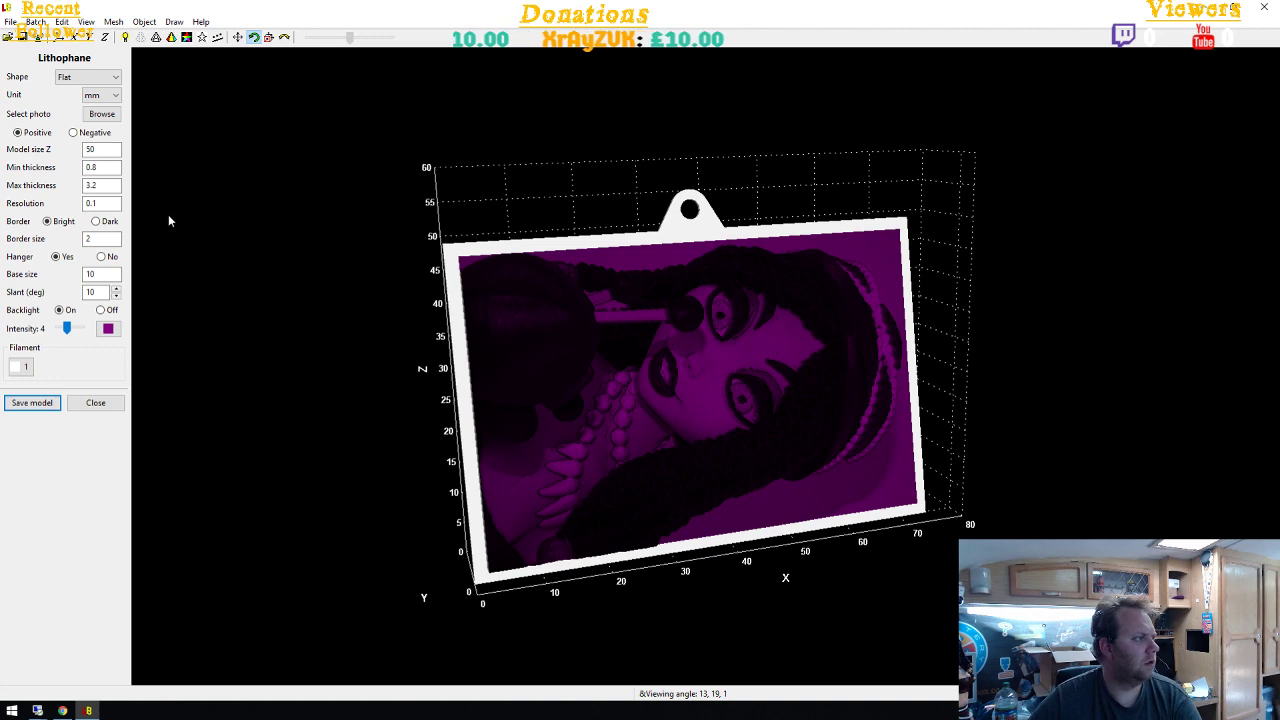
# Load IMG_0376.JPG into the purple-lit lithophane, reapply the Flat shape and view it from different angles
pyautogui.click(101, 113)
pyautogui.doubleClick(285, 276)
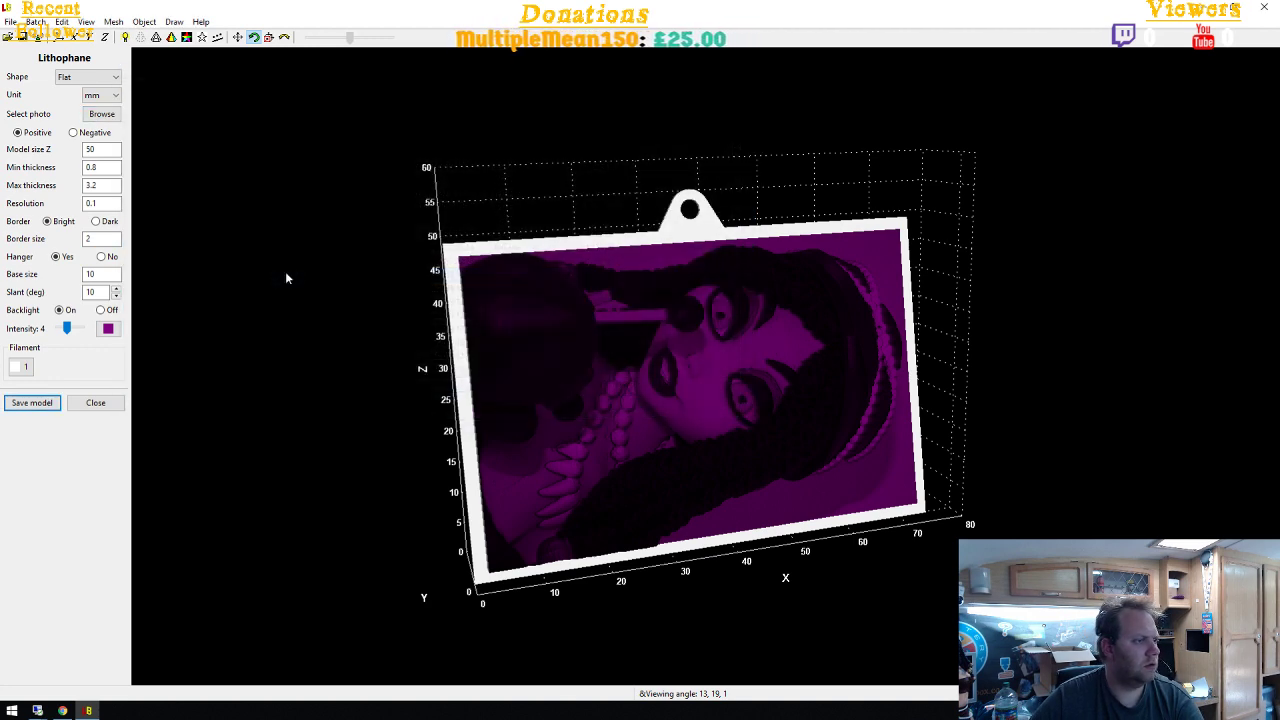
pyautogui.moveTo(318, 378); pyautogui.dragTo(158, 118)
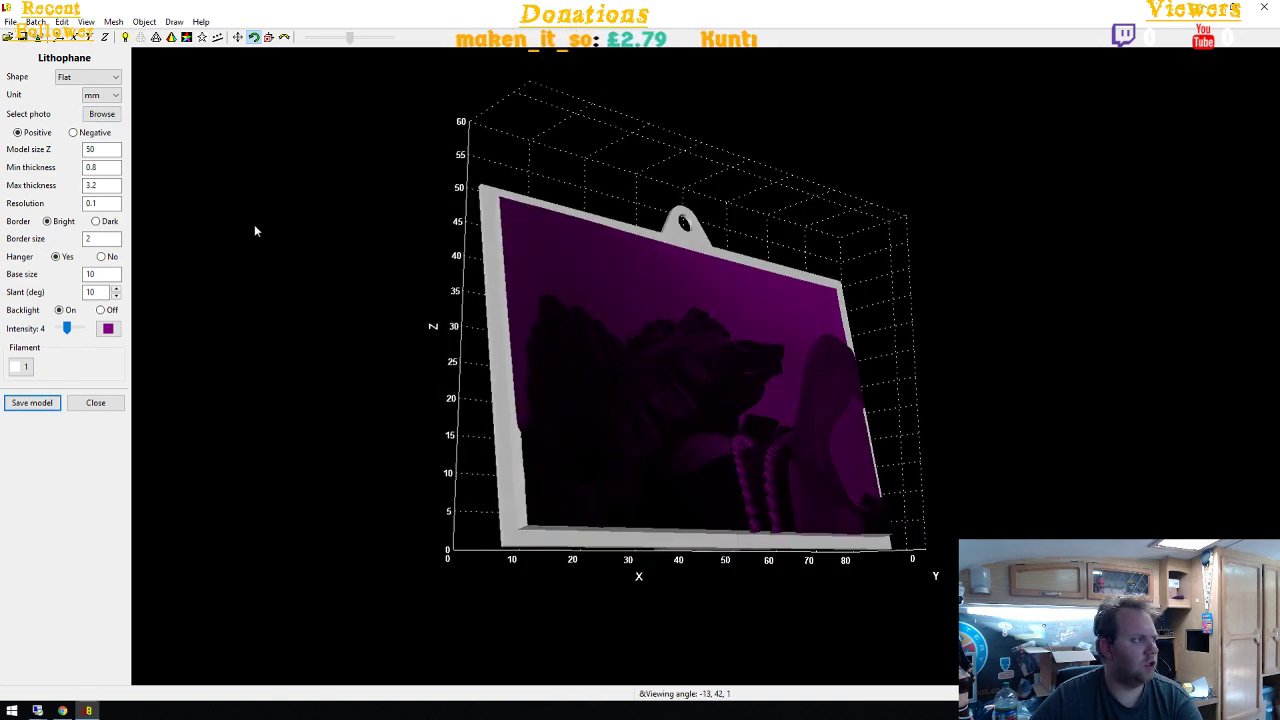
pyautogui.click(96, 78)
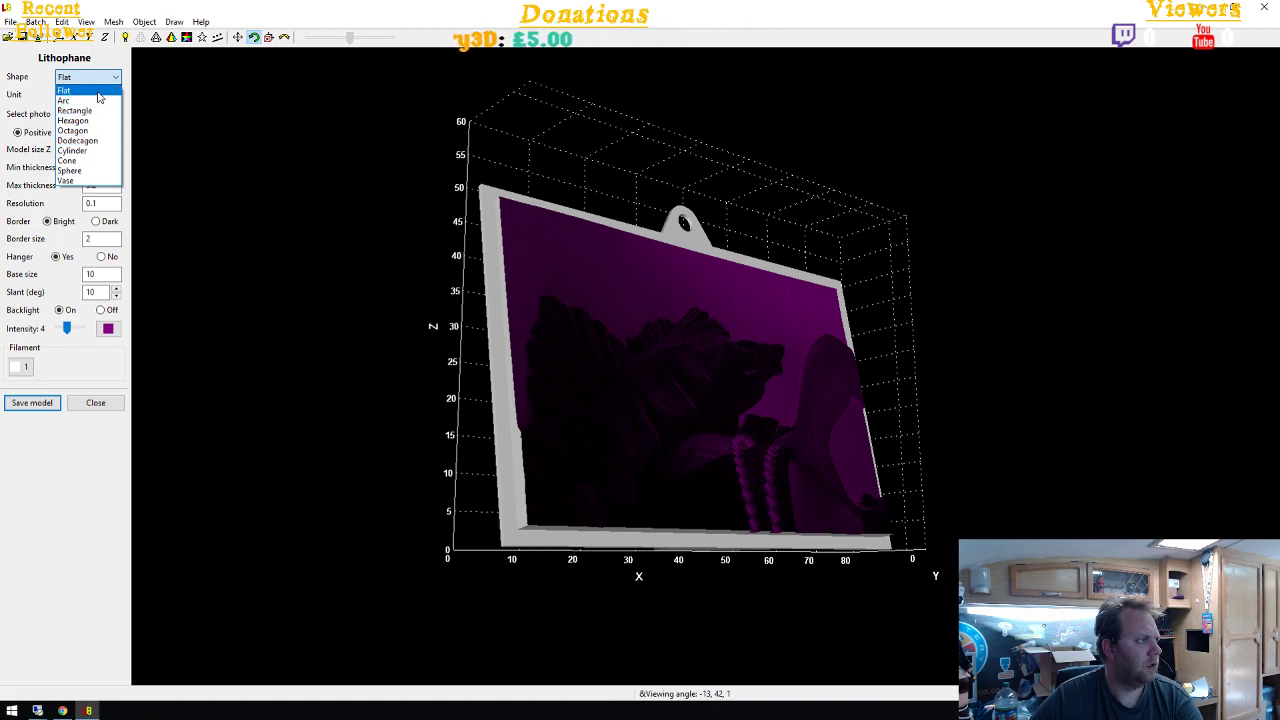
pyautogui.click(64, 90)
pyautogui.moveTo(183, 89); pyautogui.dragTo(110, 115)
# Load the couple's selfie from the Desktop folder into the flat lithophane and view it from the front
pyautogui.click(102, 113)
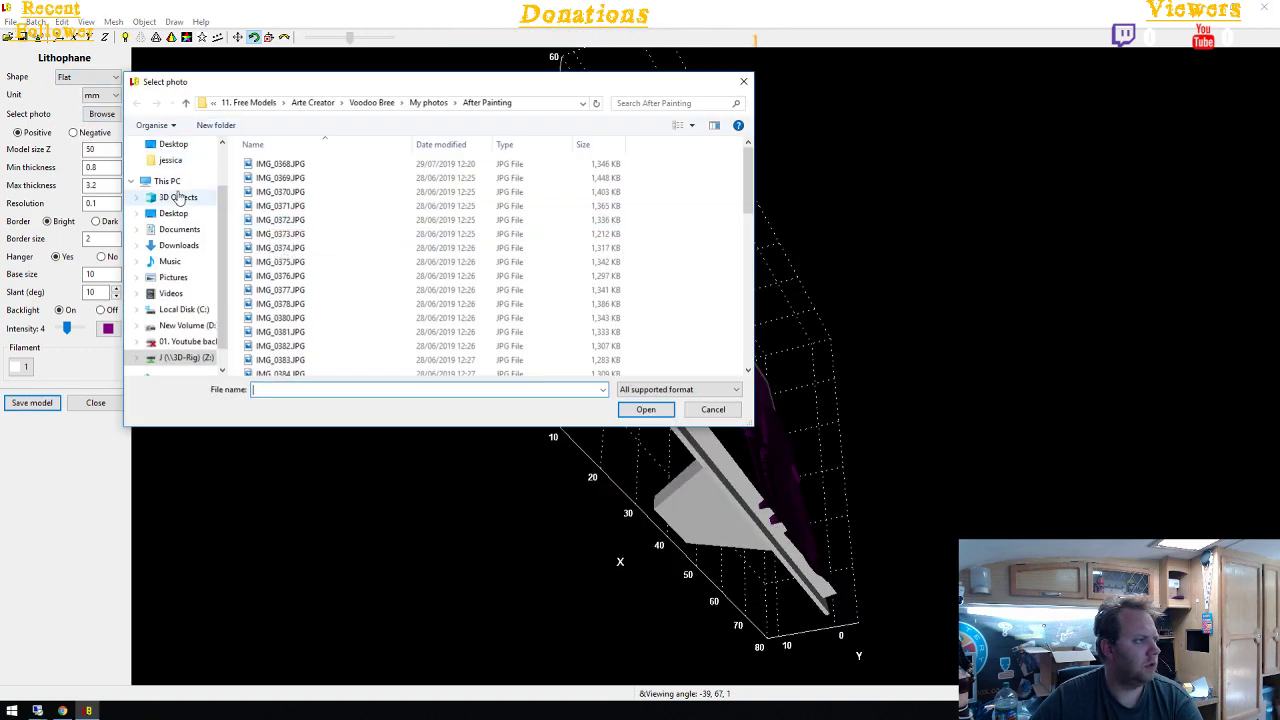
pyautogui.click(174, 213)
pyautogui.doubleClick(408, 317)
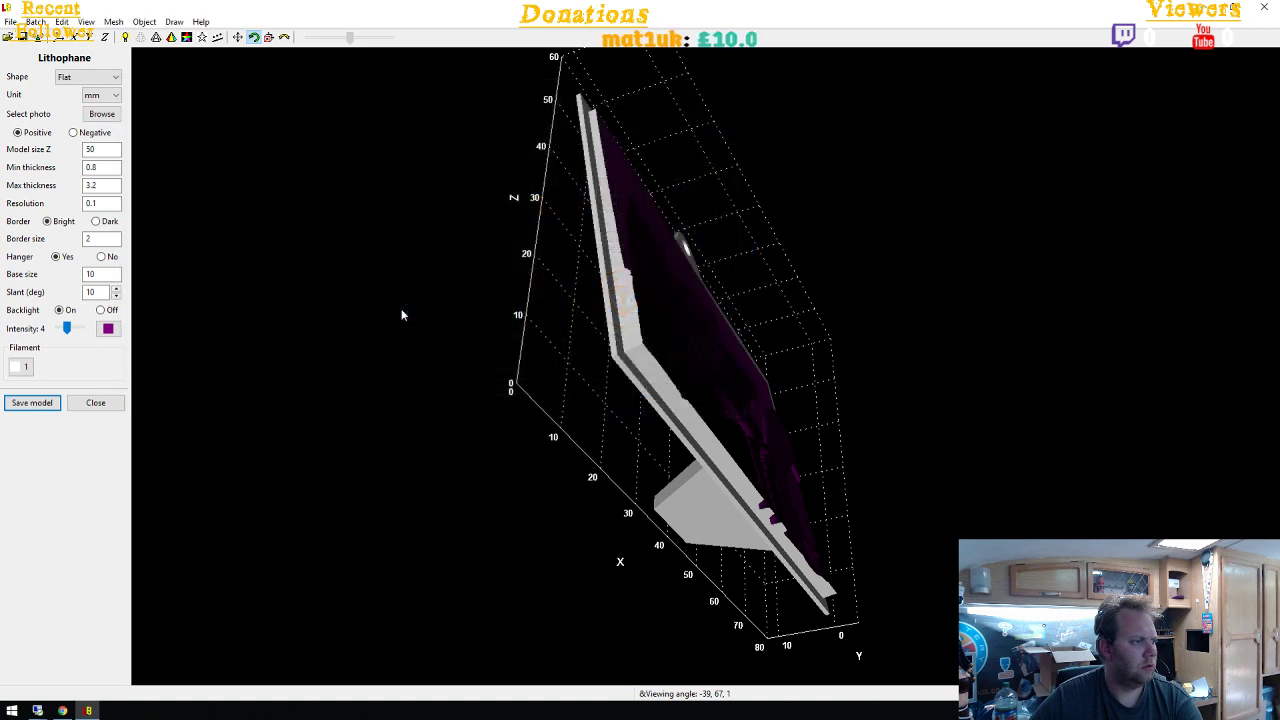
pyautogui.moveTo(653, 480); pyautogui.dragTo(462, 424)
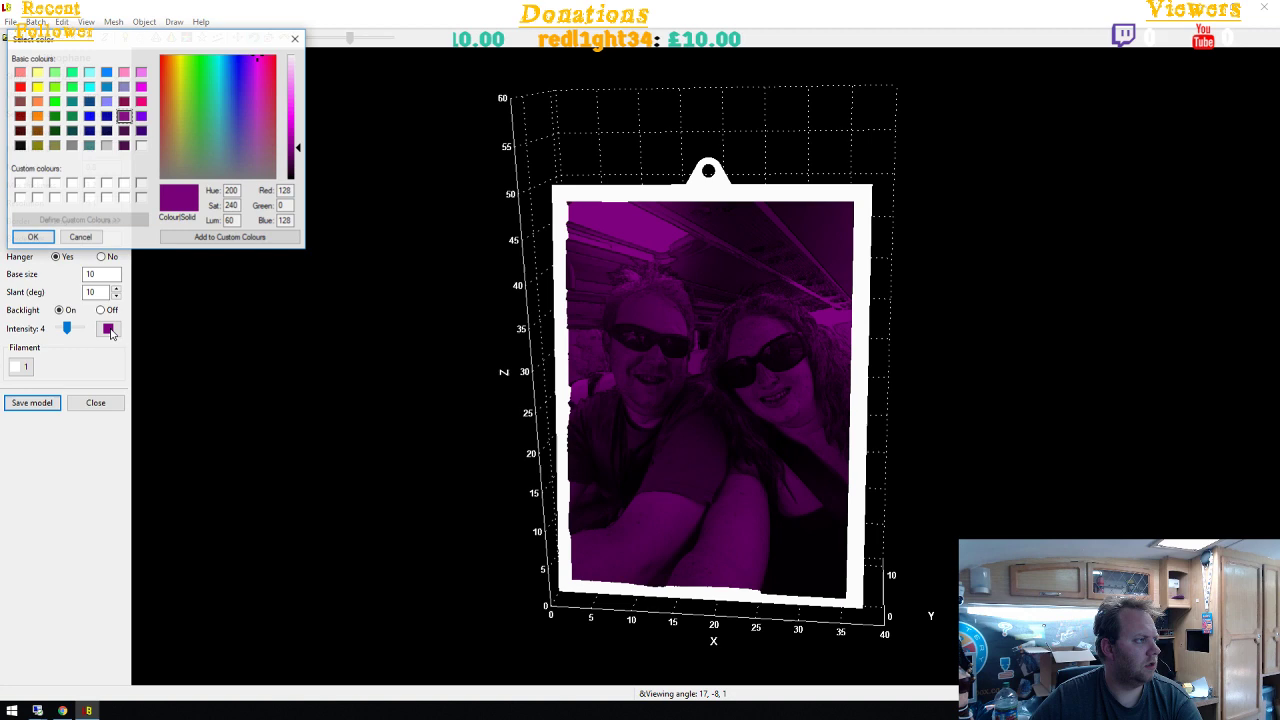
# Change the lithophane's backlight colour to white and view the couple's selfie from different angles
pyautogui.click(37, 184)
pyautogui.click(33, 237)
pyautogui.moveTo(313, 399); pyautogui.dragTo(393, 434)
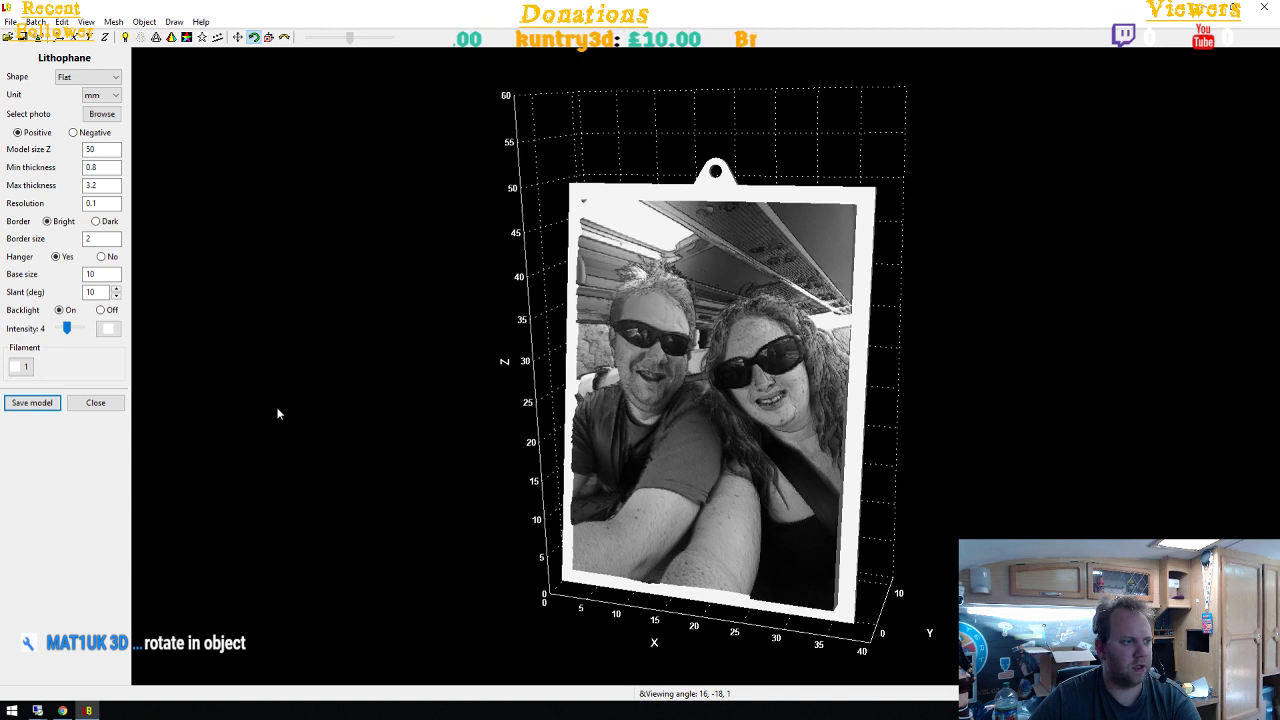
pyautogui.moveTo(277, 414); pyautogui.dragTo(755, 411)
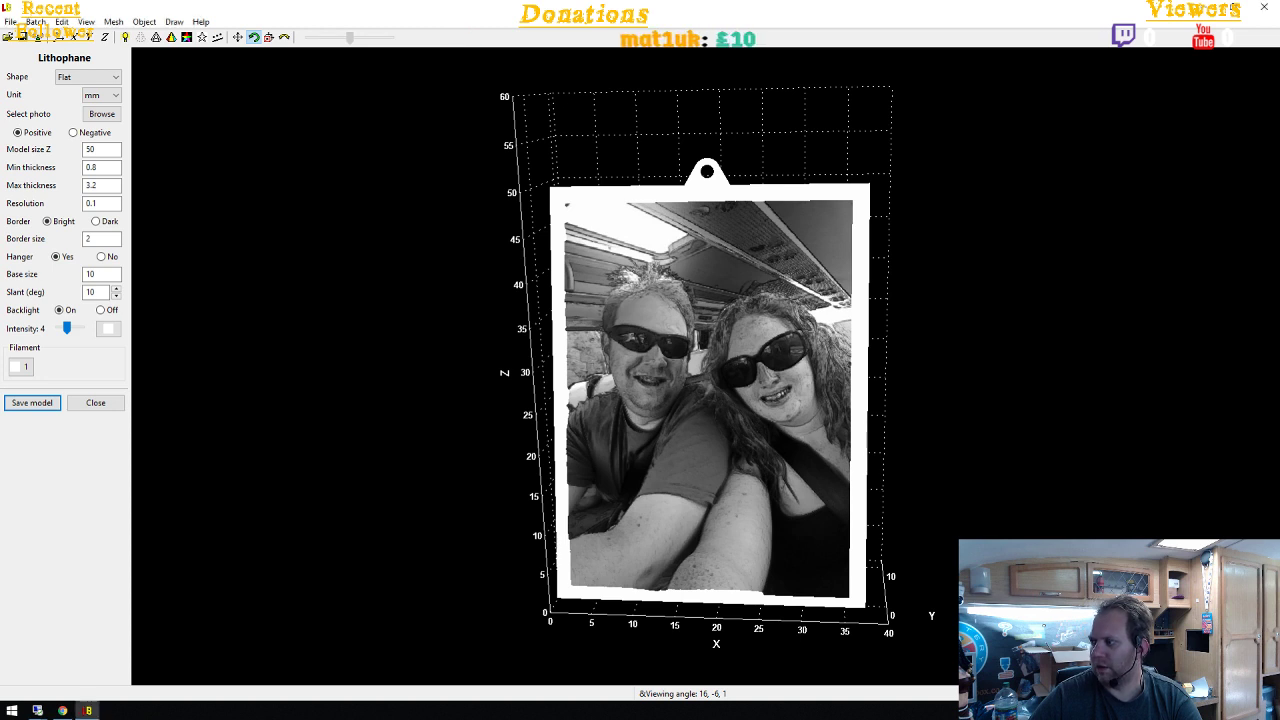
pyautogui.click(61, 21)
pyautogui.moveTo(144, 21)
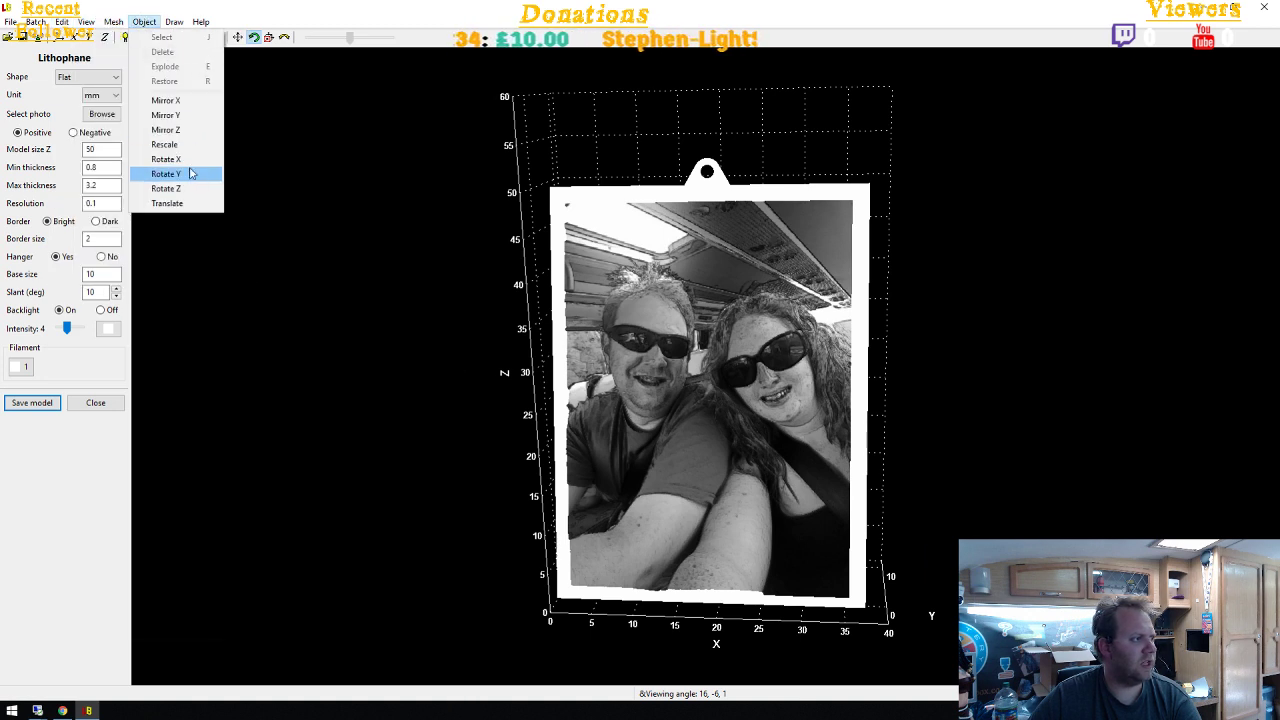
pyautogui.click(776, 342)
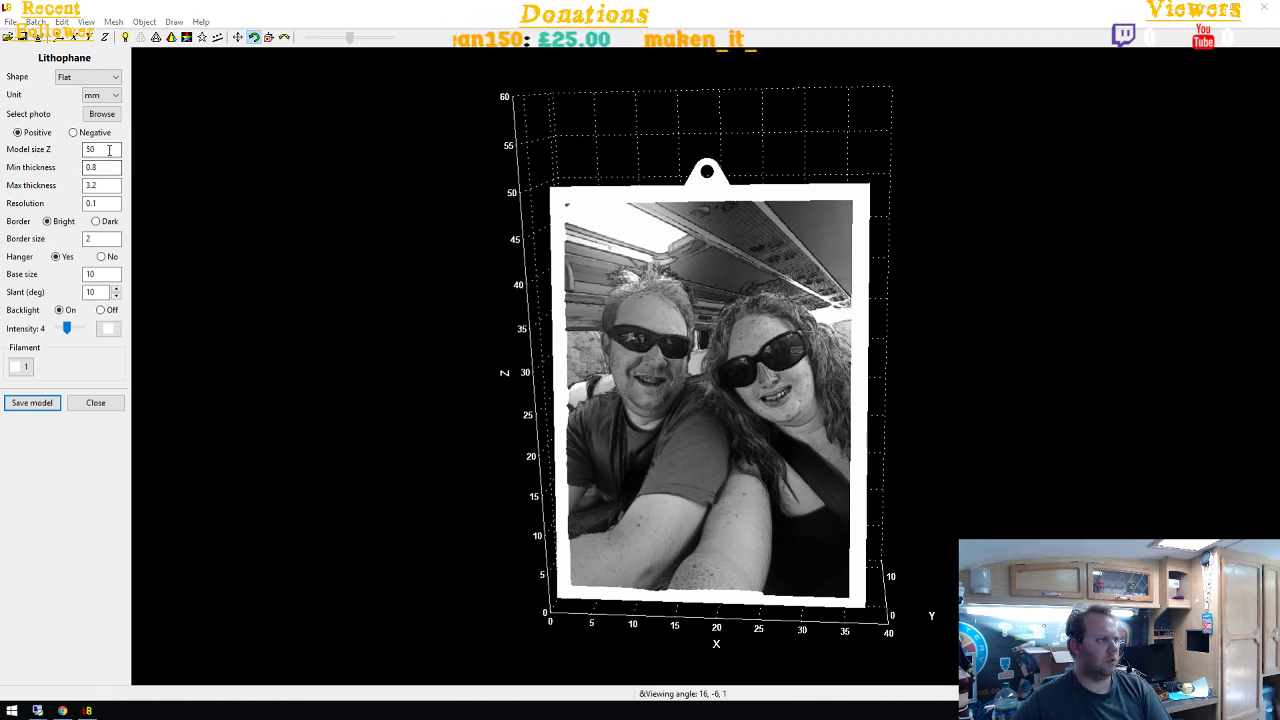
# Set the flat lithophane's model size Z to 400 mm and view the enlarged photo from a slight angle
pyautogui.moveTo(109, 149); pyautogui.dragTo(80, 157)
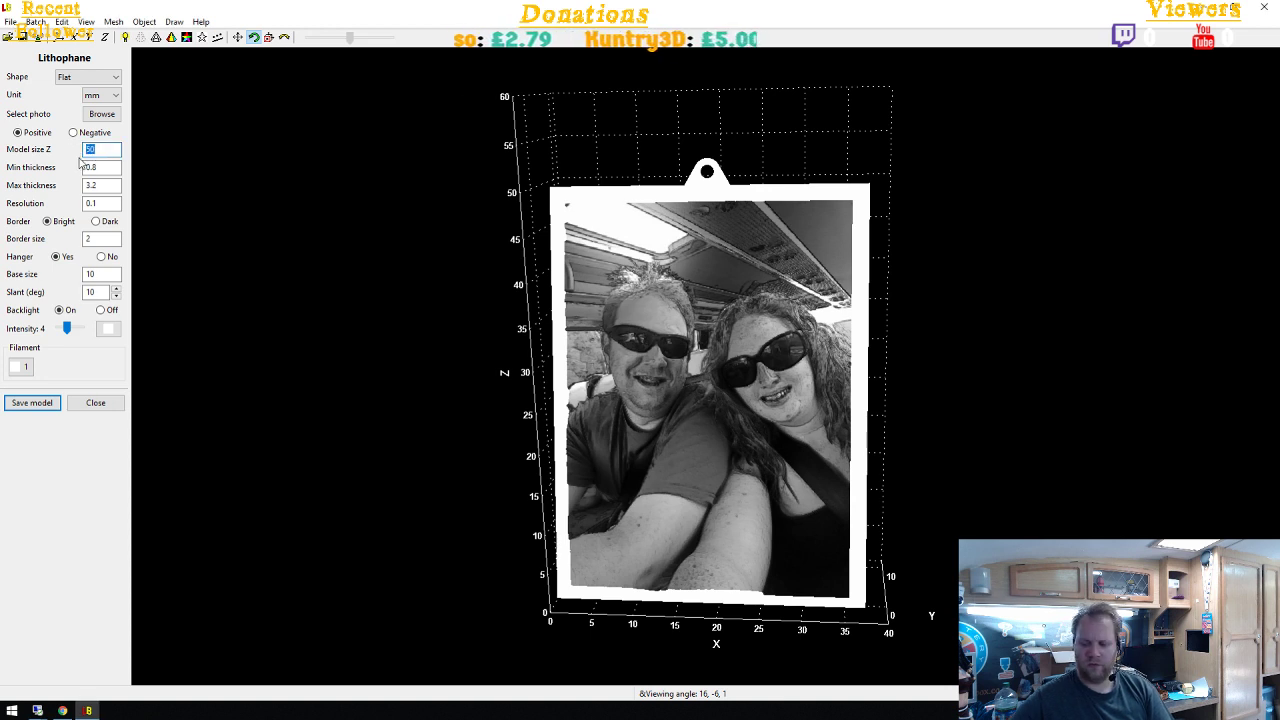
pyautogui.write('400')
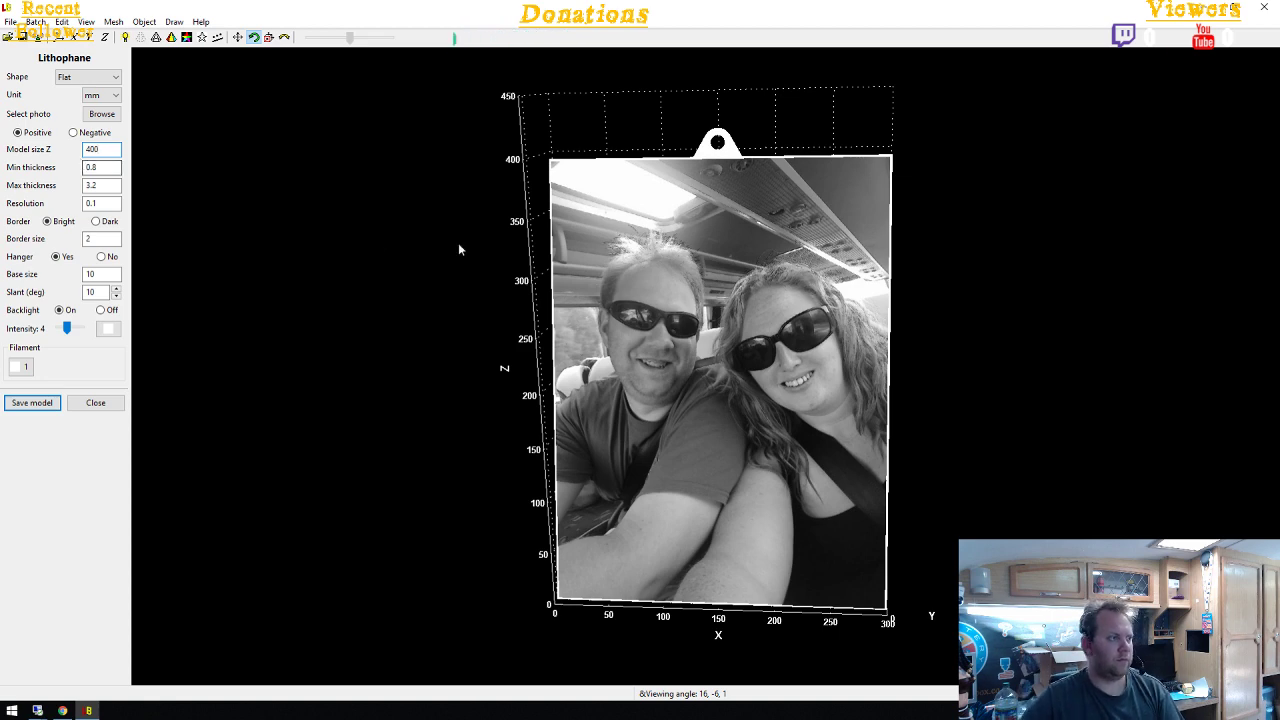
pyautogui.moveTo(477, 491); pyautogui.dragTo(517, 491)
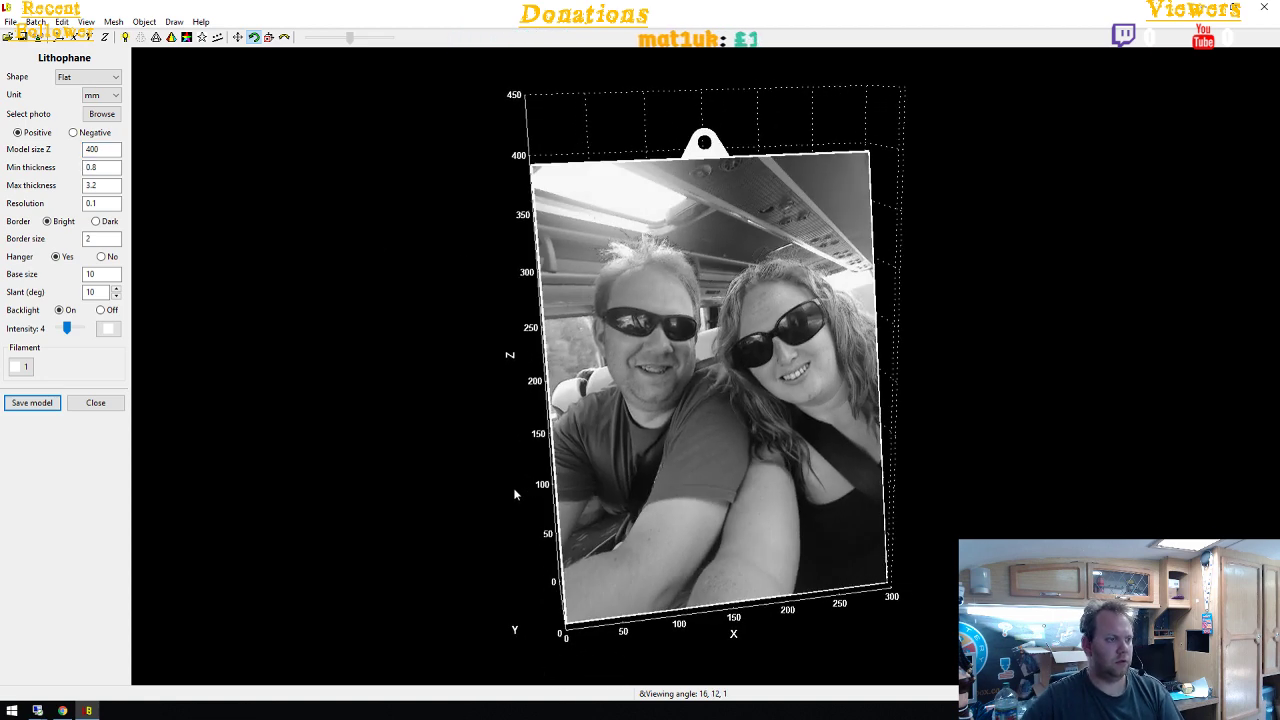
# Load IMG_0368.JPG into the lithophane from Voodoo Bree's After Painting folder, inside Arte Creator under 11. Free Models on drive Z
pyautogui.click(102, 114)
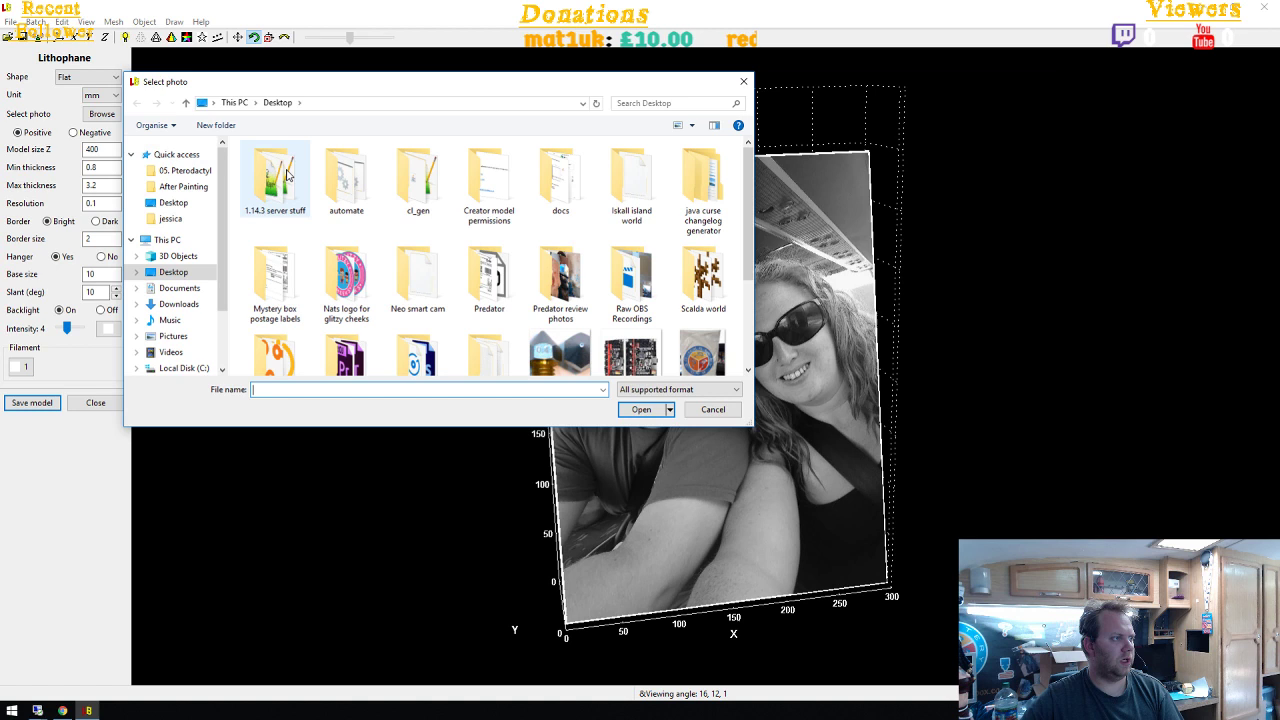
pyautogui.scroll(-2, 175, 345)
pyautogui.click(176, 341)
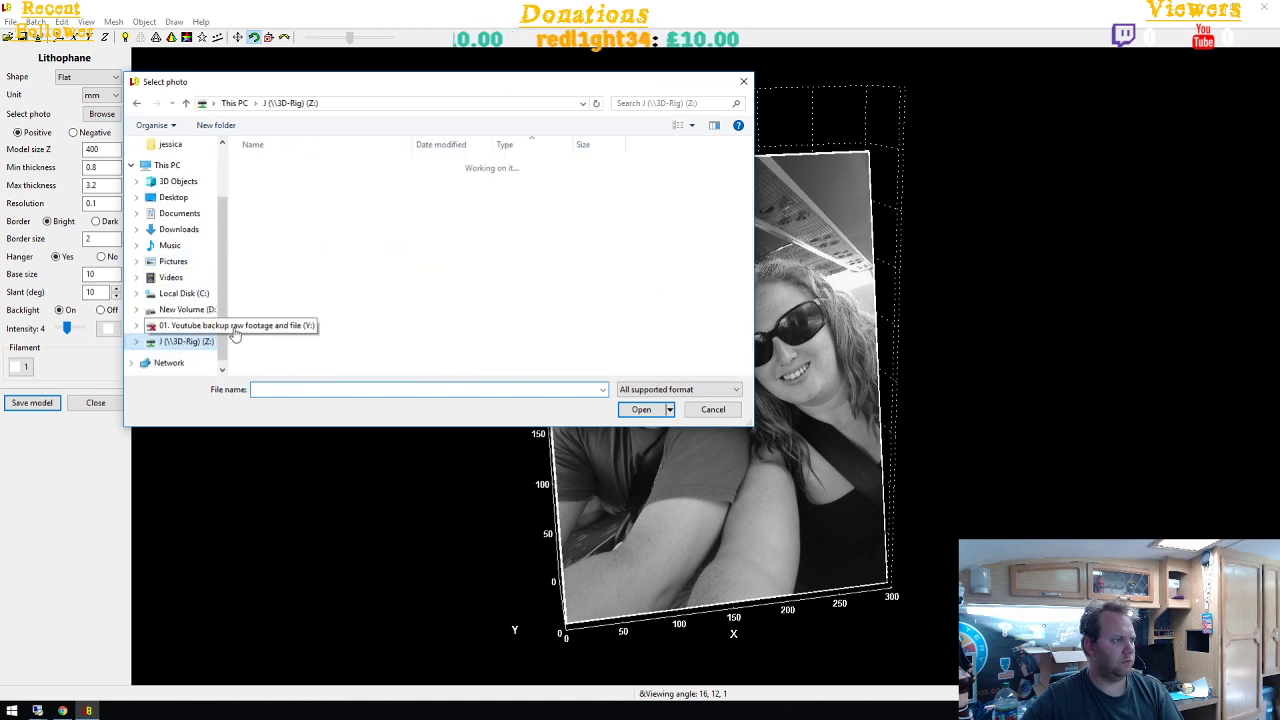
pyautogui.scroll(-1, 311, 327)
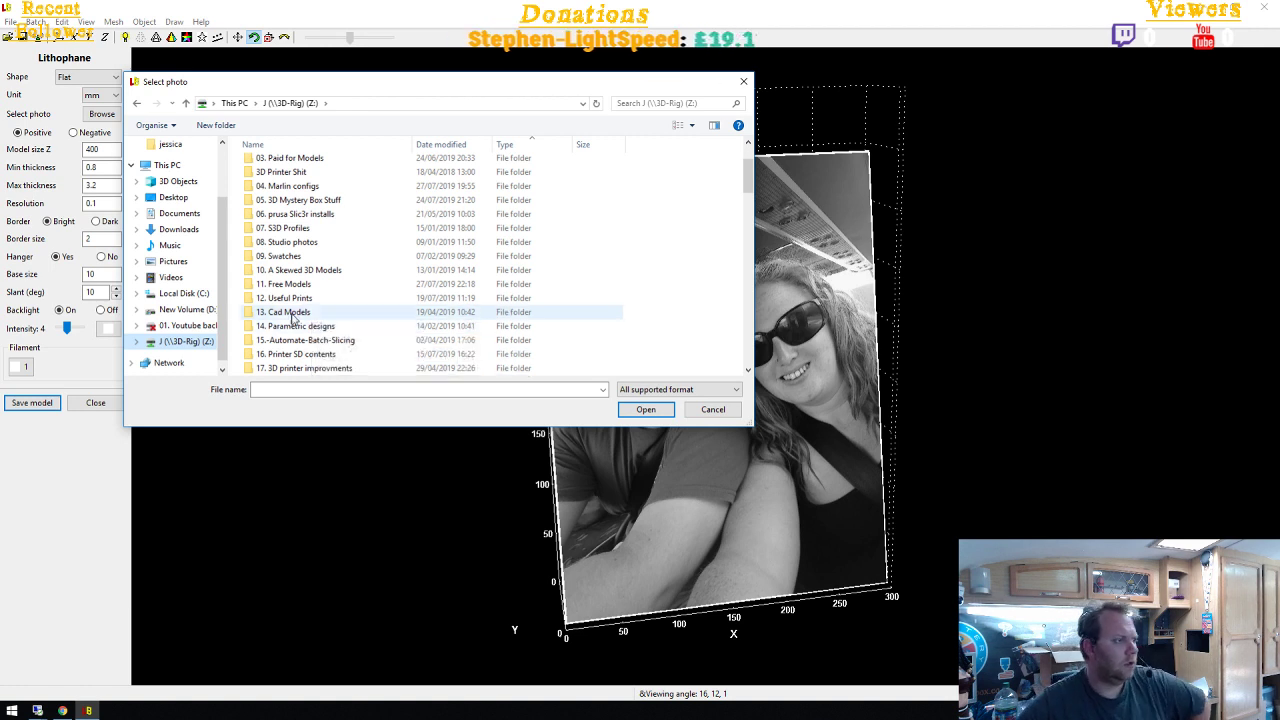
pyautogui.doubleClick(297, 284)
pyautogui.doubleClick(297, 206)
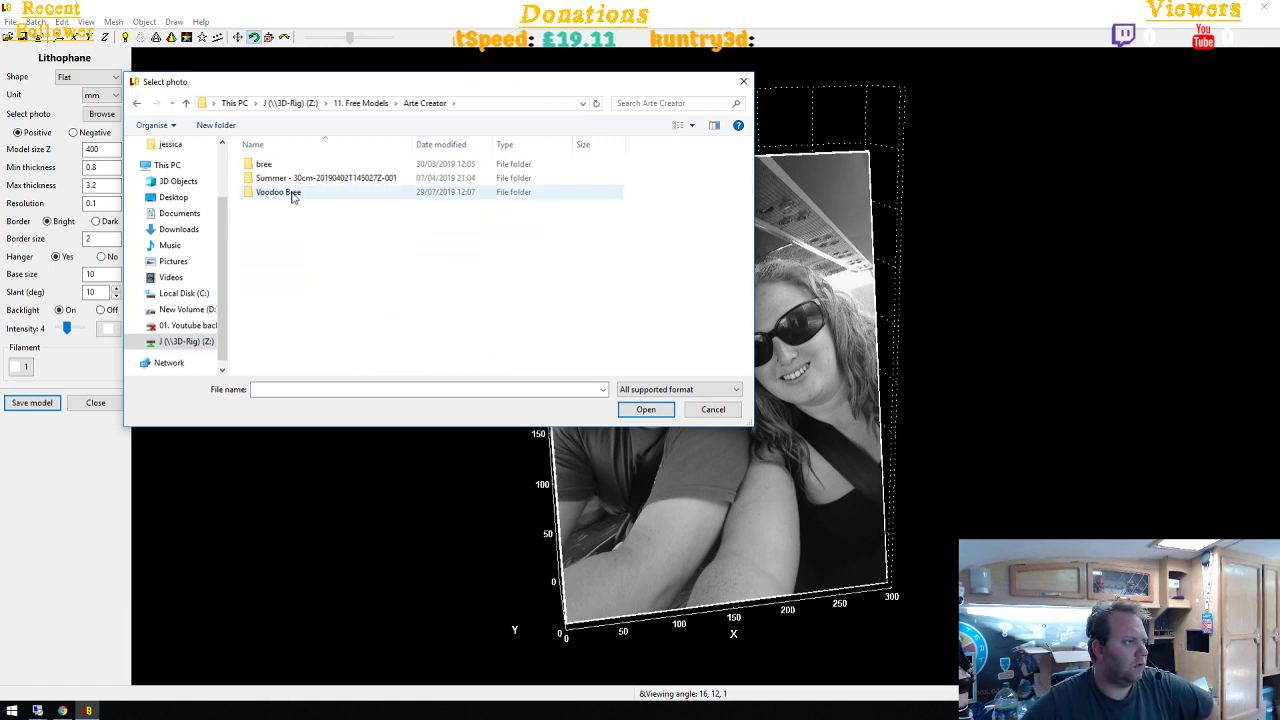
pyautogui.doubleClick(294, 191)
pyautogui.doubleClick(285, 191)
pyautogui.doubleClick(280, 164)
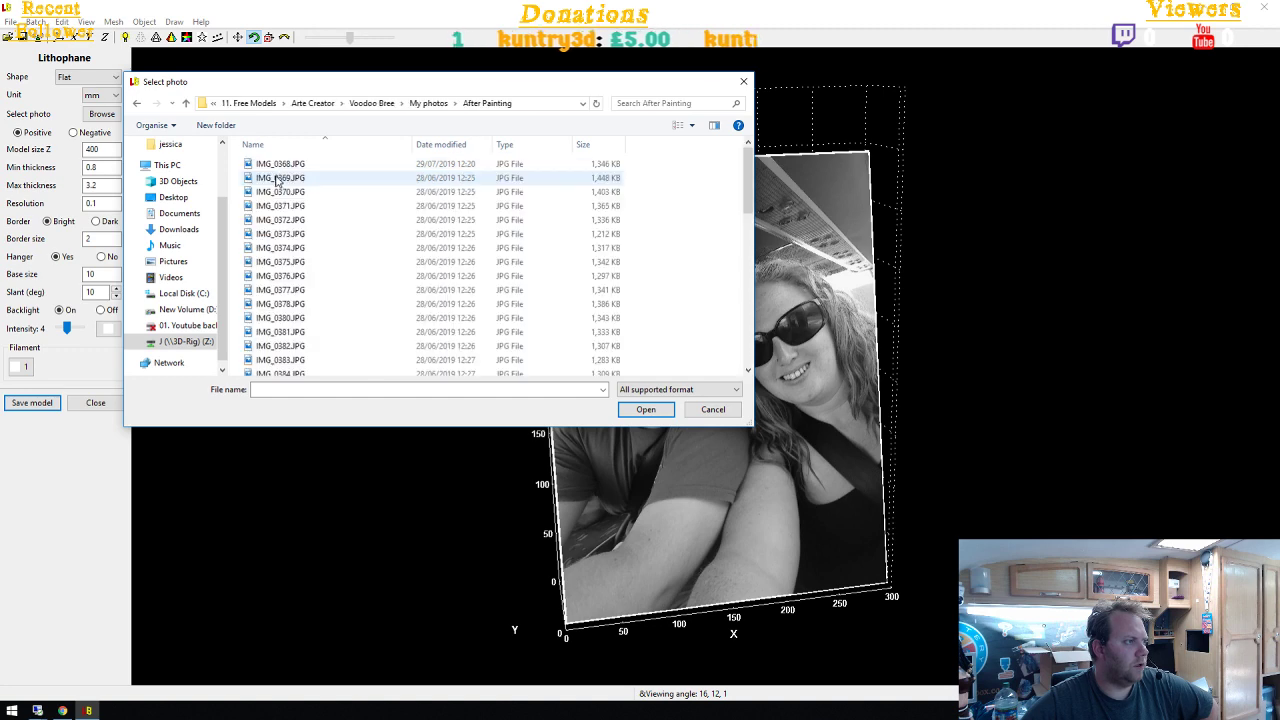
pyautogui.doubleClick(285, 166)
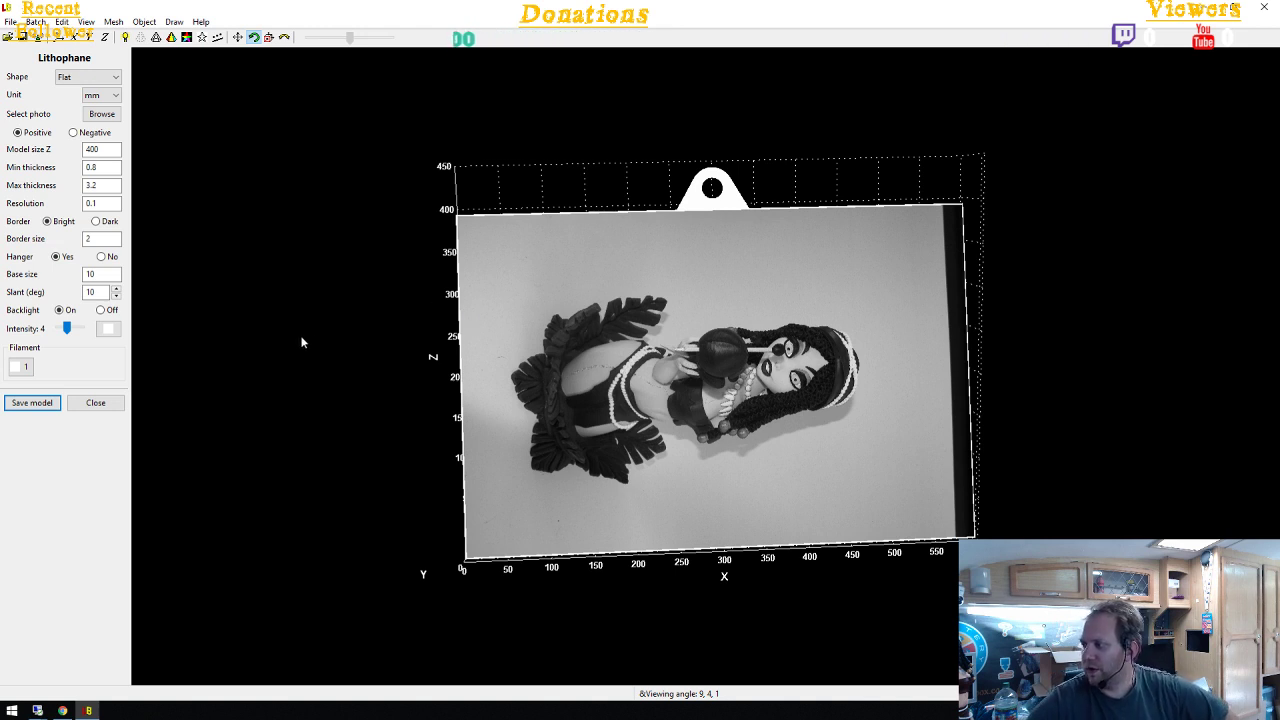
# Toggle the lithophane's face and edge display on and off, and inspect the plain photo model from different sides
pyautogui.click(172, 38)
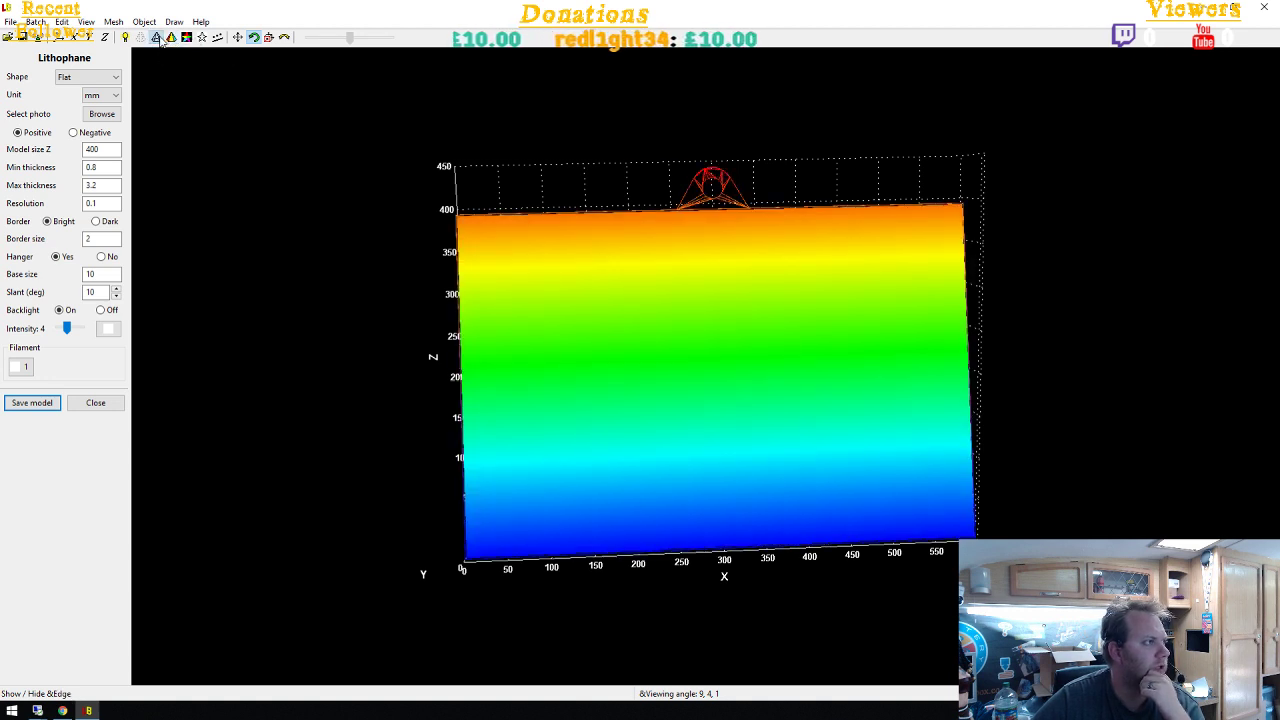
pyautogui.click(157, 37)
pyautogui.click(157, 38)
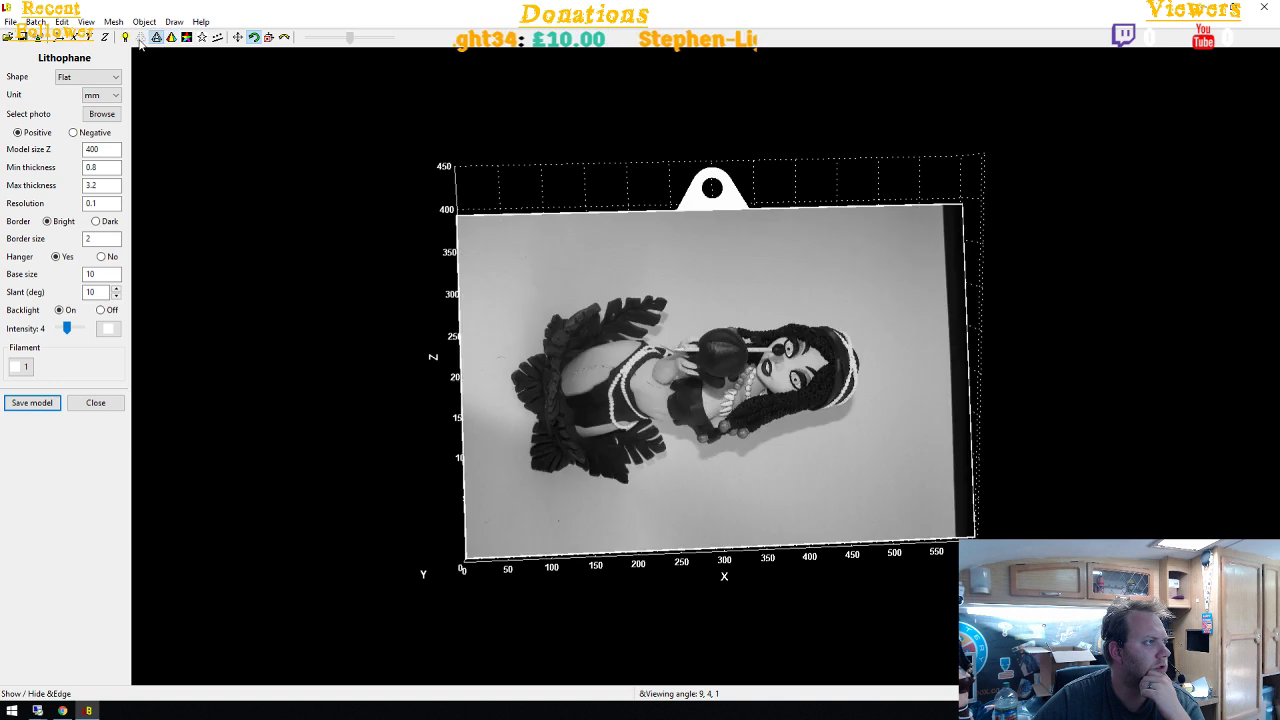
pyautogui.click(156, 38)
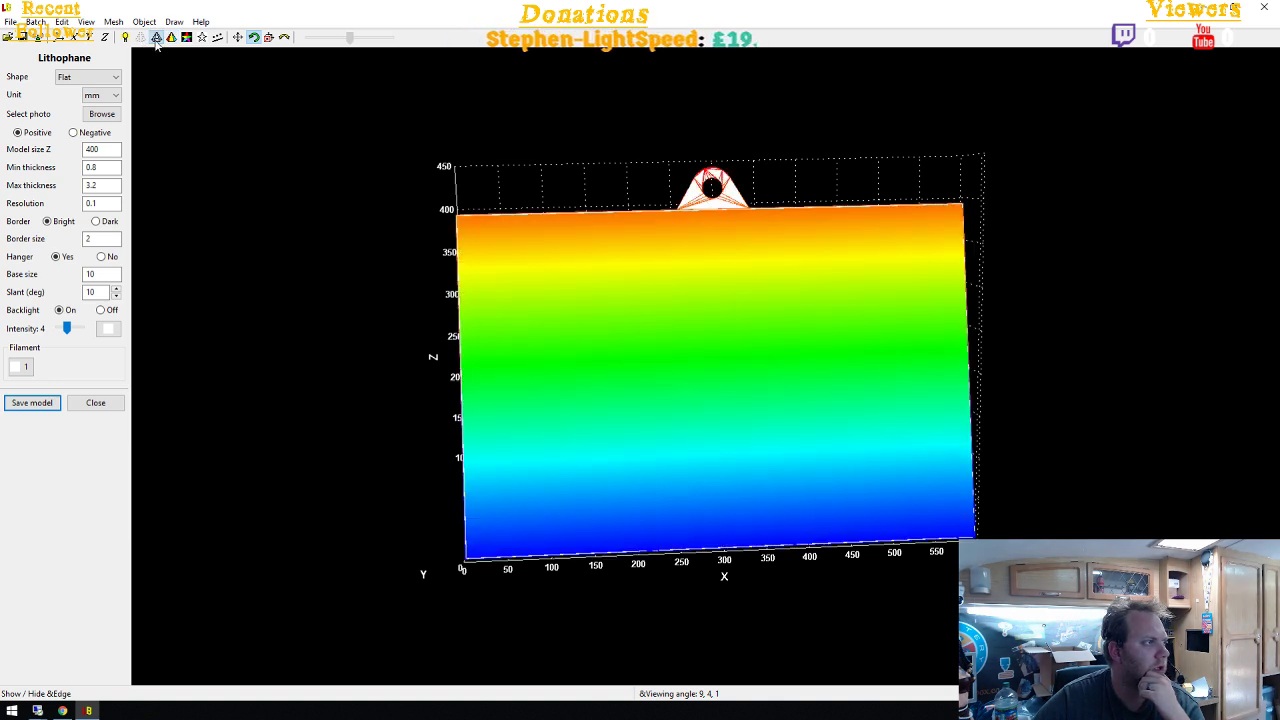
pyautogui.click(156, 40)
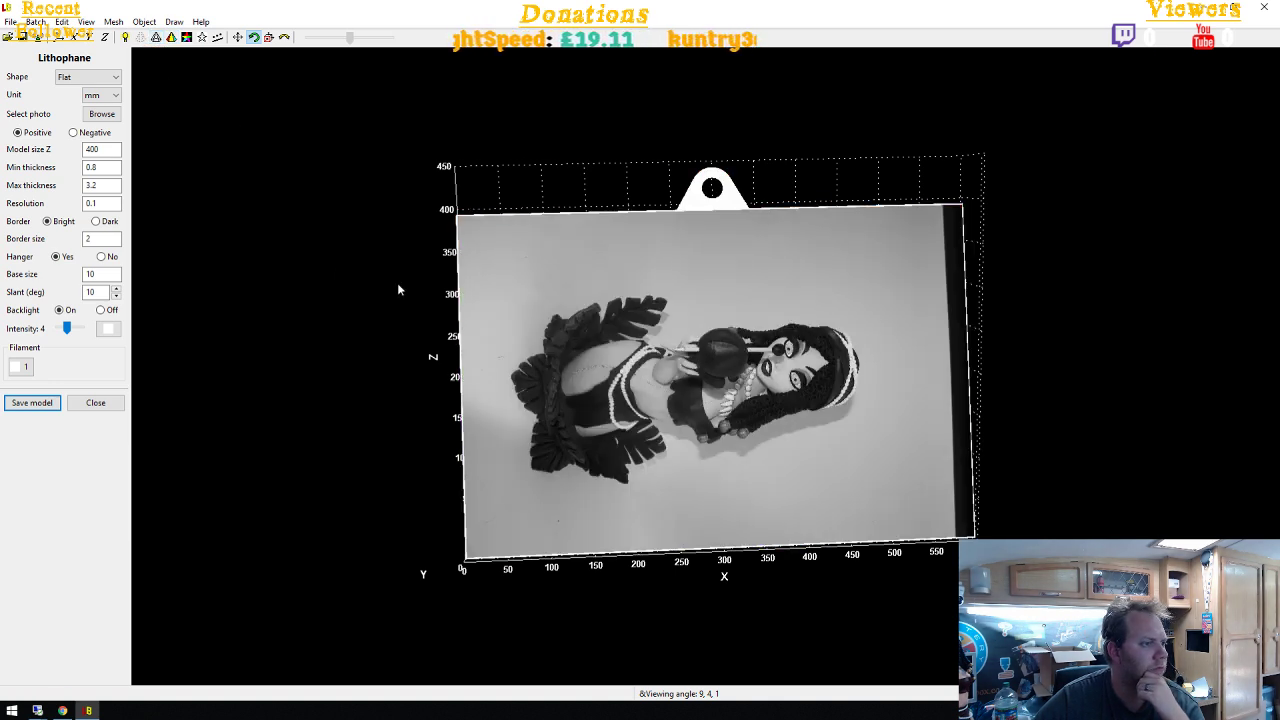
pyautogui.moveTo(398, 290); pyautogui.dragTo(423, 334)
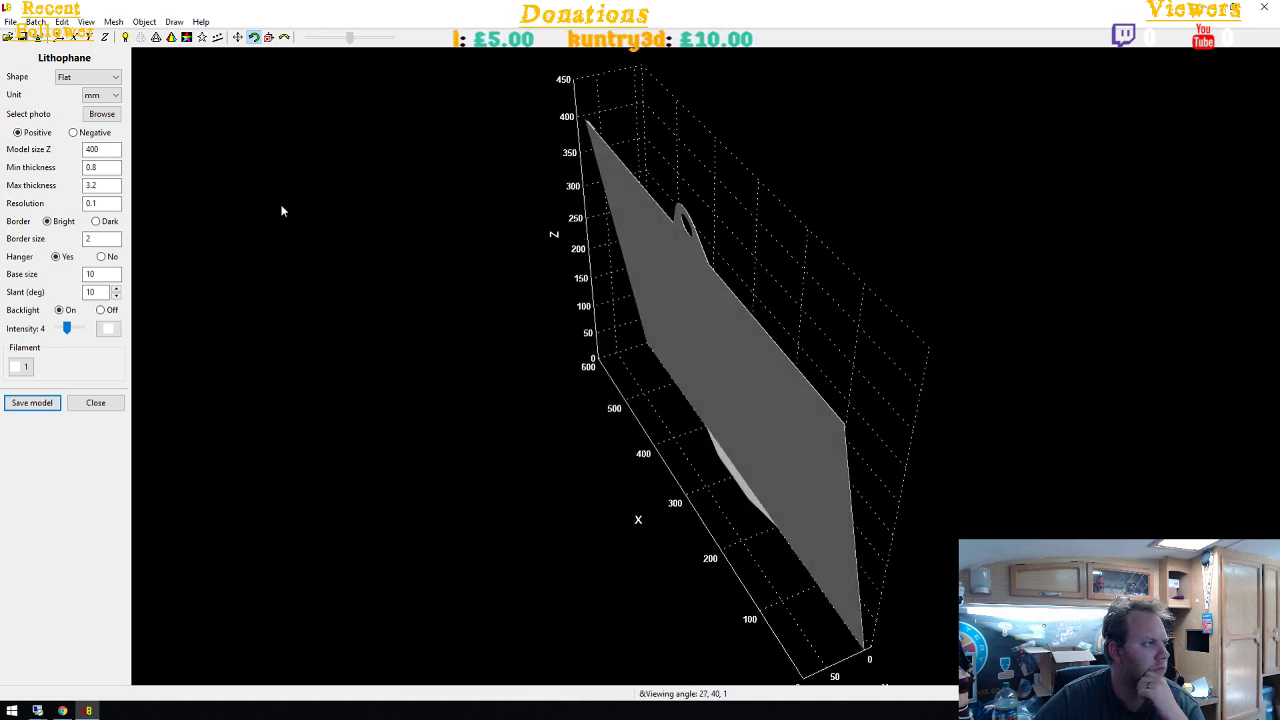
# Load the couple's selfie from the Desktop folder into the 400 mm flat lithophane and view it from the front
pyautogui.click(101, 114)
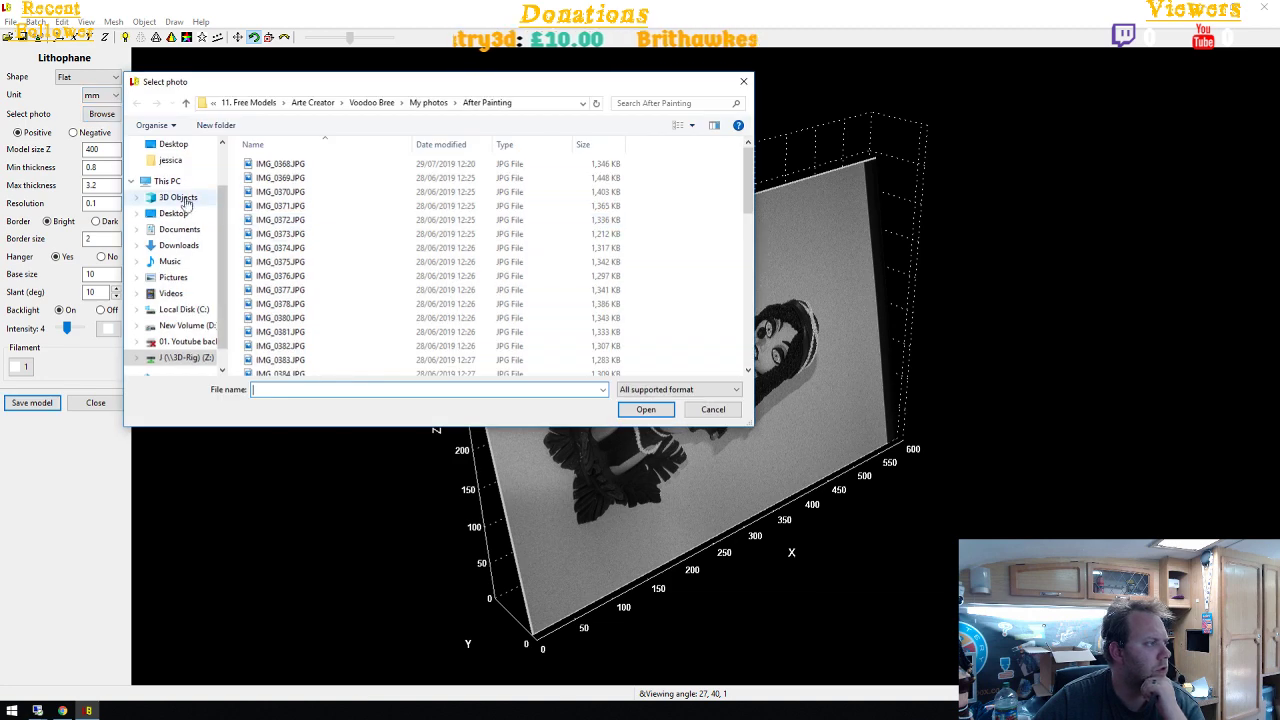
pyautogui.click(173, 214)
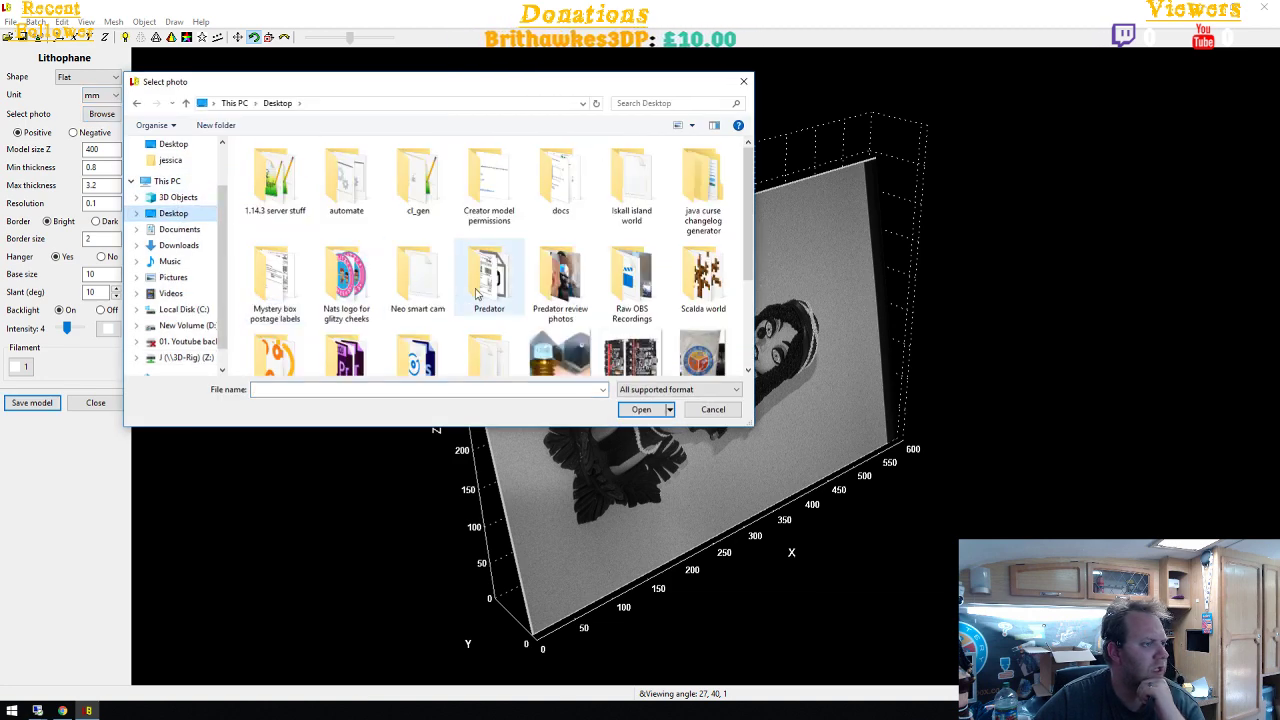
pyautogui.scroll(-3, 400, 290)
pyautogui.doubleClick(389, 302)
pyautogui.moveTo(991, 409); pyautogui.dragTo(895, 410)
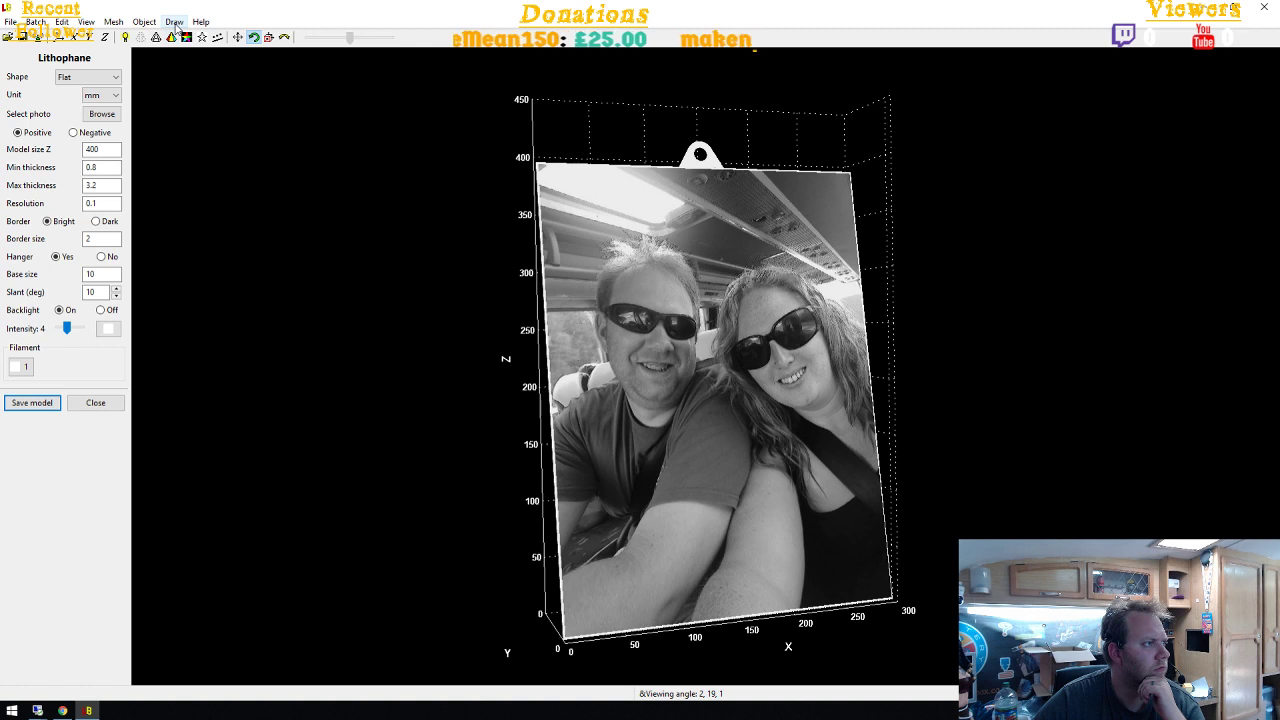
pyautogui.click(144, 22)
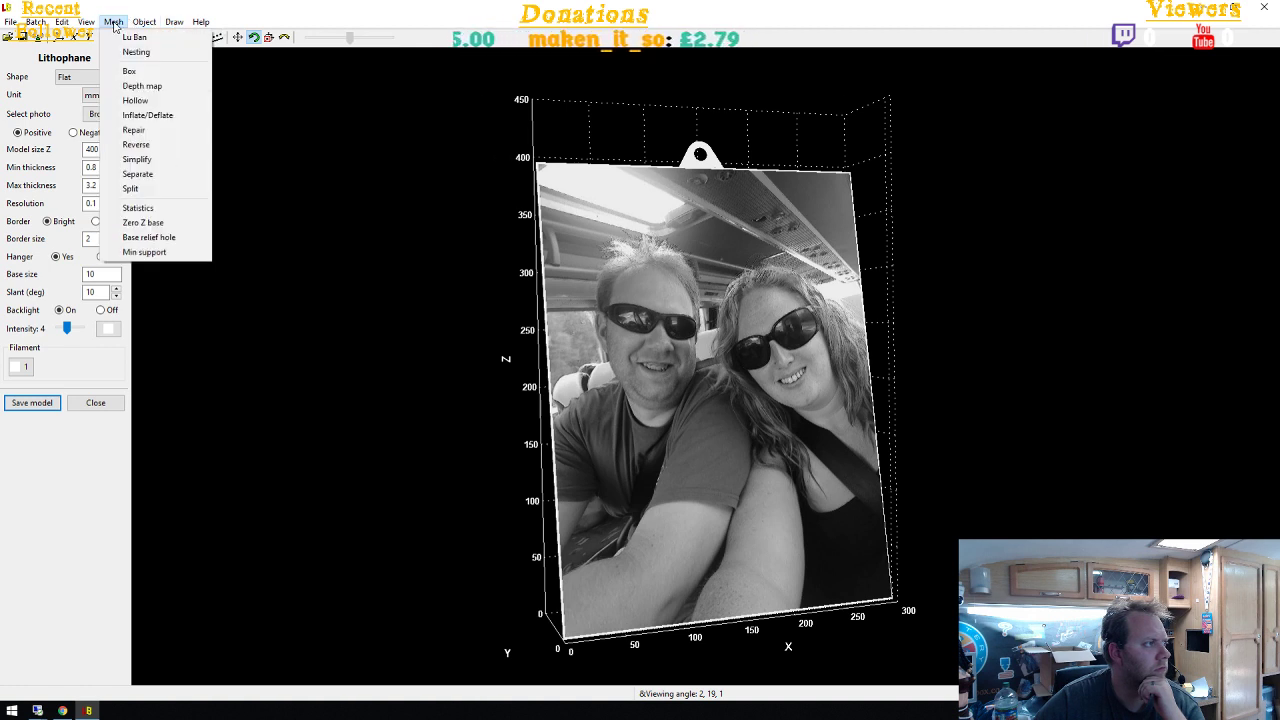
pyautogui.moveTo(86, 24)
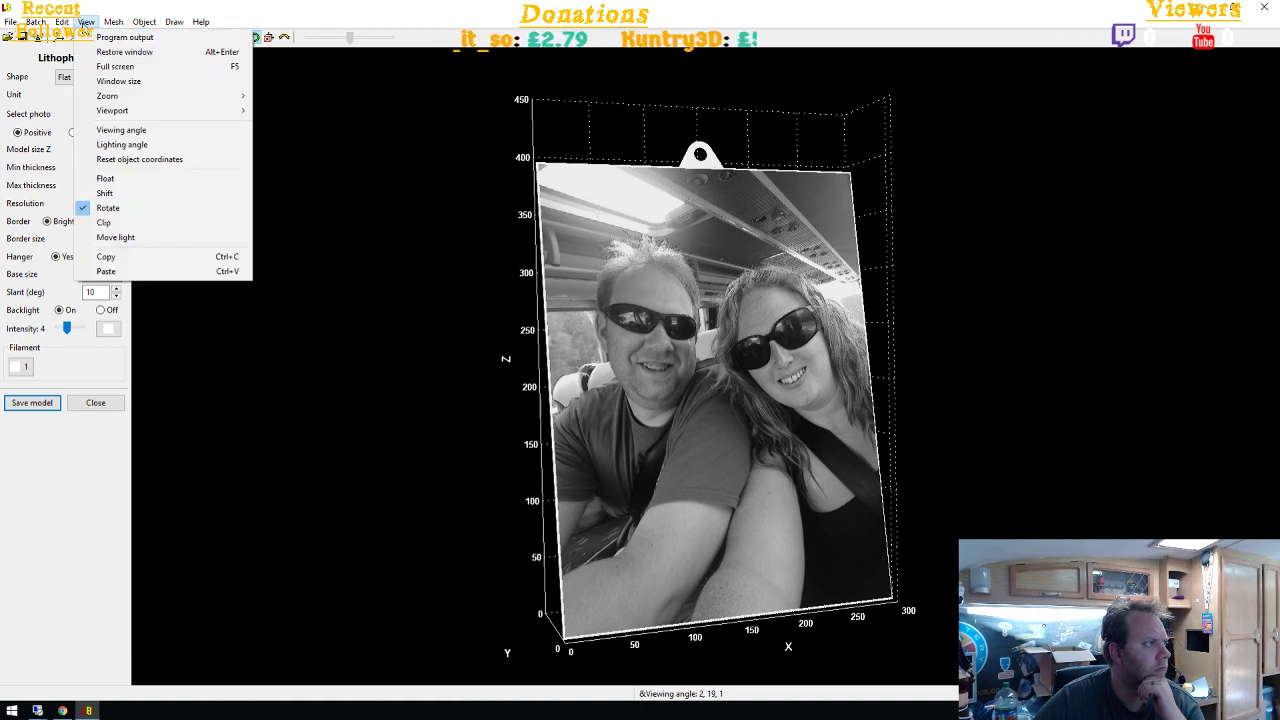
pyautogui.click(352, 328)
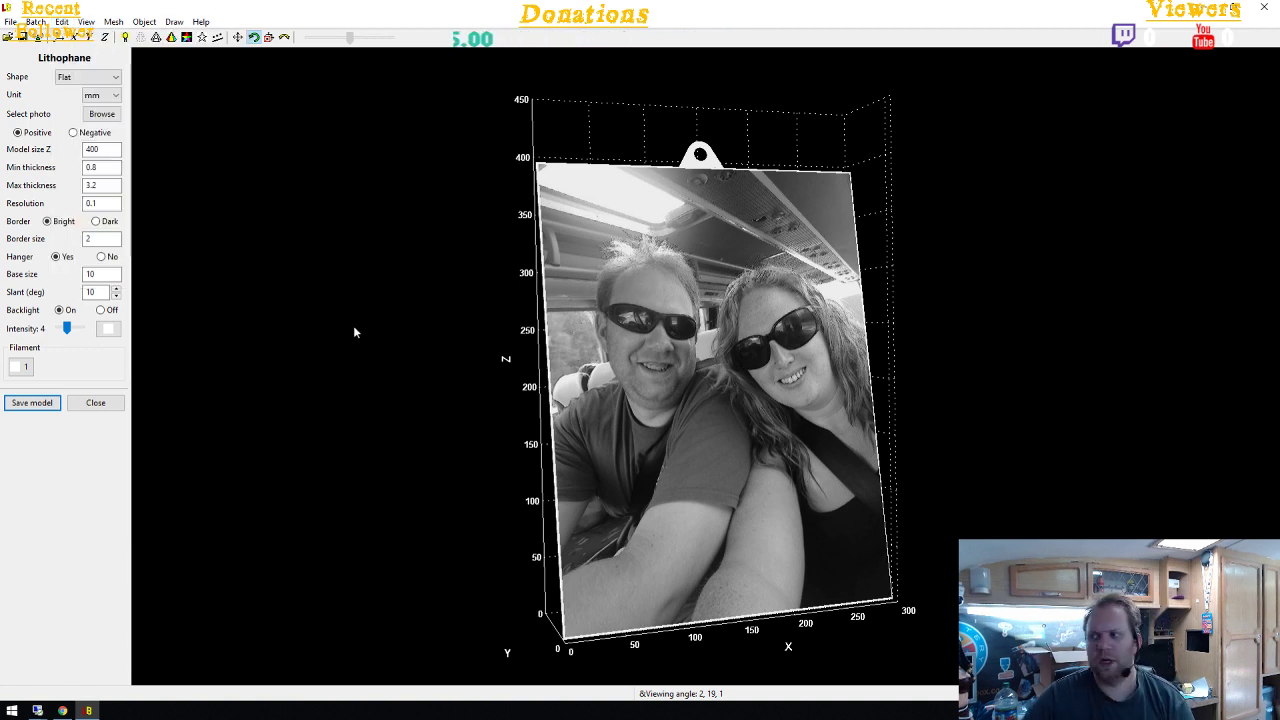
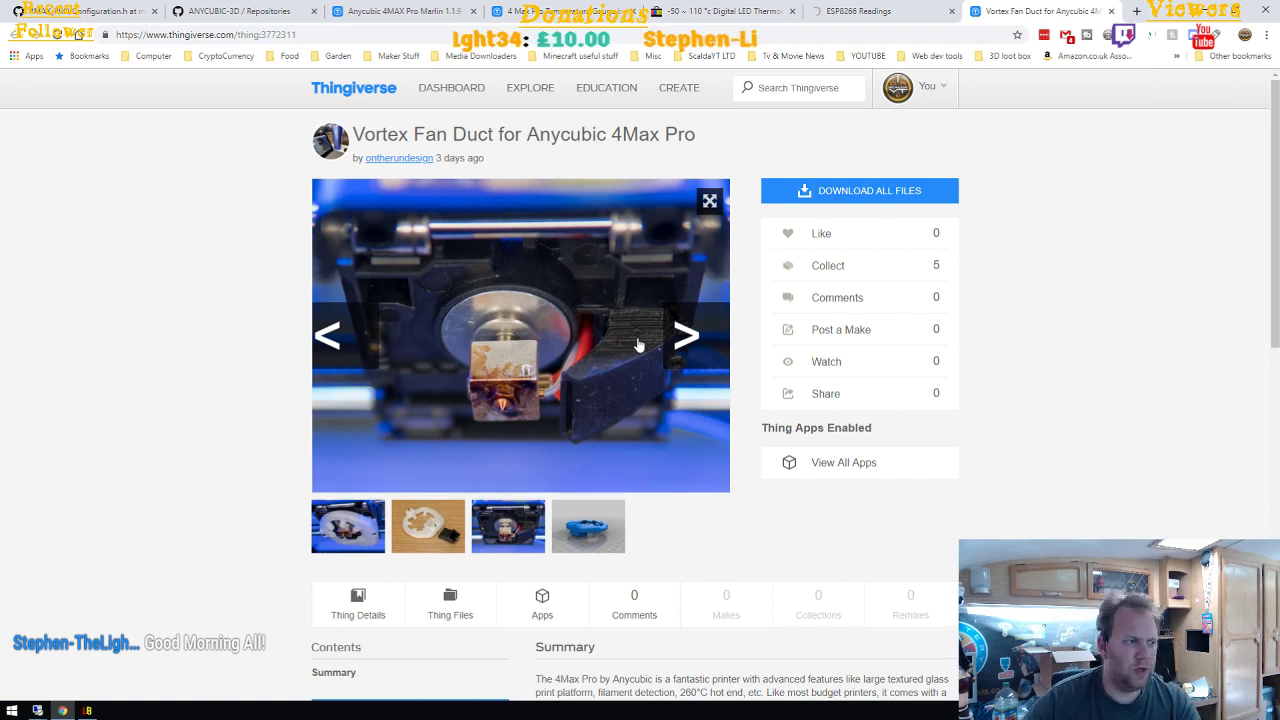
# View the fan duct's rendered image and download all its files as Vortex_Fan_Duct_for_Anycubic_4Max_Pro.zip into the Anycubic 4Max Pro folder under 04. Marlin configs
pyautogui.click(598, 512)
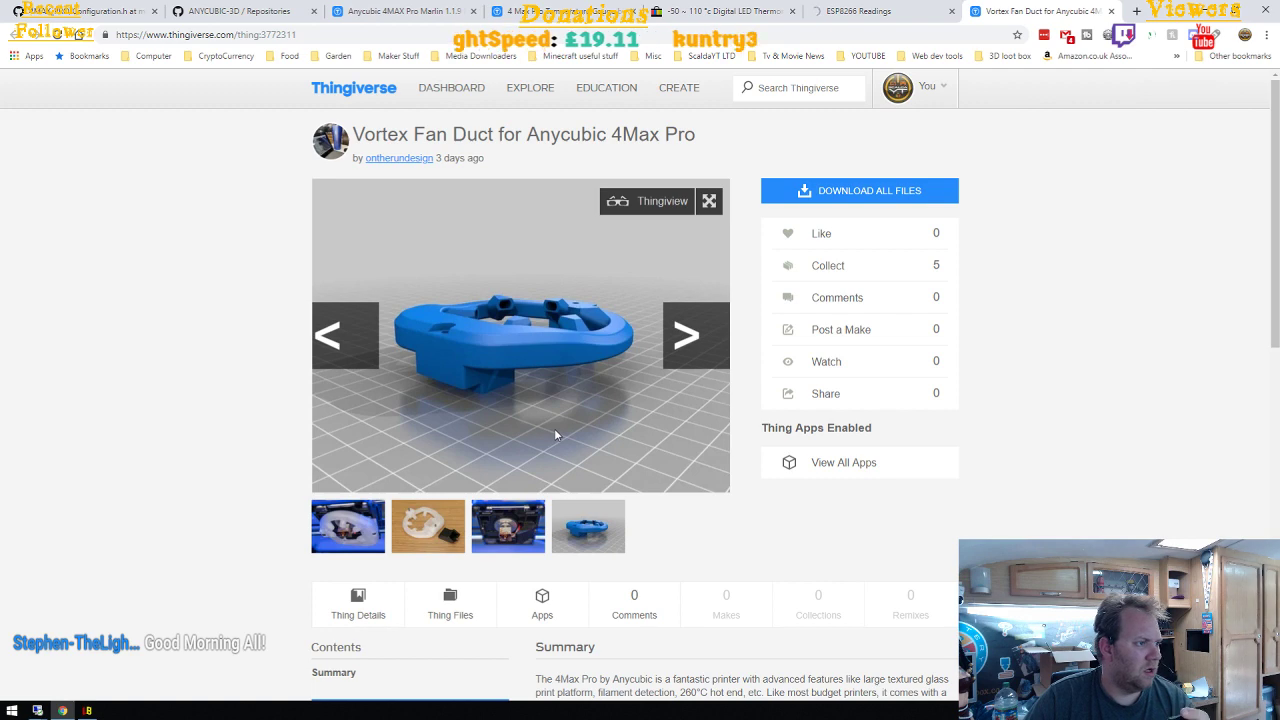
pyautogui.click(870, 197)
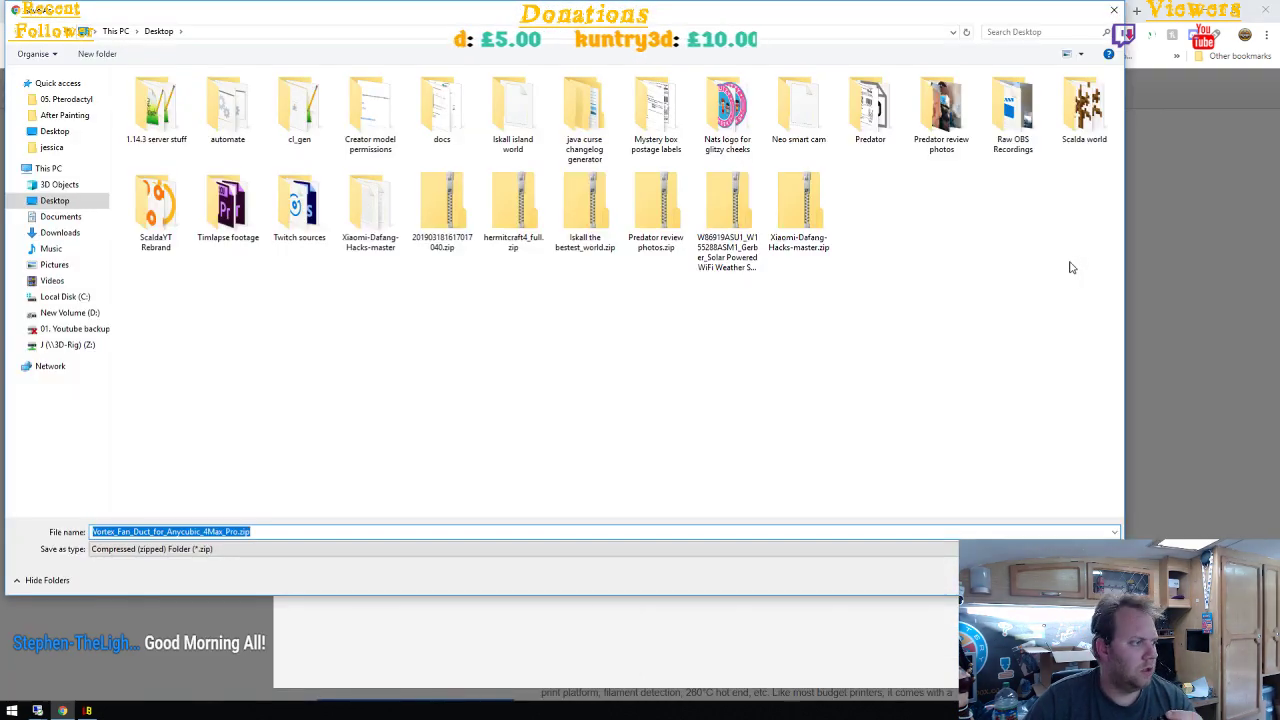
pyautogui.click(73, 348)
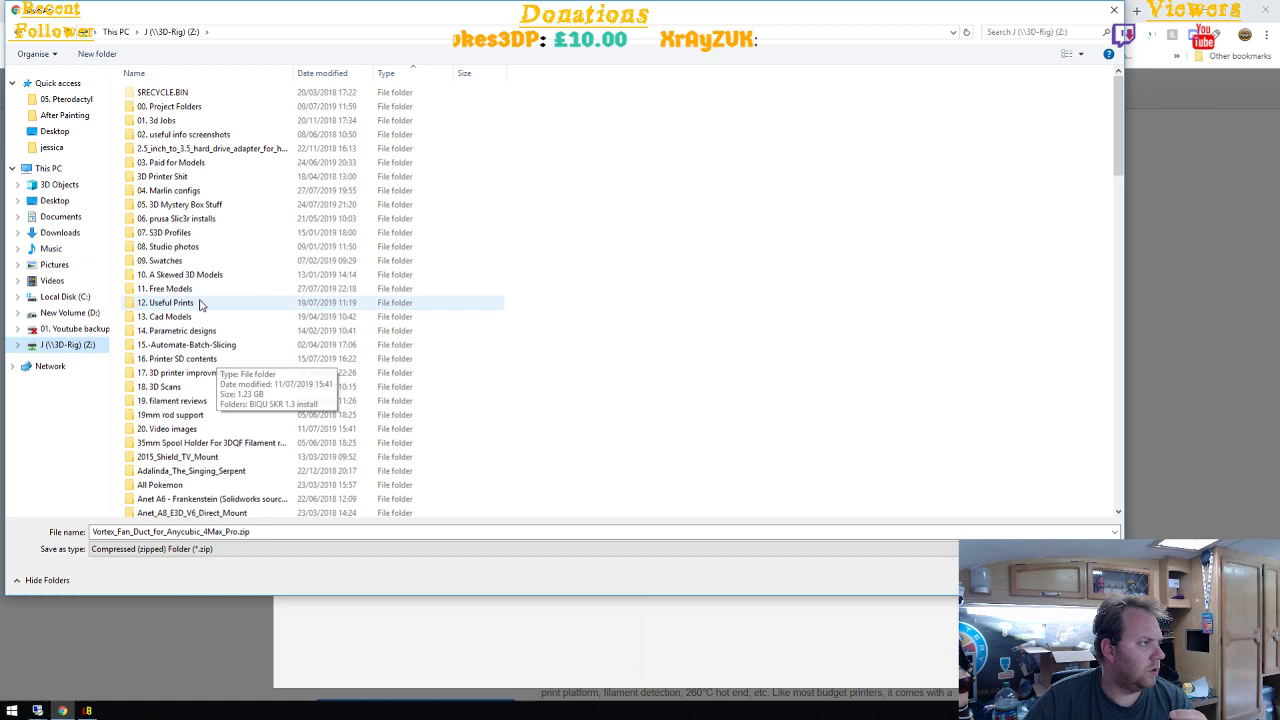
pyautogui.doubleClick(175, 190)
pyautogui.doubleClick(185, 122)
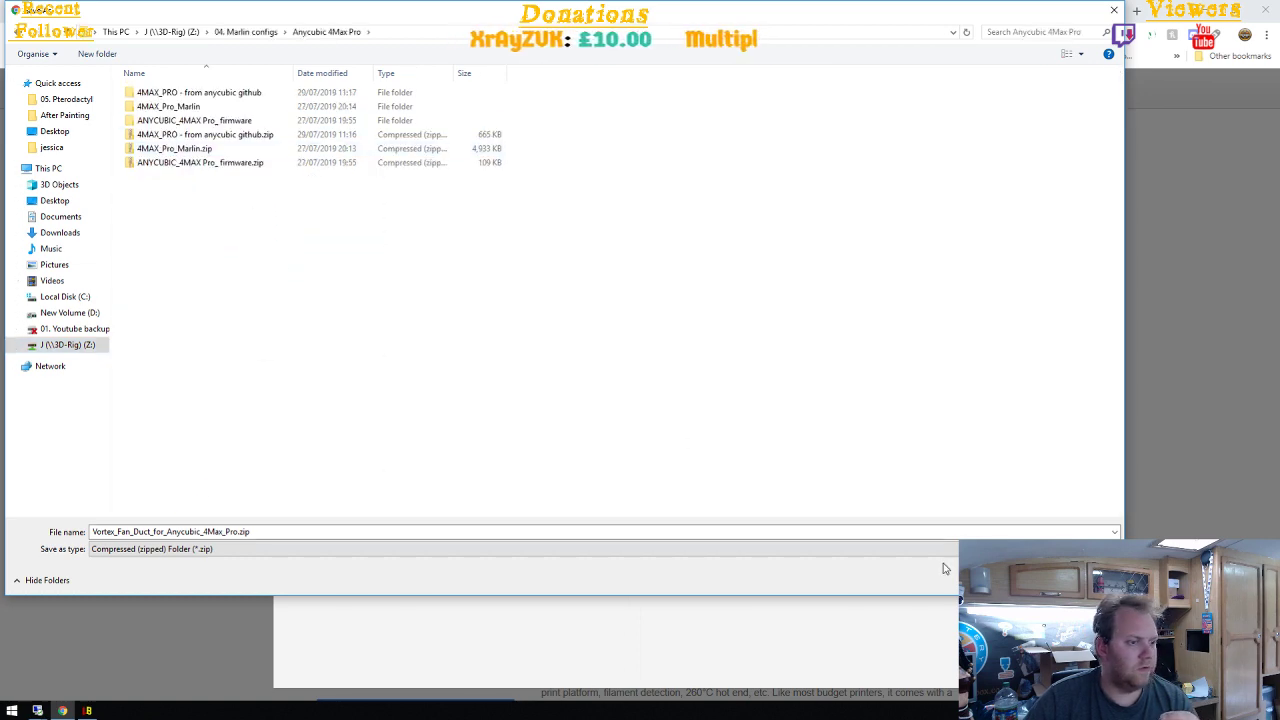
pyautogui.press('Return')
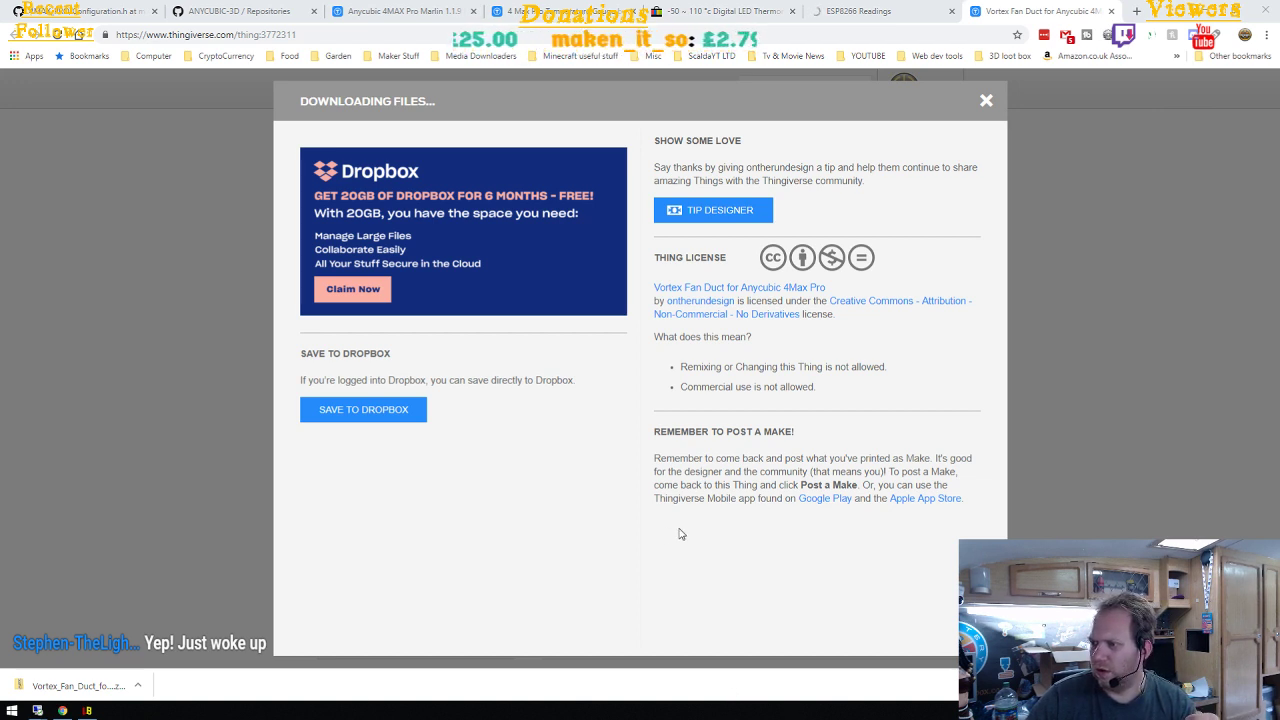
# Switch to PrusaSlicer on the 192.168.1.73 remote desktop and set the printer to Original Prusa i3 MK3
pyautogui.moveTo(37, 710)
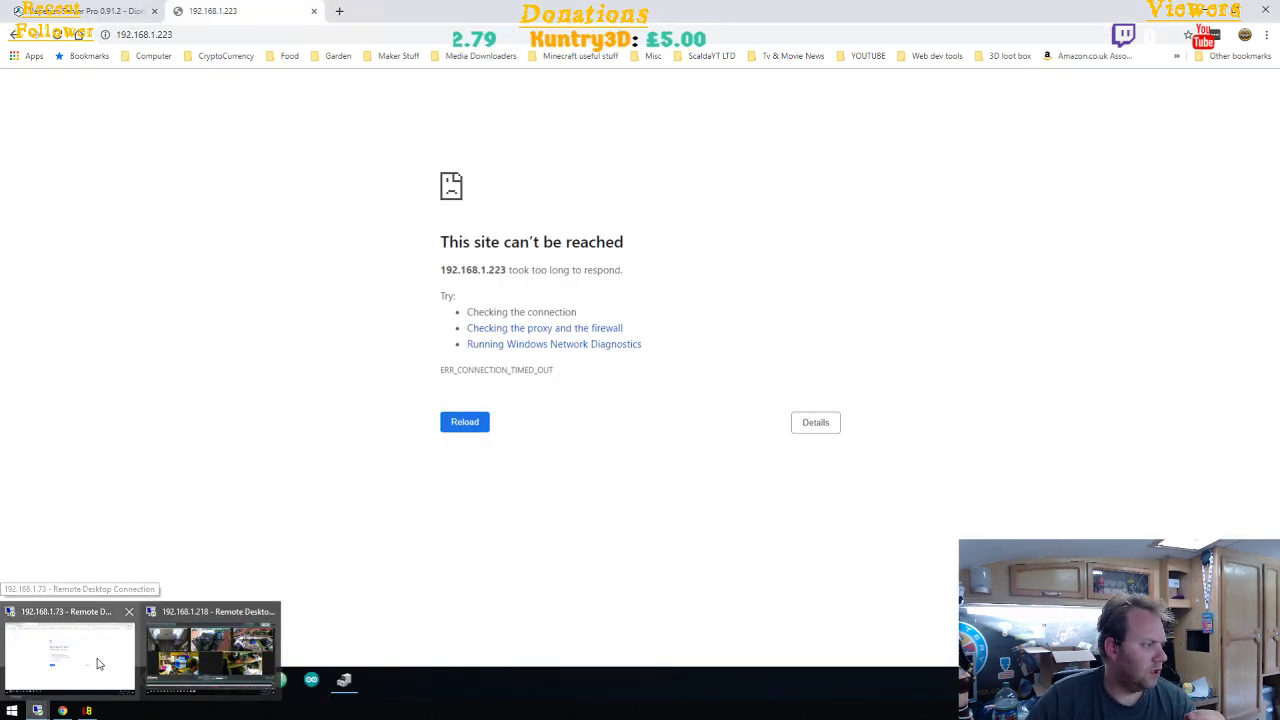
pyautogui.click(100, 663)
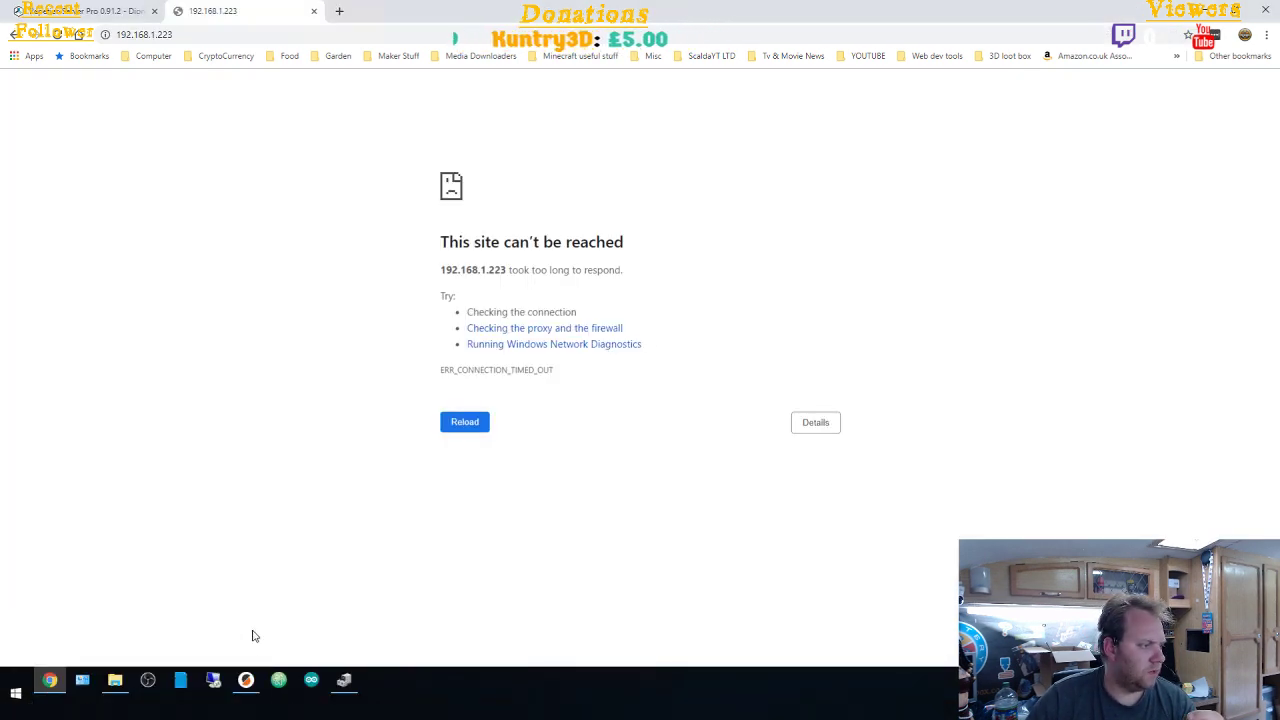
pyautogui.click(247, 681)
pyautogui.click(1122, 138)
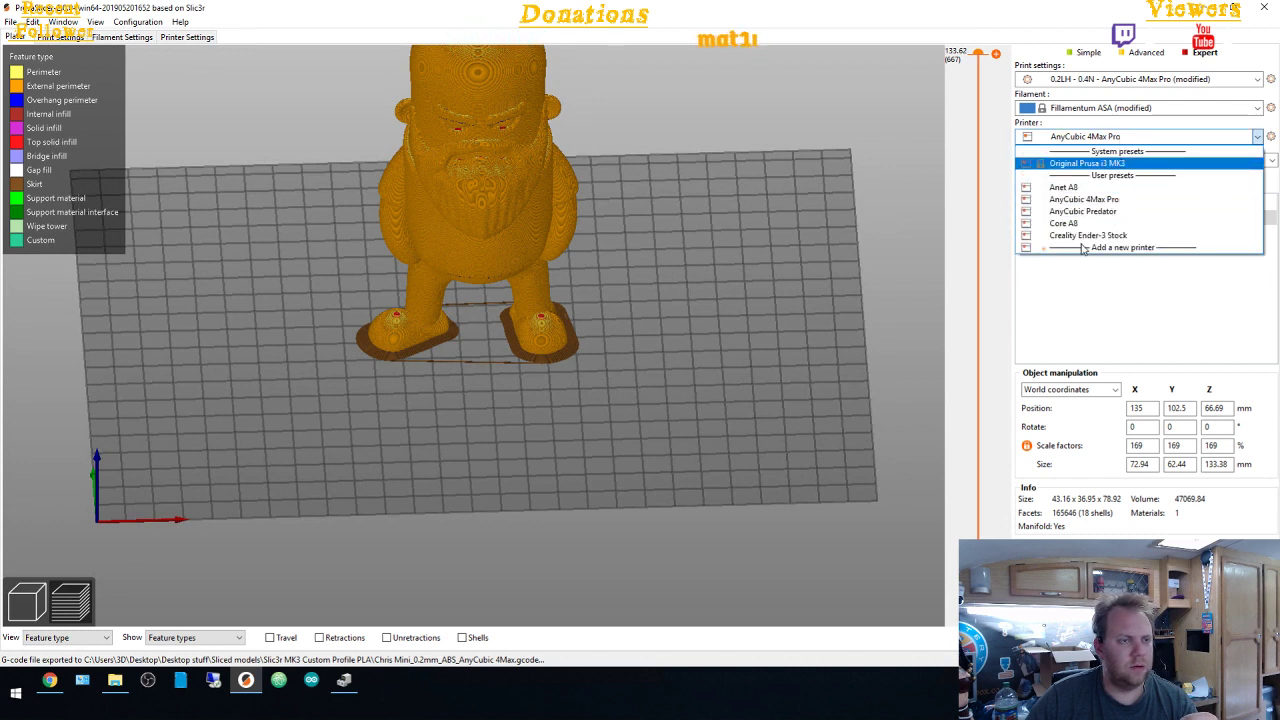
pyautogui.click(1112, 165)
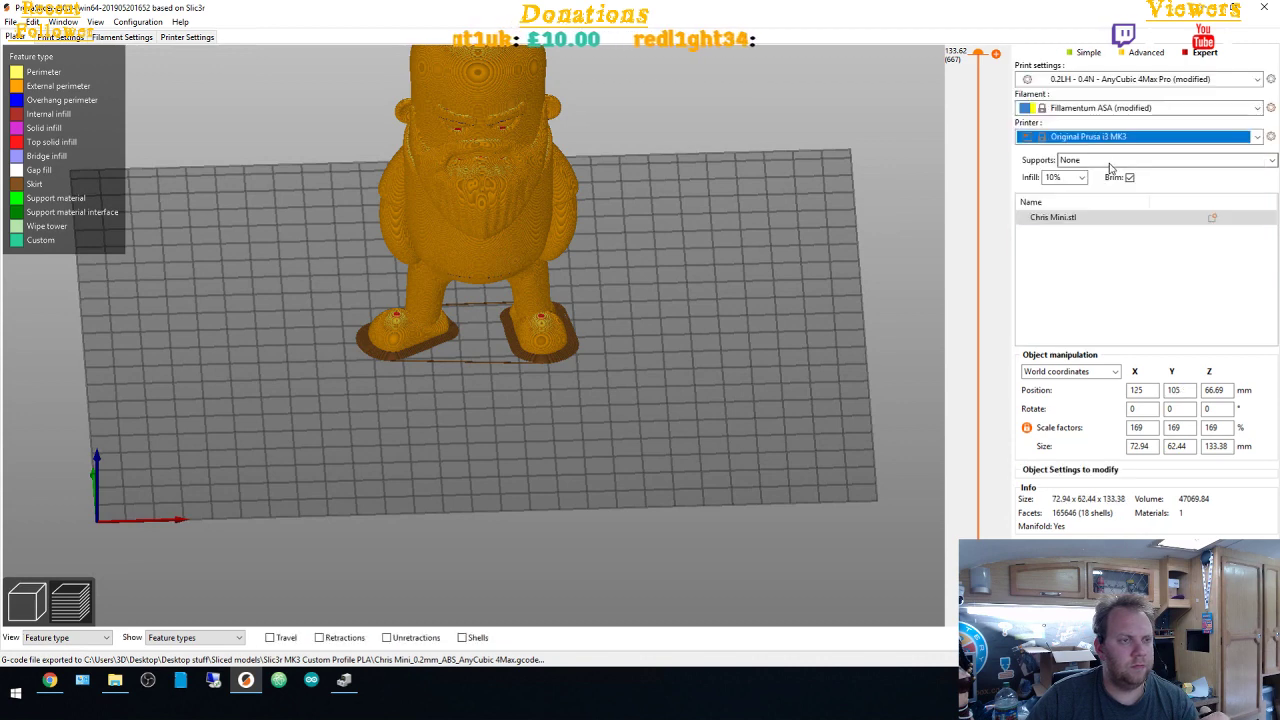
# Set the filament to the Carbloaded PET user preset and the print profile to 0.2mm - FF MK3 S3d Clone, discarding unsaved changes
pyautogui.click(1090, 109)
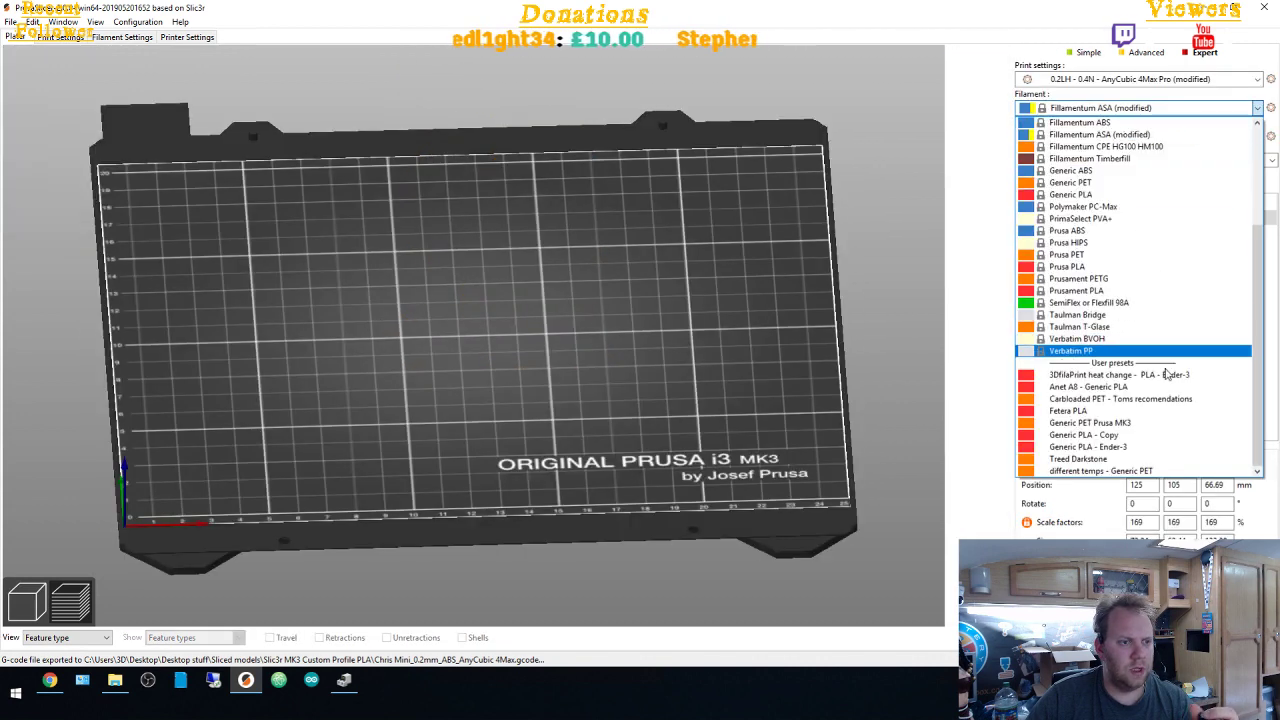
pyautogui.click(1143, 400)
pyautogui.click(668, 374)
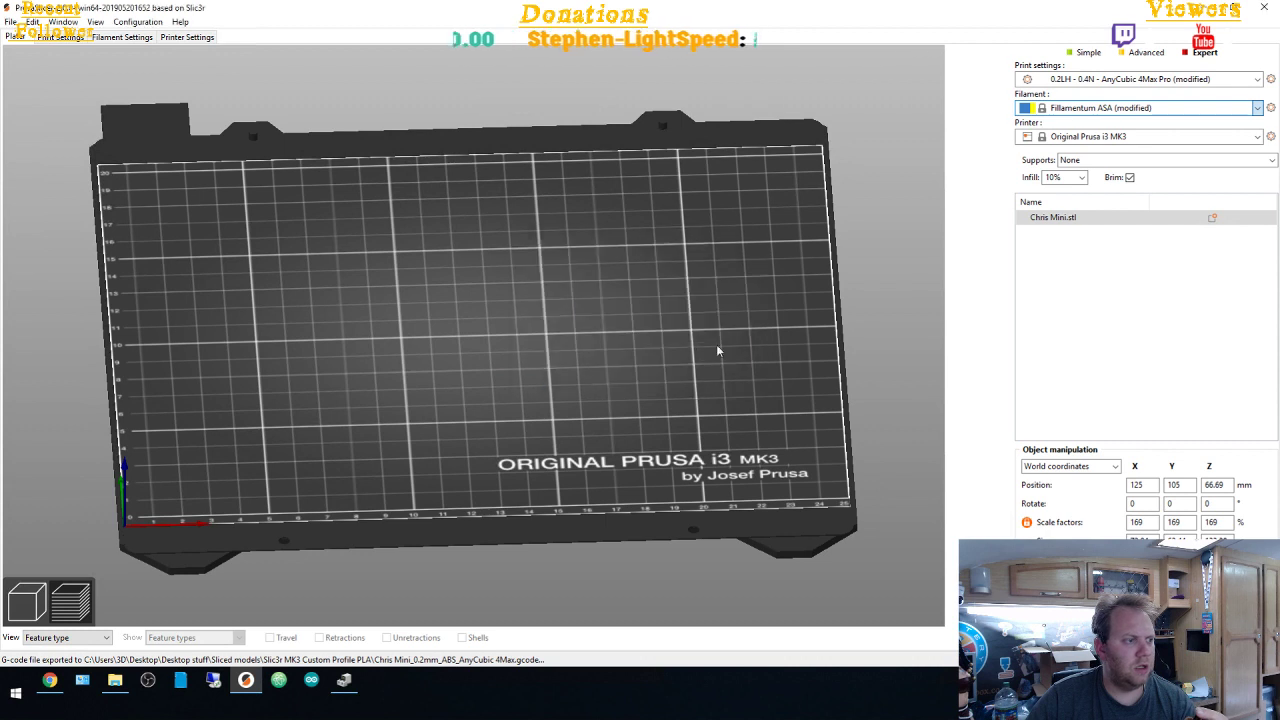
pyautogui.click(1106, 80)
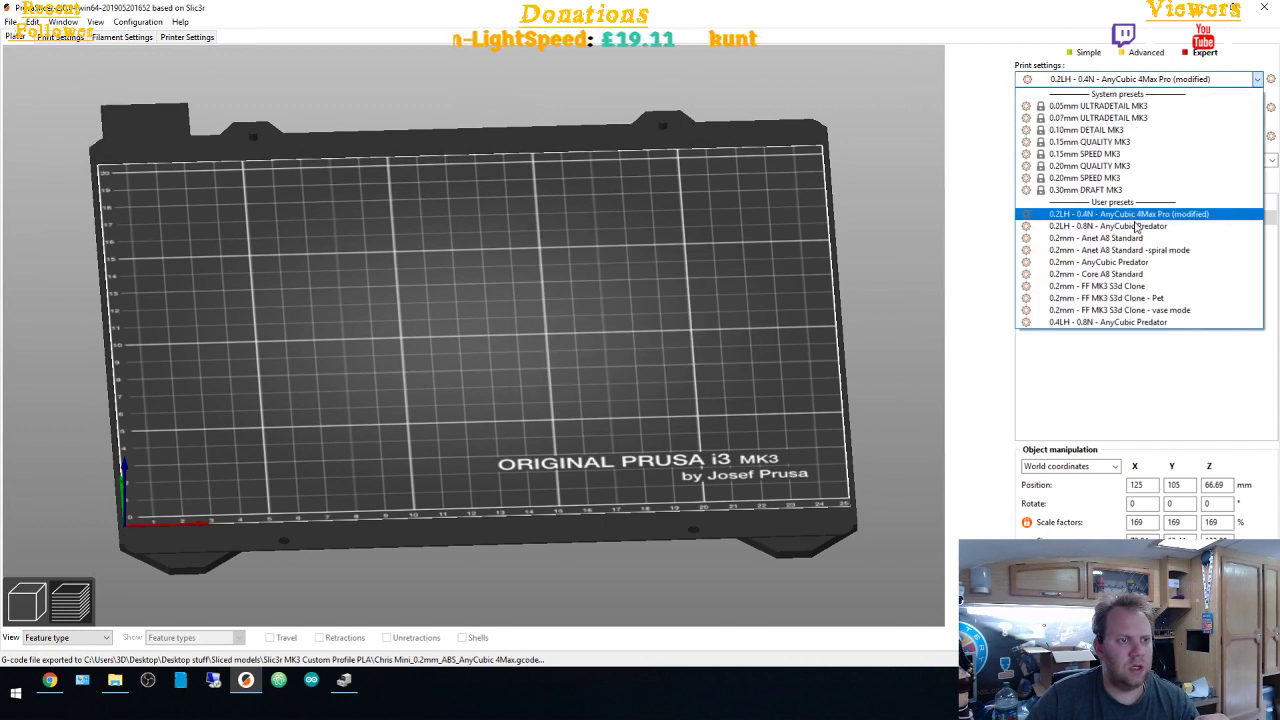
pyautogui.click(1120, 298)
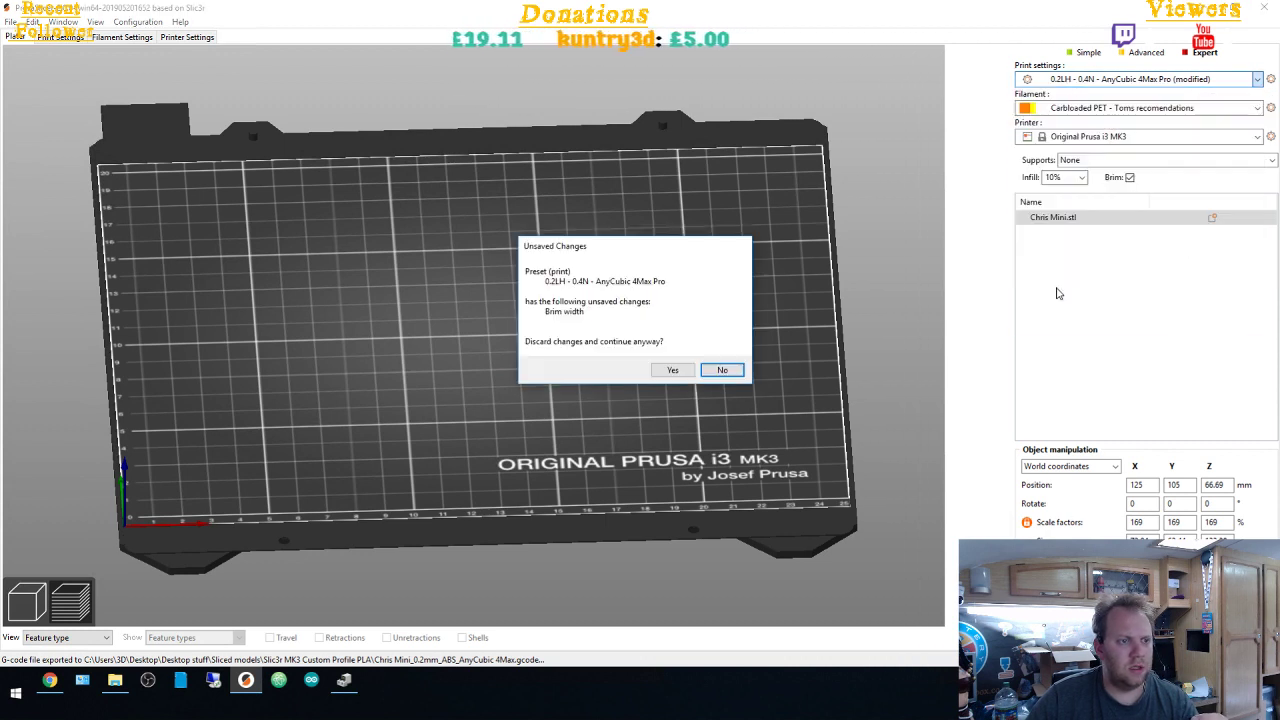
pyautogui.click(670, 369)
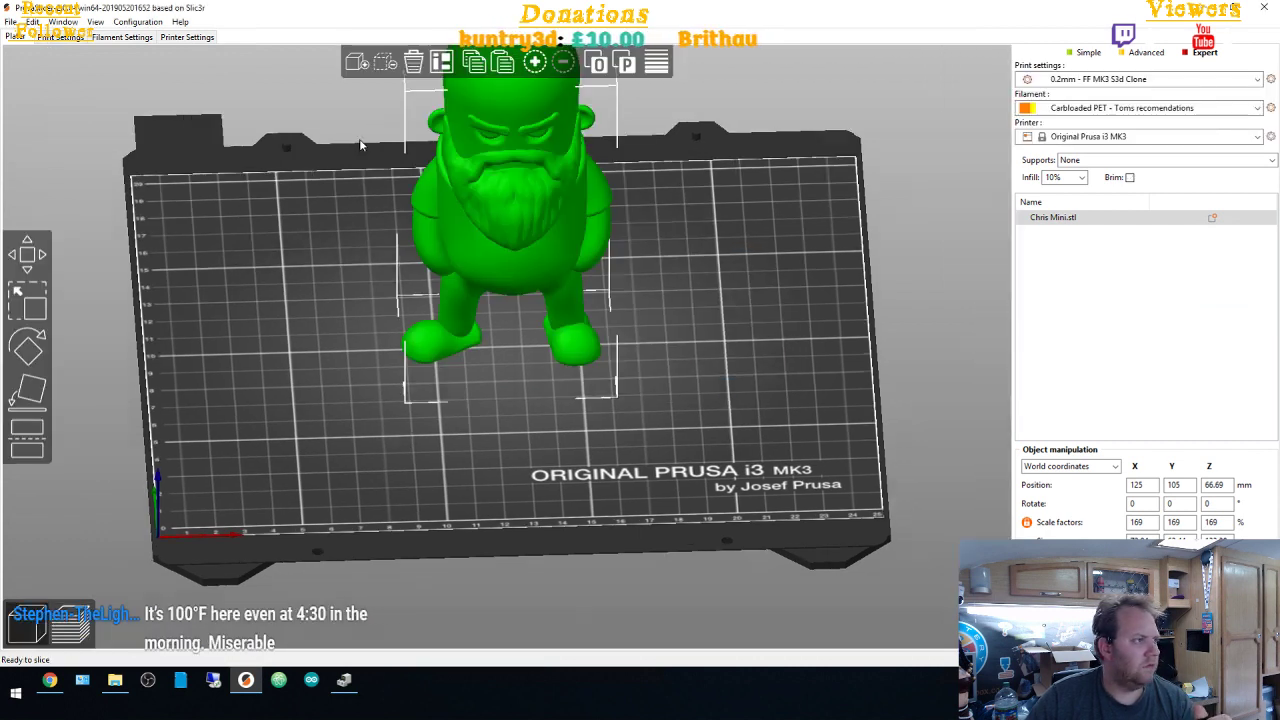
# Replace the bearded figure on the plate with vortex_fan_duct_4max_pro.stl from the Vortex_Fan_Duct_for_Anycubic_4Max_Pro folder in 04. Marlin configs
pyautogui.click(412, 60)
pyautogui.click(616, 337)
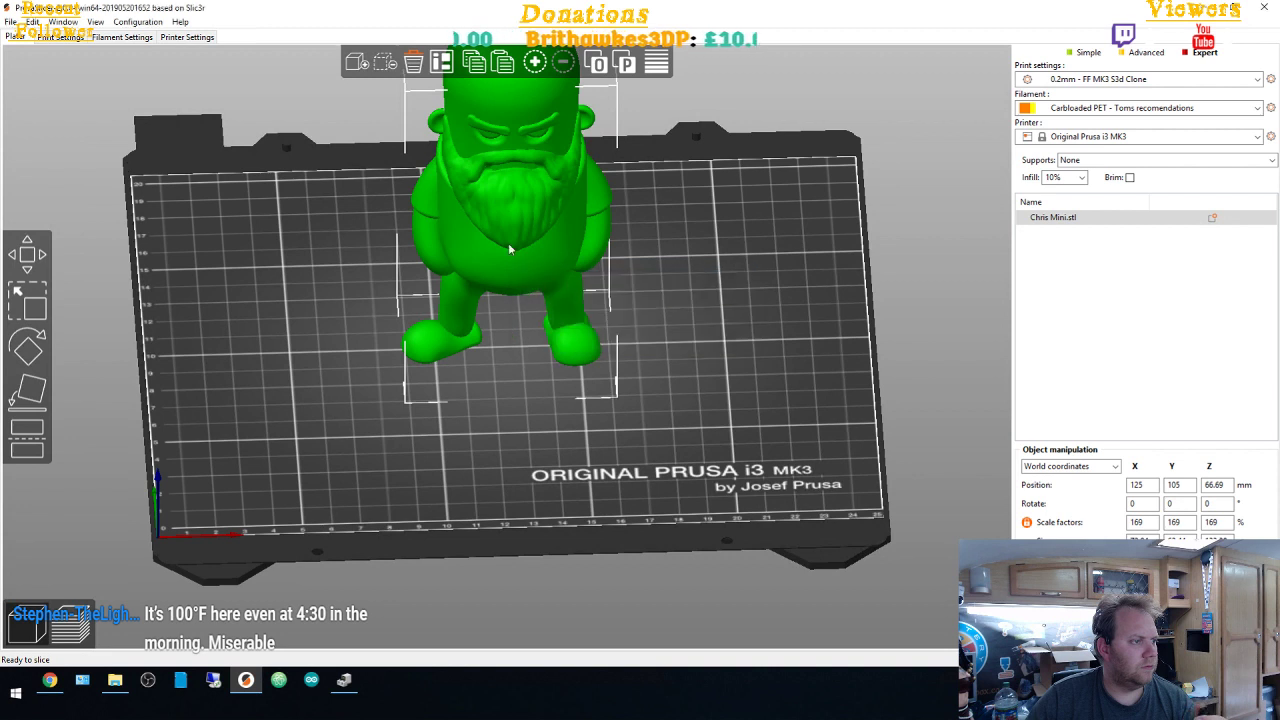
pyautogui.click(364, 62)
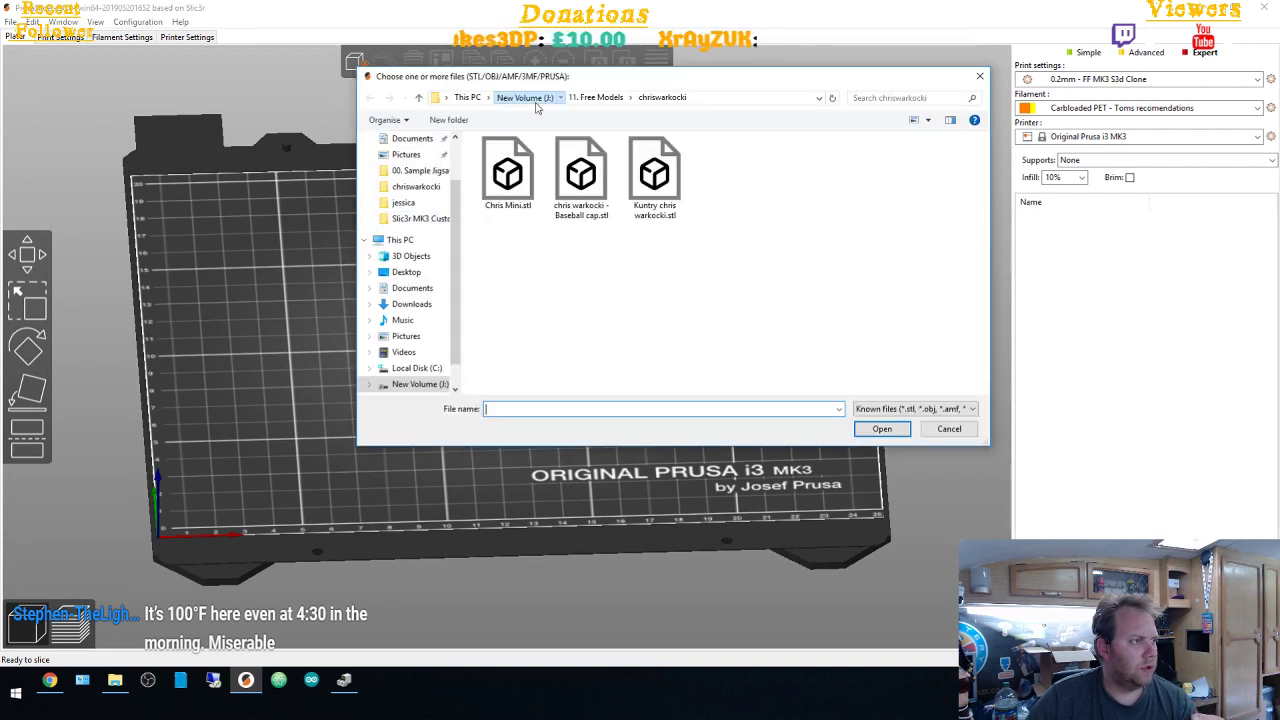
pyautogui.click(553, 107)
pyautogui.doubleClick(530, 257)
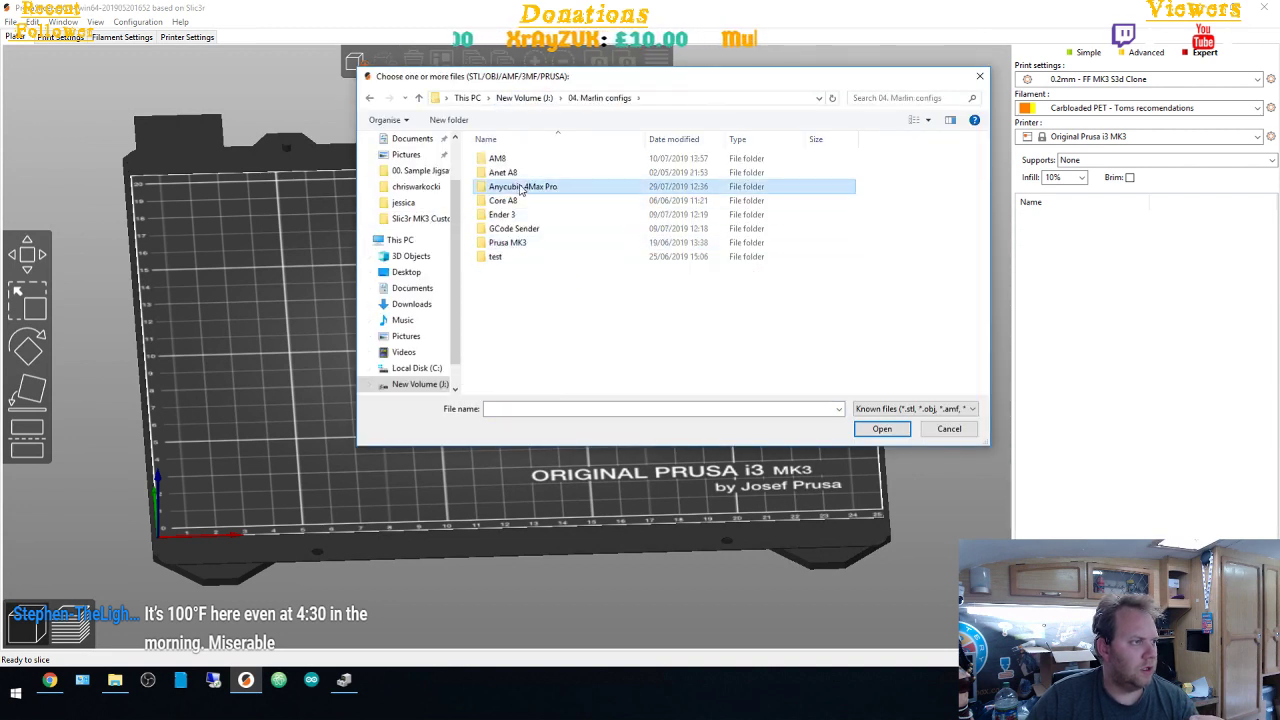
pyautogui.doubleClick(525, 186)
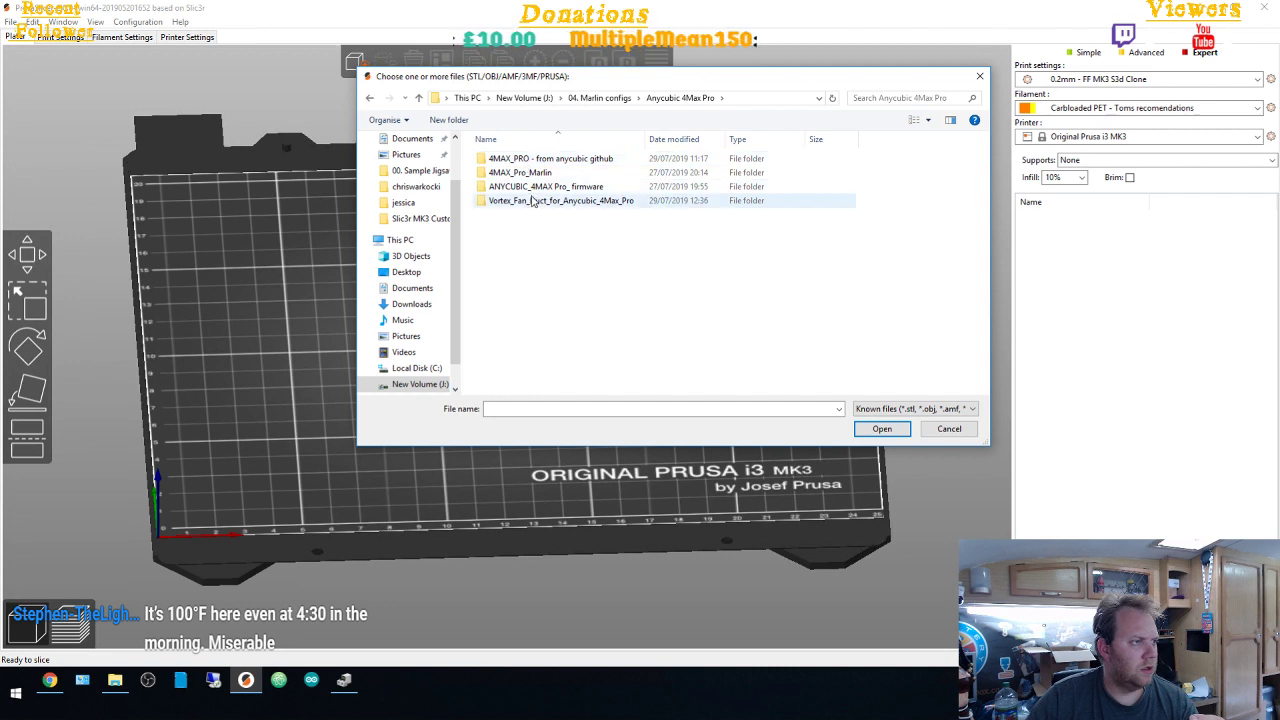
pyautogui.doubleClick(525, 200)
pyautogui.doubleClick(519, 163)
pyautogui.doubleClick(515, 160)
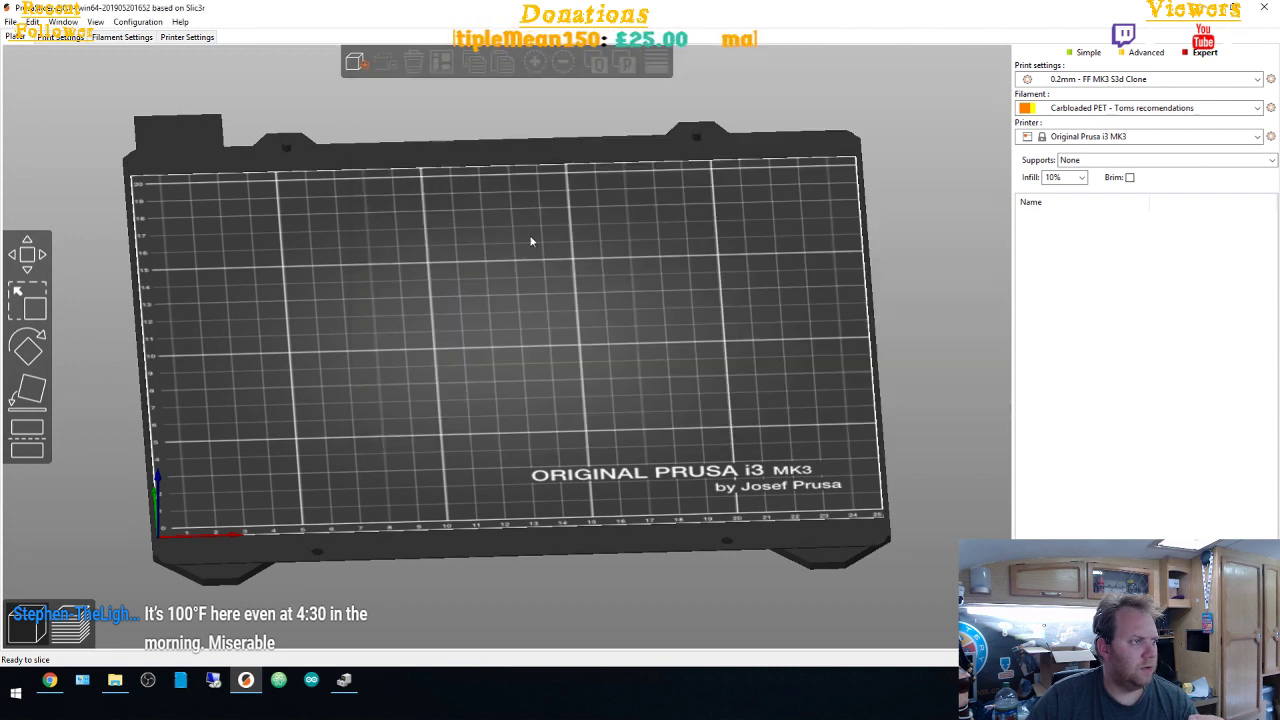
# Enable generated support material for the print profile, keeping the Rectilinear support pattern
pyautogui.moveTo(558, 428); pyautogui.dragTo(97, 60)
pyautogui.click(62, 37)
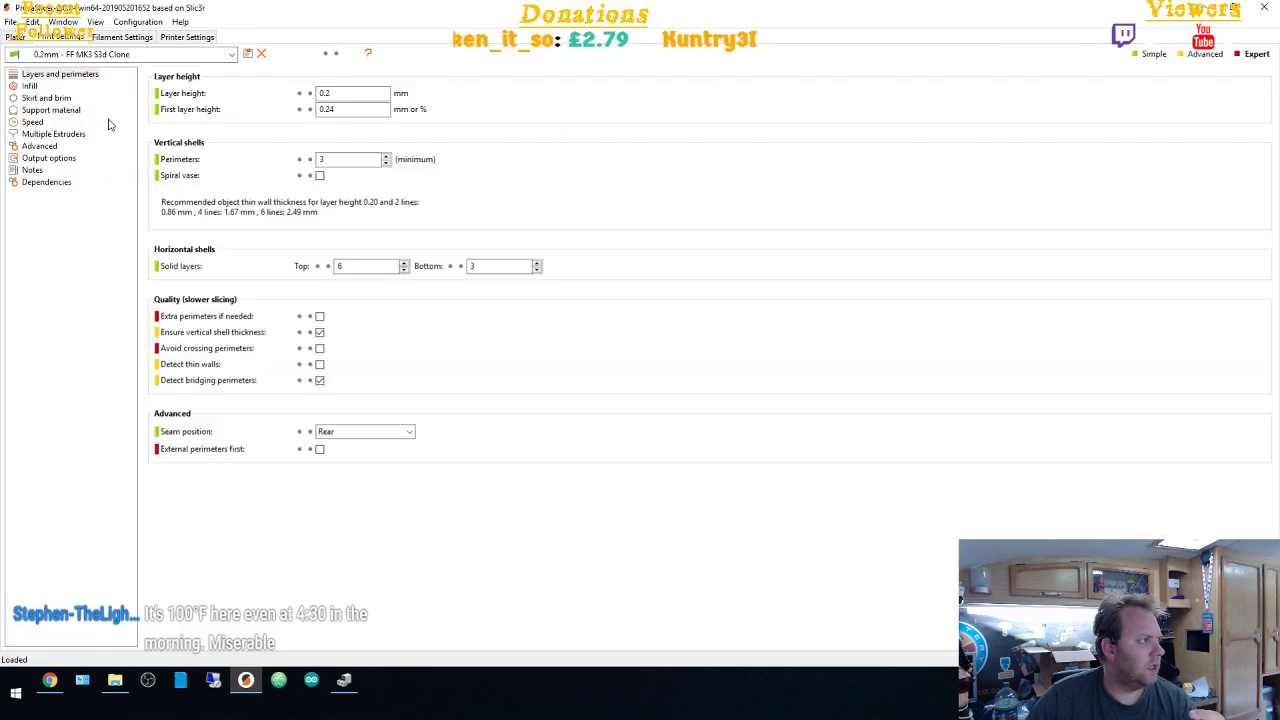
pyautogui.click(40, 110)
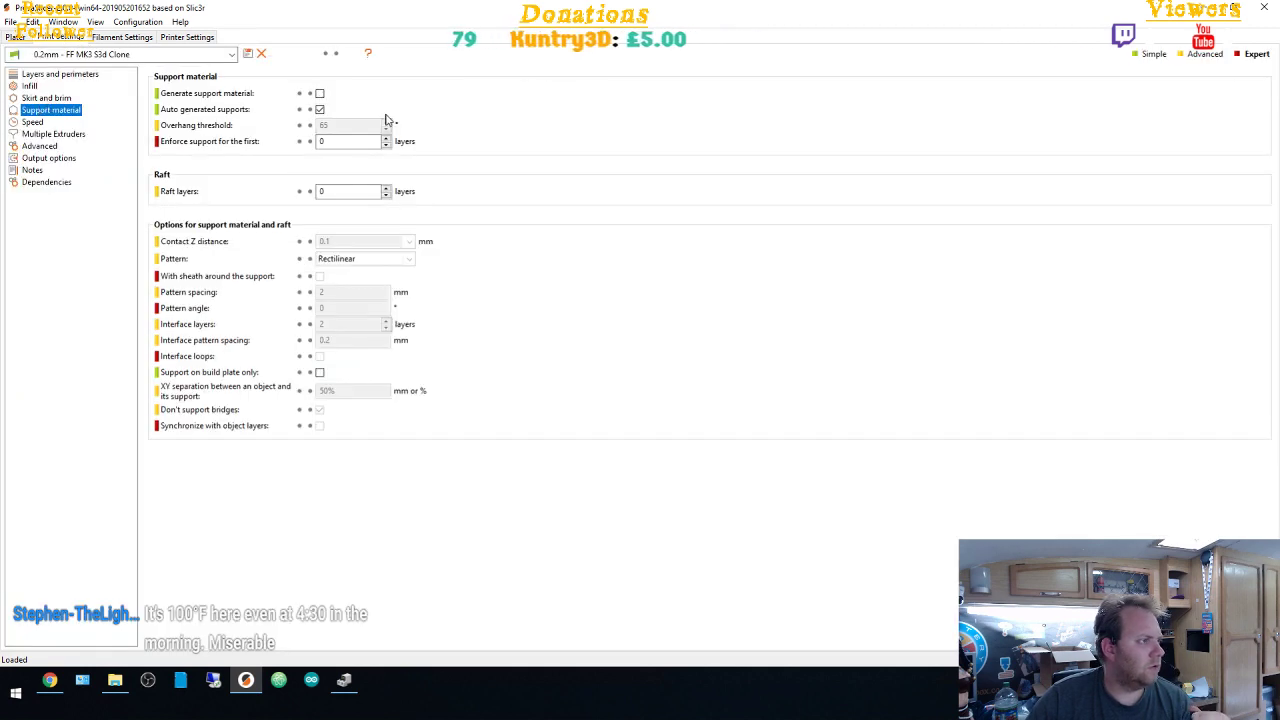
pyautogui.click(320, 93)
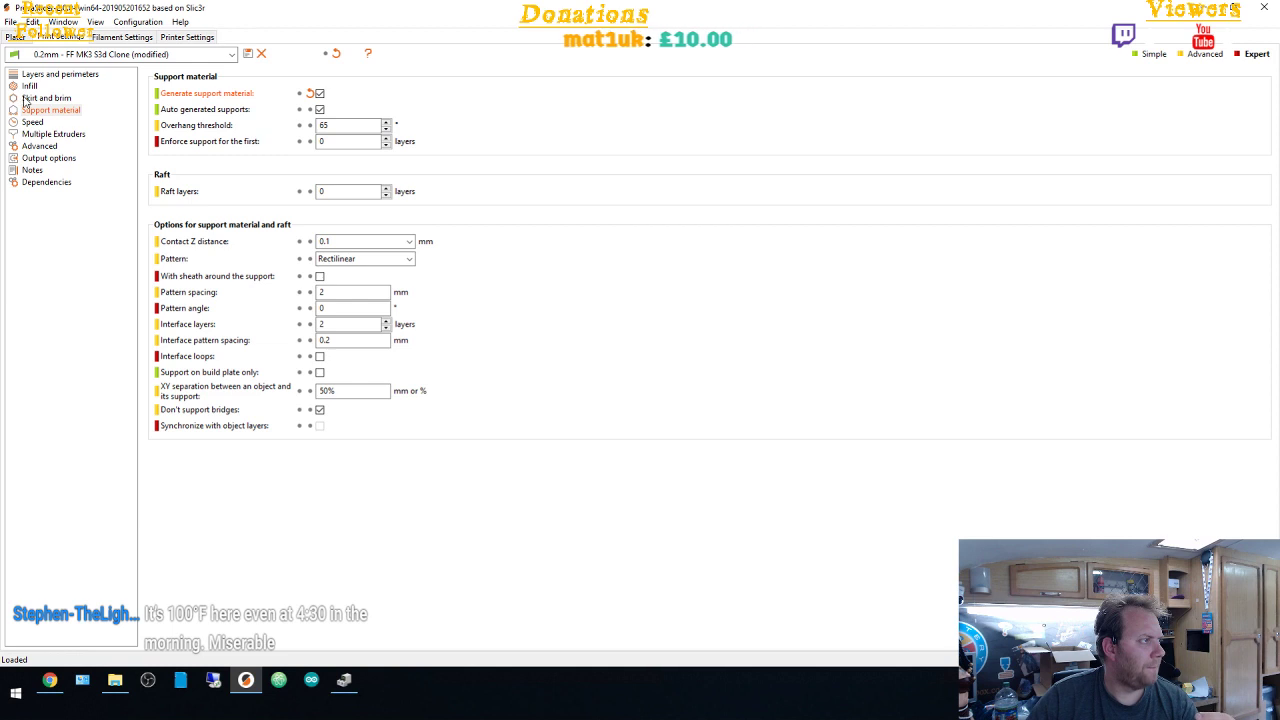
pyautogui.click(340, 259)
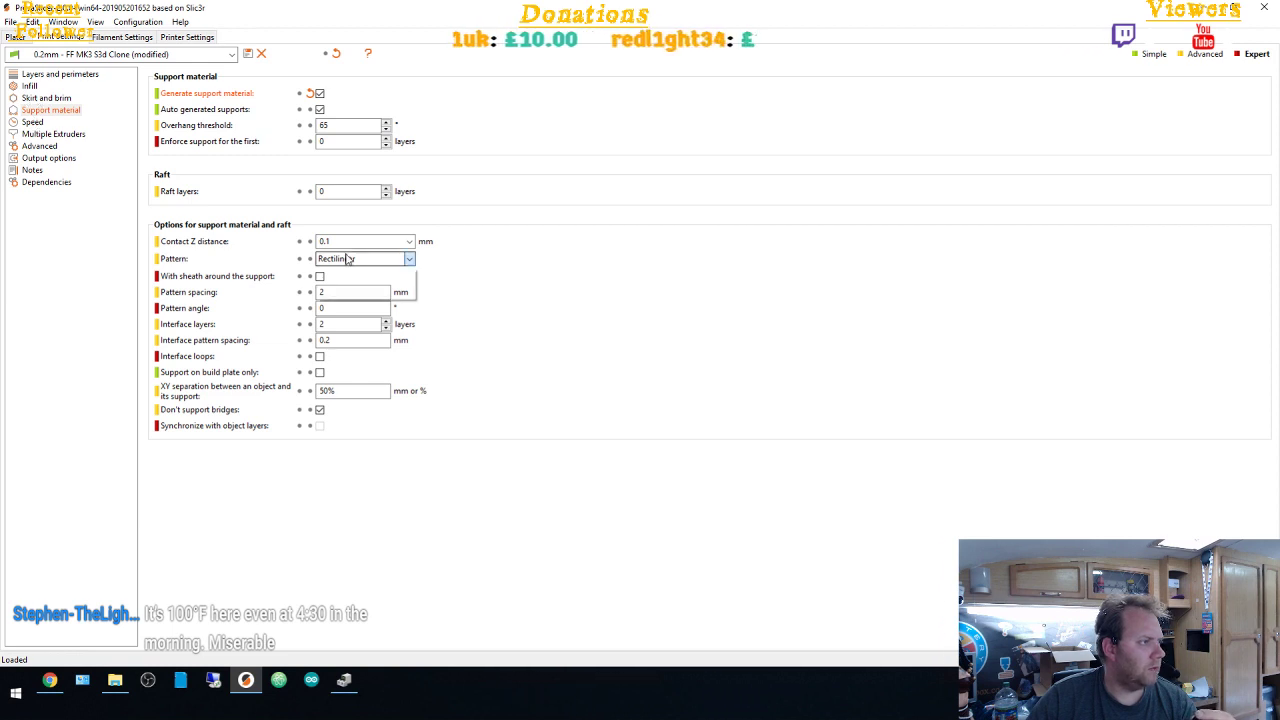
pyautogui.click(469, 277)
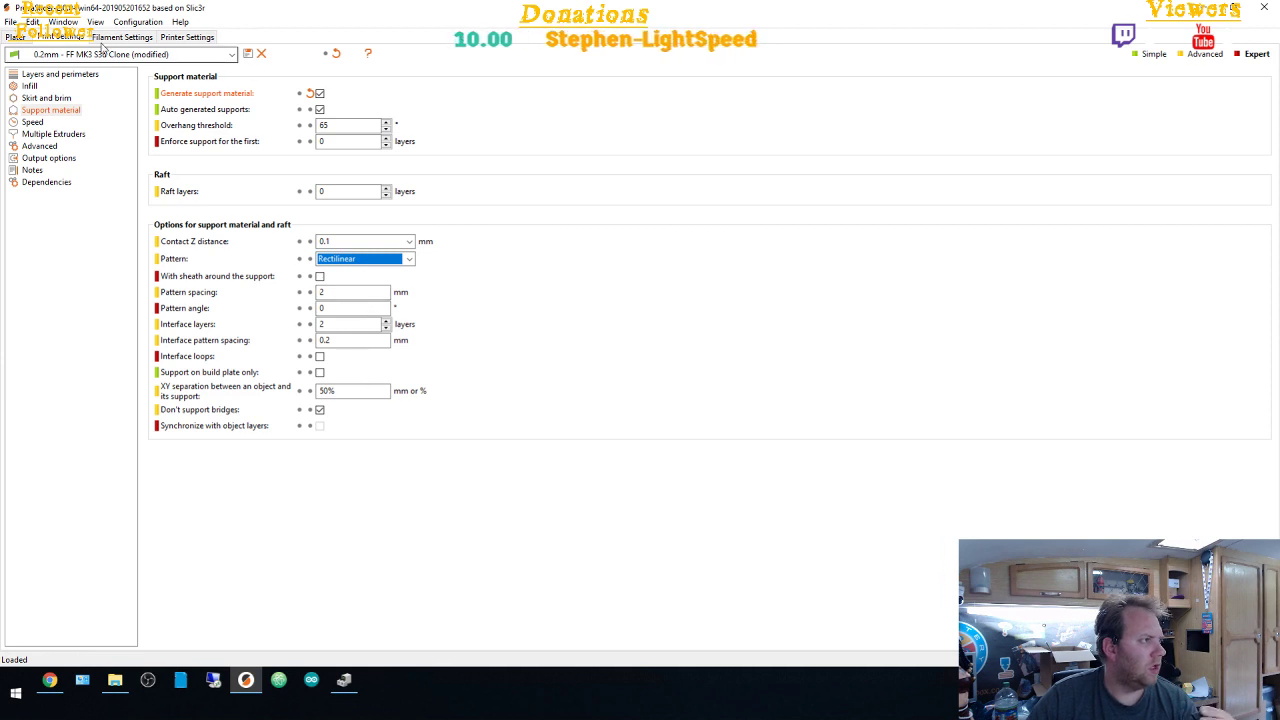
# Slice the fan duct, inspect the supports in the preview and restrict supports to Support on build plate only
pyautogui.click(12, 37)
pyautogui.press('Tab')
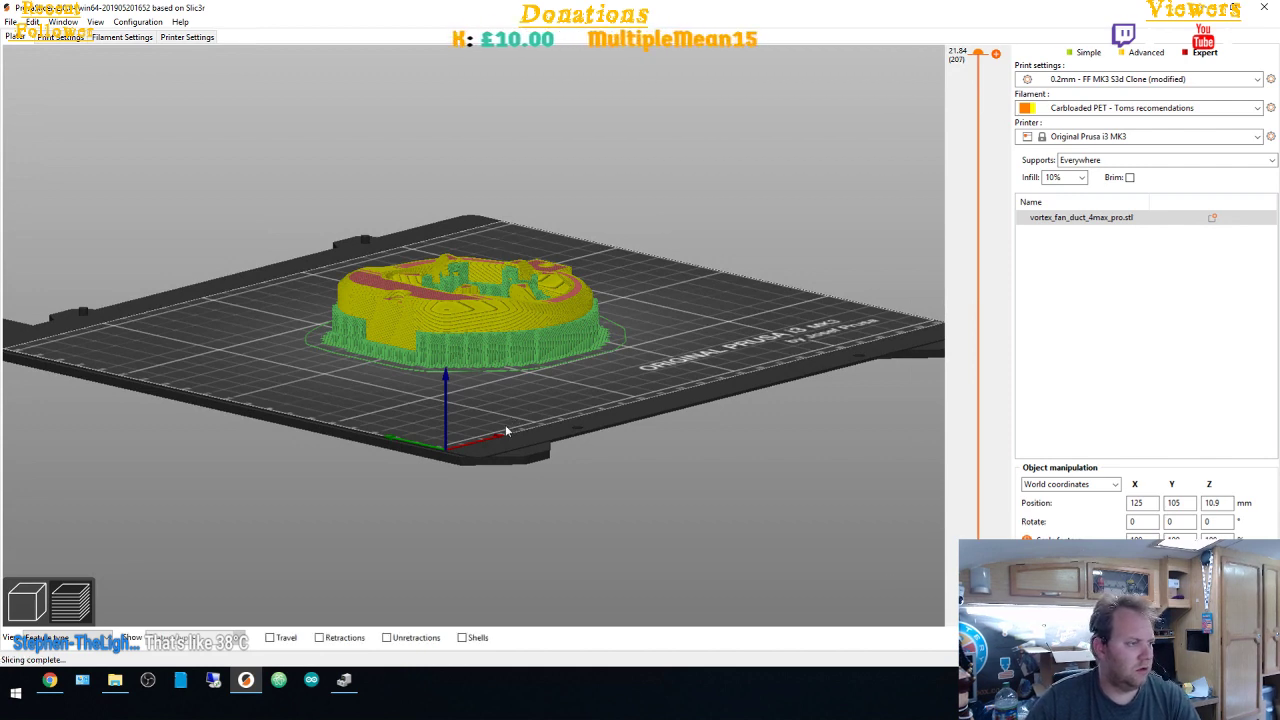
pyautogui.moveTo(503, 432); pyautogui.dragTo(1060, 265)
pyautogui.click(1104, 163)
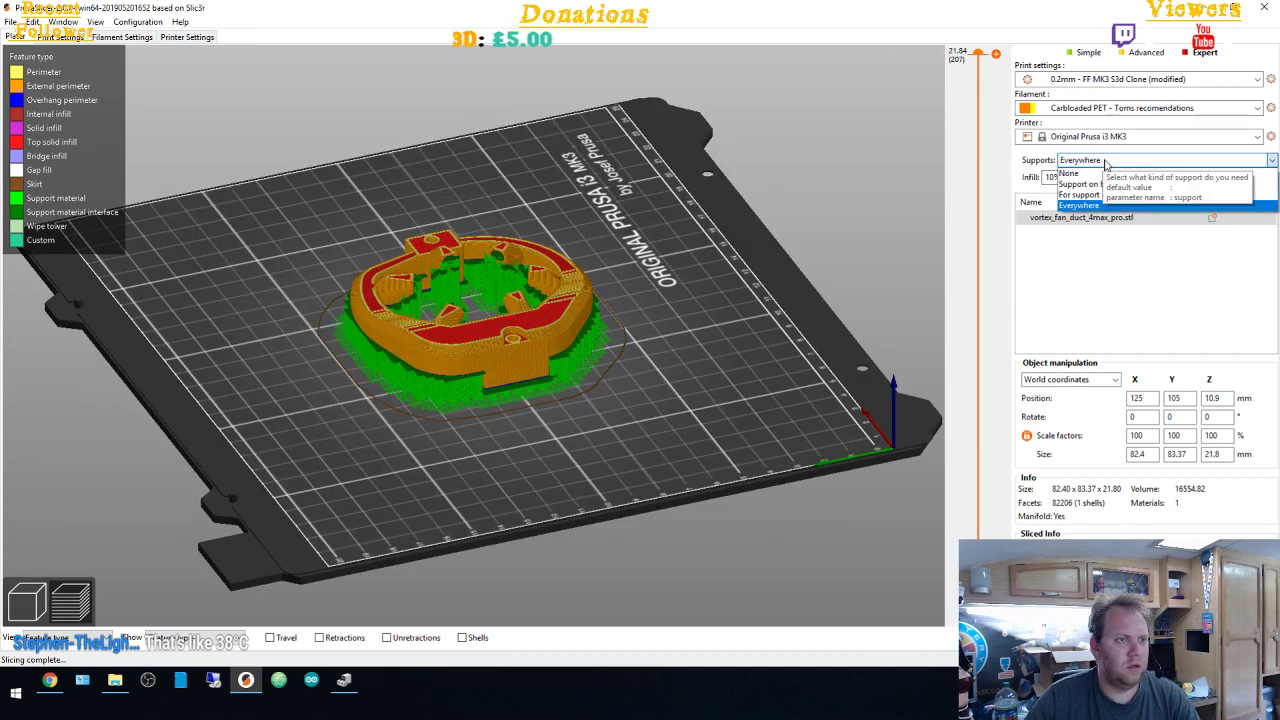
pyautogui.click(1127, 188)
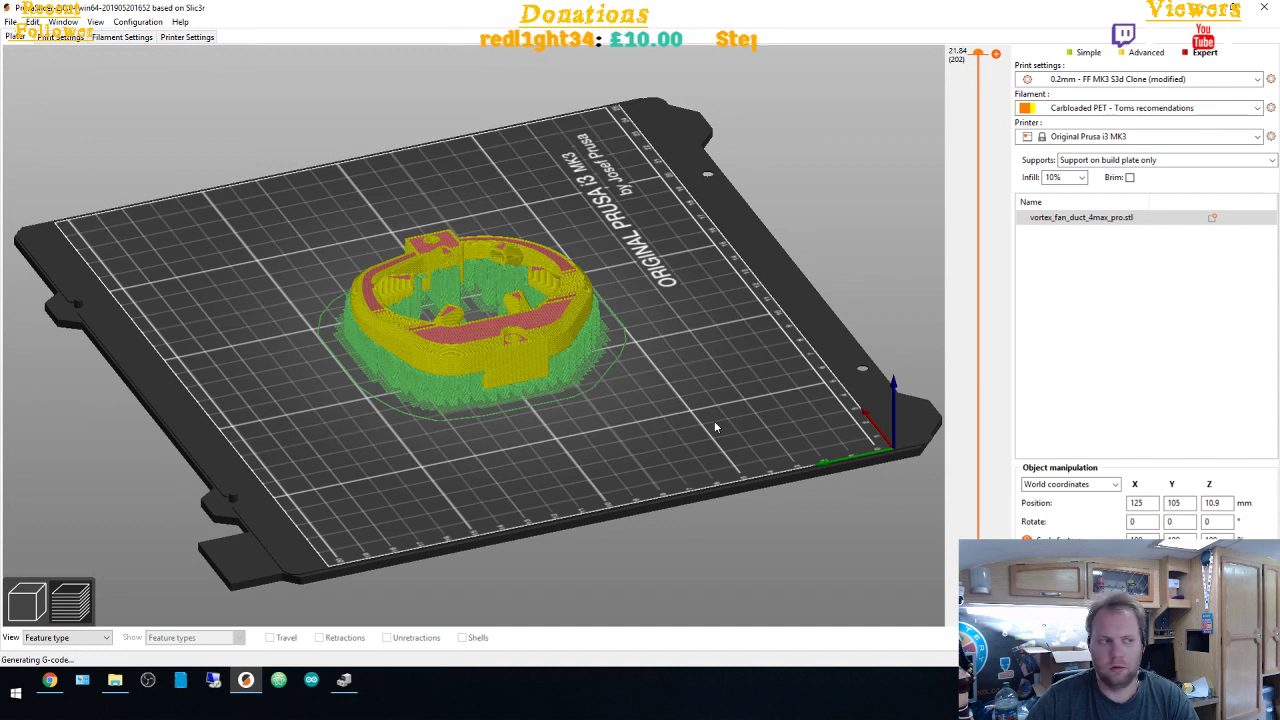
# Set the infill's fill pattern to Gyroid with a fill density of 10%
pyautogui.click(62, 38)
pyautogui.click(30, 86)
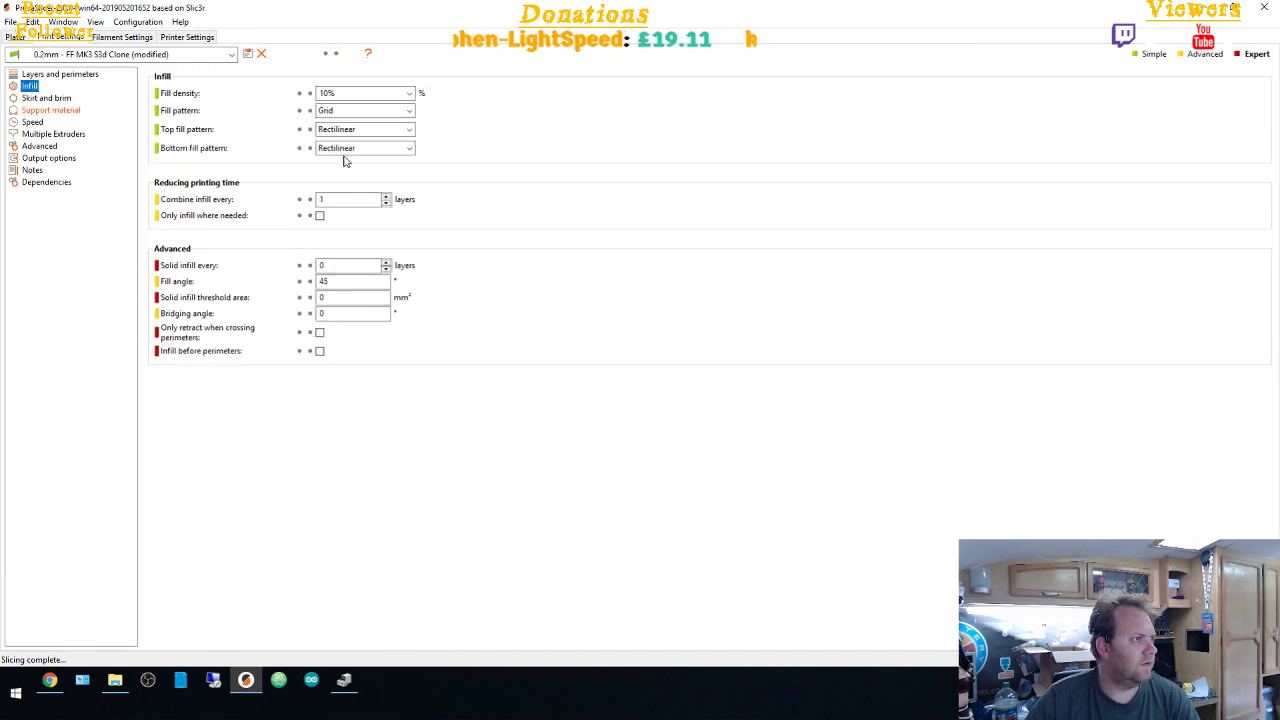
pyautogui.click(357, 111)
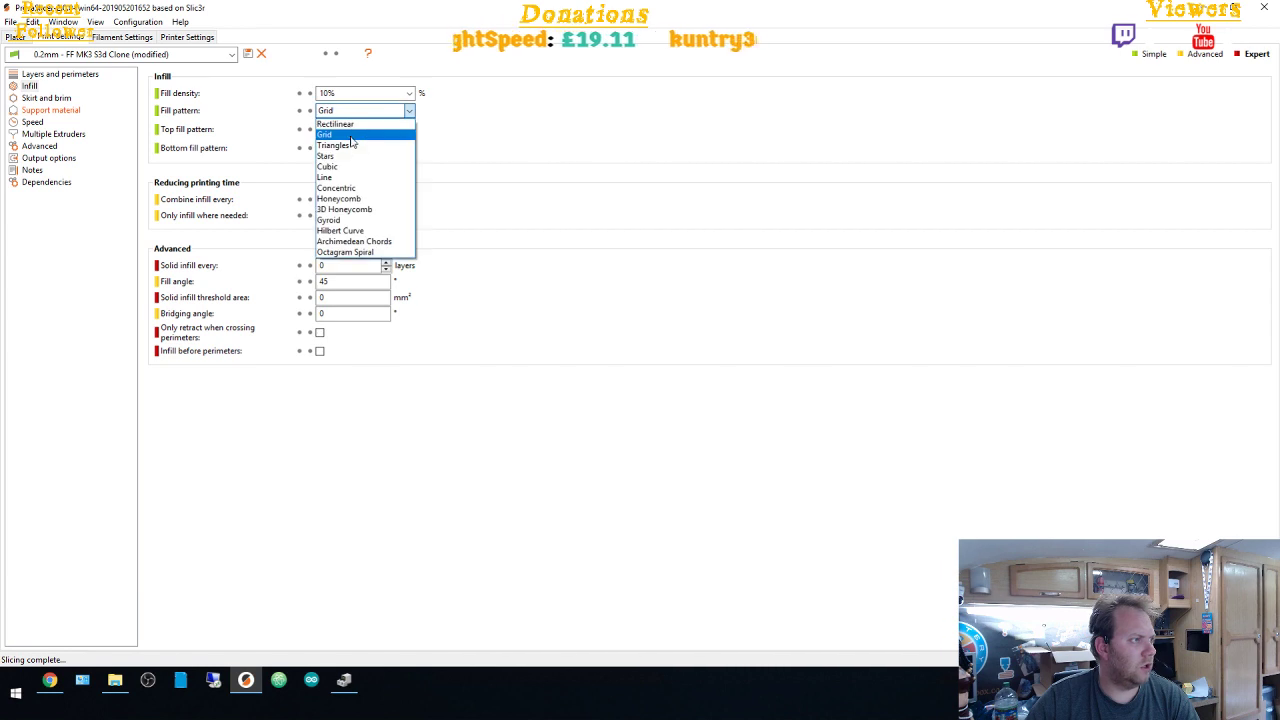
pyautogui.click(384, 221)
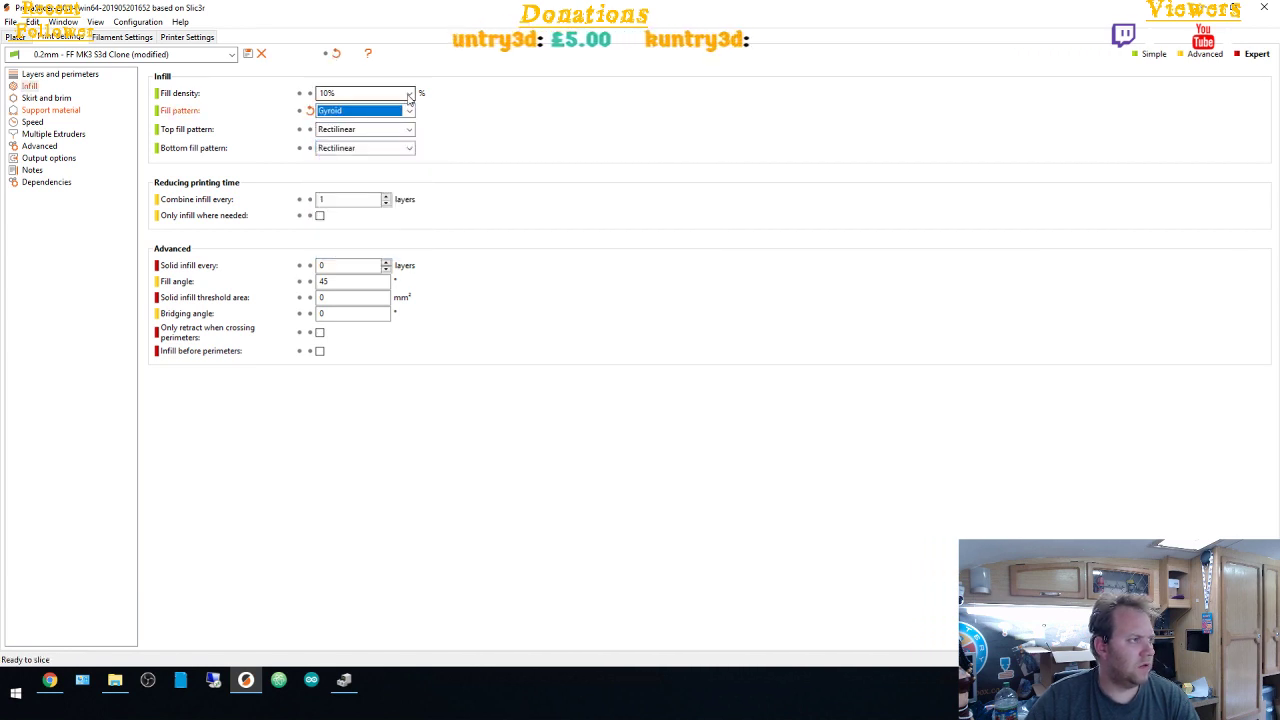
pyautogui.click(409, 93)
pyautogui.click(340, 128)
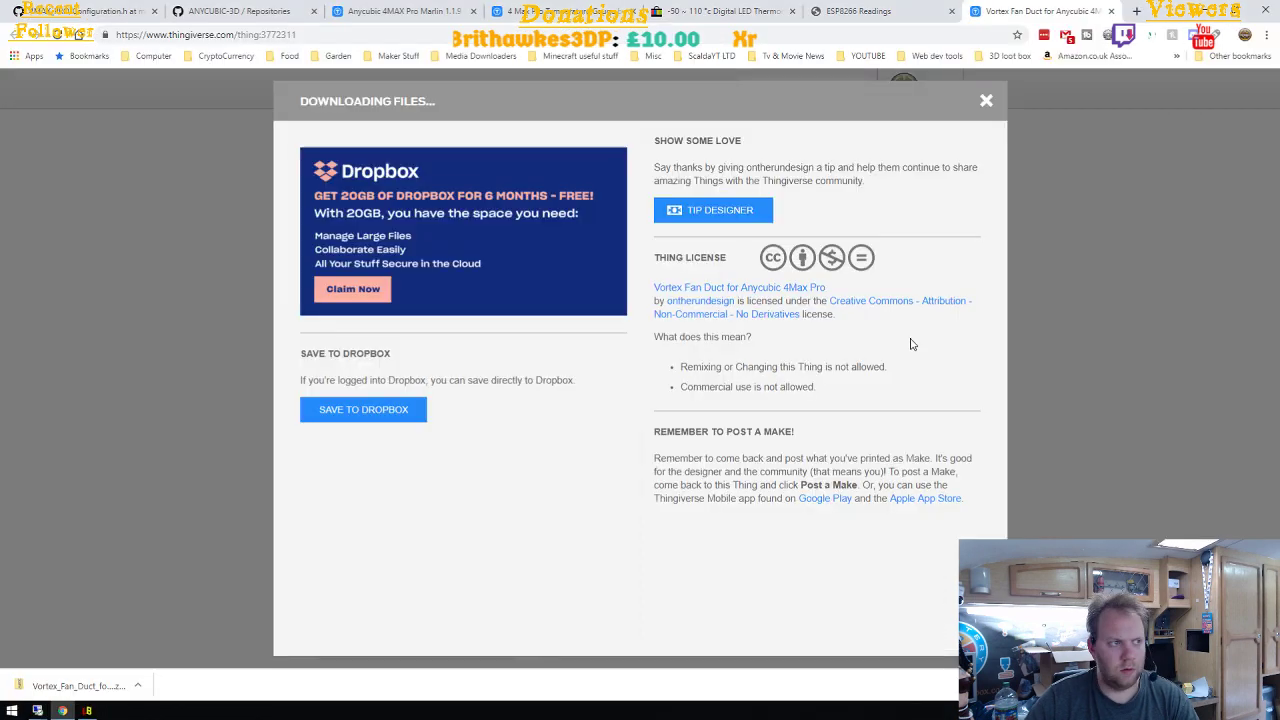
# Switch to the fan duct's Thingiverse page in the browser and read the designer's suggested slicer settings in the summary
pyautogui.click(1105, 356)
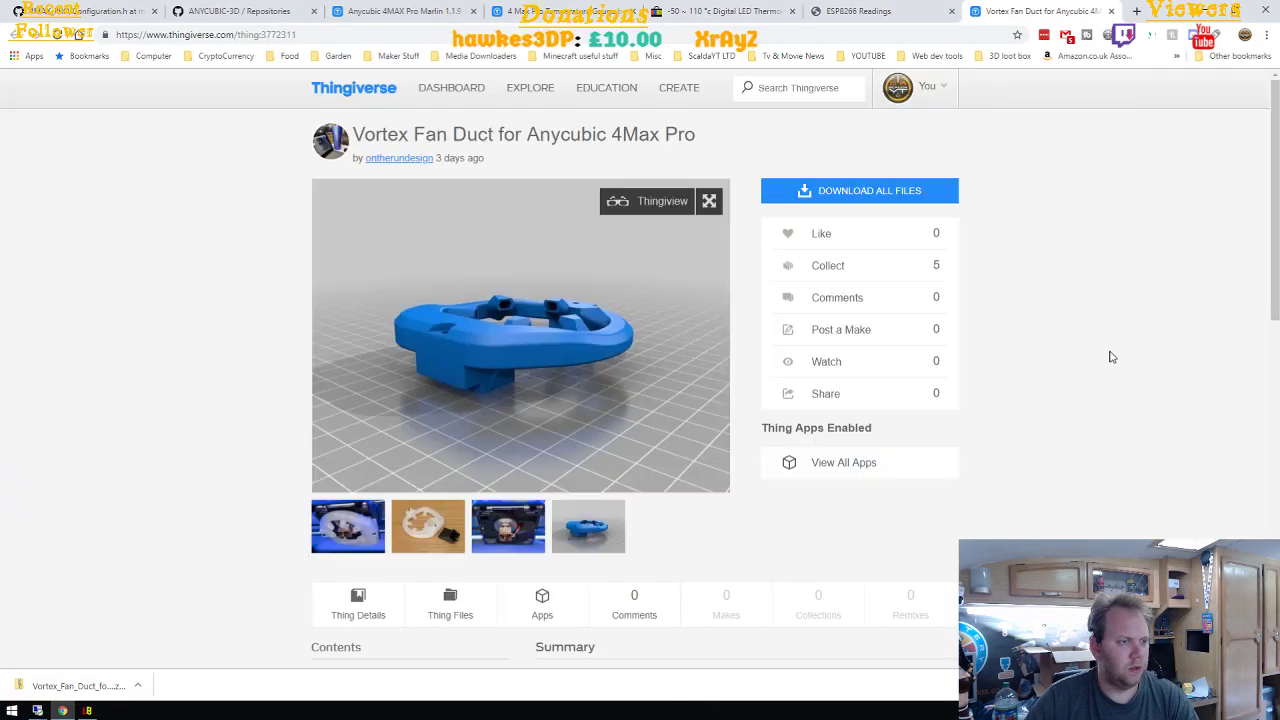
pyautogui.scroll(-2, 1061, 417)
pyautogui.scroll(-3, 1061, 417)
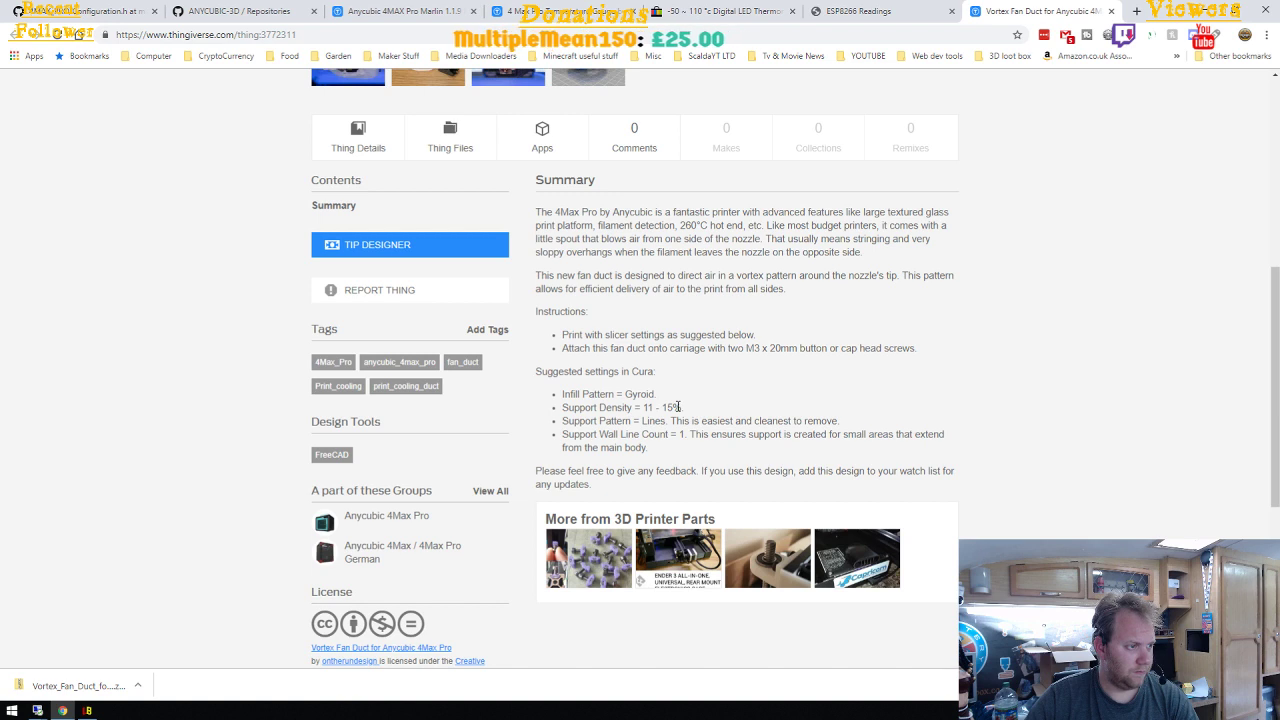
# Back in PrusaSlicer, set the fill density to 15% and return to the plate preview
pyautogui.click(38, 710)
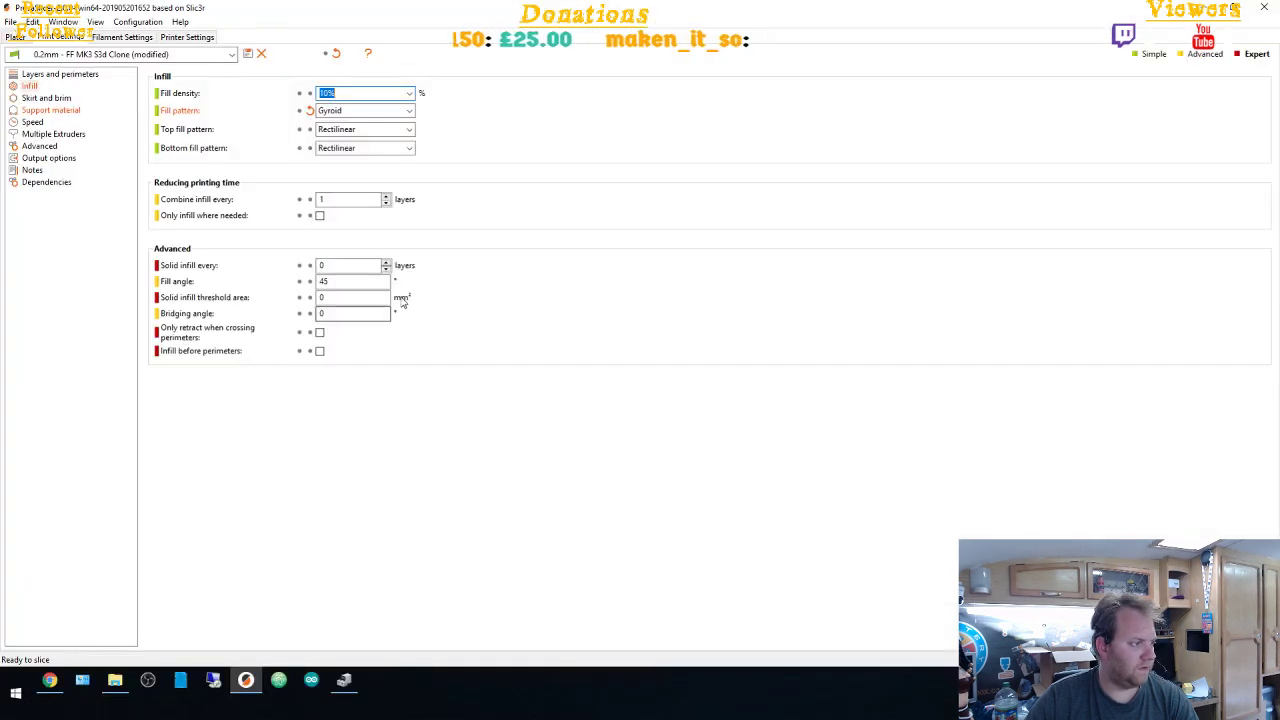
pyautogui.click(409, 93)
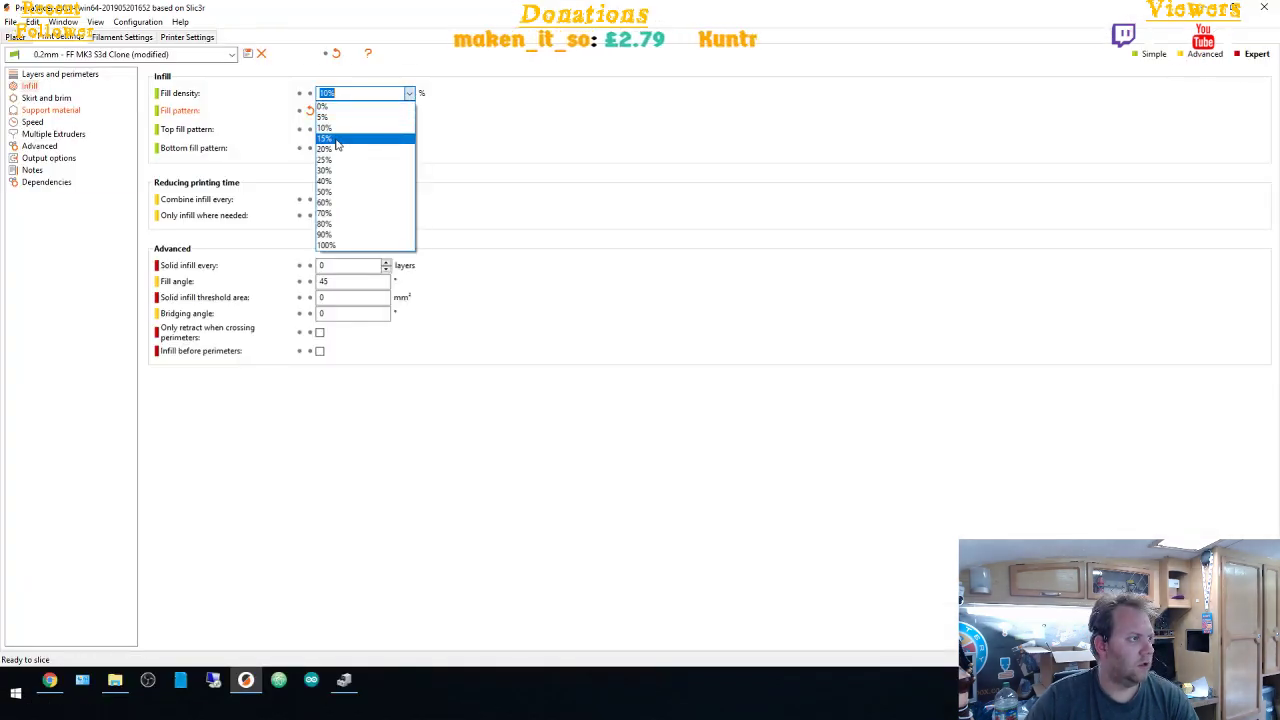
pyautogui.click(337, 140)
pyautogui.click(15, 37)
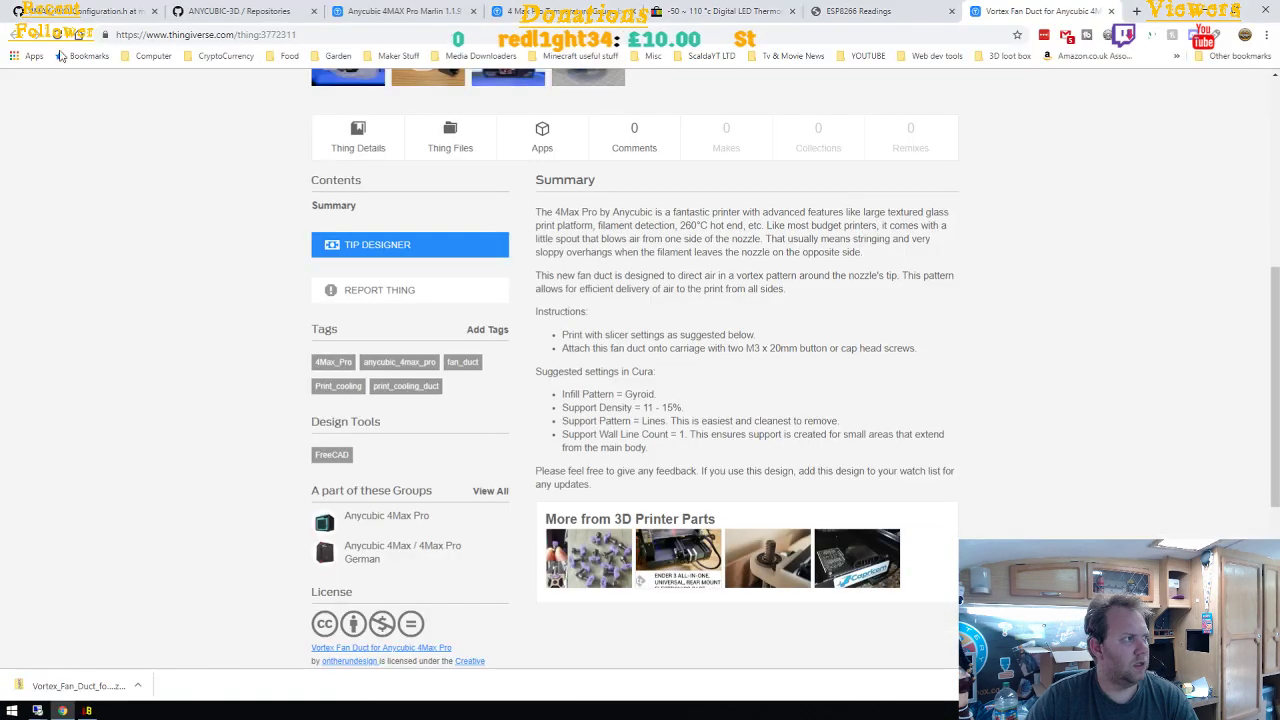
# Check the BOSCH BME280 sensor's readings in the browser and return to the sliced fan duct in PrusaSlicer
pyautogui.hotkey('ctrl', 'shift', 'Tab')
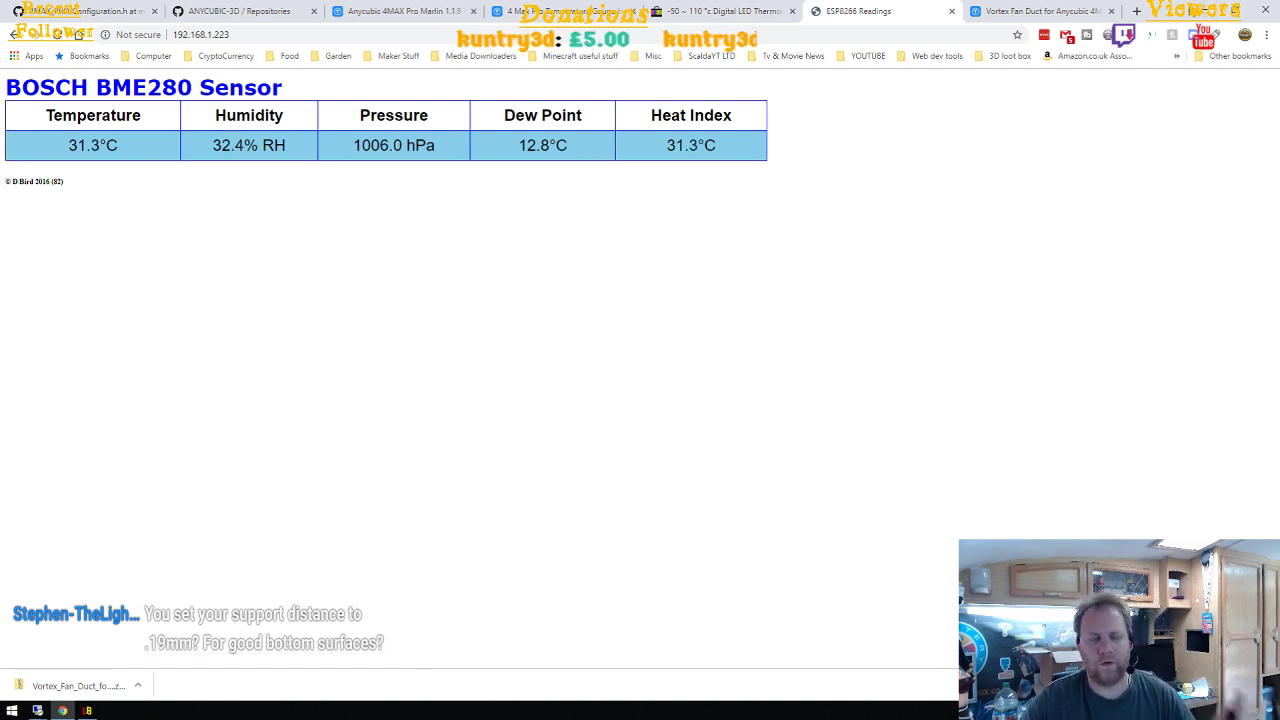
pyautogui.moveTo(37, 708)
pyautogui.click(60, 679)
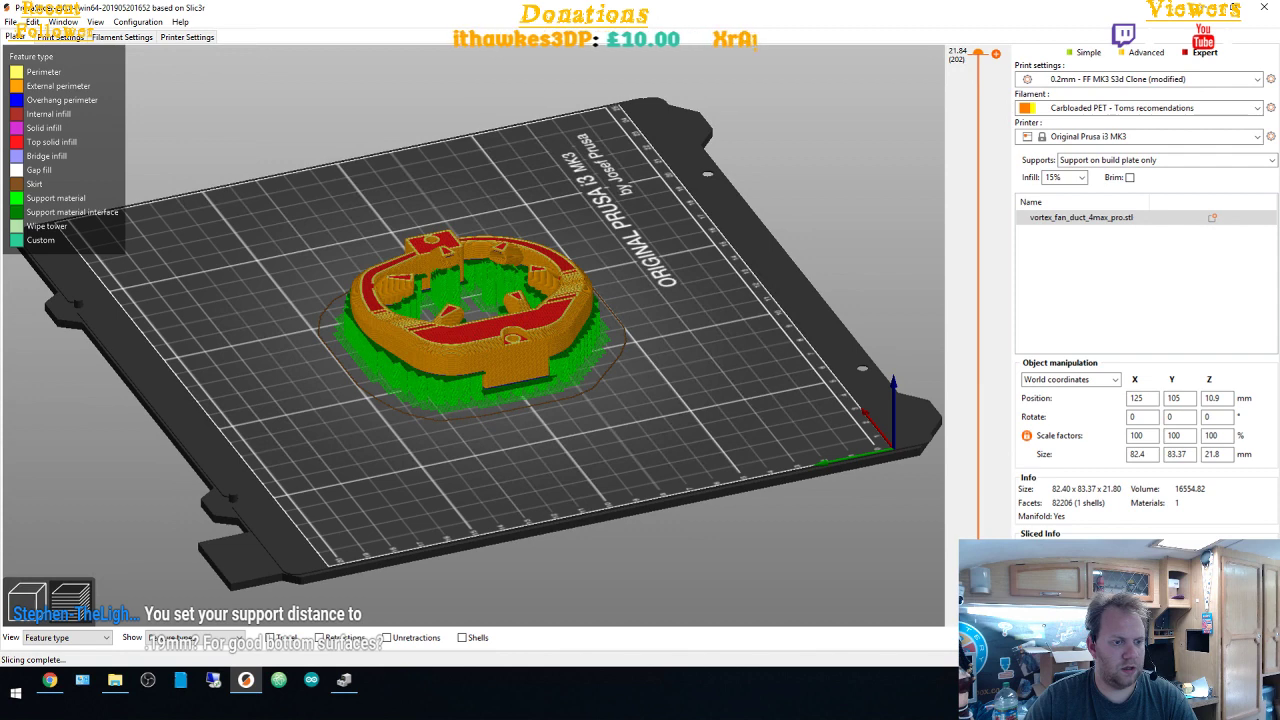
# Export the fan duct's G-code as vortex_fan_duct_4max_pro_0.2mm_PET_MK3.gcode into the Slic3r MK3 Custom Profile PLA folder
pyautogui.hotkey('ctrl', 'g')
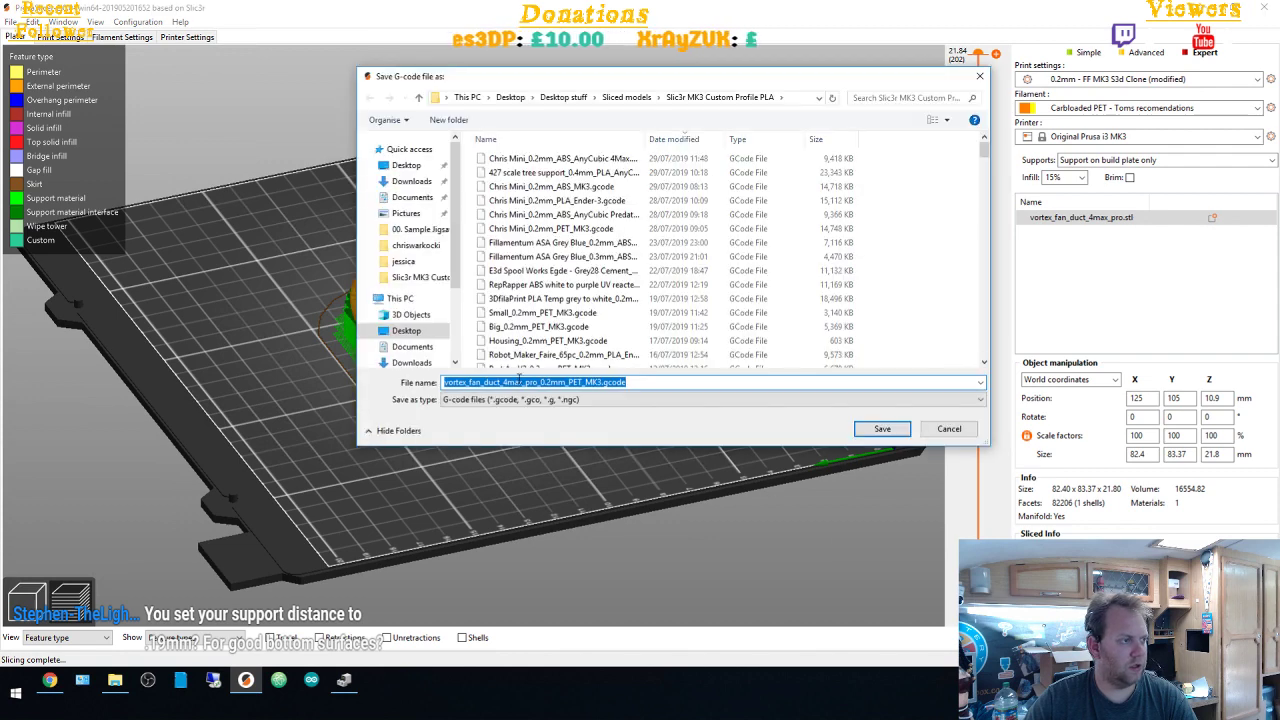
pyautogui.click(881, 431)
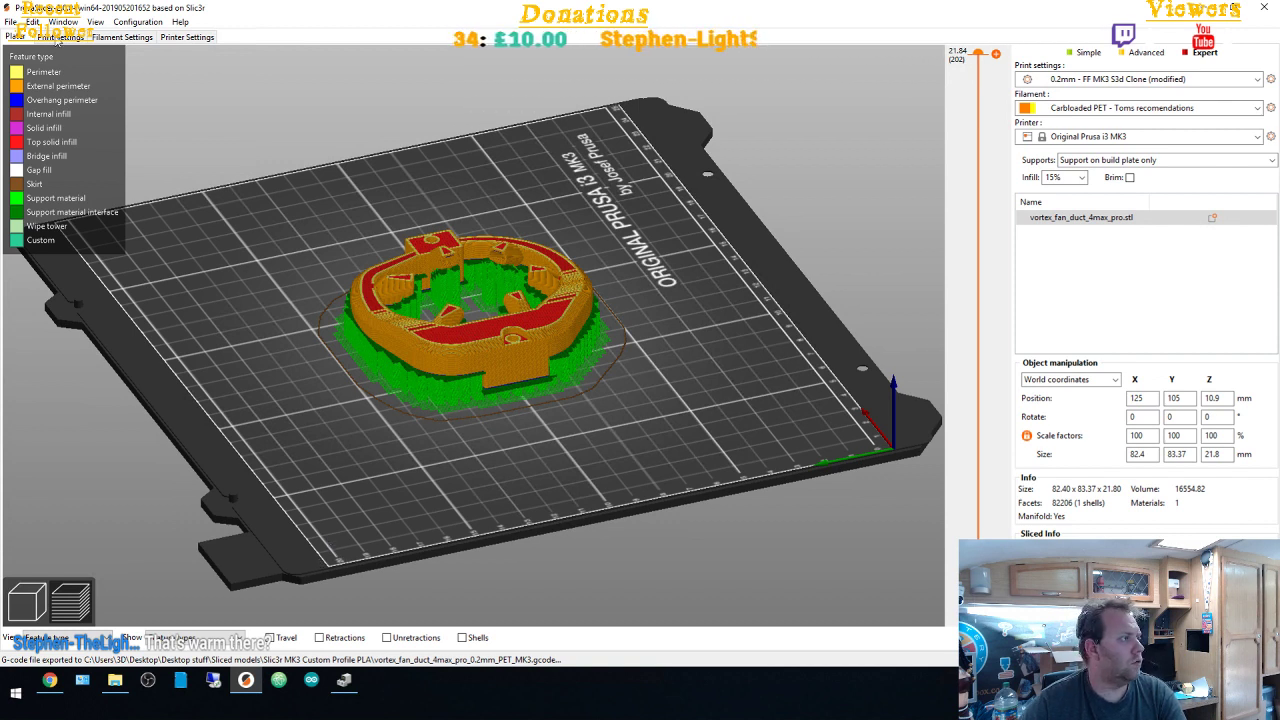
# In the print settings' support material options, set the pattern to Rectilinear grid and the contact Z distance to 0.19 mm
pyautogui.click(60, 37)
pyautogui.click(32, 112)
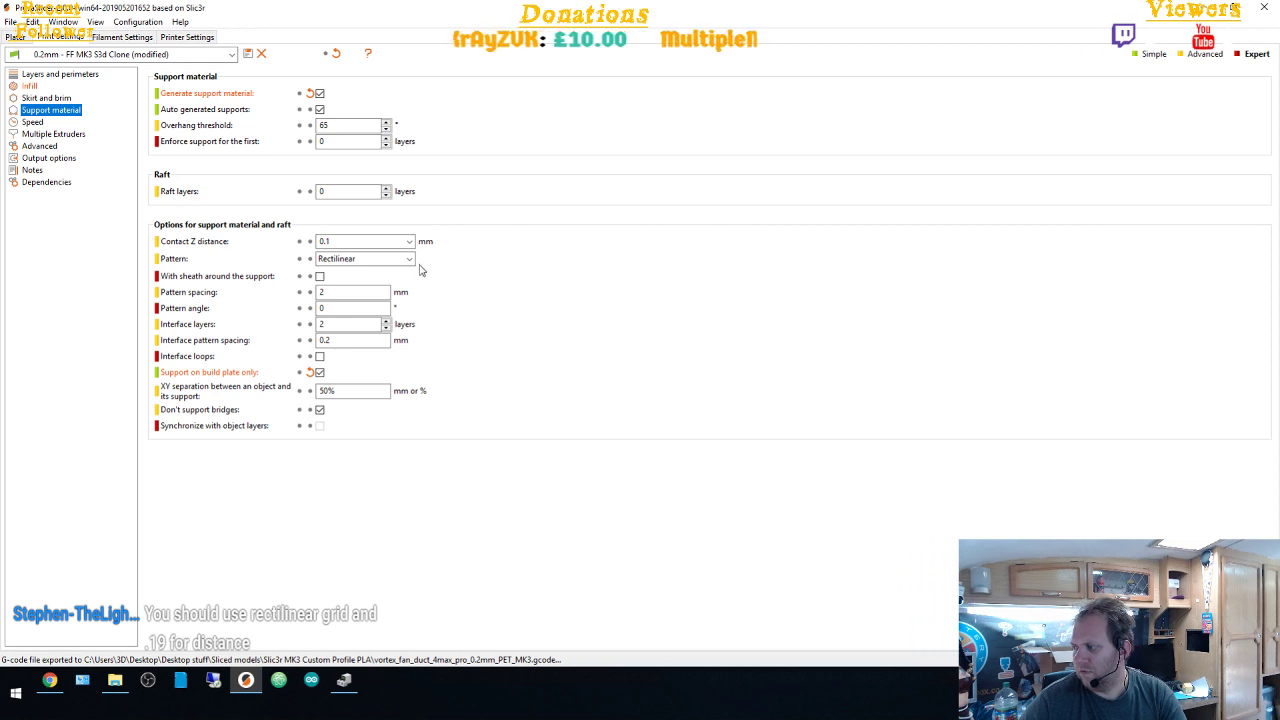
pyautogui.click(360, 258)
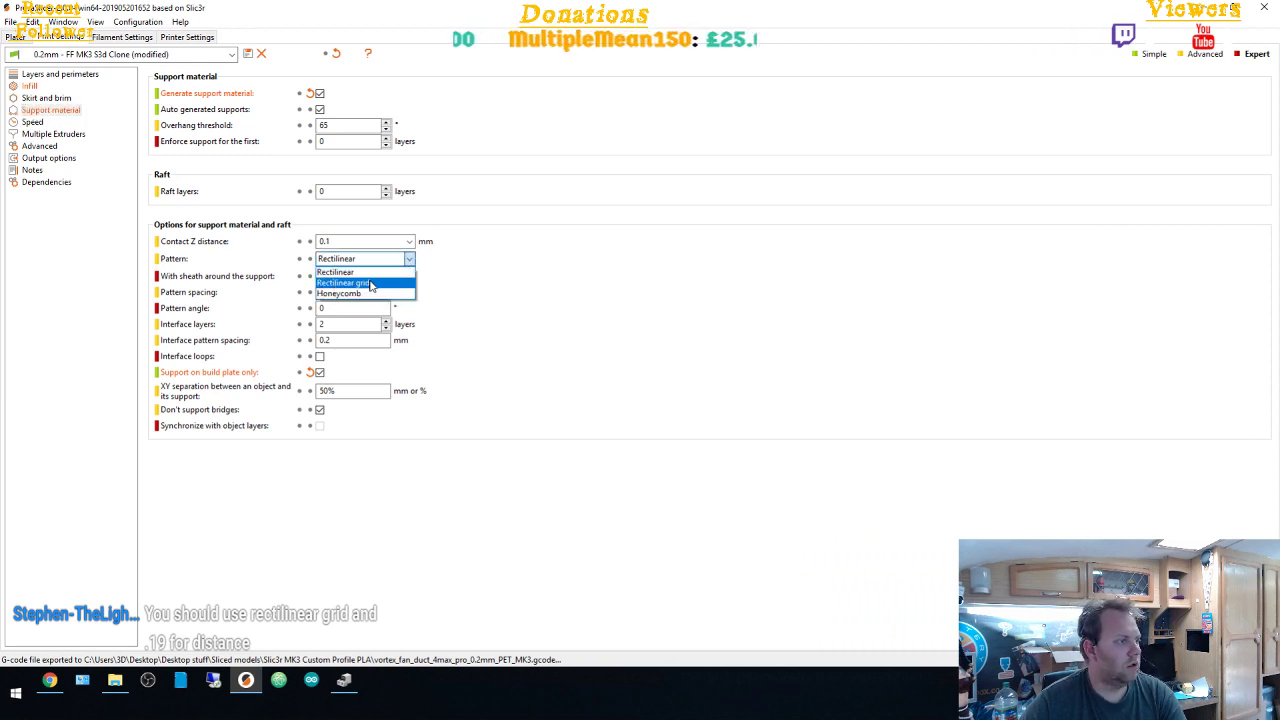
pyautogui.click(365, 277)
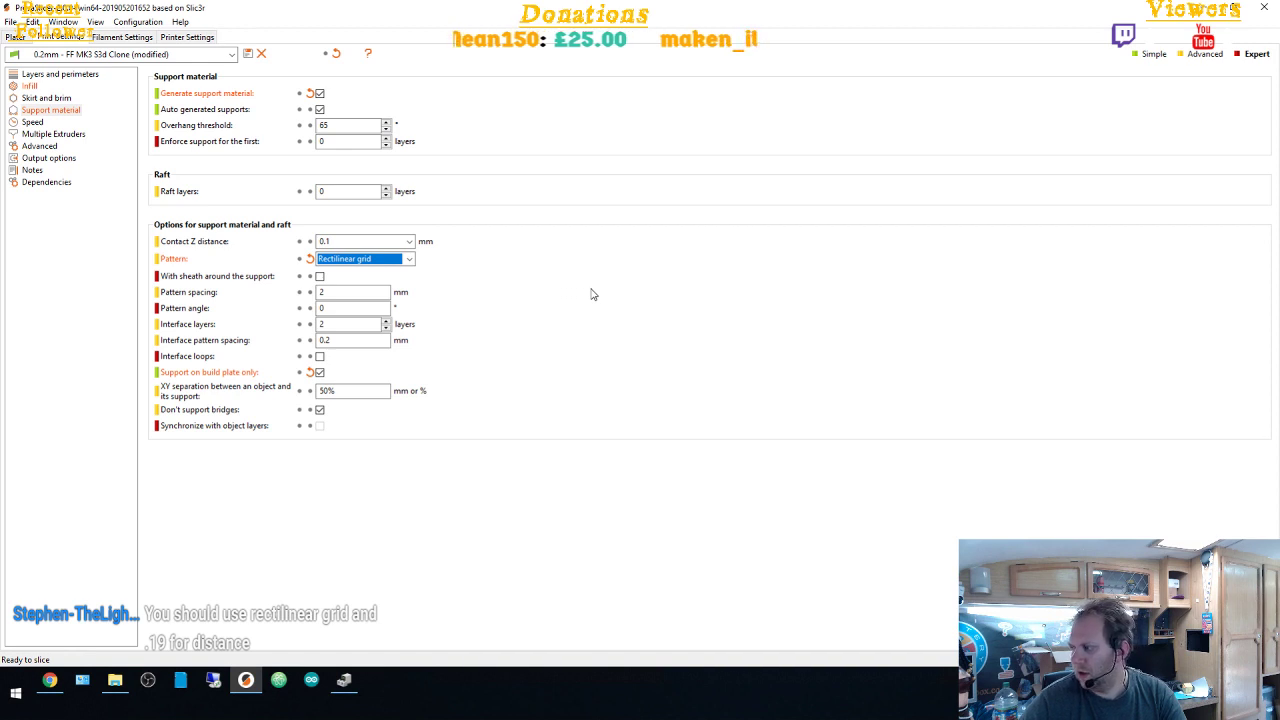
pyautogui.click(361, 241)
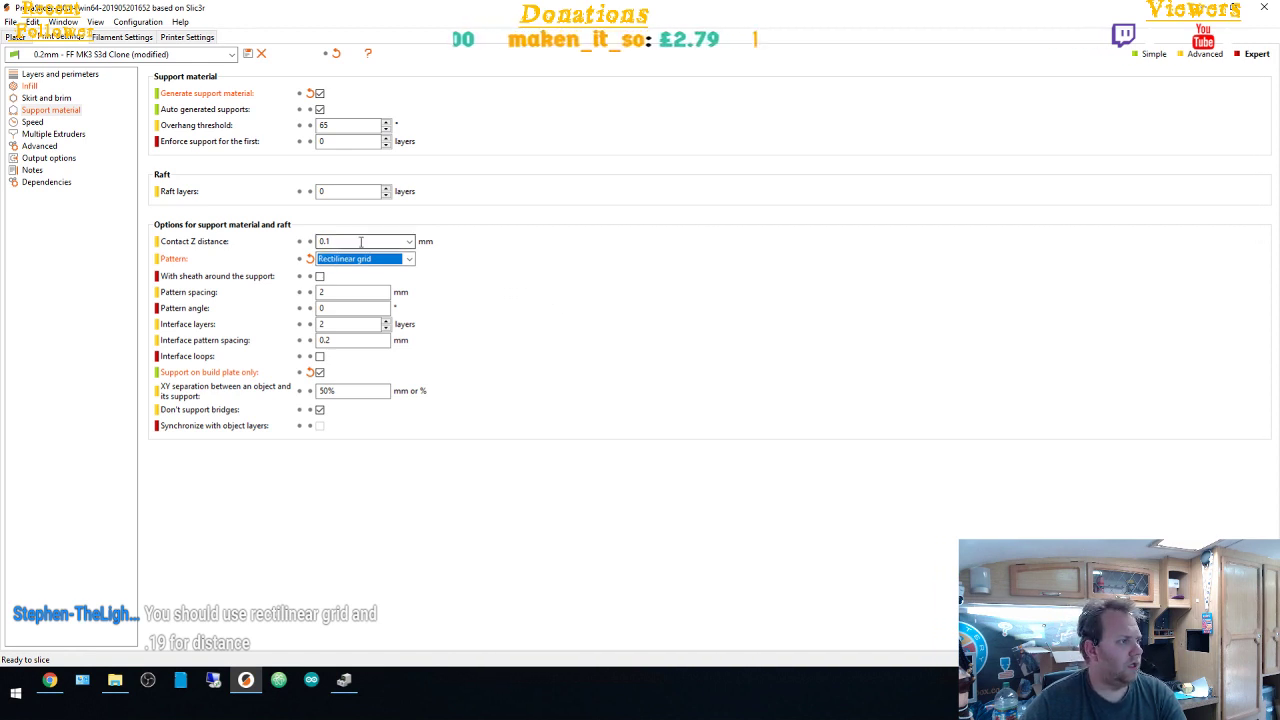
pyautogui.click(370, 241)
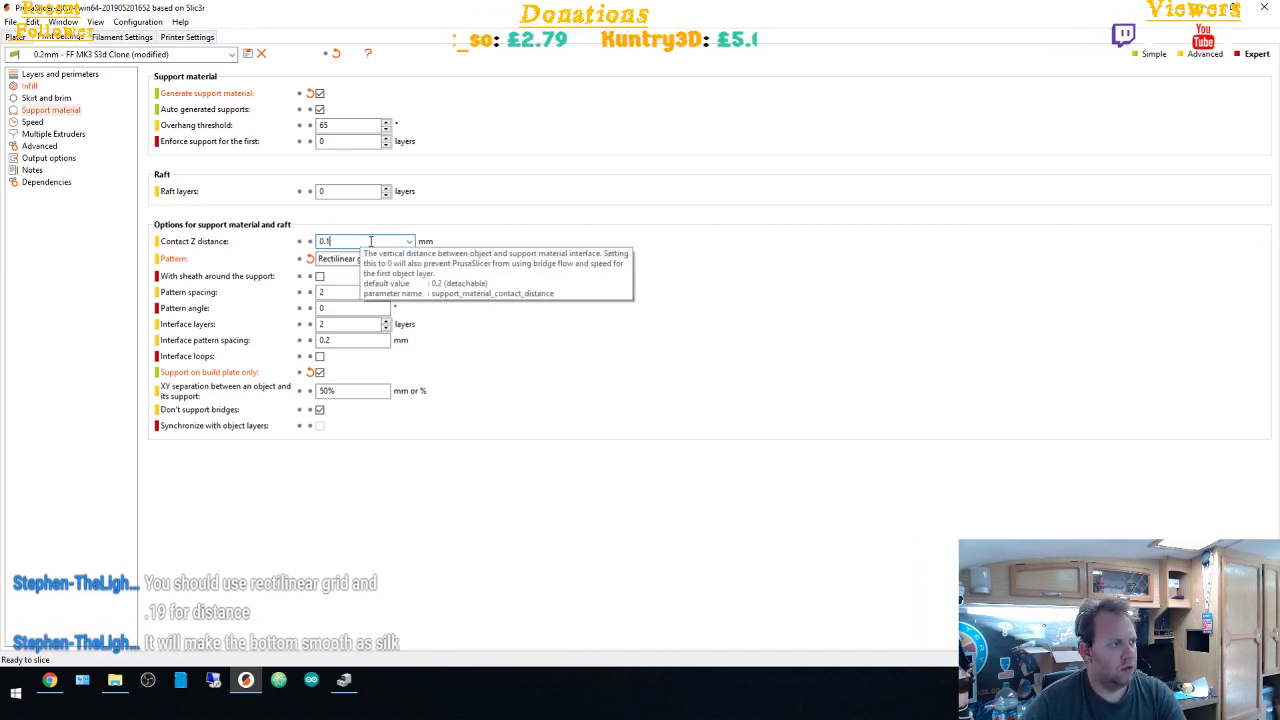
pyautogui.write('9')
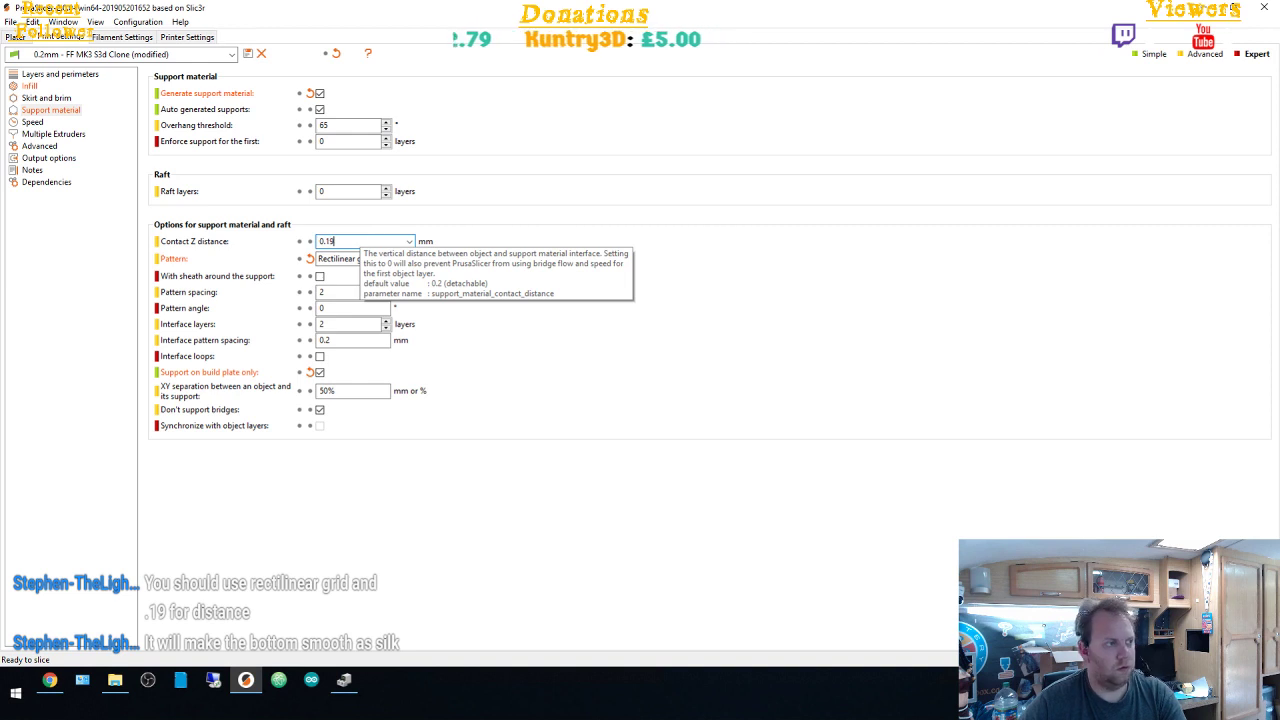
# Save the modified print settings as a new preset named "0.2mm - MK3"
pyautogui.click(248, 54)
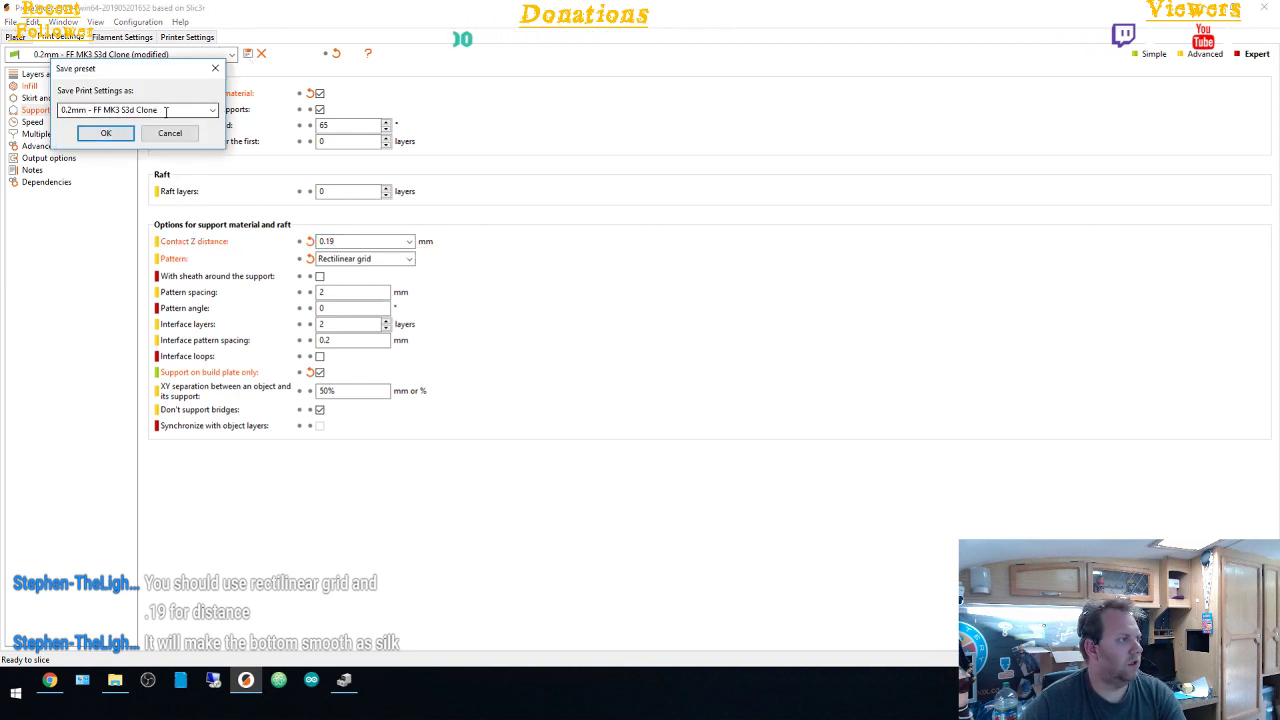
pyautogui.click(94, 110)
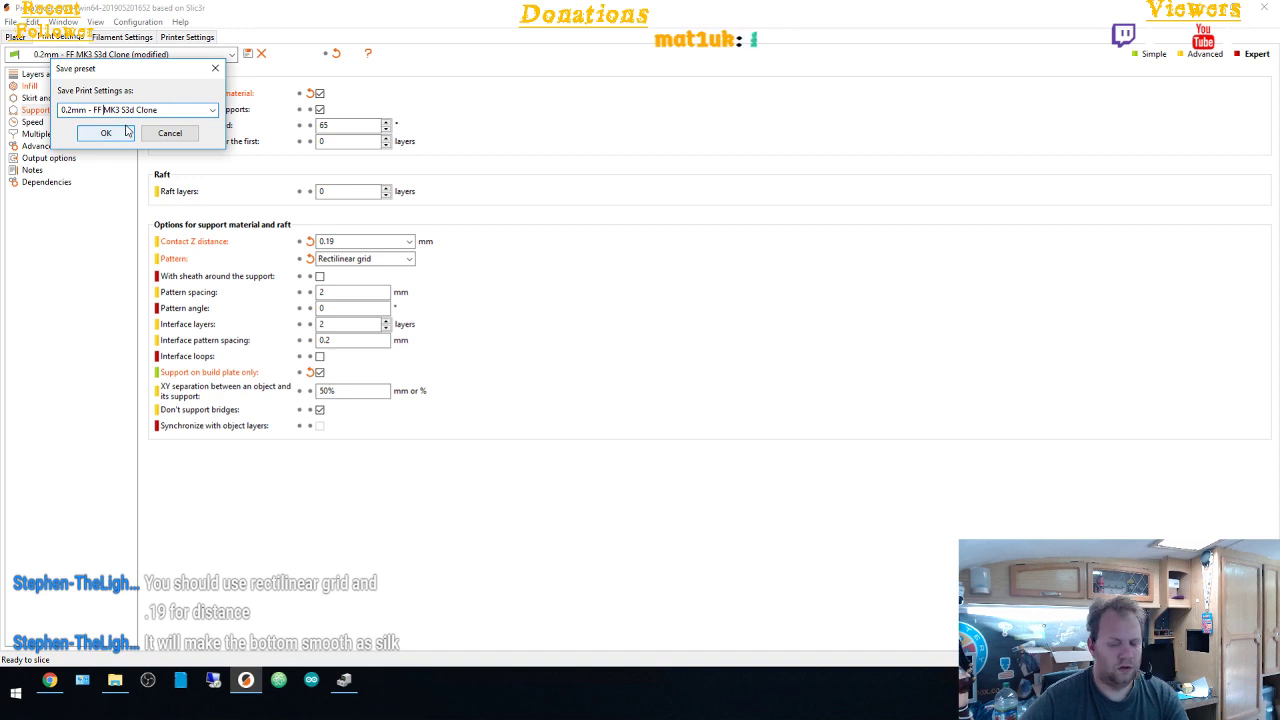
pyautogui.press('BackSpace')
pyautogui.press('BackSpace')
pyautogui.press('BackSpace')
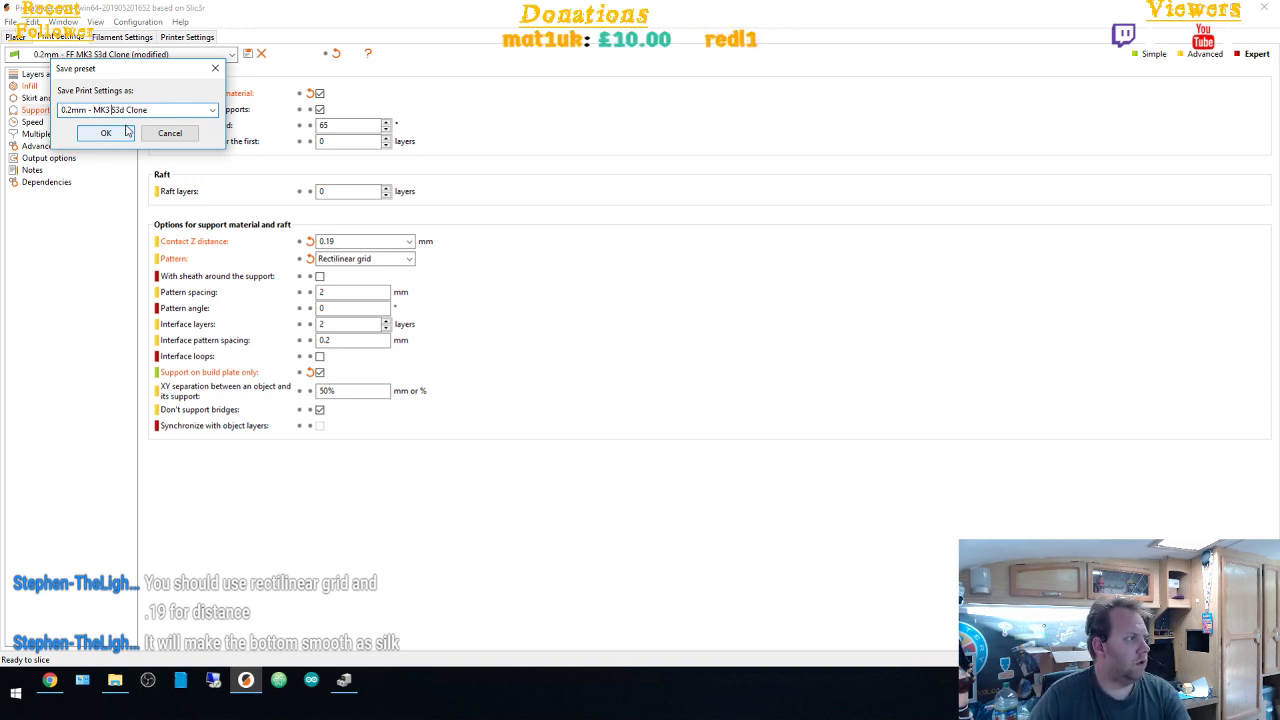
pyautogui.hotkey('shift', 'End')
pyautogui.press('Delete')
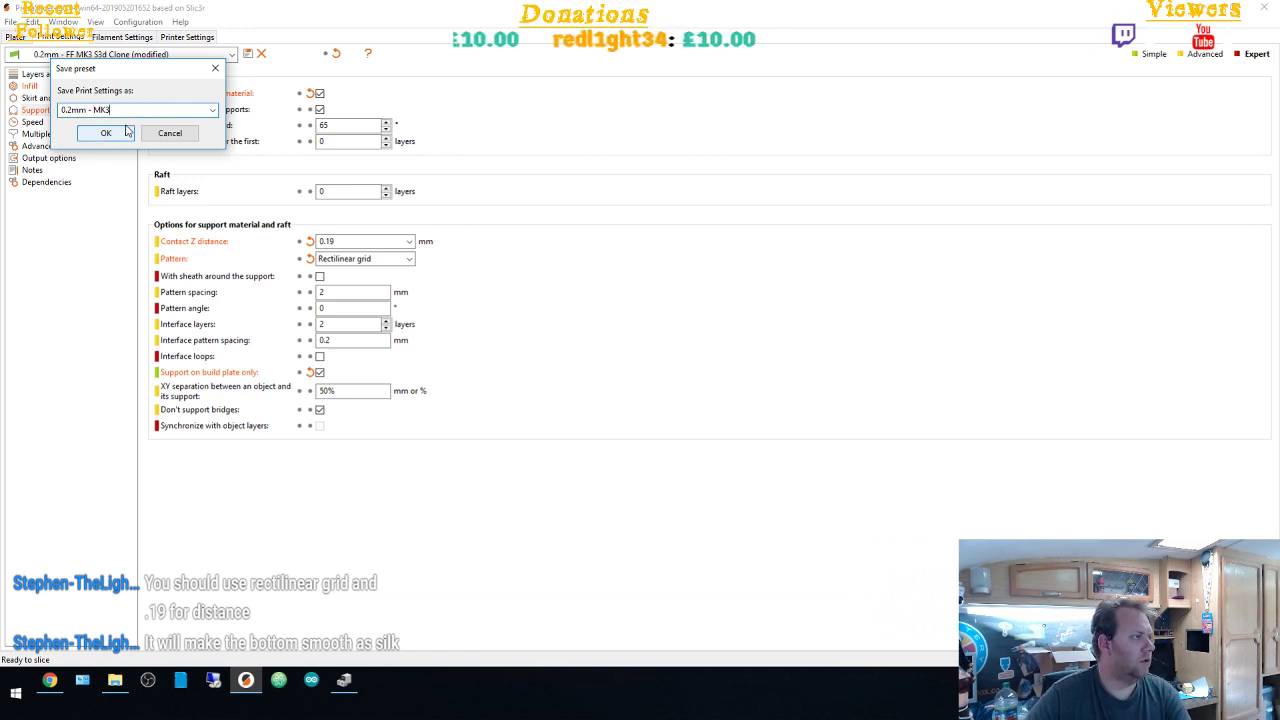
pyautogui.click(125, 132)
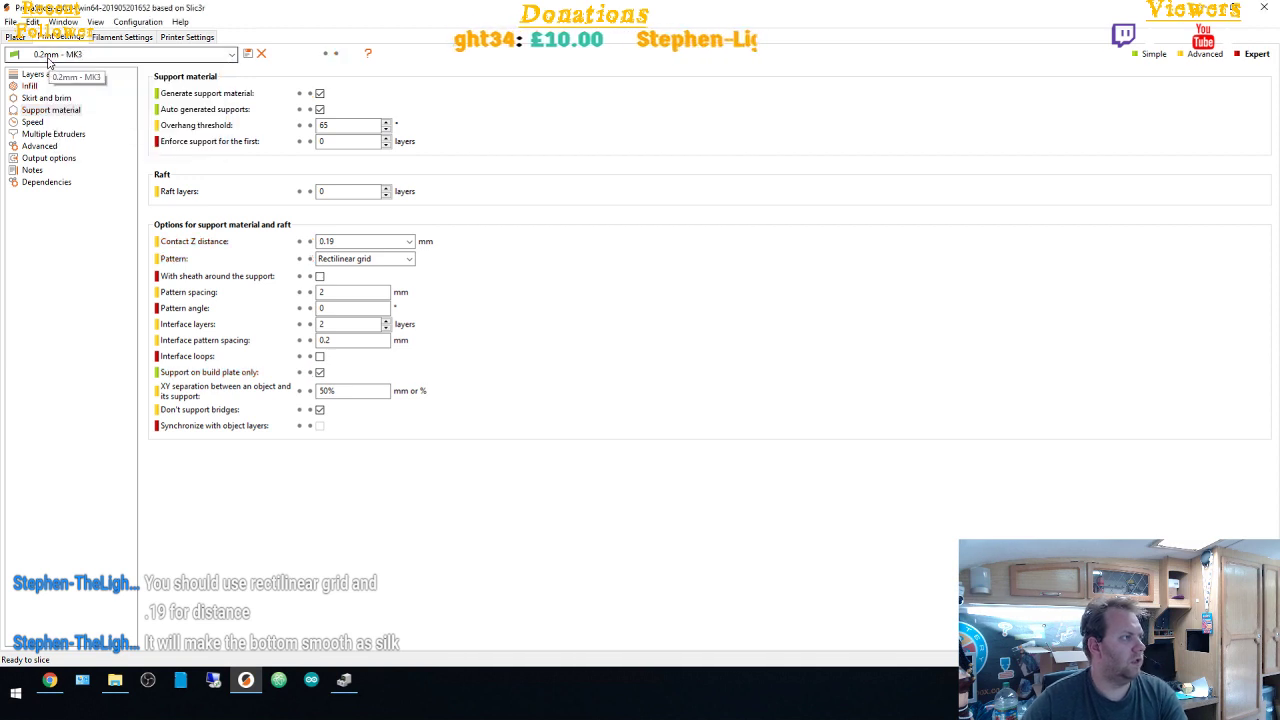
# Return to the plate and export the re-sliced fan duct's G-code, replacing the existing vortex_fan_duct_4max_pro_0.2mm_PET_MK3.gcode
pyautogui.click(14, 37)
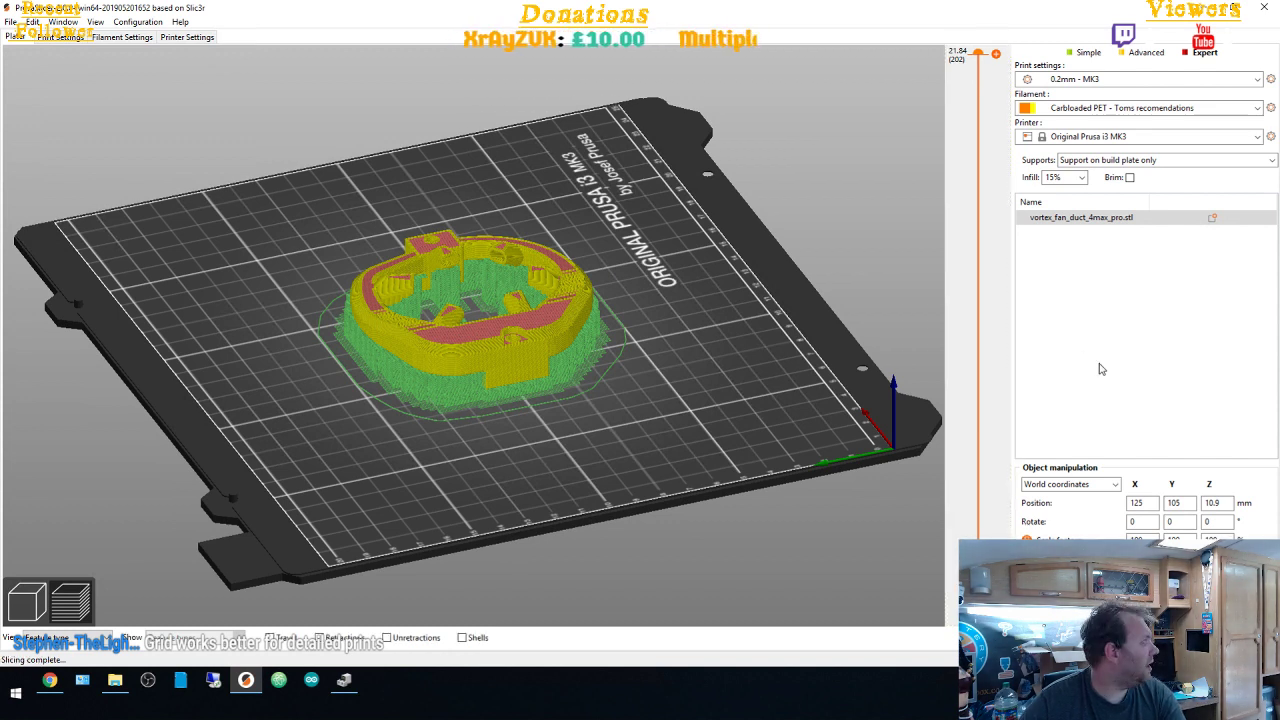
pyautogui.click(1100, 108)
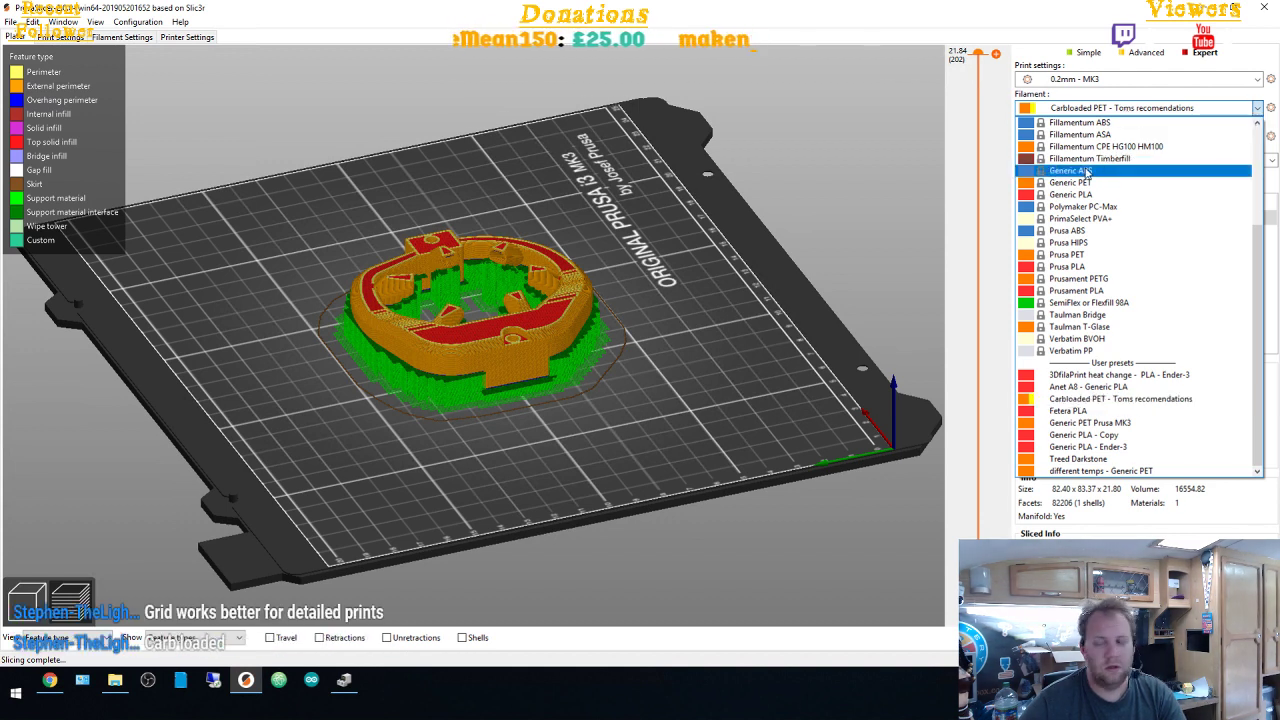
pyautogui.click(1041, 28)
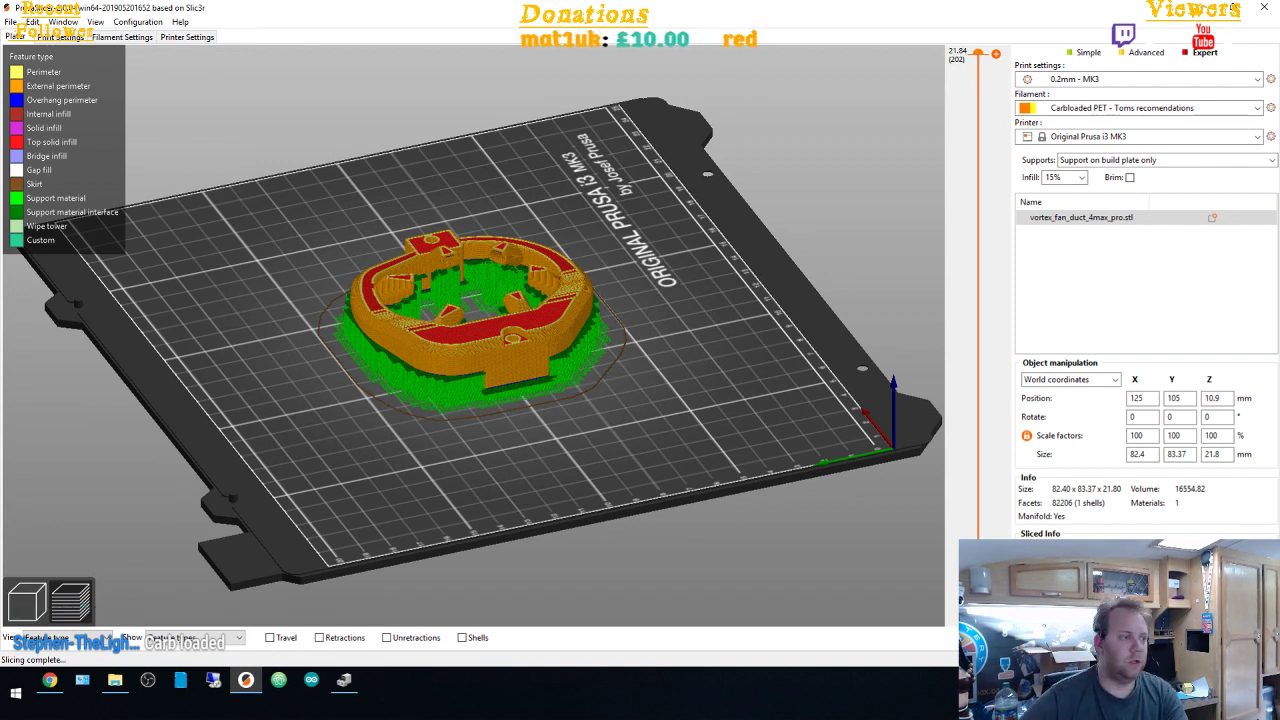
pyautogui.hotkey('ctrl', 'g')
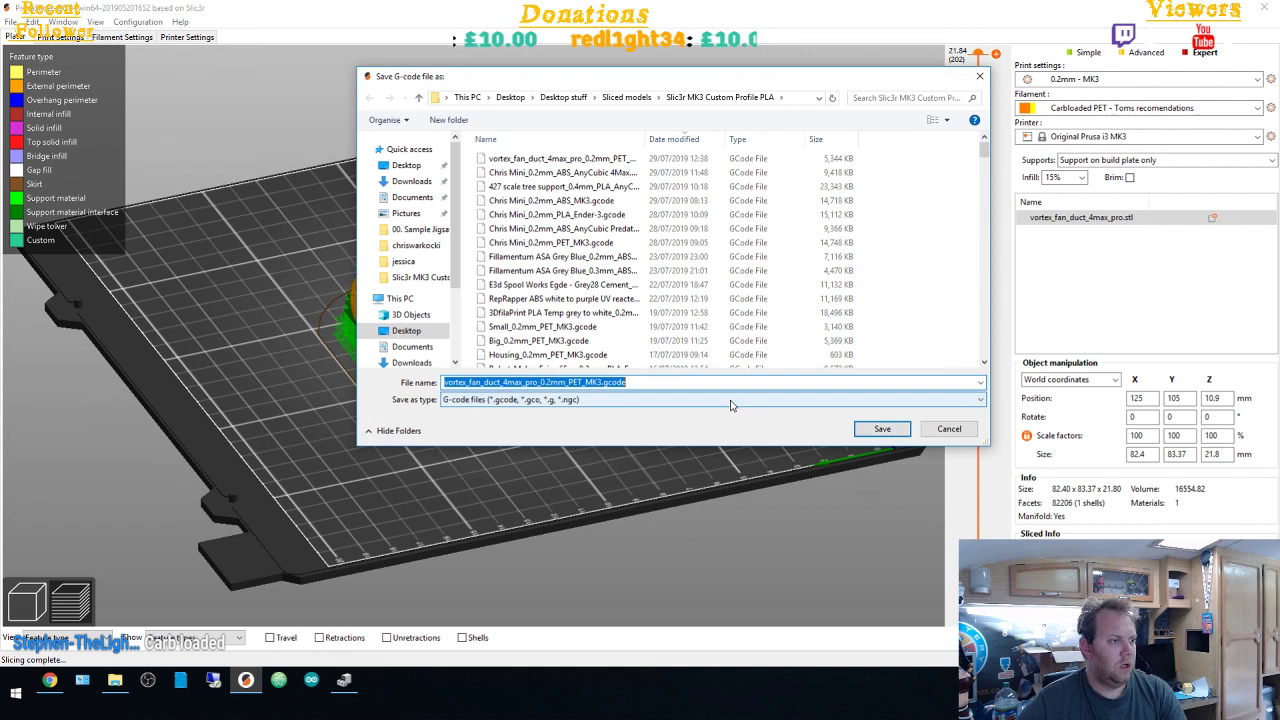
pyautogui.click(882, 429)
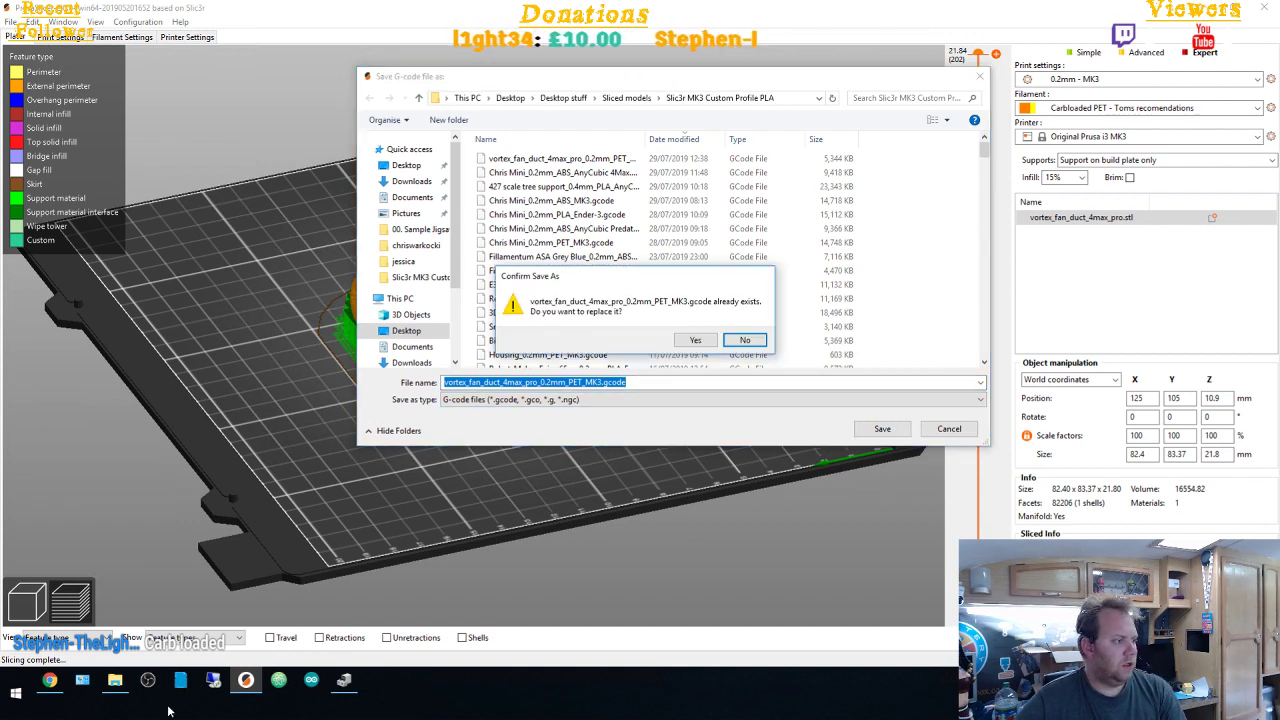
pyautogui.click(696, 340)
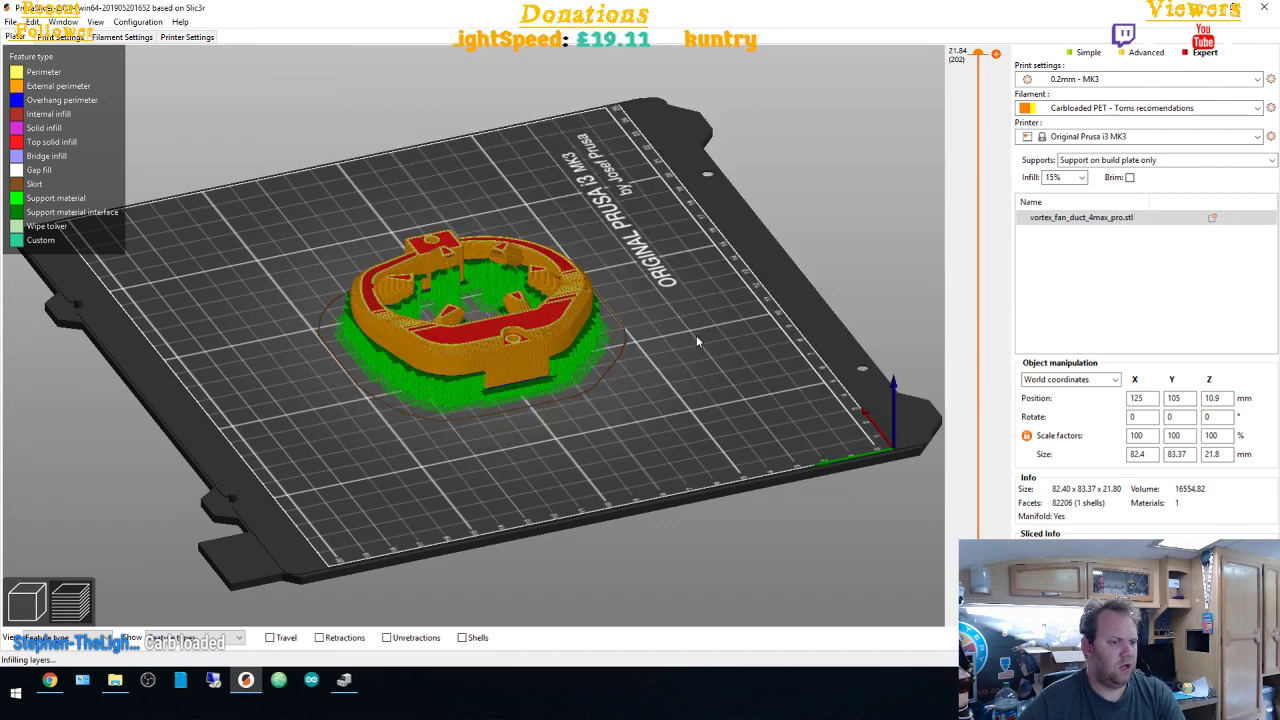
# Switch to Repetier-Server in the browser and upload vortex_fan_duct_4max_pro_0.2mm_PET_MK3.gcode to the Prusa MK3
pyautogui.click(49, 680)
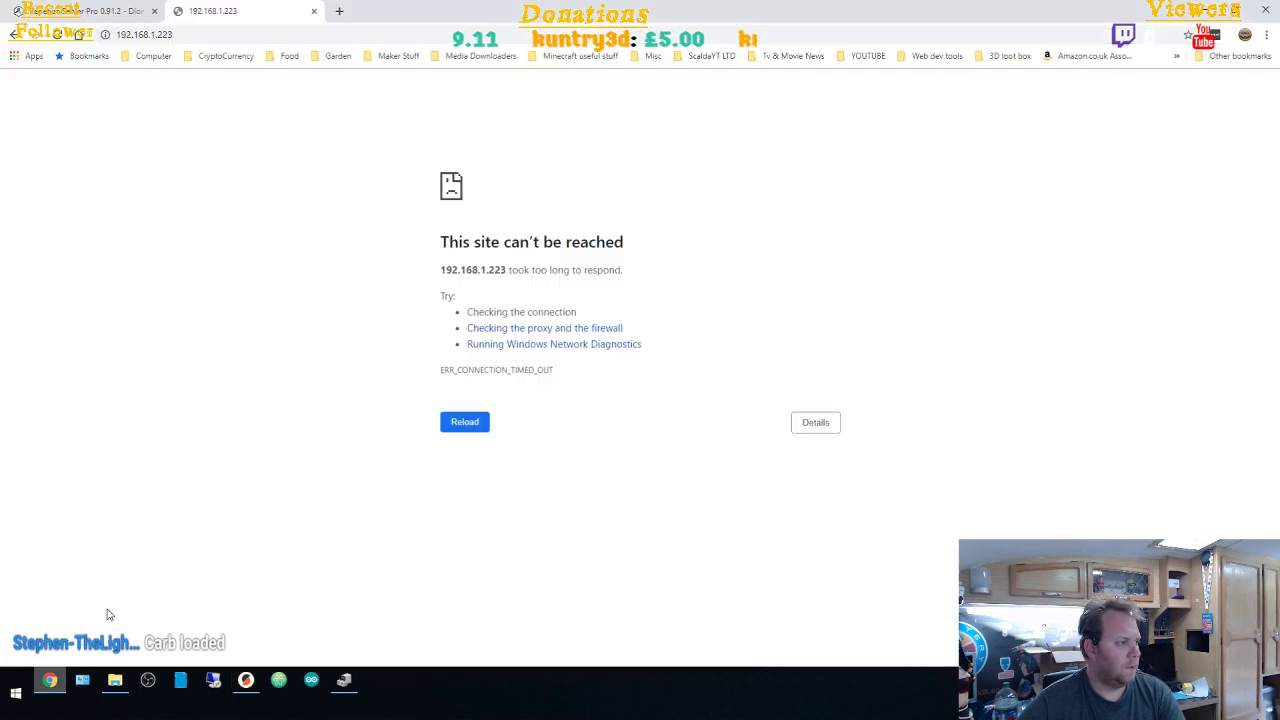
pyautogui.click(80, 14)
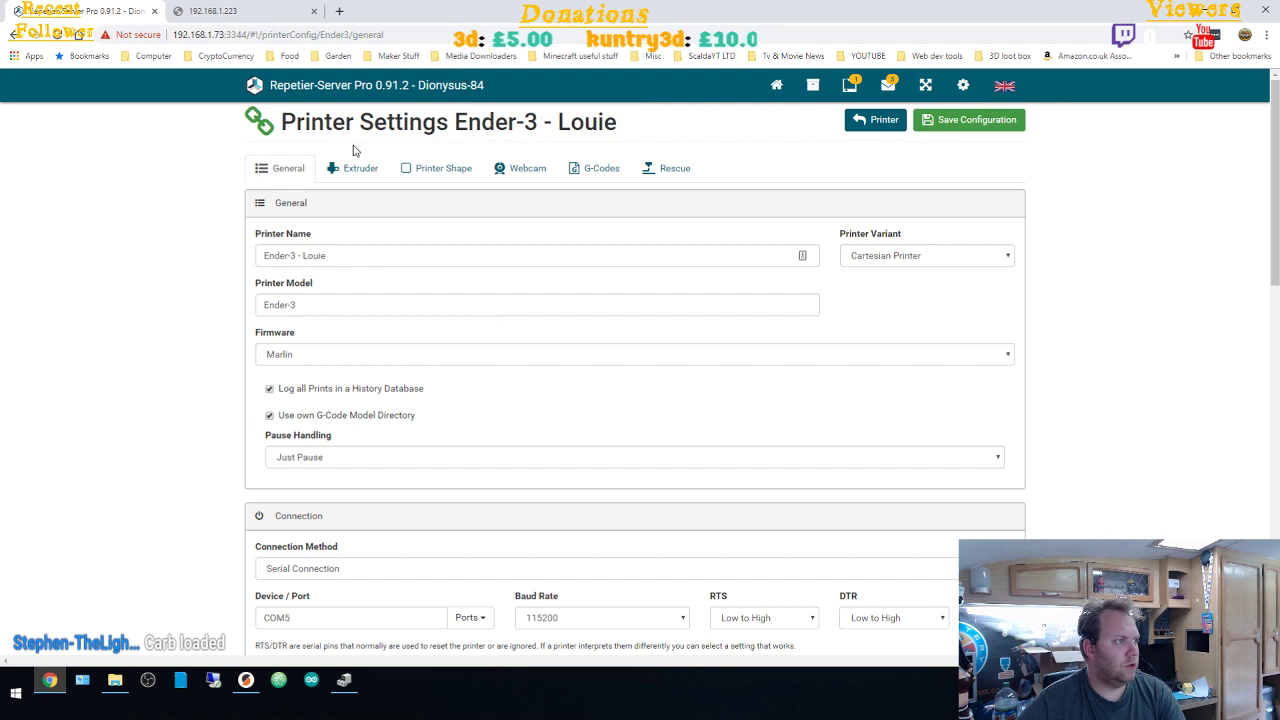
pyautogui.click(848, 88)
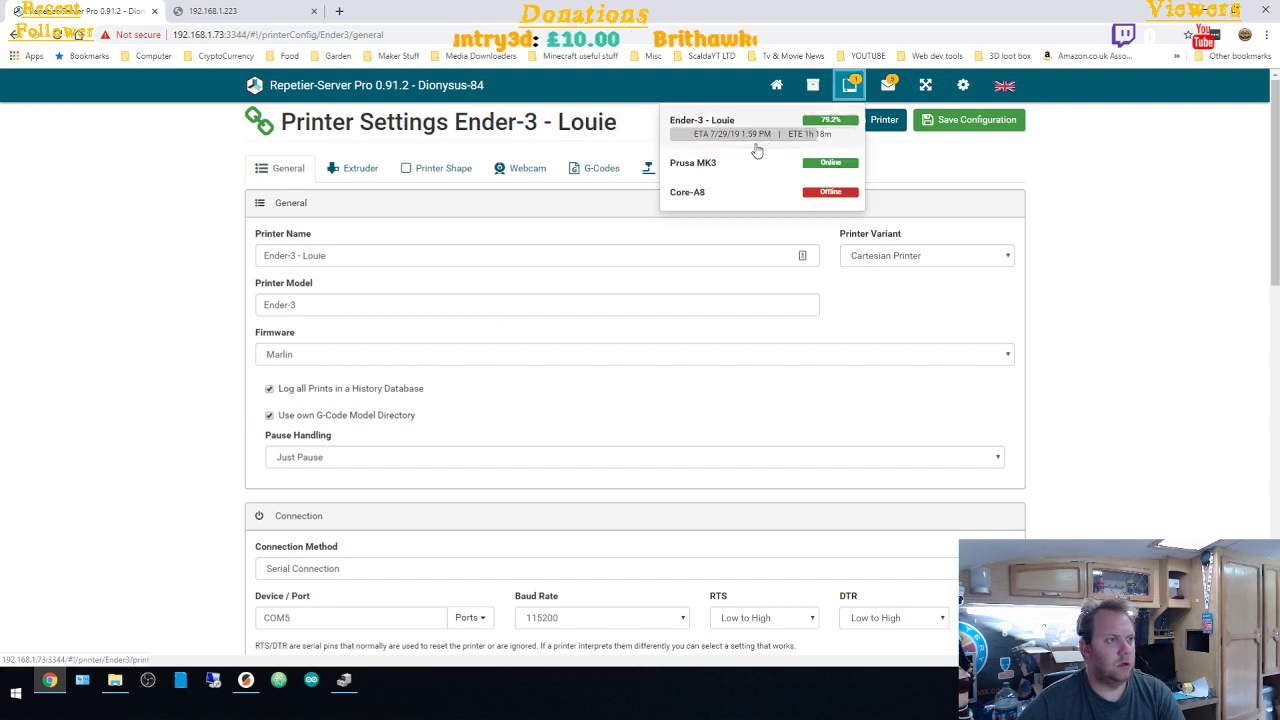
pyautogui.click(734, 166)
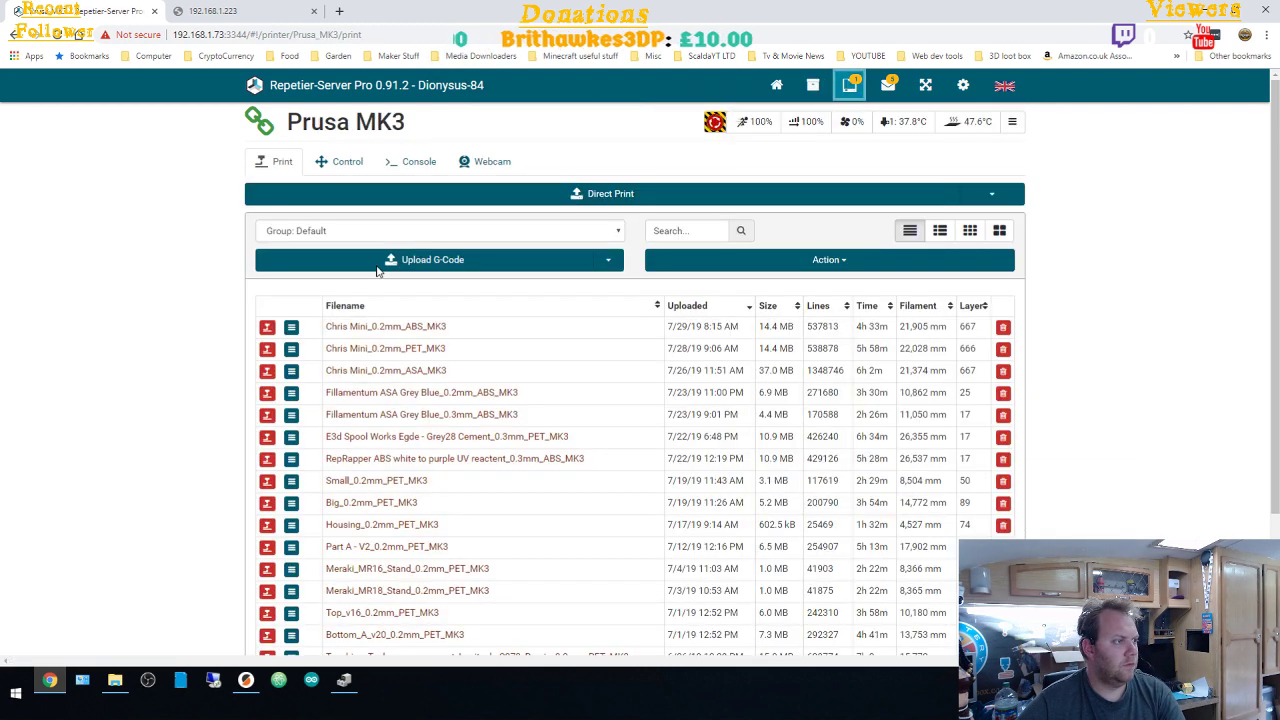
pyautogui.click(392, 260)
pyautogui.doubleClick(190, 96)
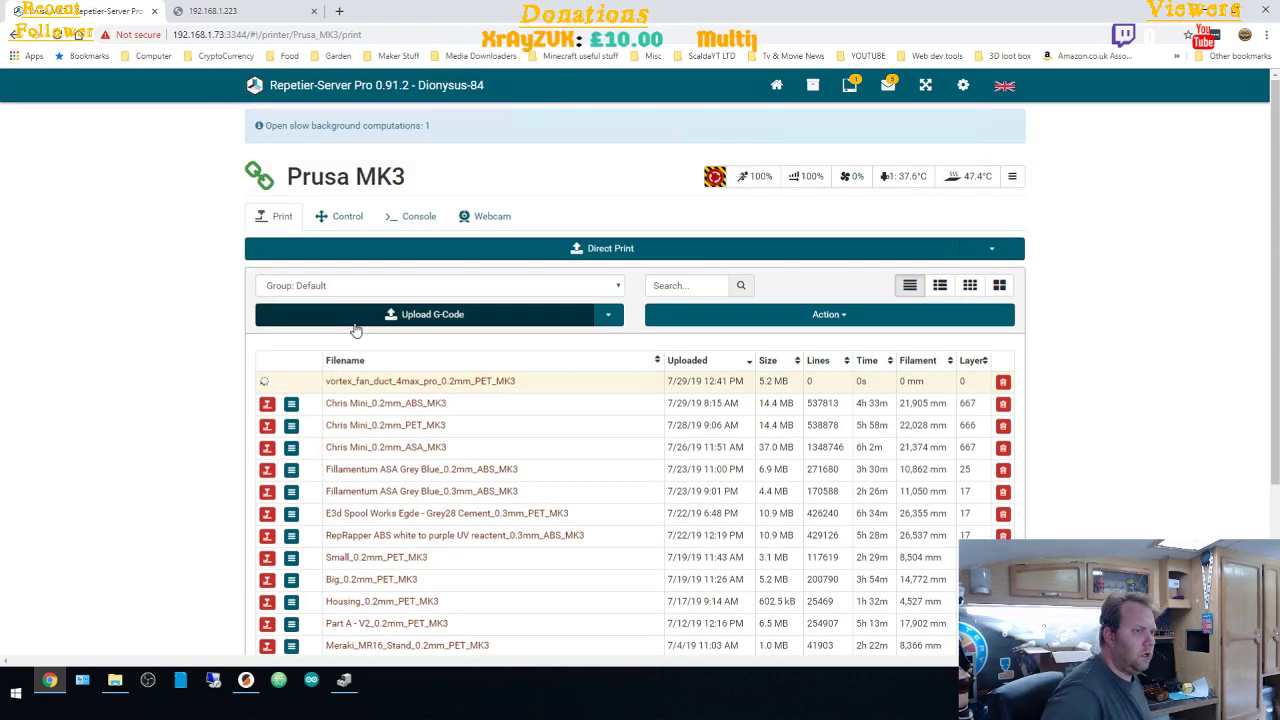
# Set the Prusa MK3's Extruder 1 target temperature to 238 °C
pyautogui.click(903, 176)
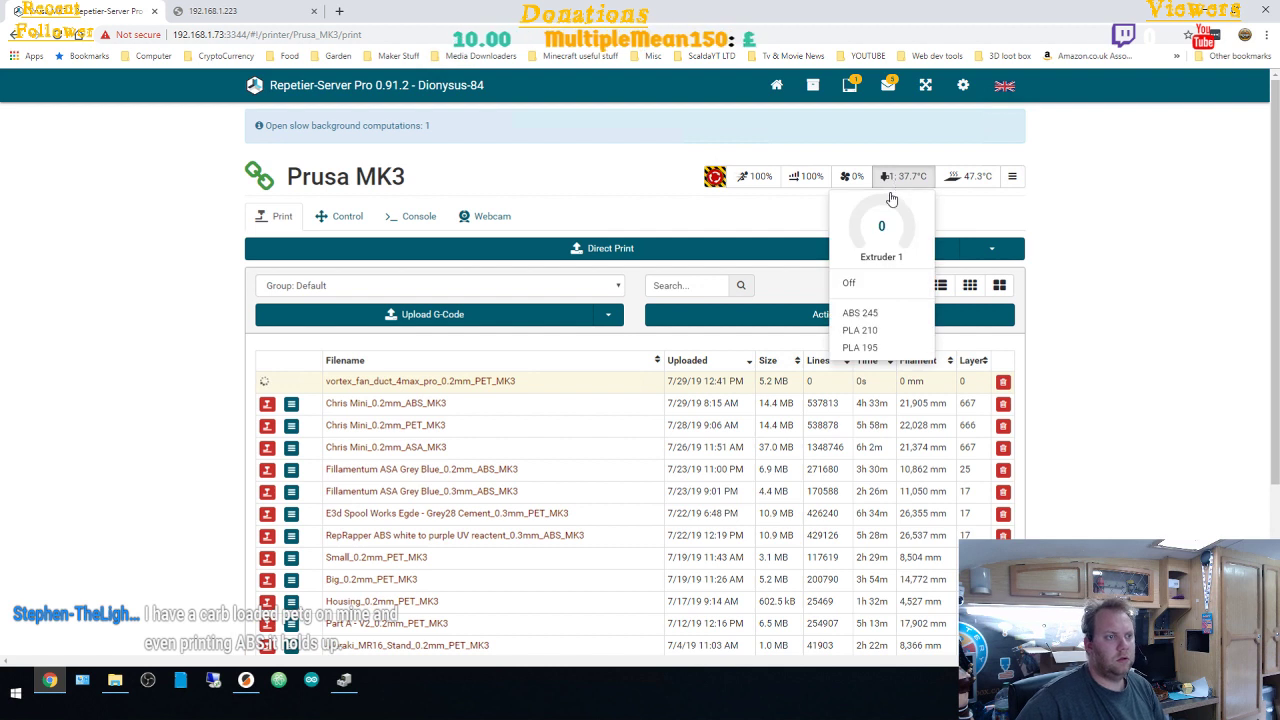
pyautogui.moveTo(897, 204); pyautogui.dragTo(920, 246)
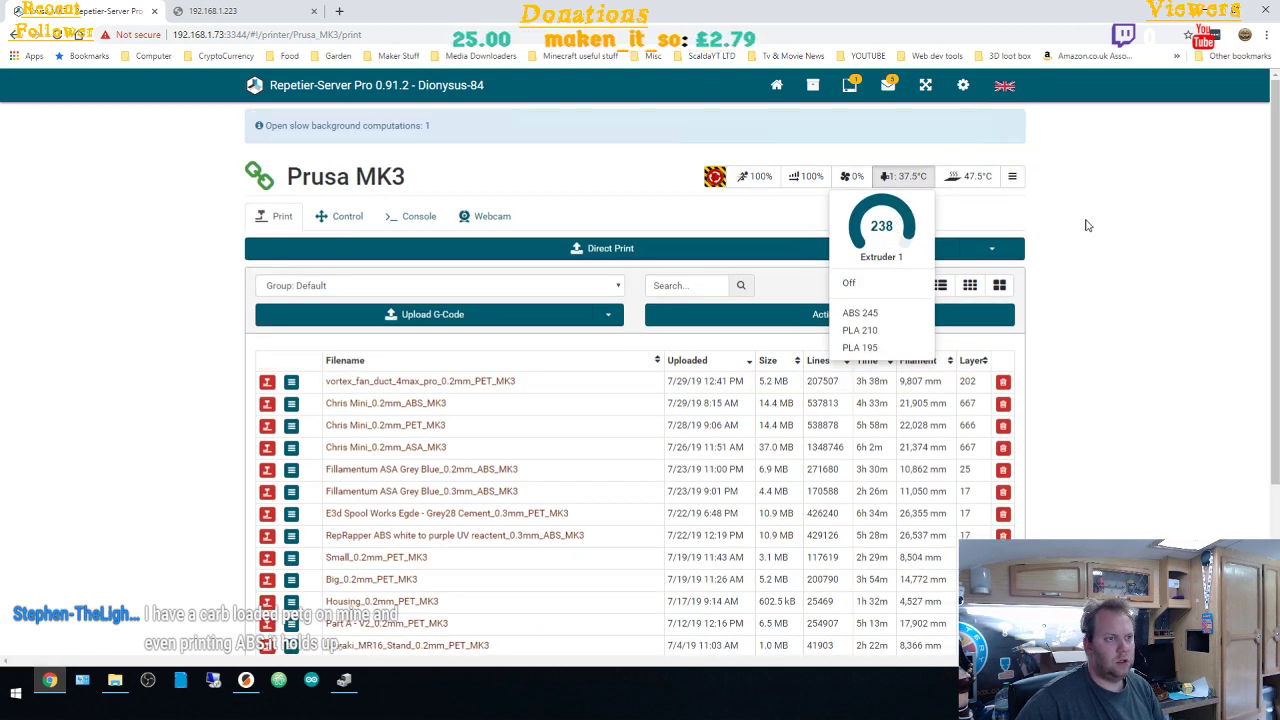
pyautogui.click(1090, 225)
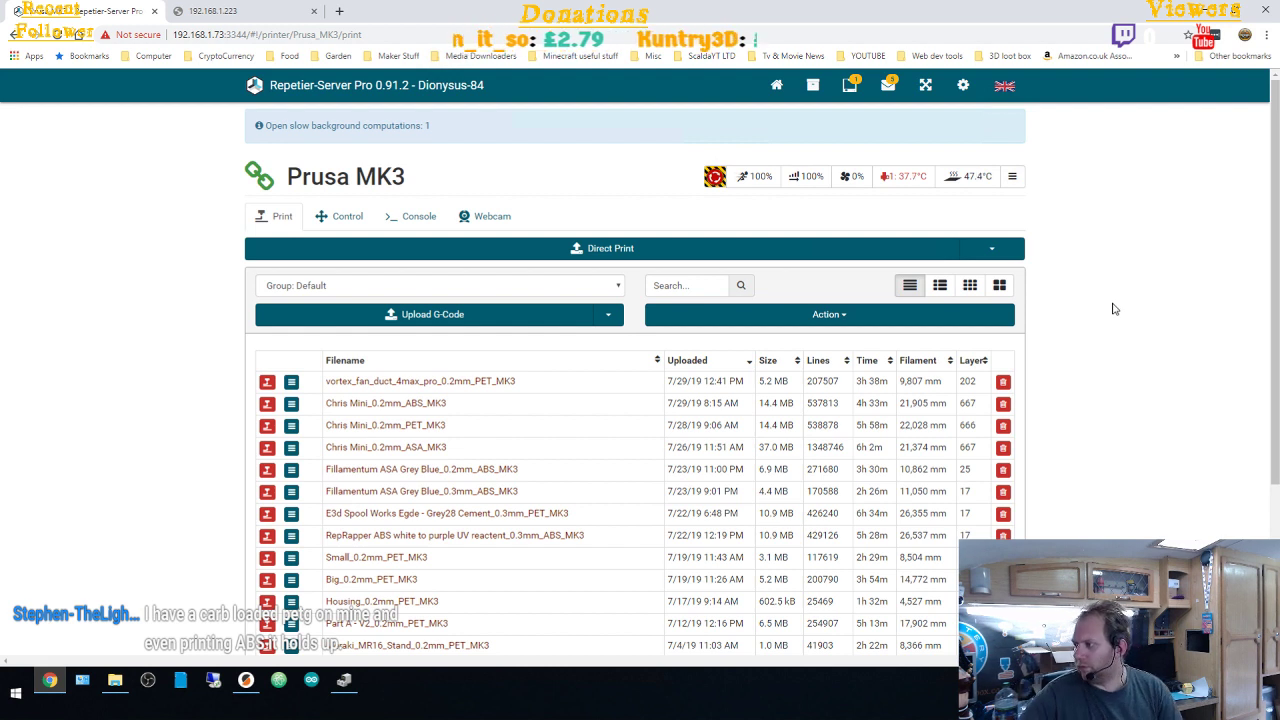